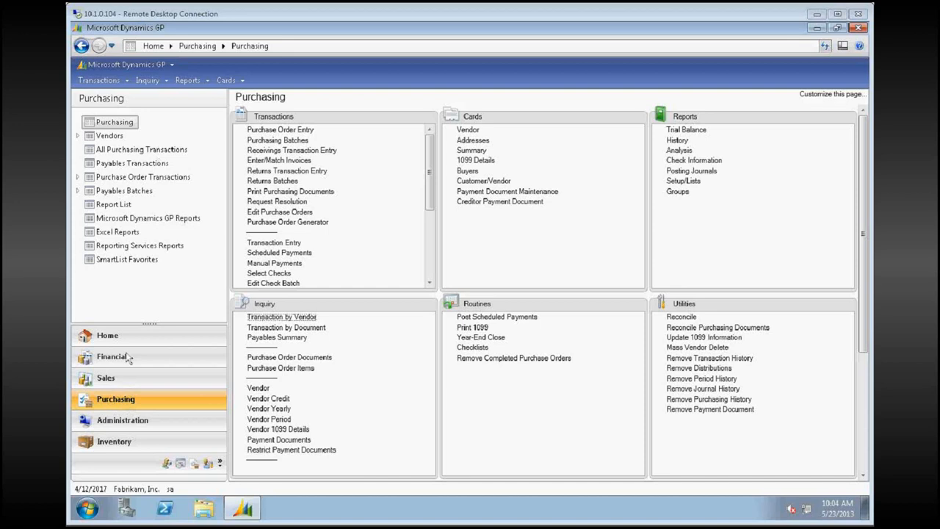
# Look through the Purchasing page's sections down to Setup, the transactions menu and the full transactions list
pyautogui.click(110, 335)
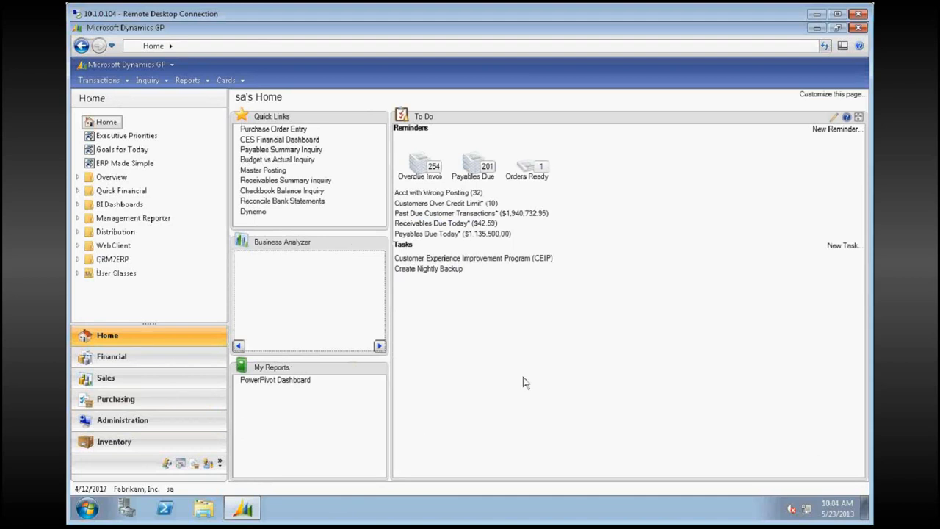
pyautogui.click(113, 398)
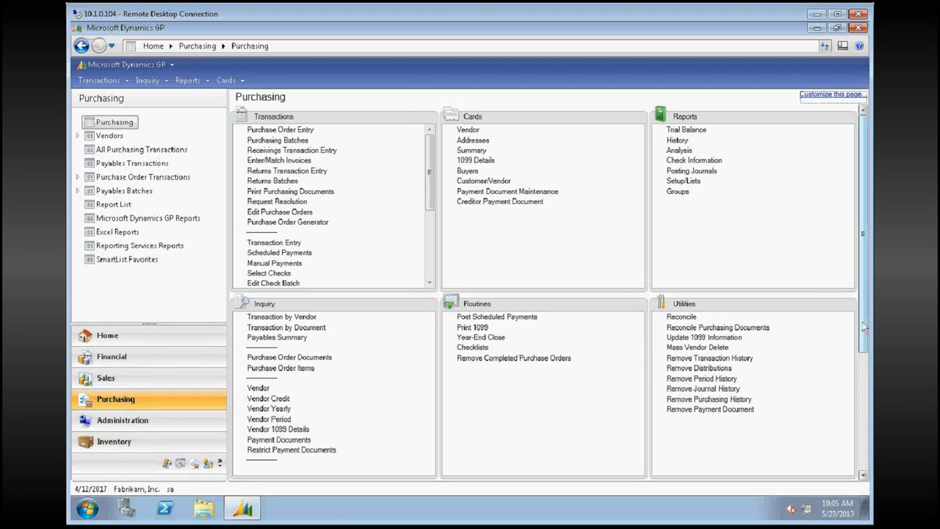
pyautogui.moveTo(864, 329); pyautogui.dragTo(864, 445)
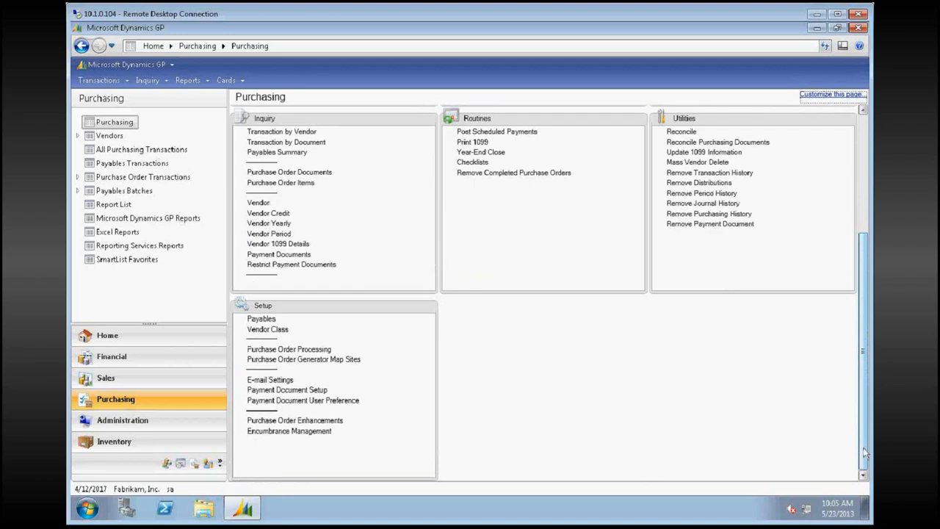
pyautogui.moveTo(867, 411); pyautogui.dragTo(867, 286)
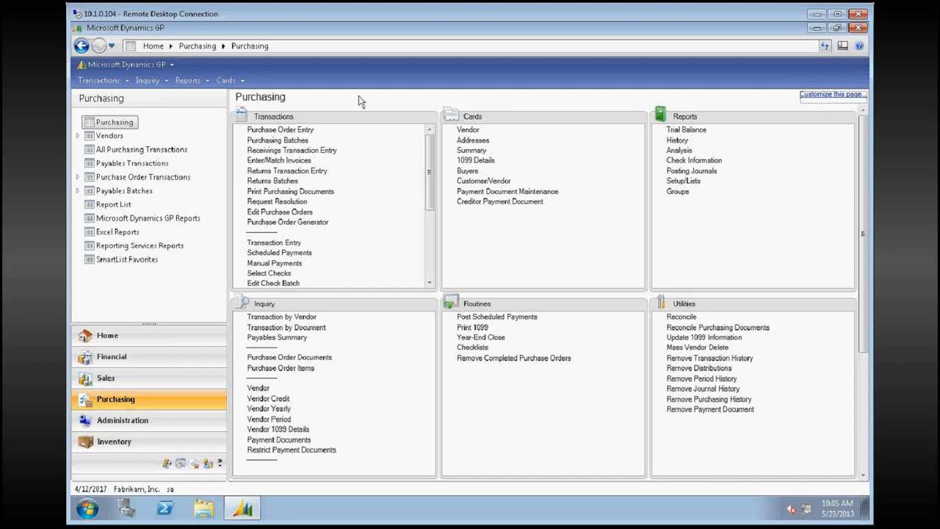
pyautogui.click(105, 83)
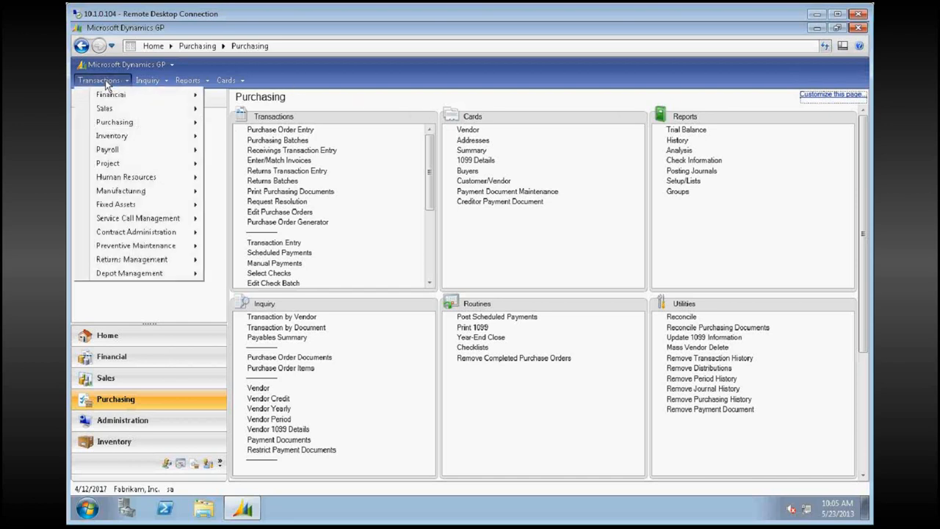
pyautogui.moveTo(115, 123)
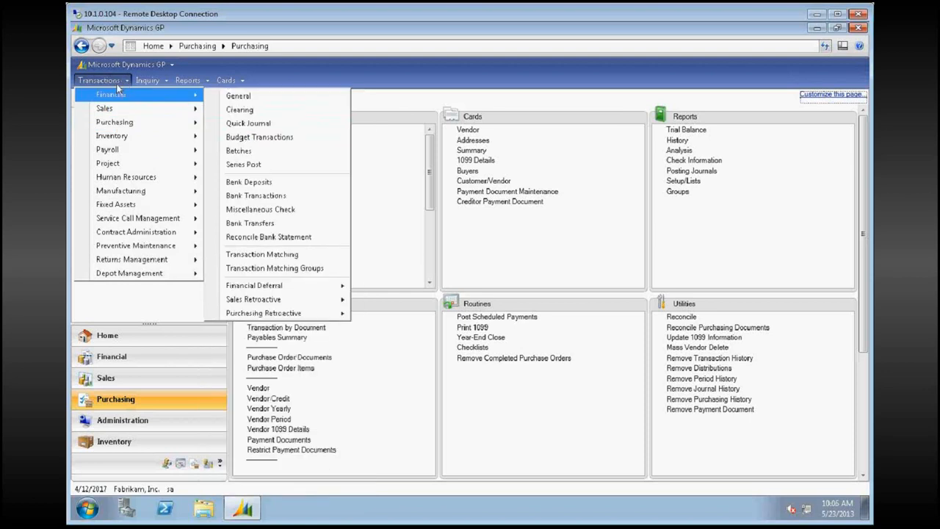
pyautogui.click(430, 195)
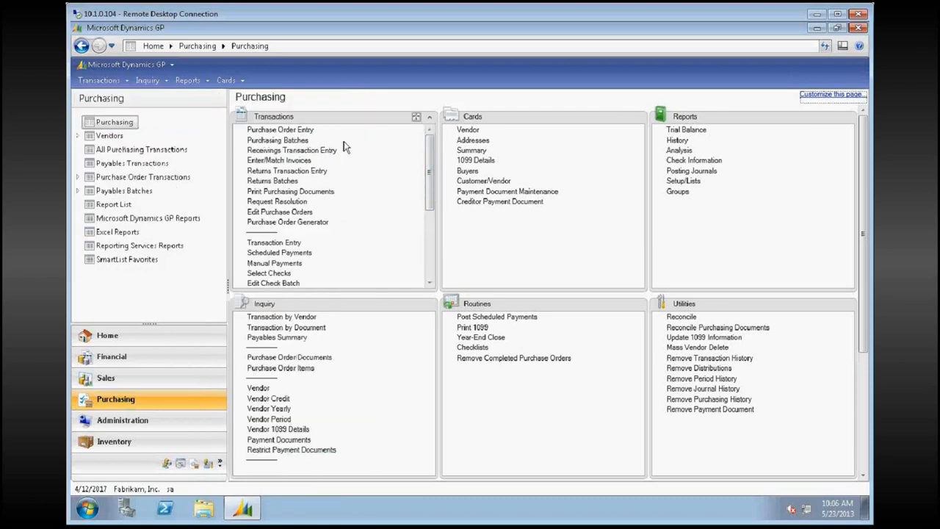
pyautogui.click(429, 276)
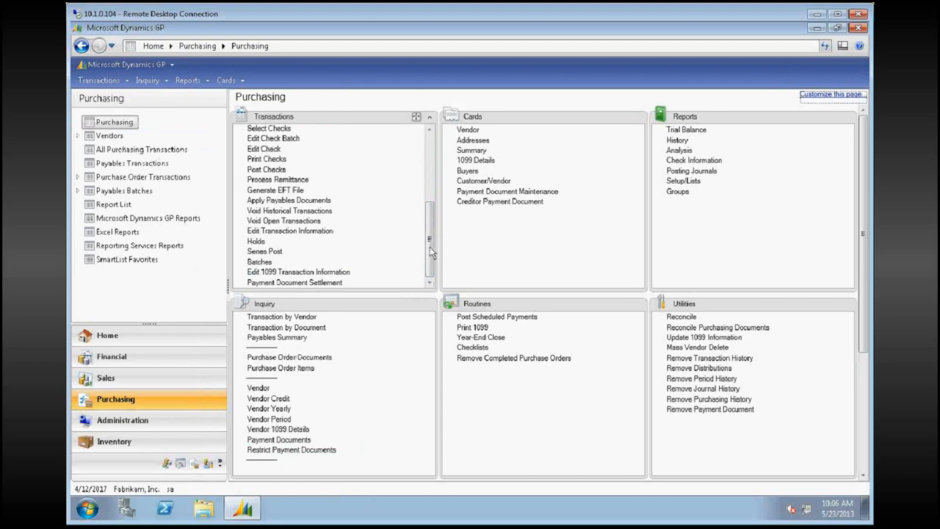
pyautogui.scroll(5, 431, 252)
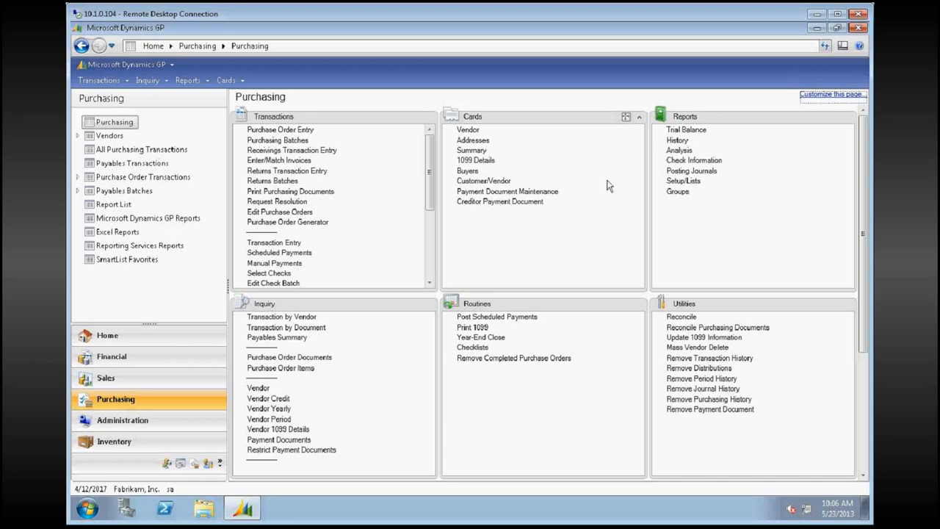
# Open the vendor card and load vendor ACETRAVE0001, A Travel Company
pyautogui.click(470, 131)
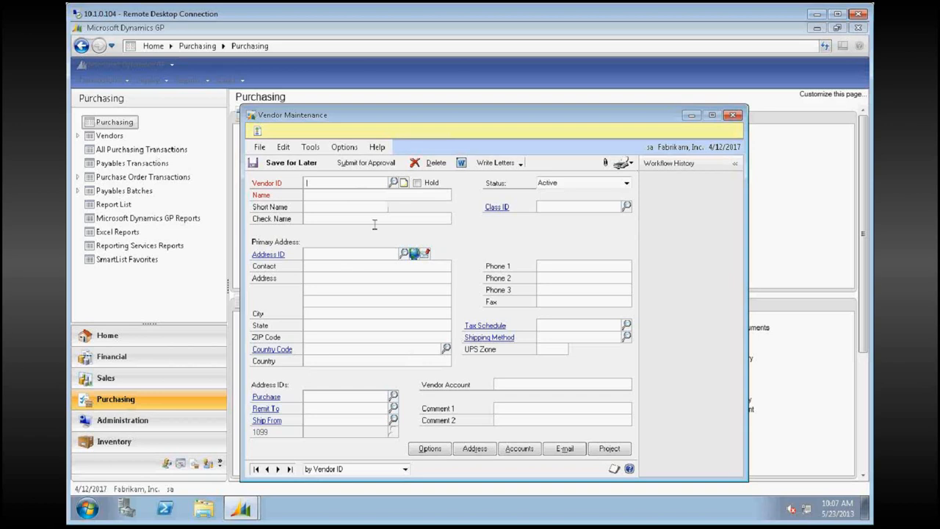
pyautogui.click(393, 183)
pyautogui.click(386, 248)
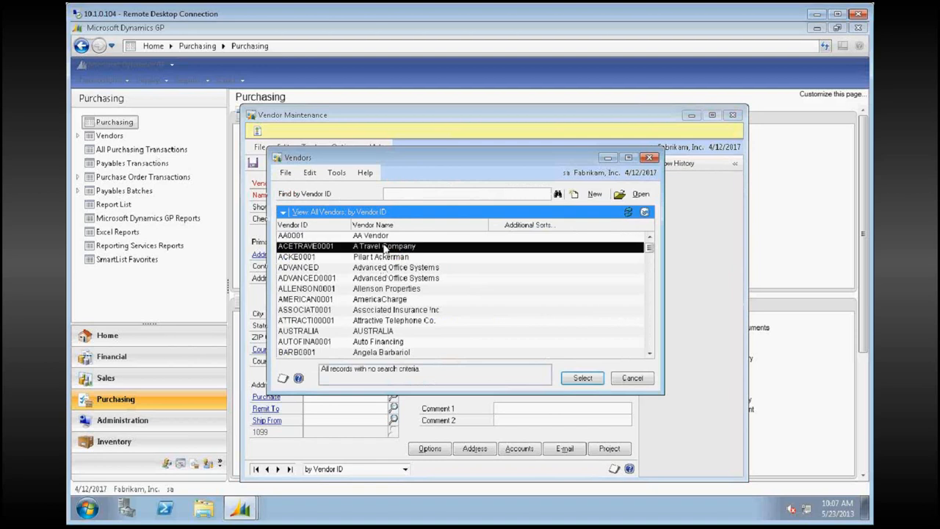
pyautogui.click(584, 379)
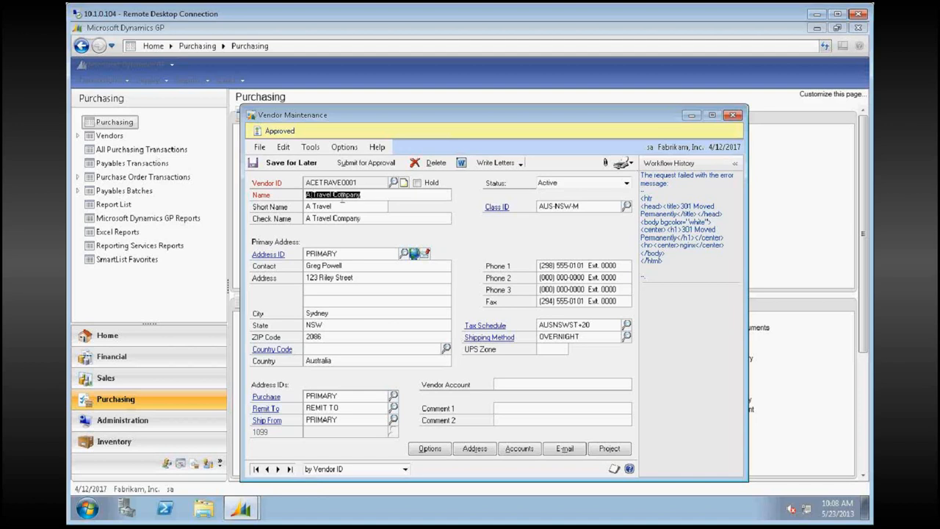
# Review the vendor's short name, check name and the available status options, keeping the status Active
pyautogui.click(338, 208)
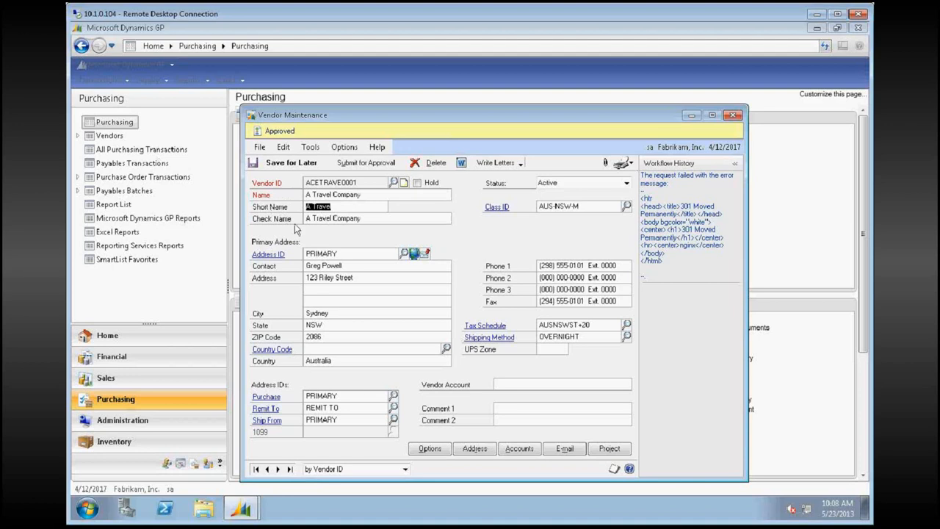
pyautogui.click(373, 219)
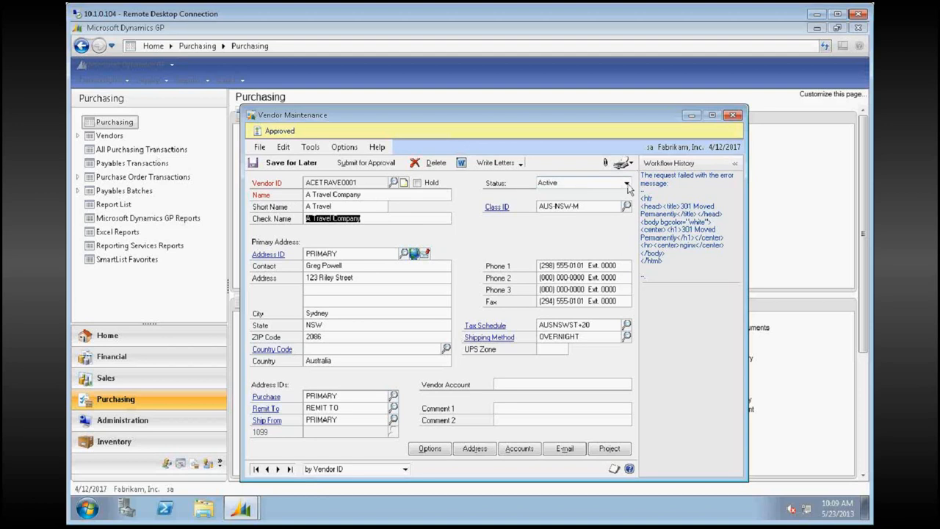
pyautogui.click(580, 185)
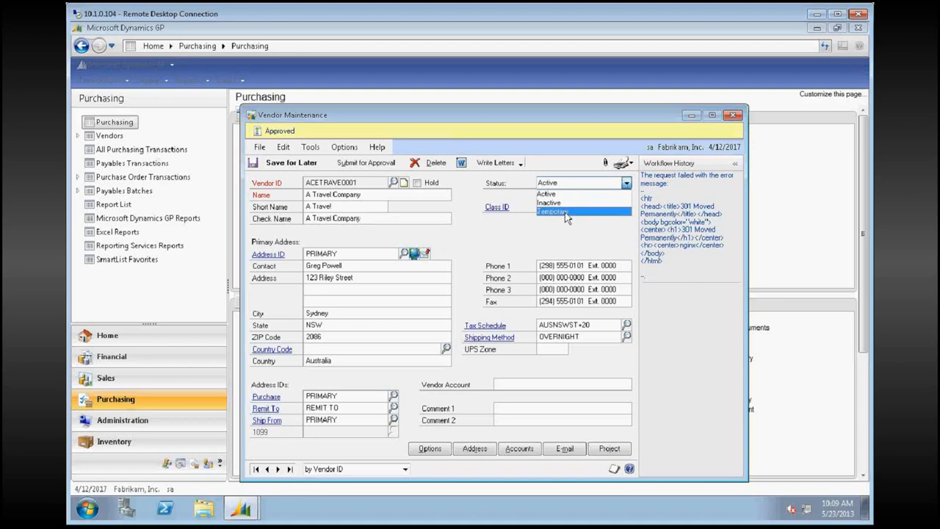
pyautogui.click(624, 193)
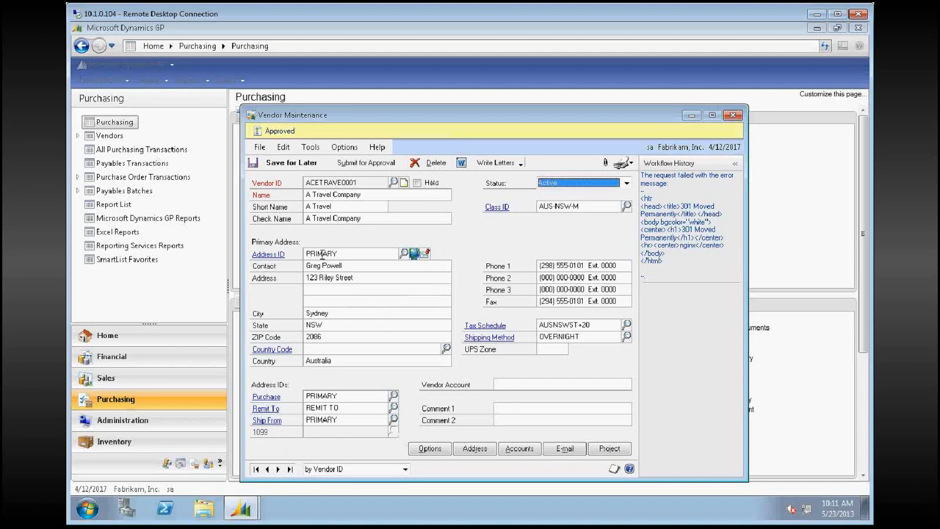
# Look up the vendor's address IDs and display the REMIT TO address on the vendor card
pyautogui.click(374, 255)
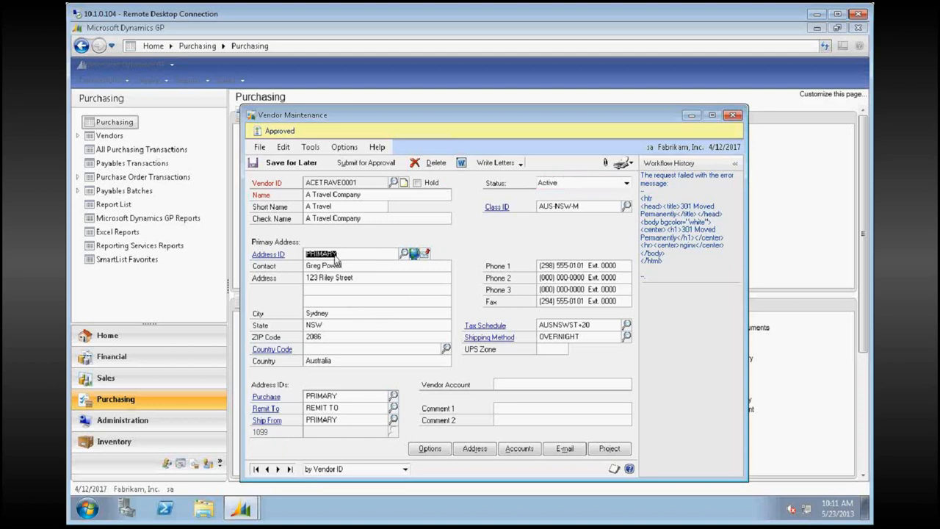
pyautogui.click(404, 253)
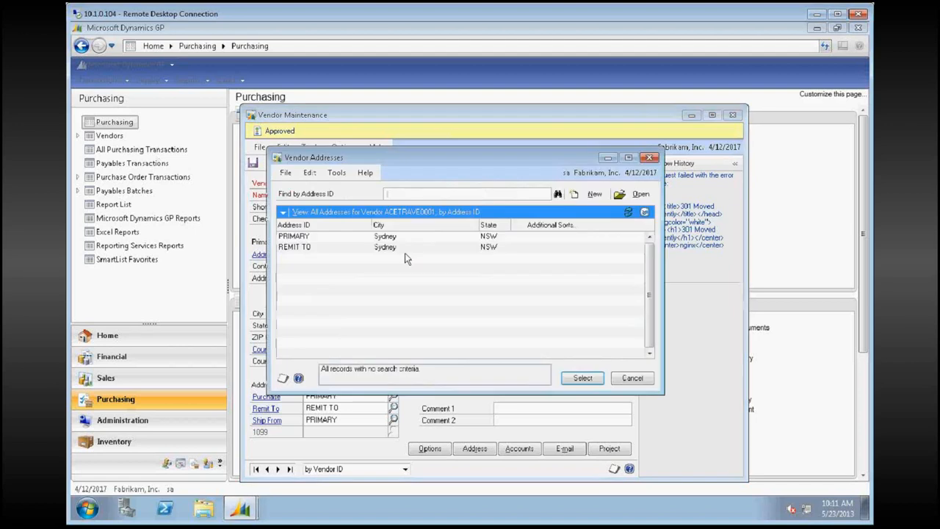
pyautogui.click(649, 158)
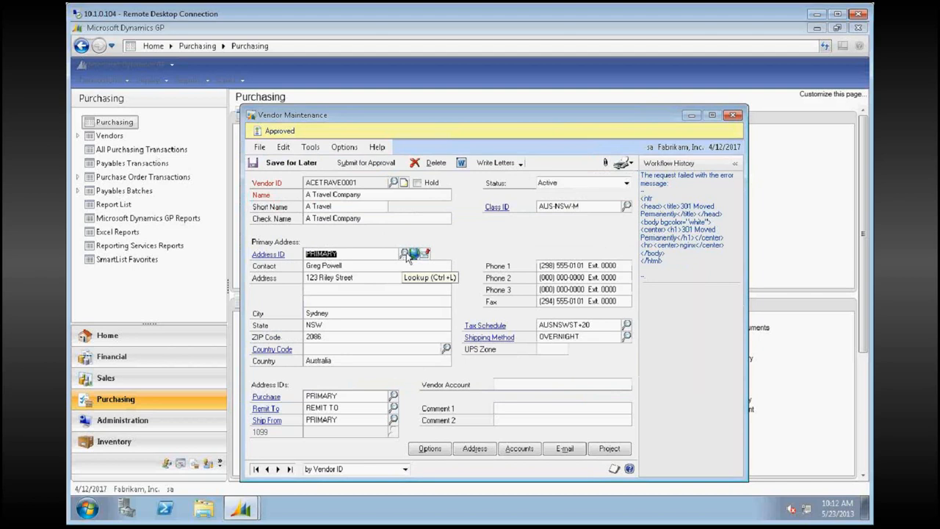
pyautogui.click(404, 255)
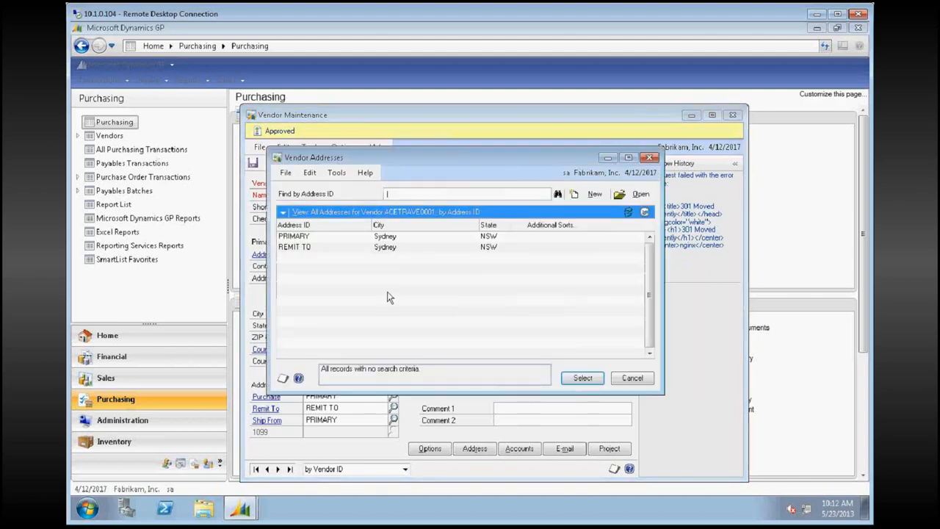
pyautogui.click(403, 254)
pyautogui.click(588, 379)
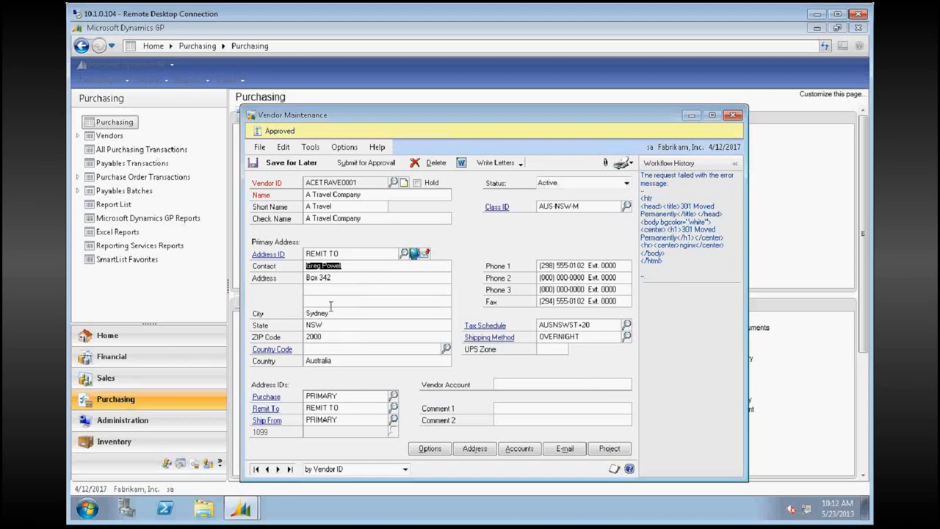
# Switch the vendor card back to the PRIMARY address
pyautogui.click(404, 252)
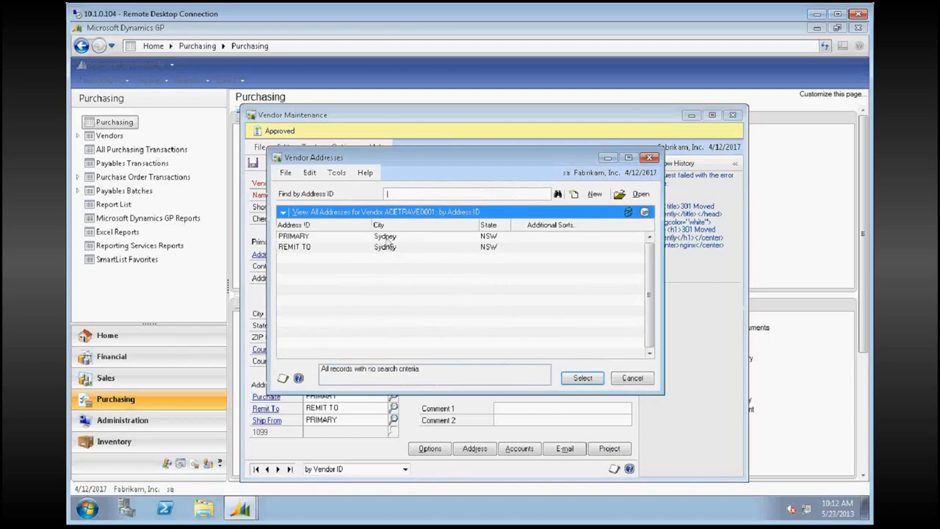
pyautogui.click(386, 238)
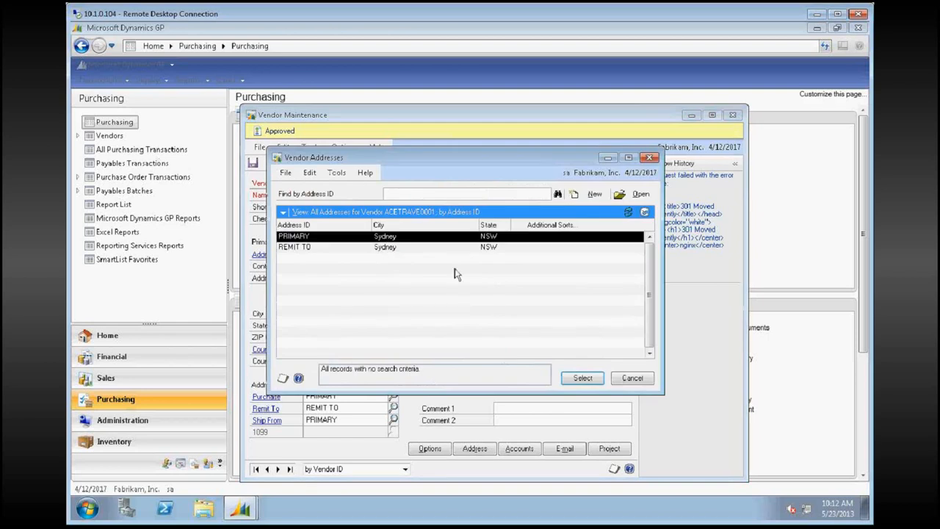
pyautogui.press('Return')
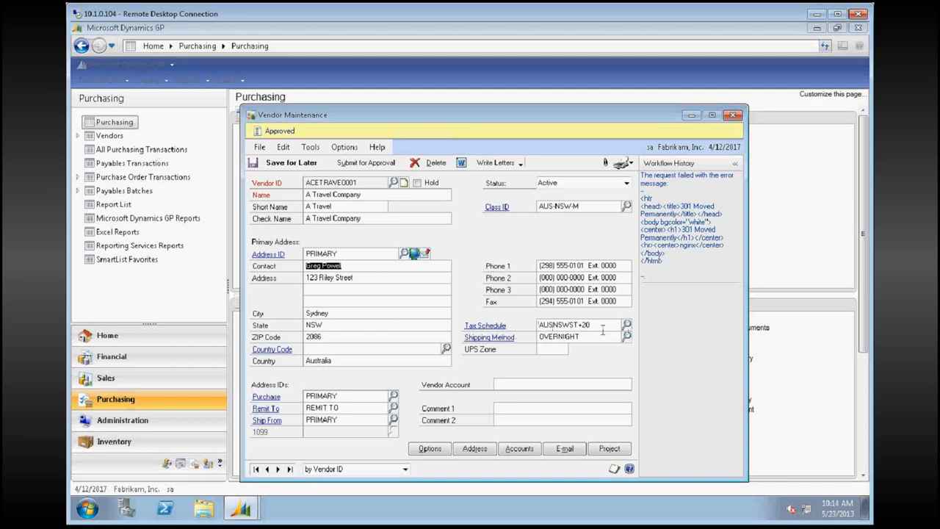
# Inspect the vendor's tax schedule and the details of tax detail AUSSTE+PS0N0, and close both windows
pyautogui.click(486, 325)
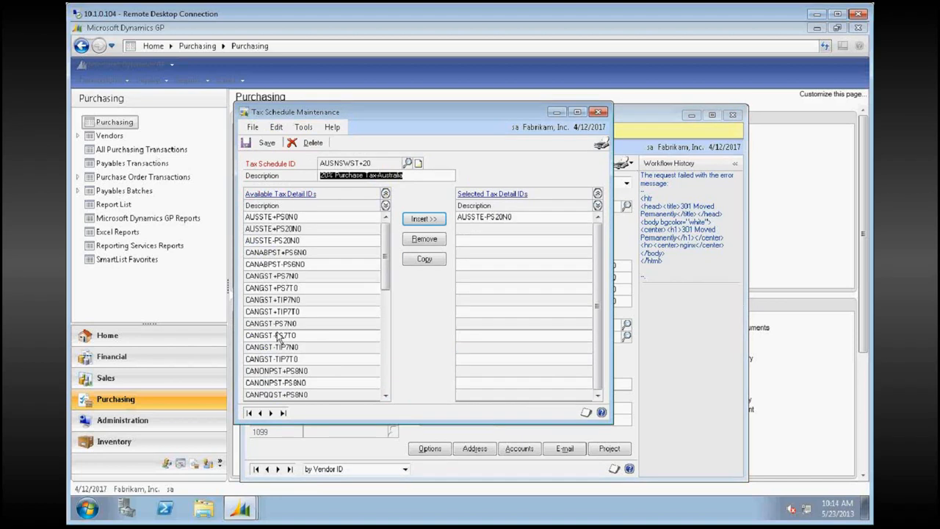
pyautogui.click(260, 218)
pyautogui.click(272, 195)
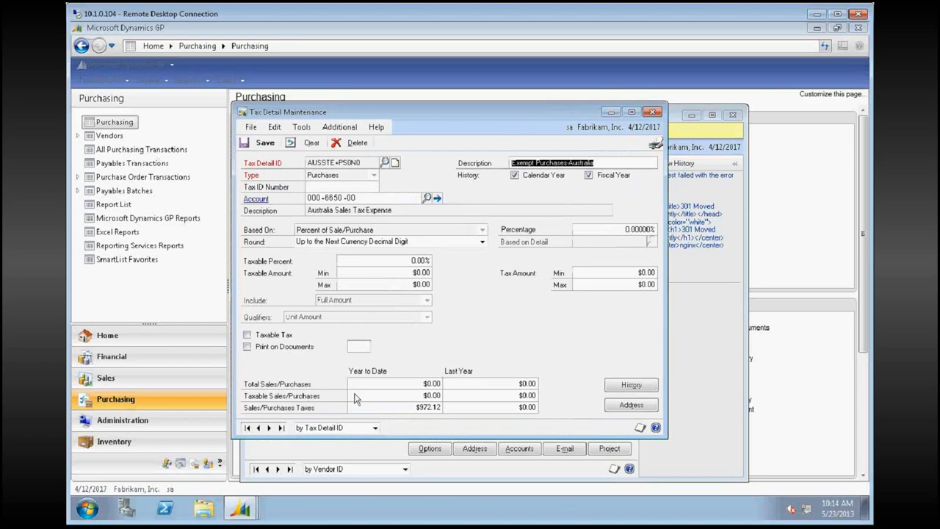
pyautogui.click(653, 112)
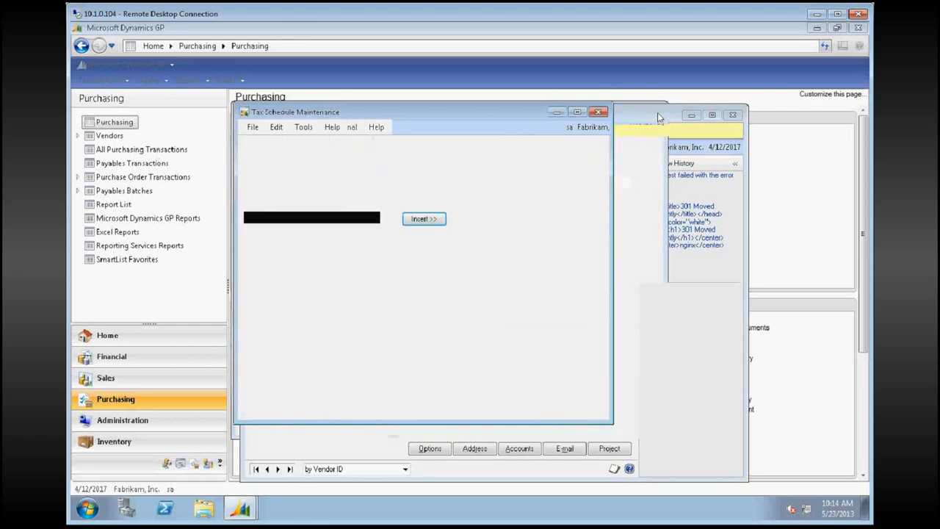
pyautogui.click(600, 111)
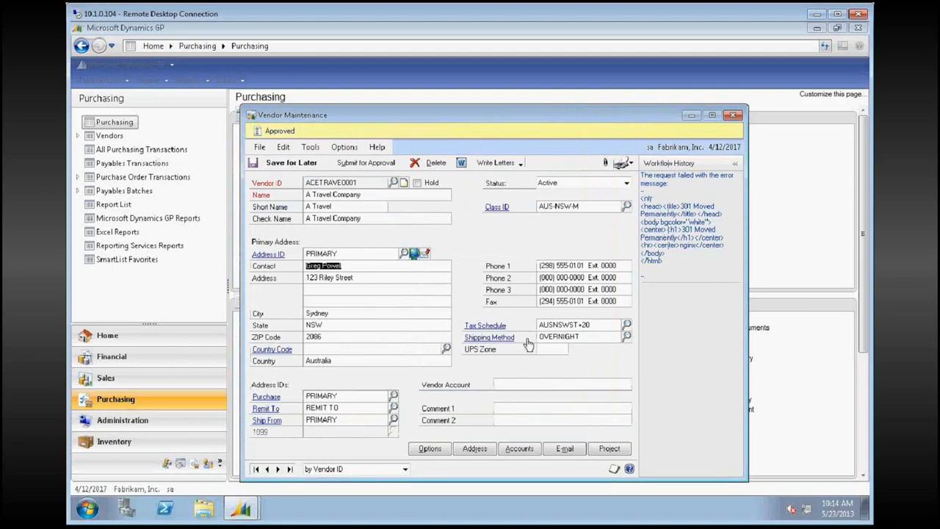
# Review the available shipping methods and choose OVERNIGHT for the vendor
pyautogui.click(627, 336)
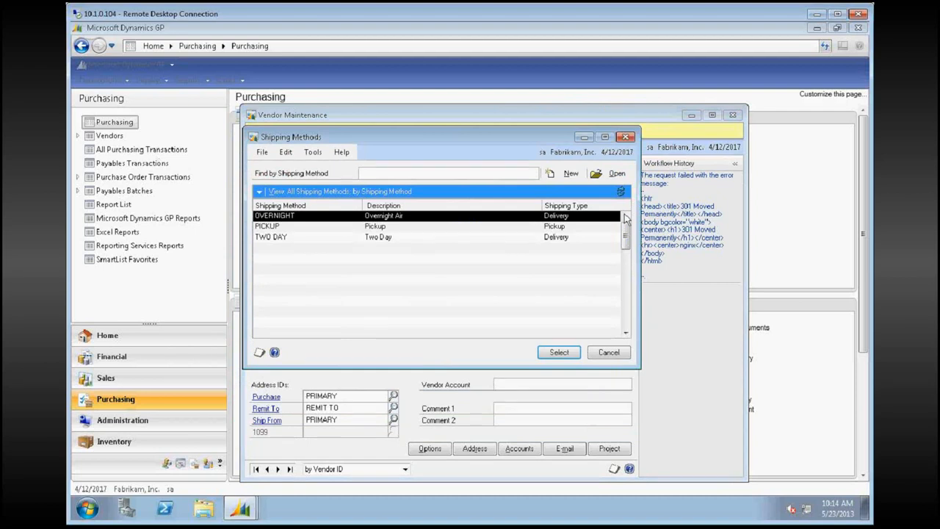
pyautogui.click(626, 217)
pyautogui.click(626, 217)
pyautogui.click(625, 217)
pyautogui.click(625, 216)
pyautogui.click(626, 216)
pyautogui.click(626, 217)
pyautogui.click(626, 217)
pyautogui.click(626, 217)
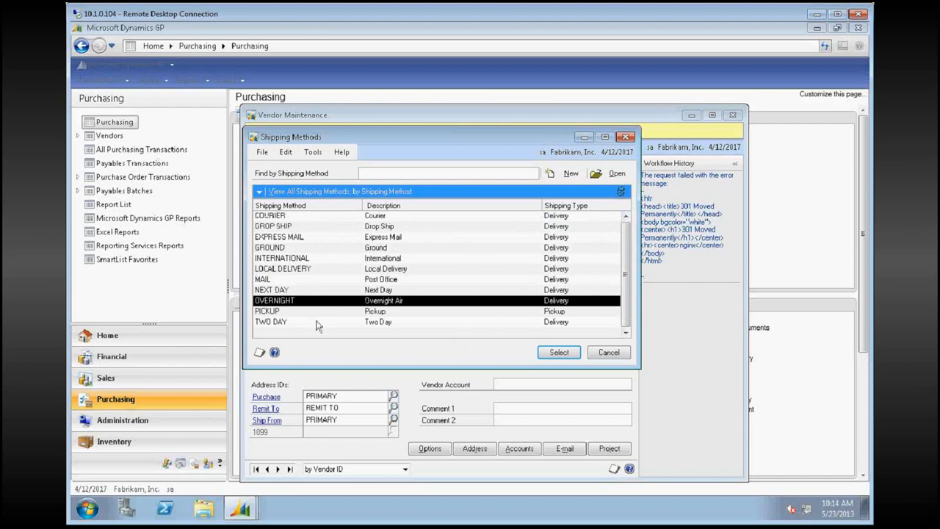
pyautogui.press('Return')
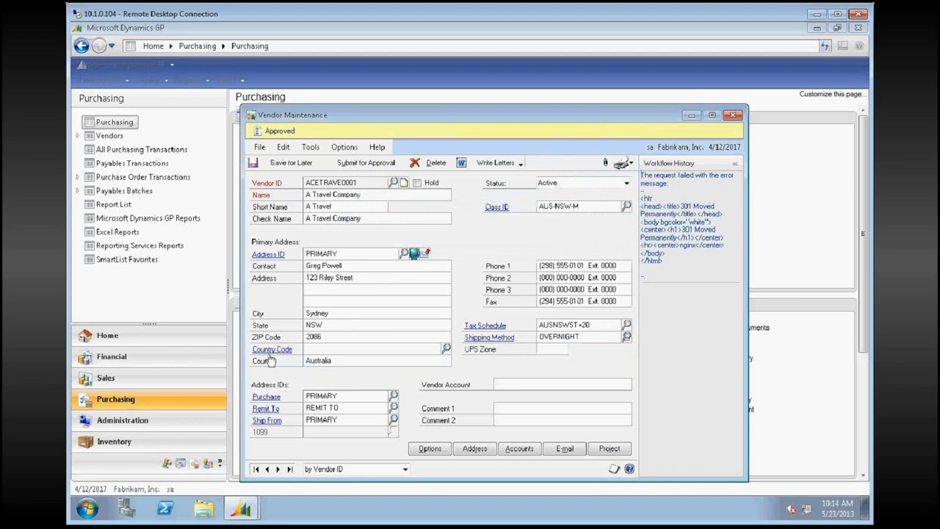
# Open the vendor's additional options and go to the Tax ID field
pyautogui.click(430, 449)
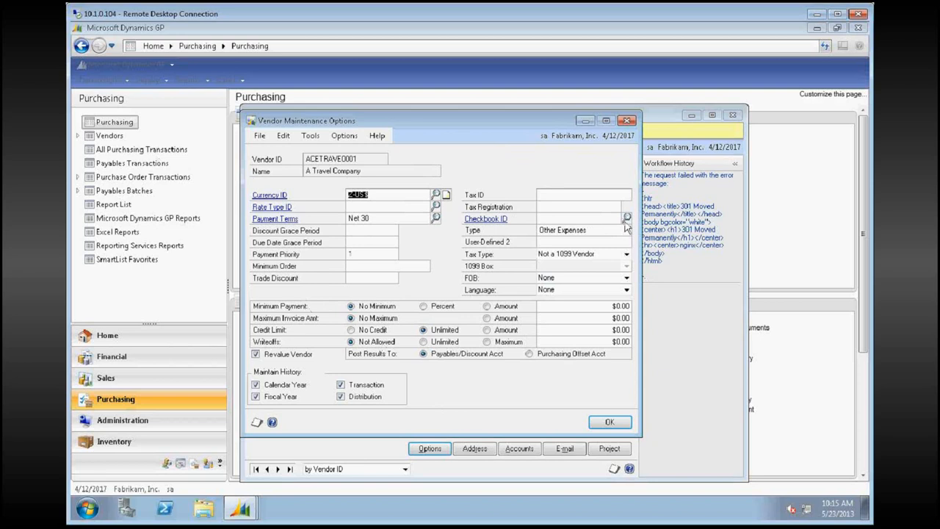
pyautogui.click(541, 194)
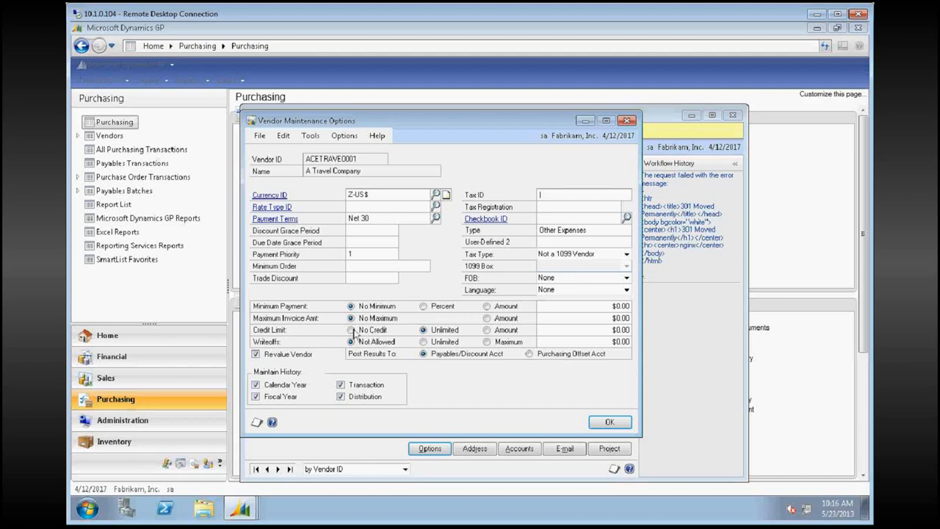
# Try a credit limit amount of 250,000 for the vendor and return the credit limit to Unlimited
pyautogui.click(504, 333)
pyautogui.press('Tab')
pyautogui.write('250,000')
pyautogui.press('BackSpace')
pyautogui.press('BackSpace')
pyautogui.click(424, 330)
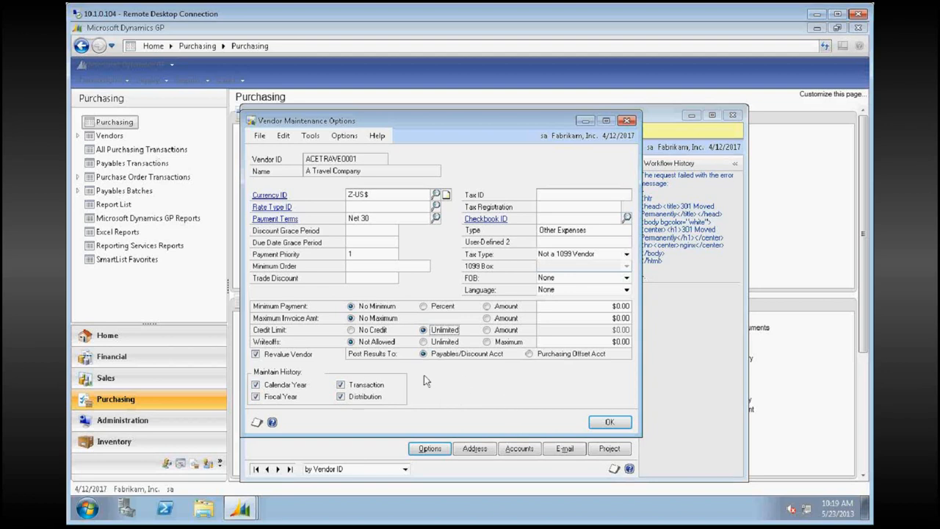
# Clear the Fiscal Year option under Maintain History and accept the vendor options
pyautogui.click(257, 397)
pyautogui.click(609, 423)
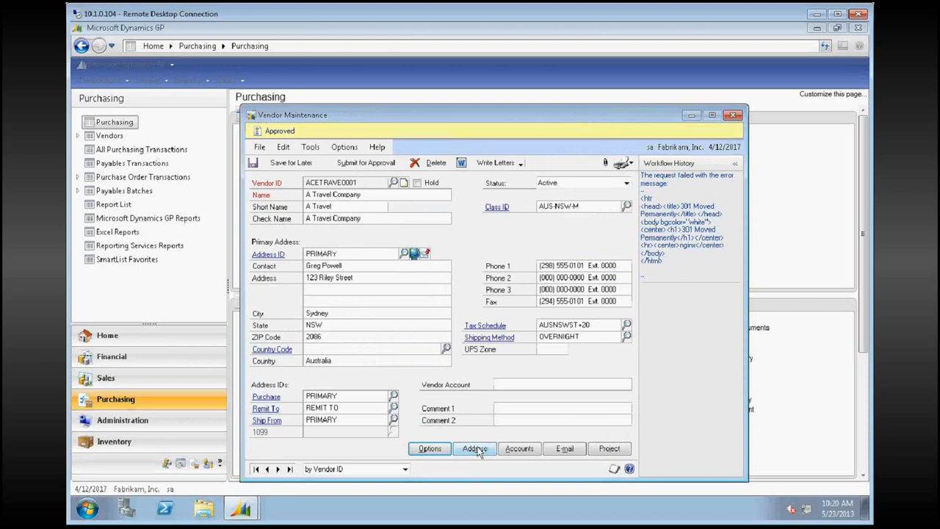
# Open the vendor's address records, browse to the REMIT TO address and return to the PRIMARY address
pyautogui.click(477, 449)
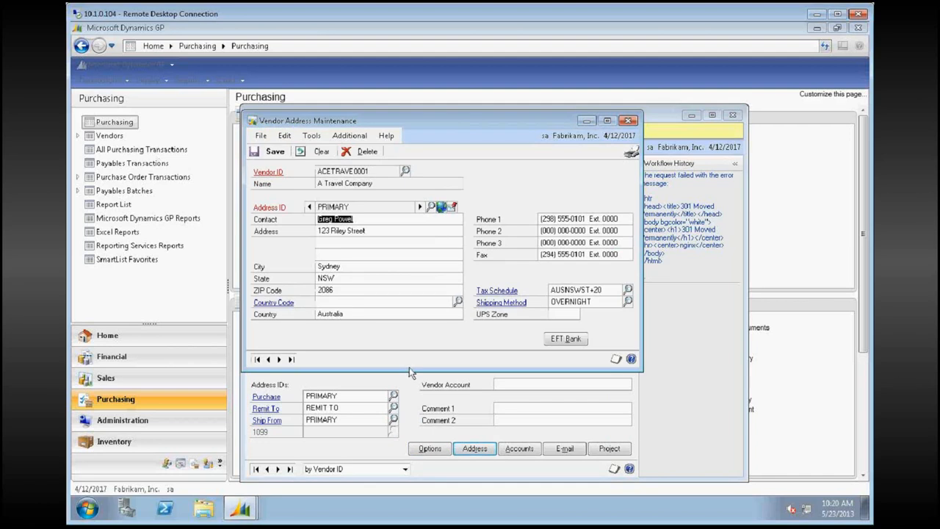
pyautogui.moveTo(415, 122); pyautogui.dragTo(557, 143)
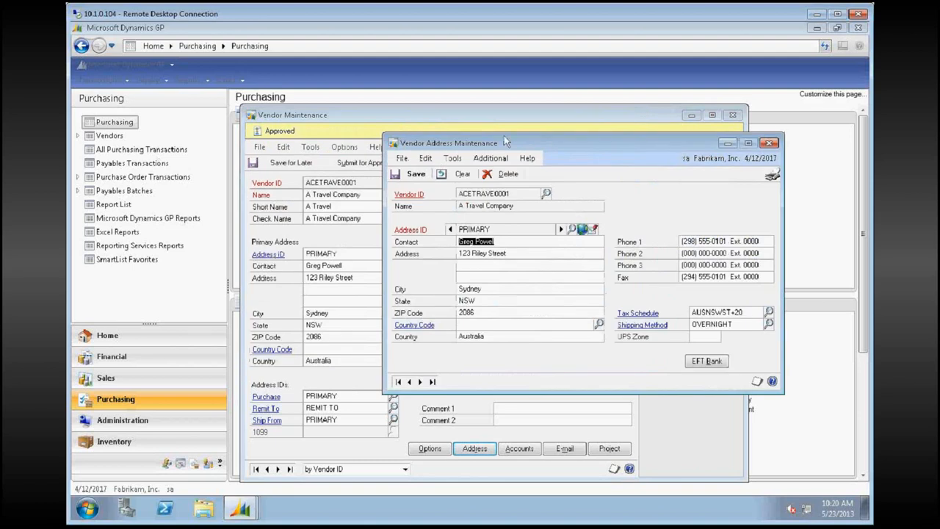
pyautogui.click(420, 381)
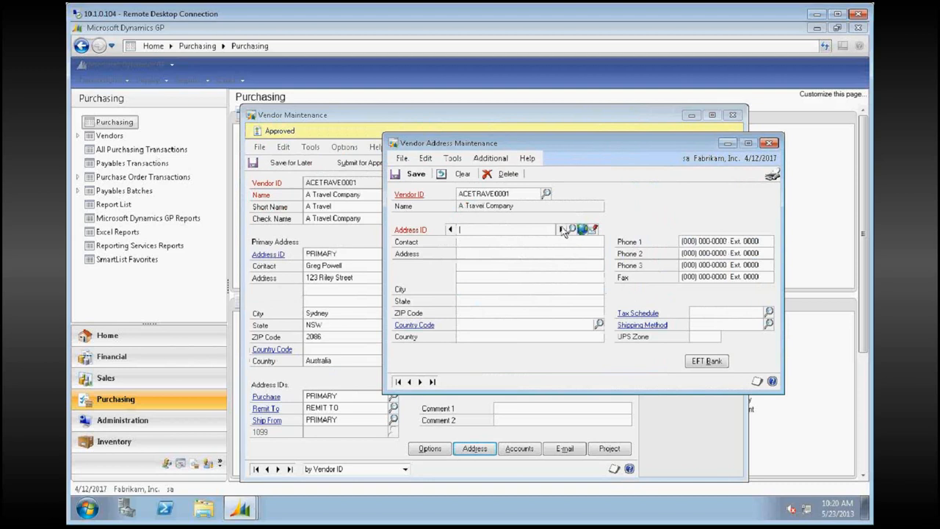
pyautogui.click(561, 229)
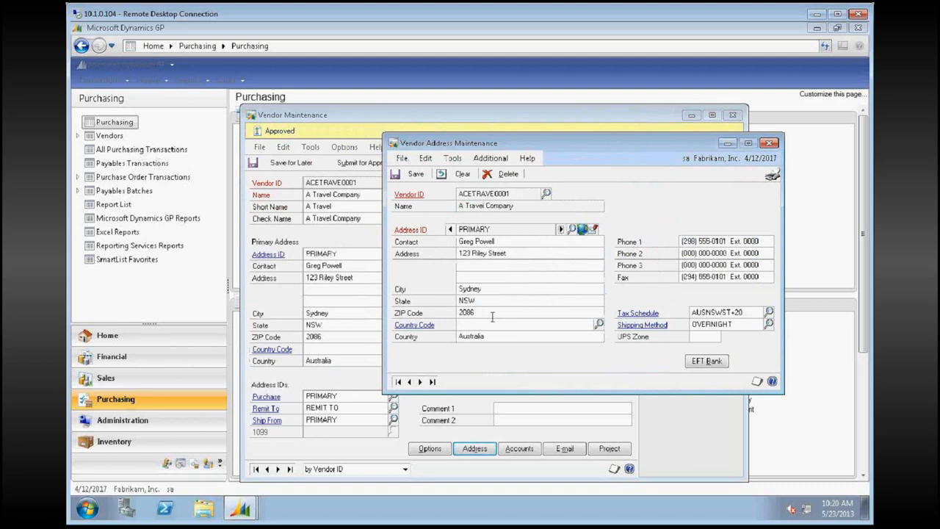
pyautogui.click(561, 229)
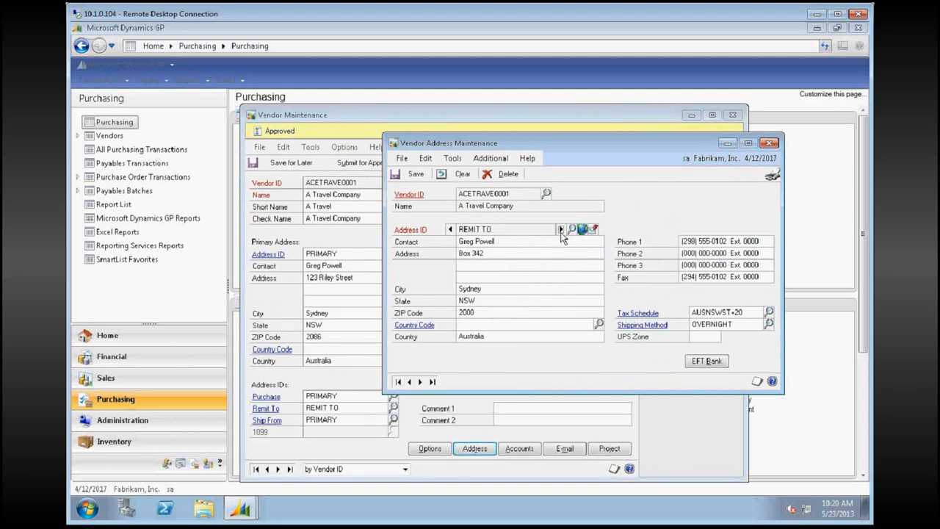
pyautogui.click(451, 229)
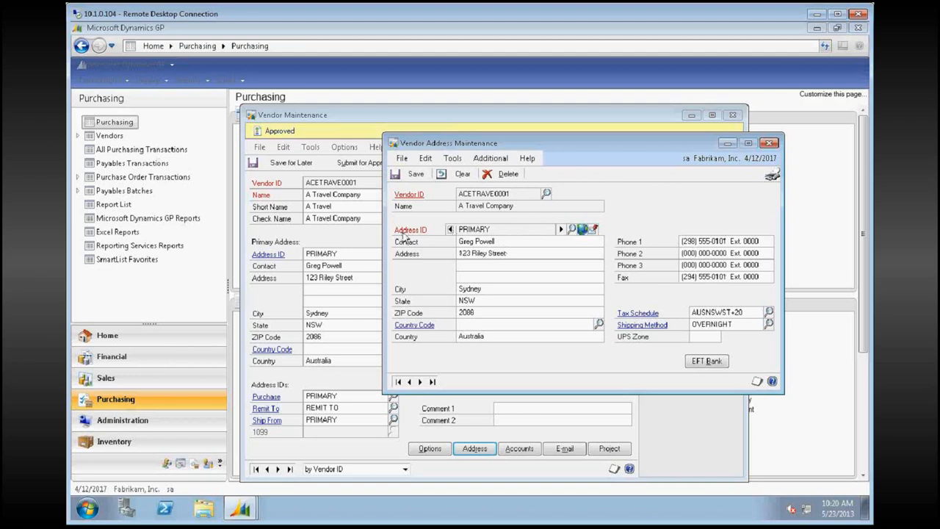
# View the EFT bank details for the PRIMARY address and return to the vendor card
pyautogui.click(702, 363)
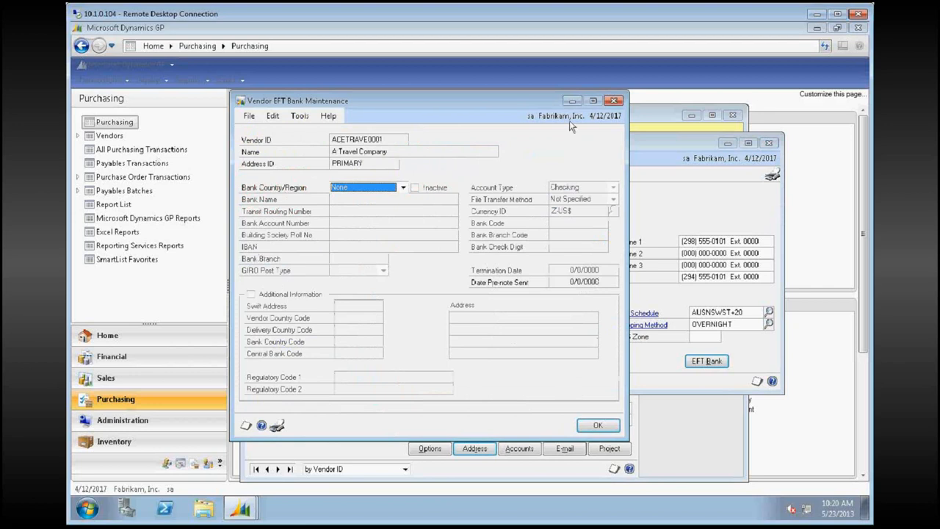
pyautogui.click(616, 102)
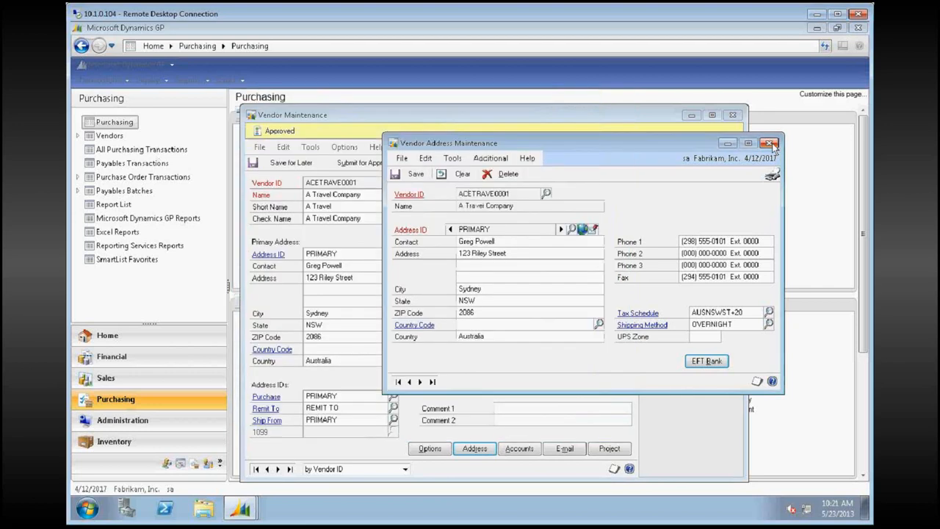
pyautogui.click(769, 144)
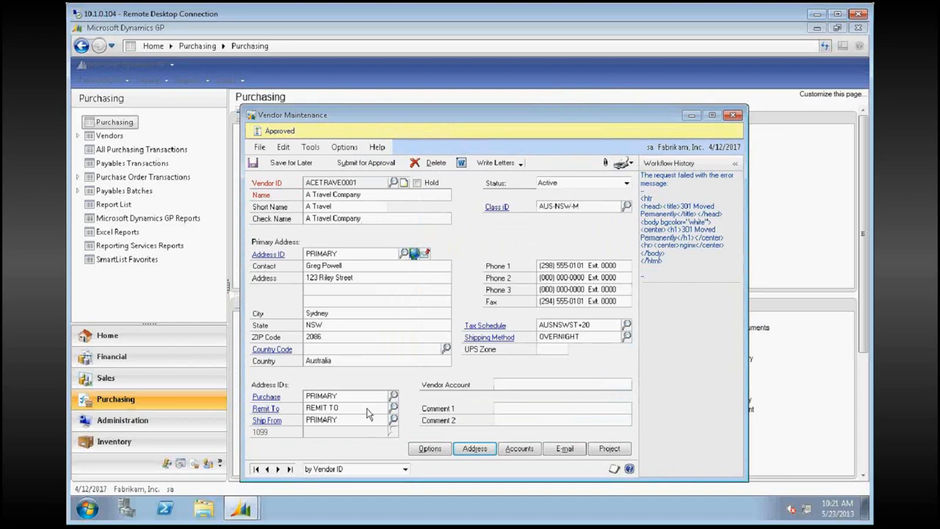
# Review the vendor's default posting accounts, including the Purchases account entry and its additional accounts, and return to the vendor card
pyautogui.click(517, 449)
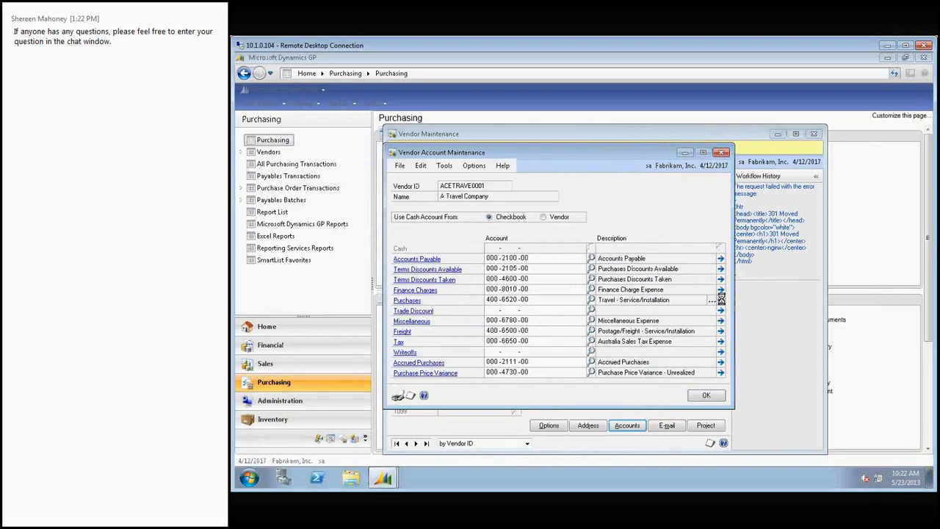
pyautogui.click(627, 306)
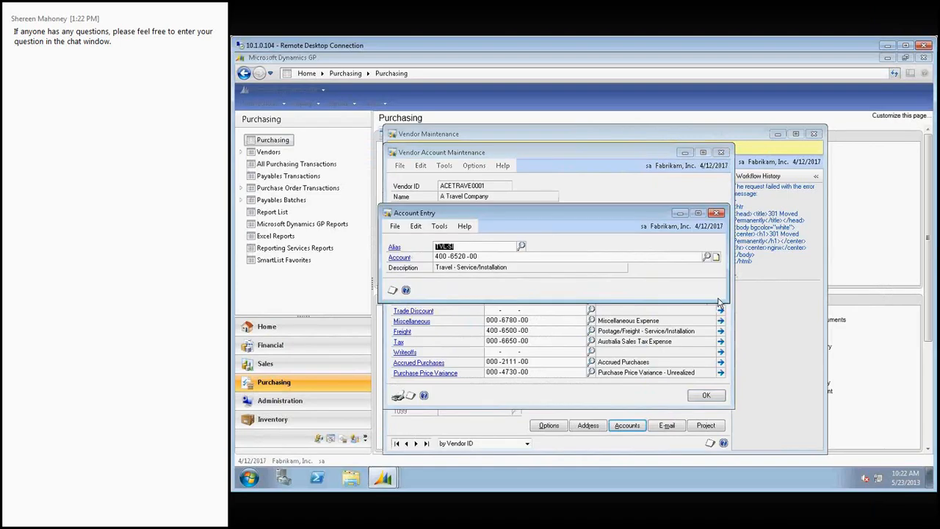
pyautogui.click(715, 213)
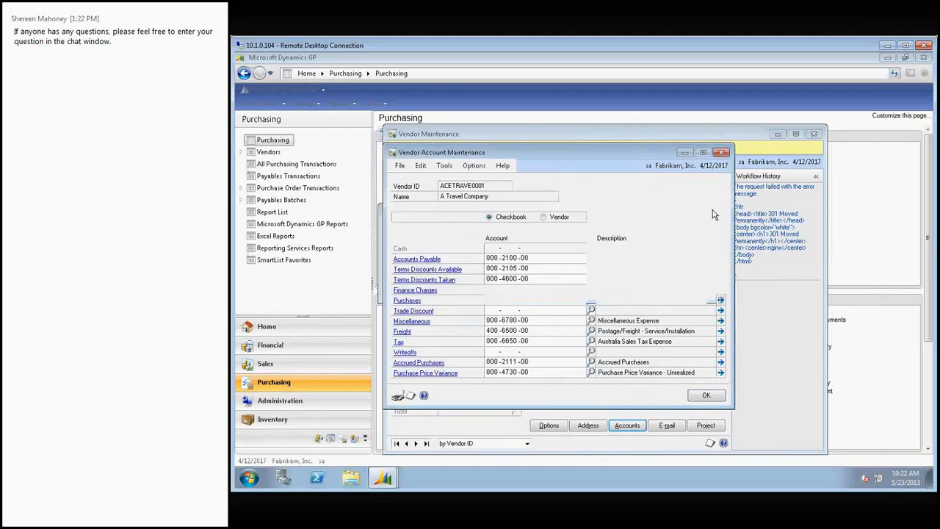
pyautogui.click(720, 300)
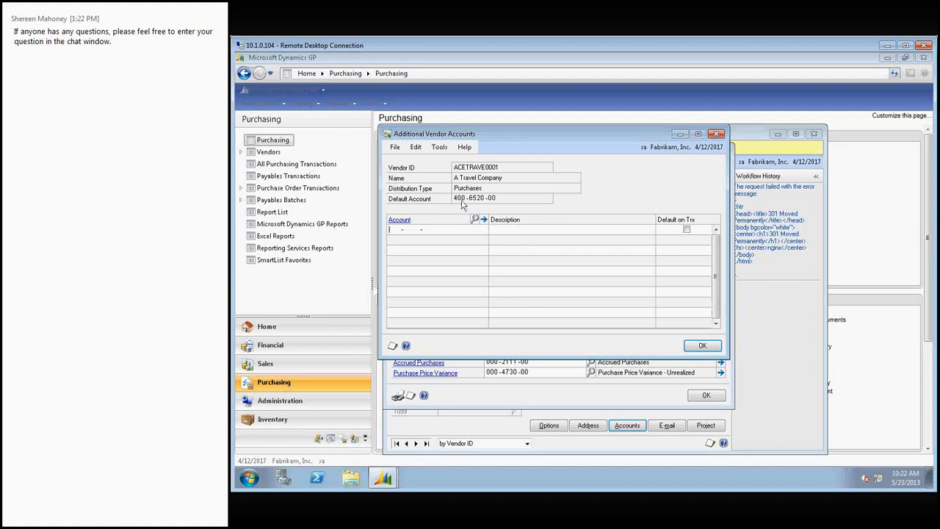
pyautogui.click(717, 135)
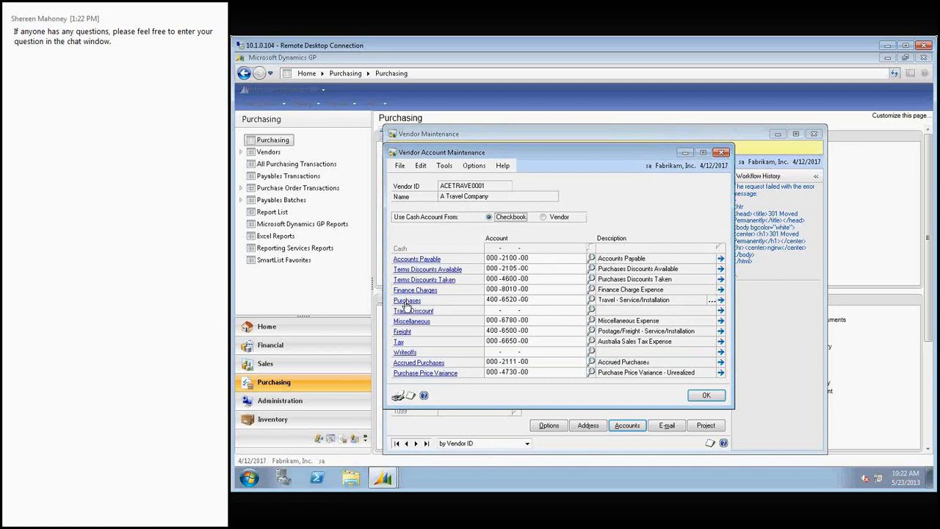
pyautogui.click(716, 396)
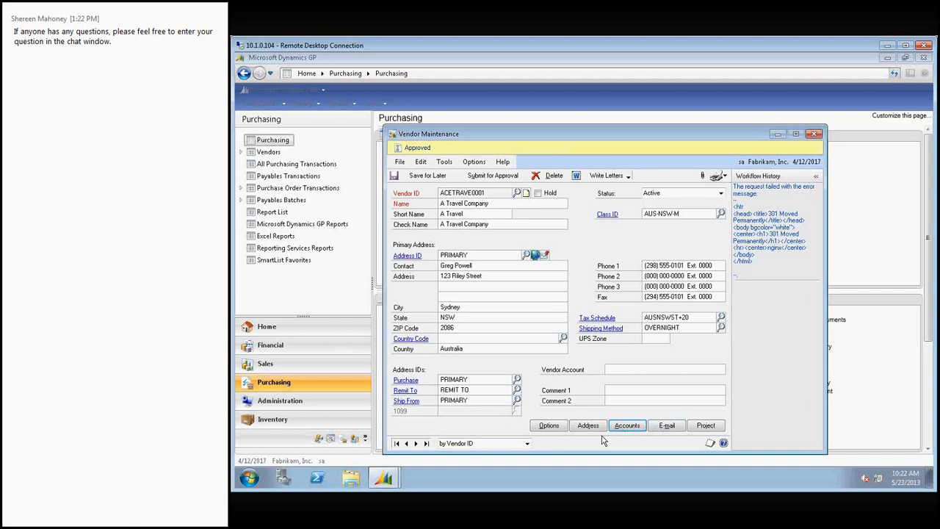
# Clear the Vendor Remittance form in the vendor's e-mail options and accept the settings
pyautogui.click(676, 429)
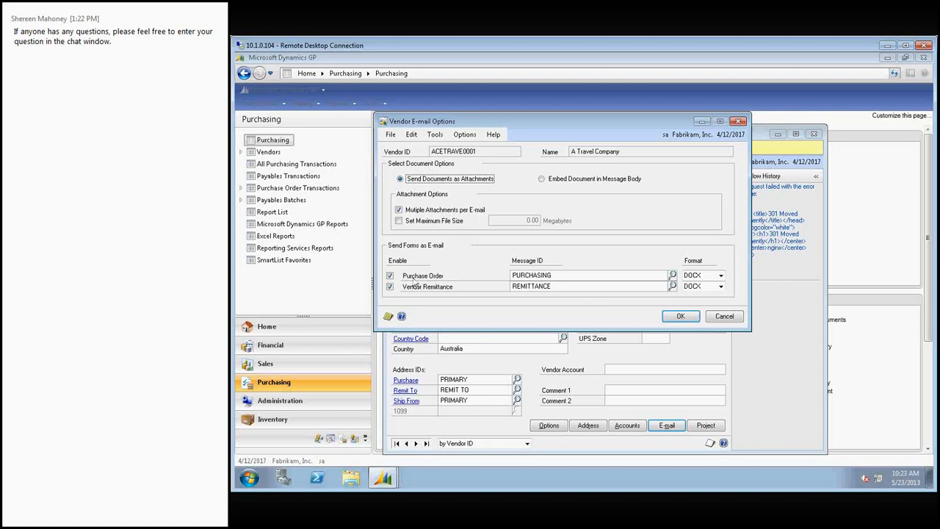
pyautogui.click(390, 287)
pyautogui.click(677, 318)
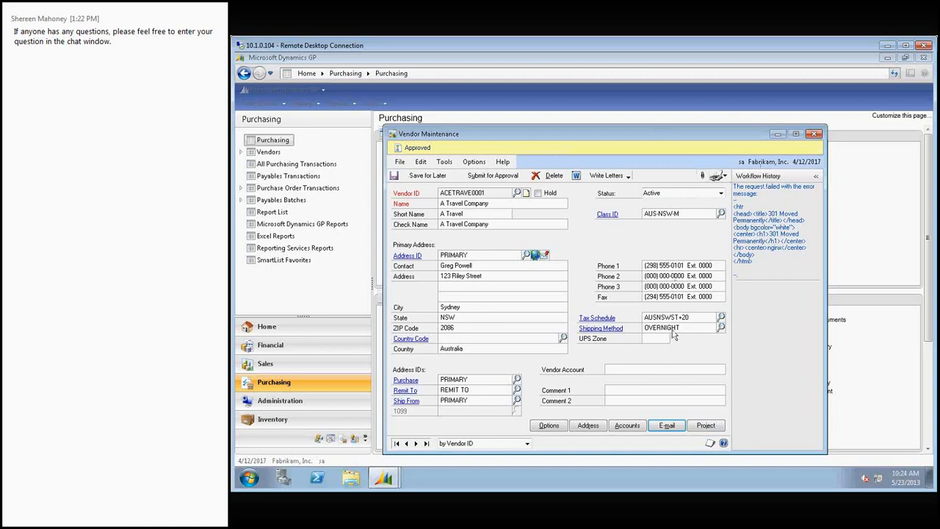
# Close the vendor card, saving the changes and submitting the vendor to workflow for approval
pyautogui.click(813, 134)
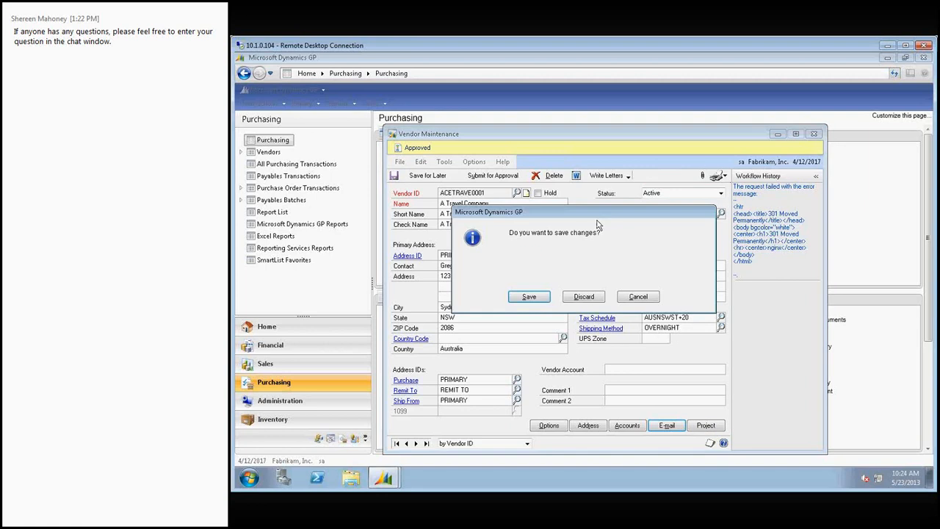
pyautogui.click(529, 297)
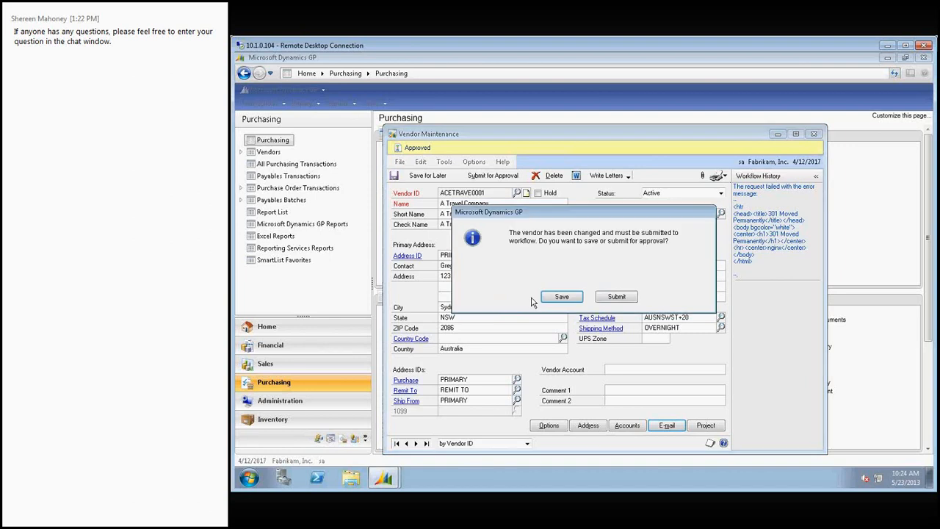
pyautogui.click(617, 297)
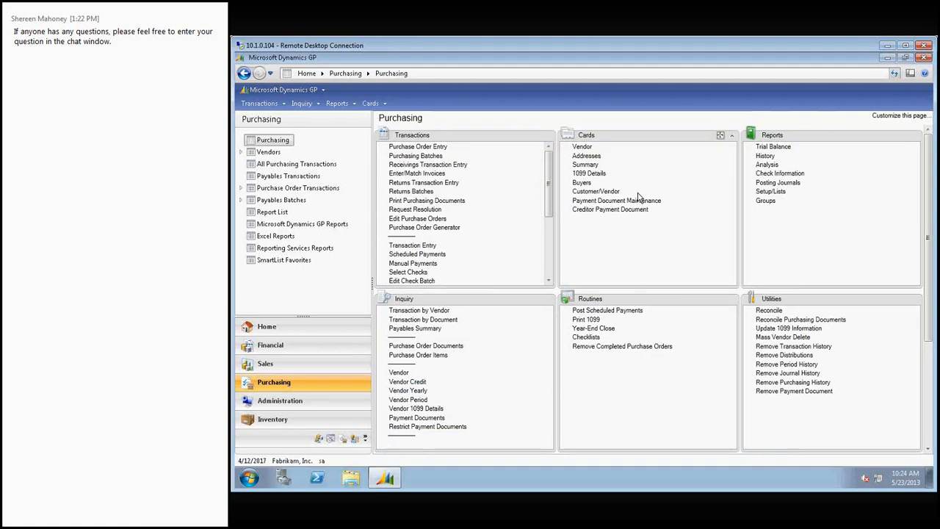
# Reopen the vendor card for A Travel Company to check its approval status and close it
pyautogui.click(581, 147)
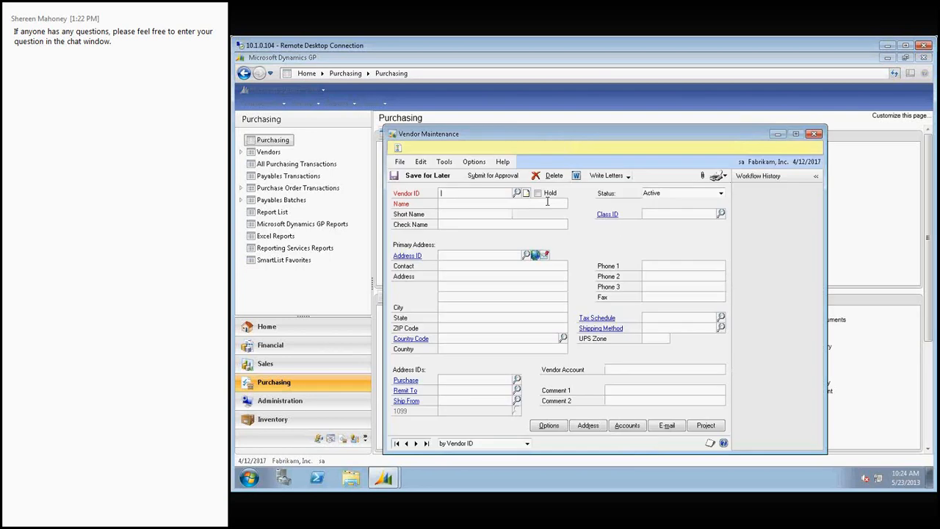
pyautogui.click(520, 194)
pyautogui.click(463, 249)
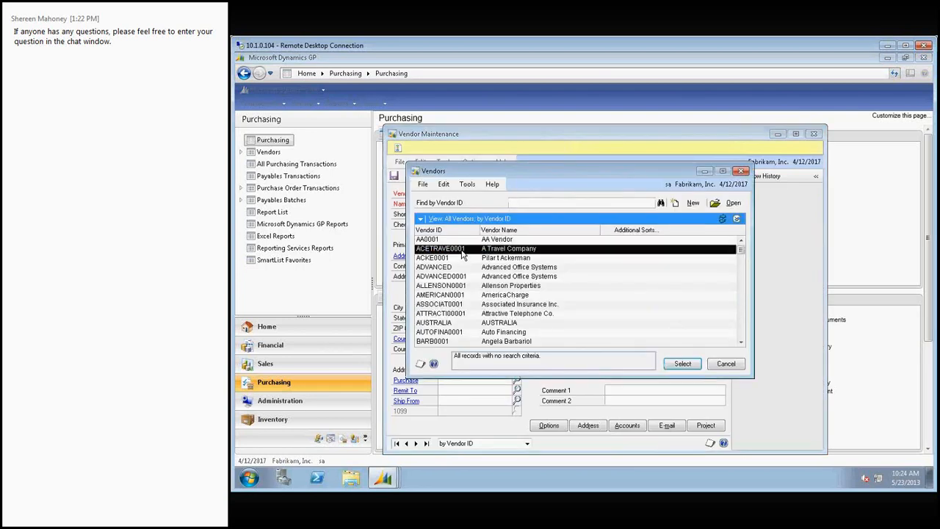
pyautogui.click(683, 364)
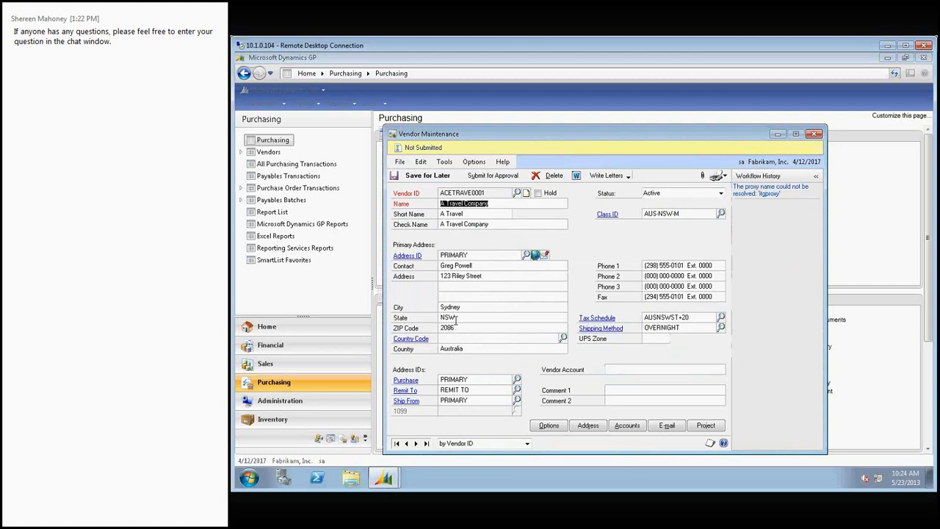
pyautogui.click(814, 134)
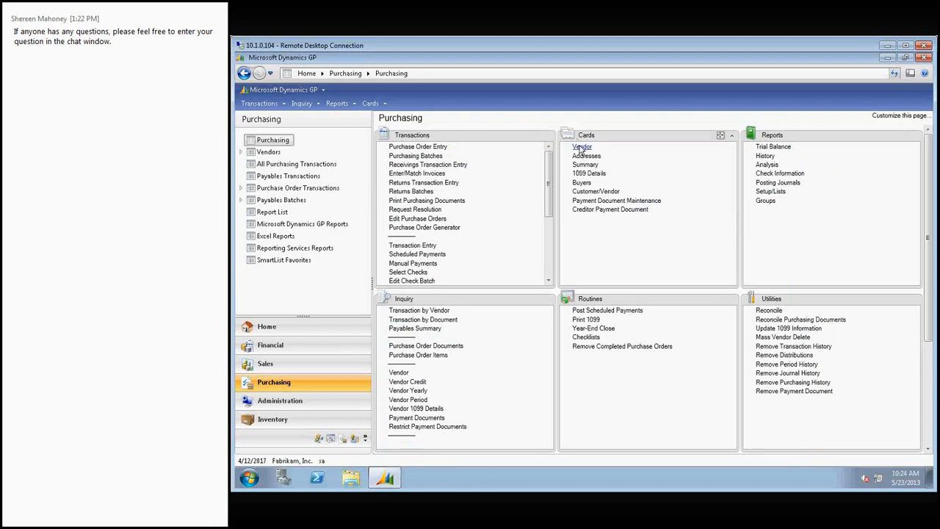
# Open the vendor card and load Beaumont Construction from the vendor lookup
pyautogui.click(581, 147)
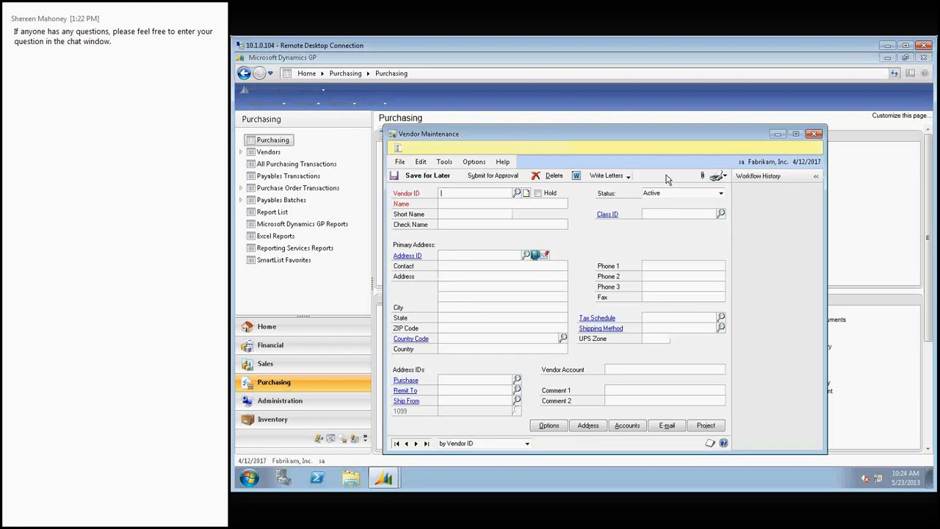
pyautogui.click(517, 193)
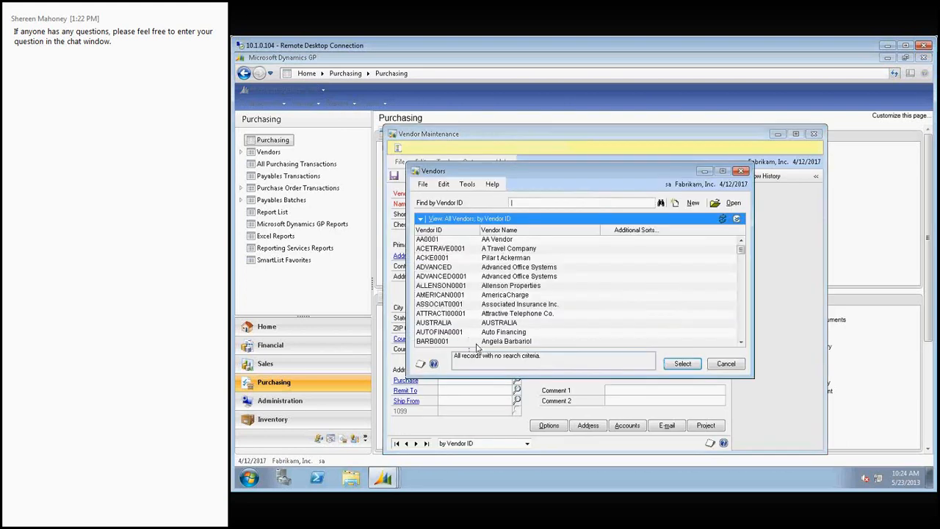
pyautogui.click(741, 334)
pyautogui.click(540, 258)
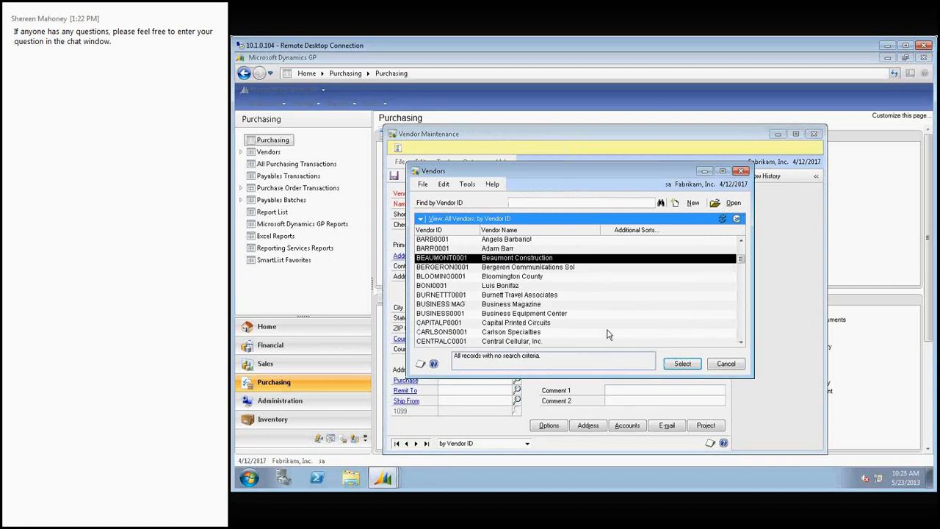
pyautogui.click(683, 364)
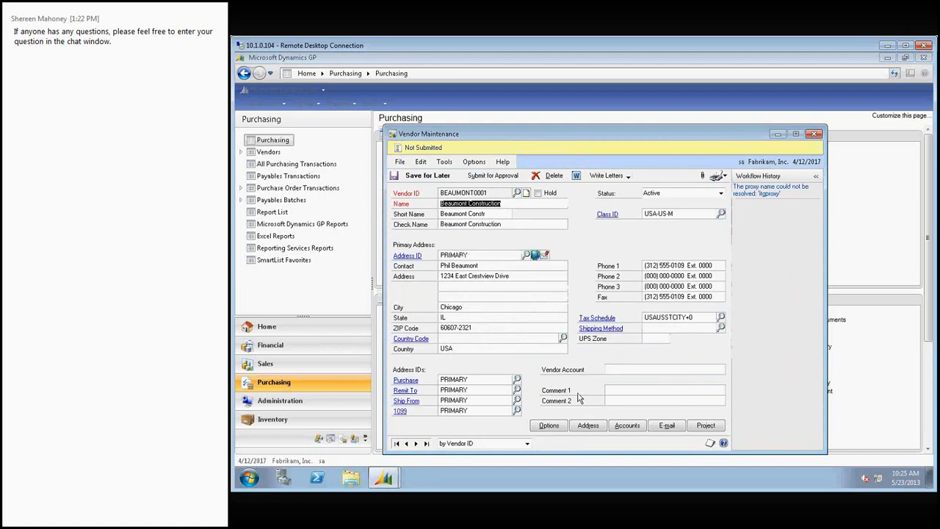
# Examine the Tax Type and 1099 Box choices in Beaumont Construction's vendor options, keeping Miscellaneous and 7 Nonemployee Compensation
pyautogui.click(549, 426)
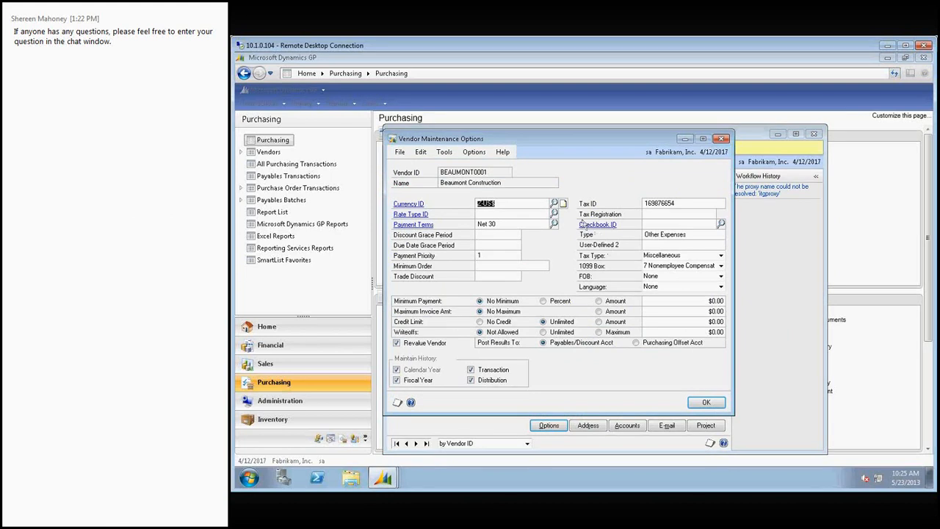
pyautogui.click(722, 139)
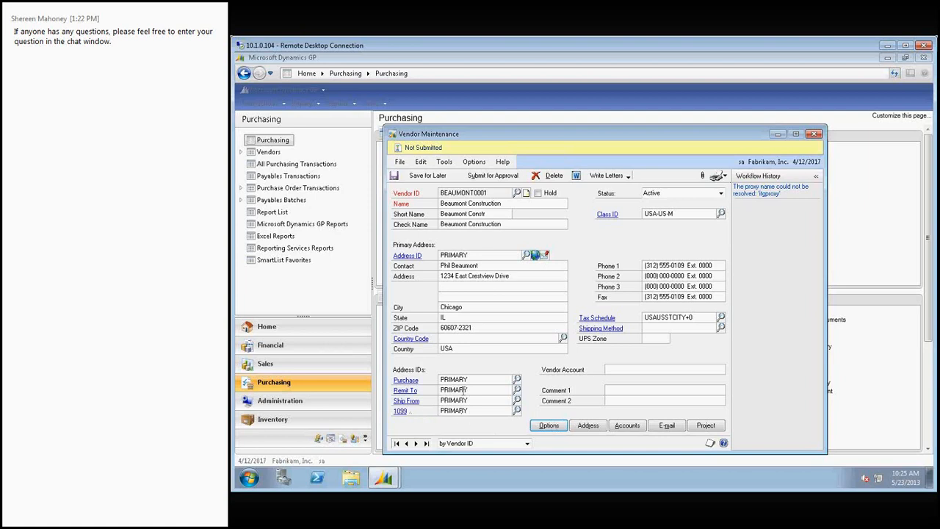
pyautogui.click(550, 428)
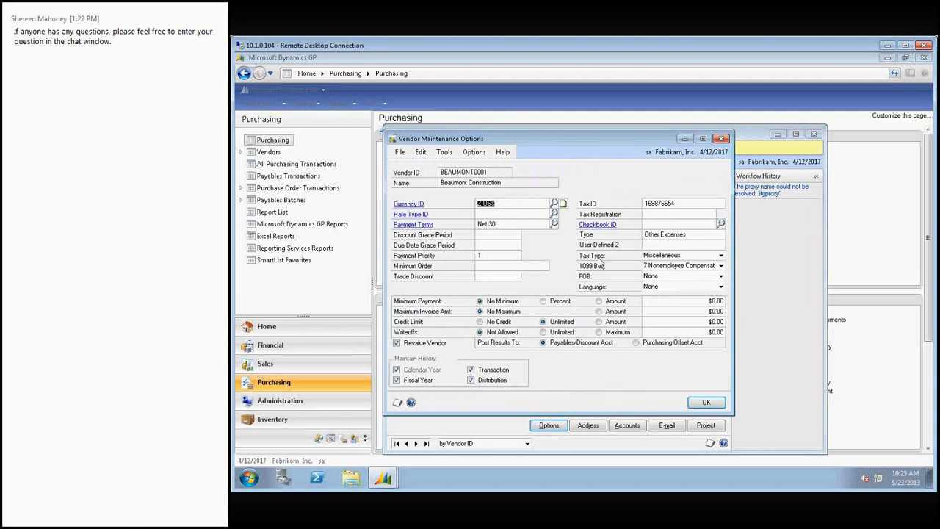
pyautogui.click(720, 256)
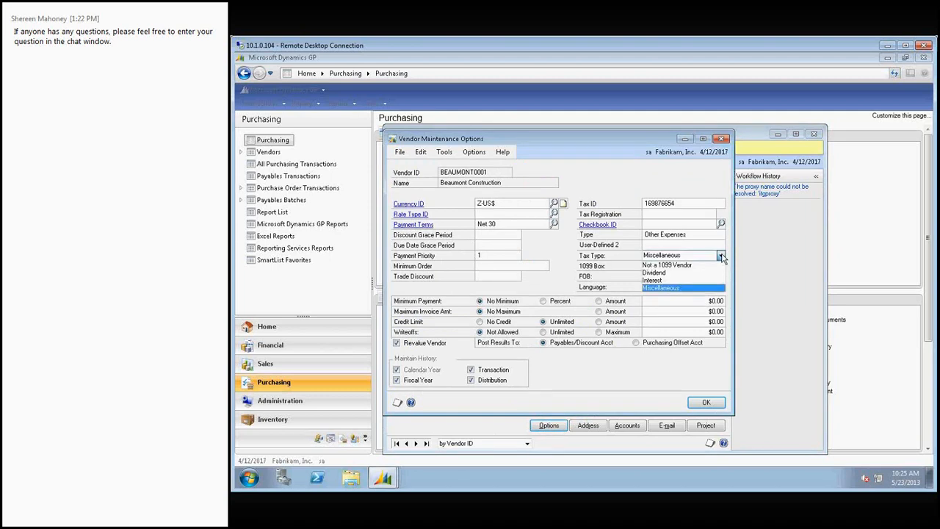
pyautogui.click(657, 289)
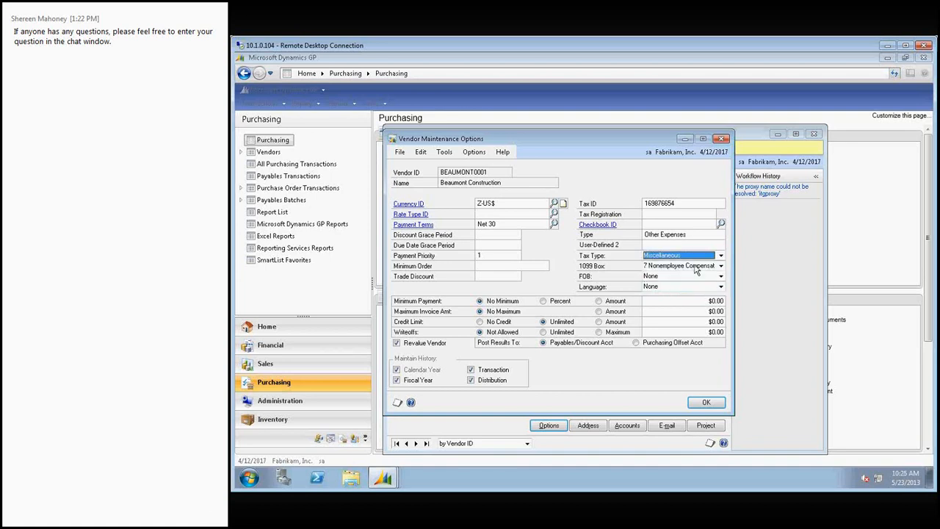
pyautogui.click(721, 267)
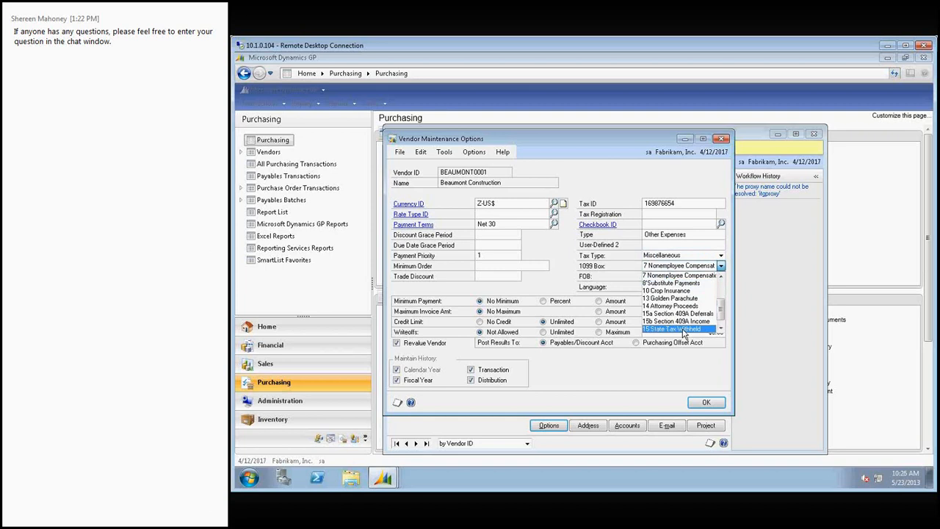
pyautogui.moveTo(721, 313)
pyautogui.mouseDown()
pyautogui.moveTo(721, 293)
pyautogui.moveTo(722, 317)
pyautogui.mouseUp()
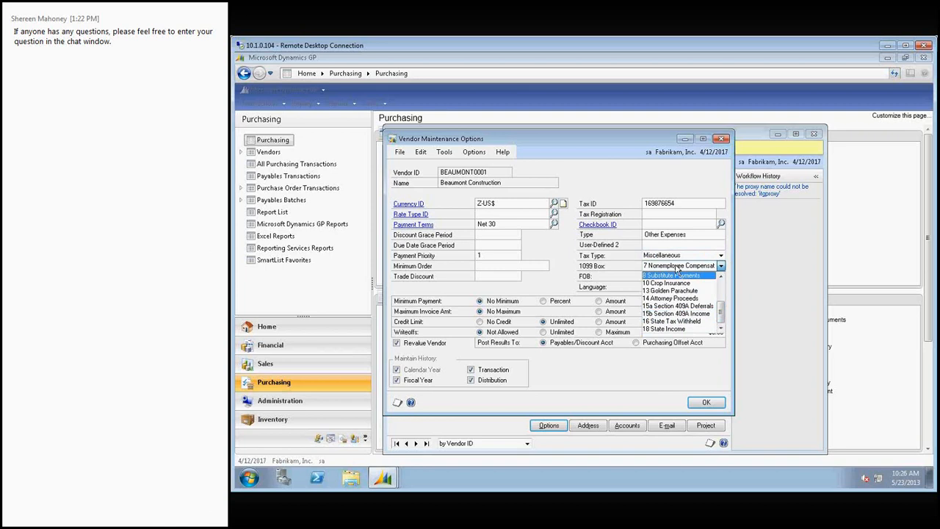
pyautogui.click(638, 376)
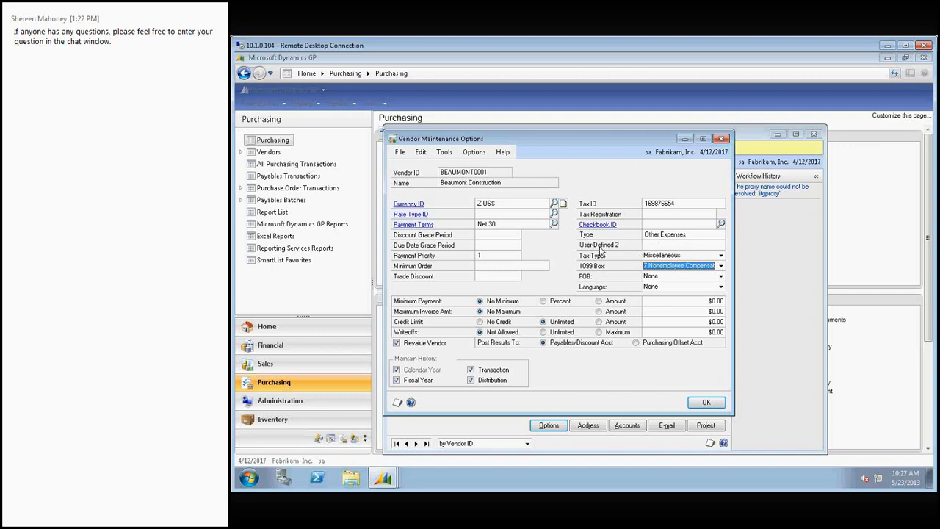
# Check the User-Defined 2 field, accept the vendor options and close the vendor card
pyautogui.click(653, 245)
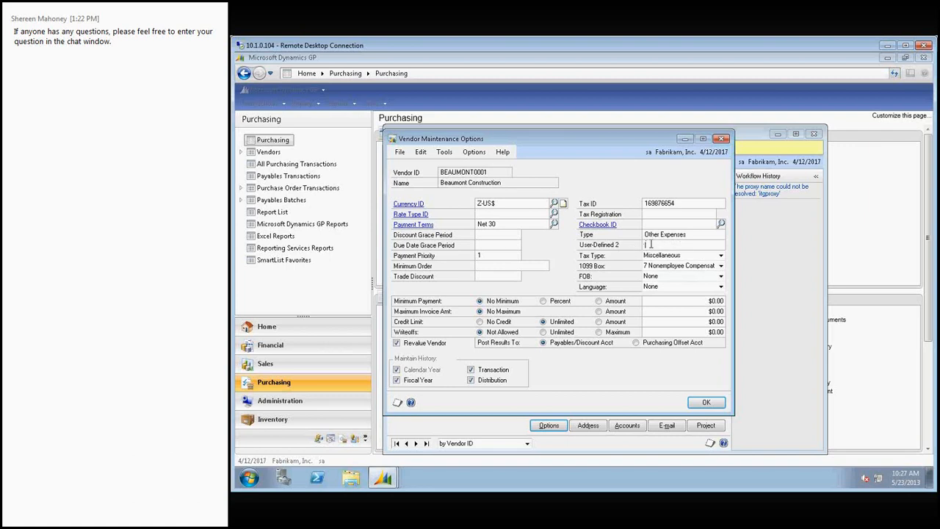
pyautogui.write('T')
pyautogui.click(707, 404)
pyautogui.click(813, 134)
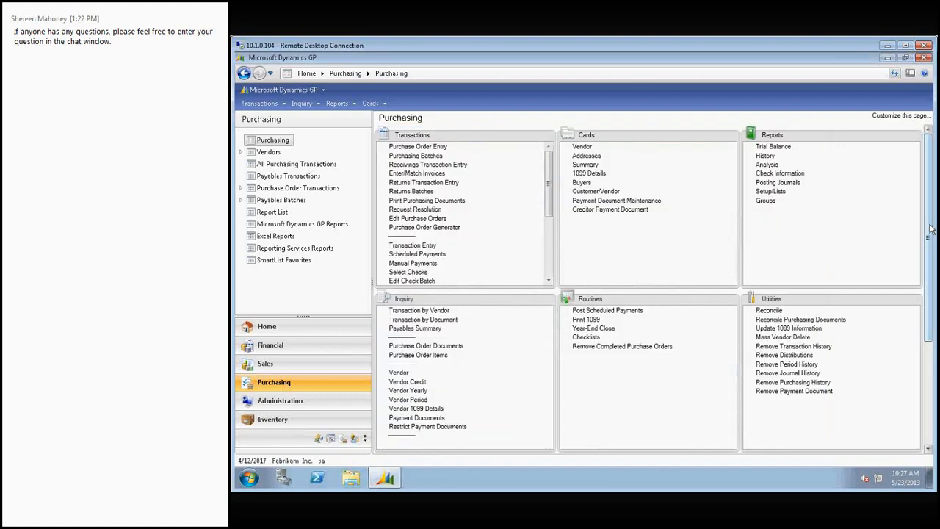
# Open the options of the Payables Management setup
pyautogui.moveTo(931, 231); pyautogui.dragTo(931, 342)
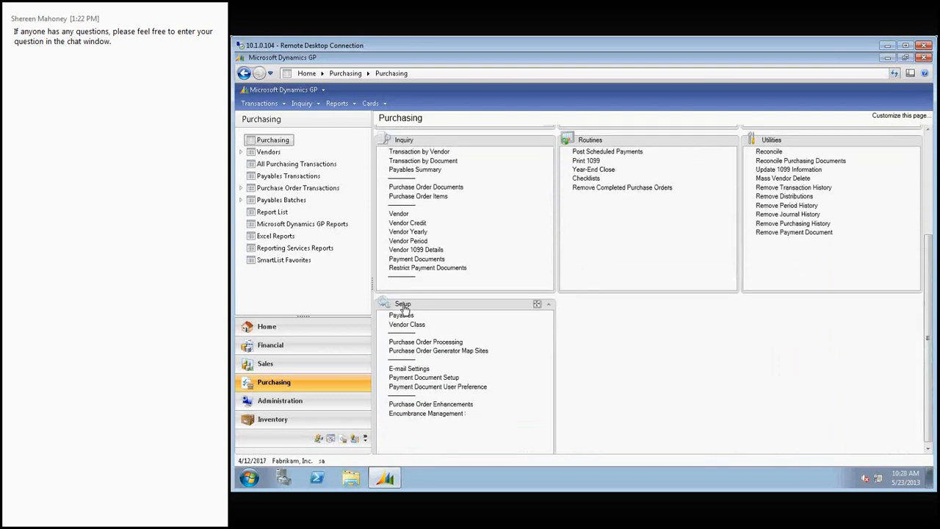
pyautogui.click(401, 314)
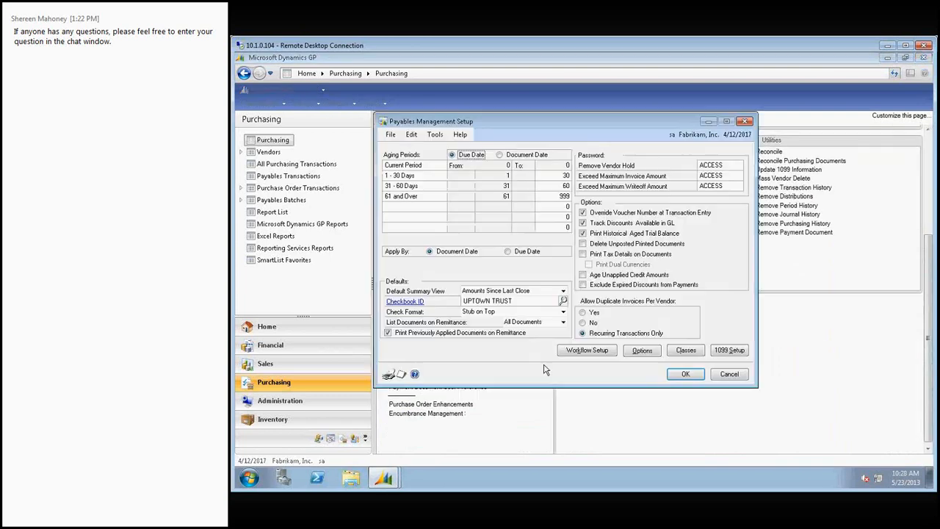
pyautogui.click(642, 350)
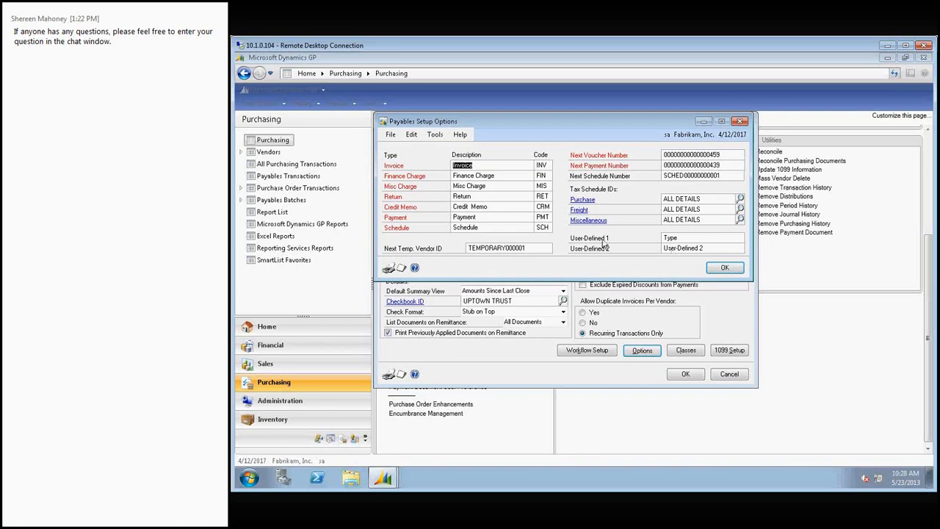
# Relabel the User-Defined 2 field as "W-9 filed (Y/N)" and accept the payables options and setup
pyautogui.click(682, 237)
pyautogui.click(709, 250)
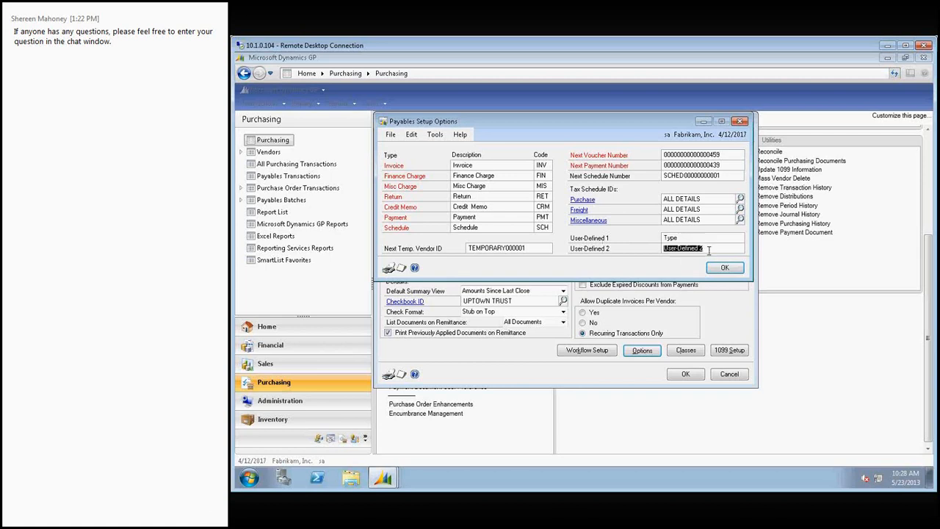
pyautogui.write('W-9 received (Y/')
pyautogui.moveTo(709, 247); pyautogui.dragTo(674, 248)
pyautogui.write('pn file (Y/')
pyautogui.moveTo(690, 248); pyautogui.dragTo(680, 249)
pyautogui.press('BackSpace')
pyautogui.write('i')
pyautogui.write('l')
pyautogui.write('filed ')
pyautogui.write('N)')
pyautogui.click(723, 268)
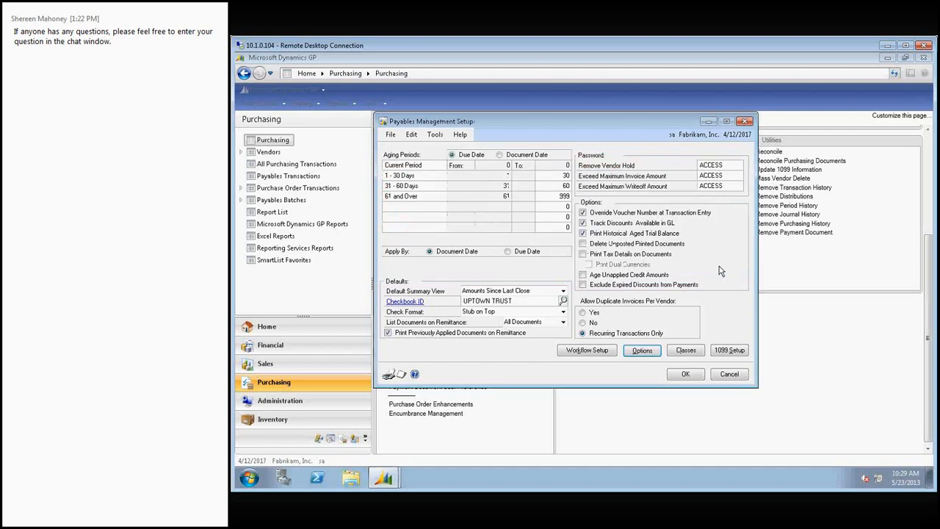
pyautogui.click(690, 374)
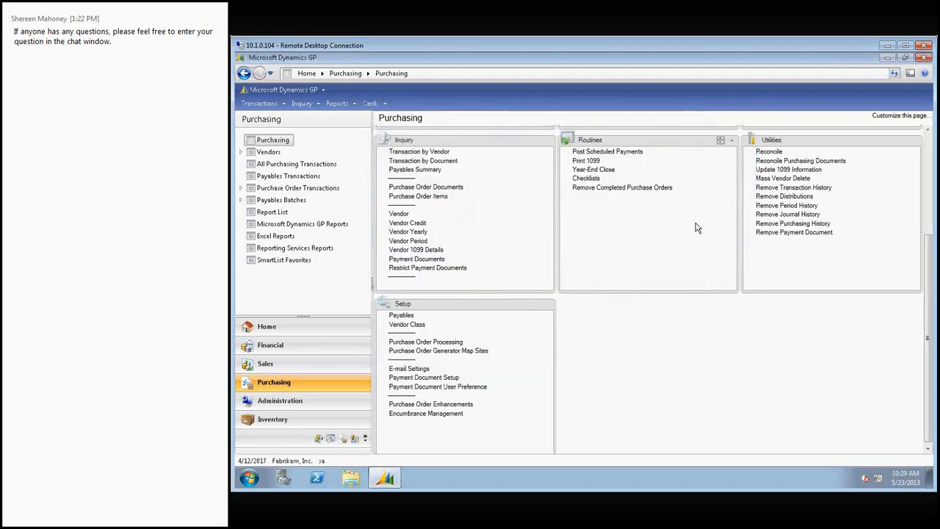
# Reopen the vendor card and load Beaumont Construction from the vendor lookup
pyautogui.moveTo(930, 391); pyautogui.dragTo(930, 314)
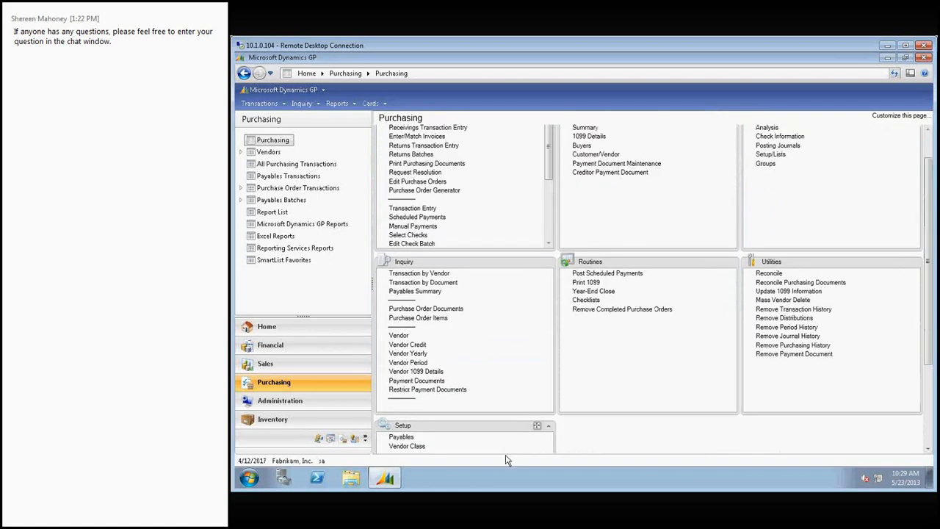
pyautogui.moveTo(929, 350); pyautogui.dragTo(930, 300)
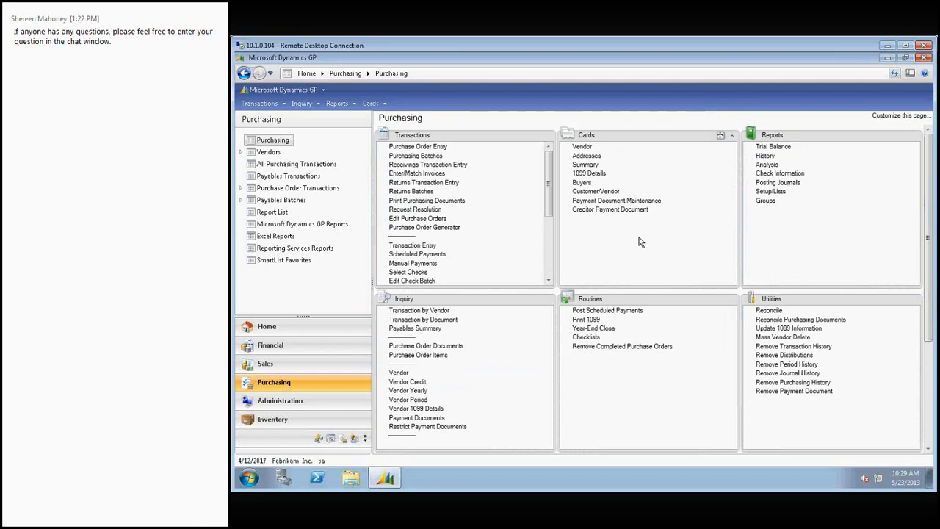
pyautogui.click(582, 146)
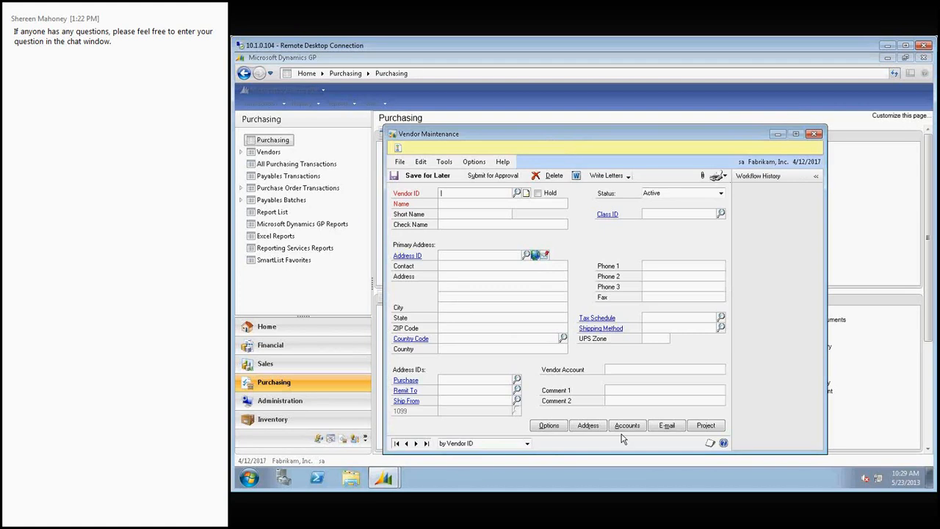
pyautogui.click(518, 194)
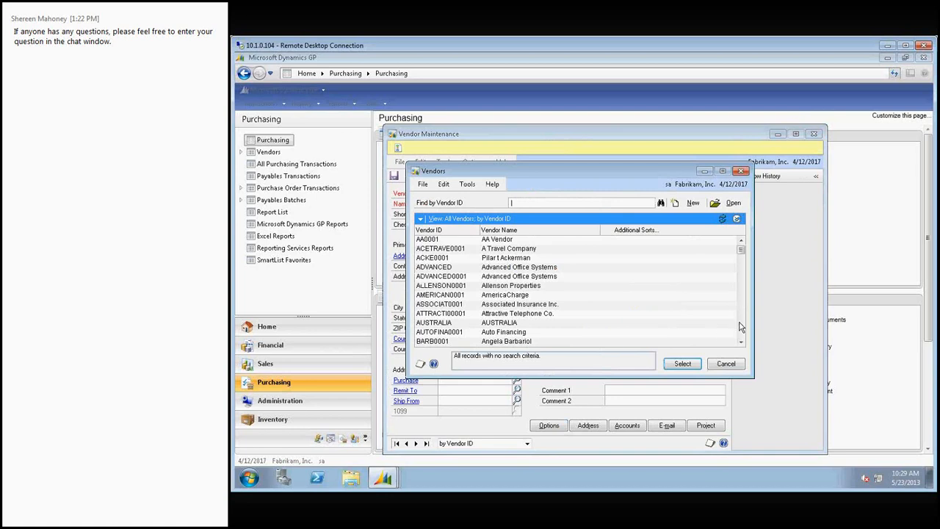
pyautogui.click(740, 326)
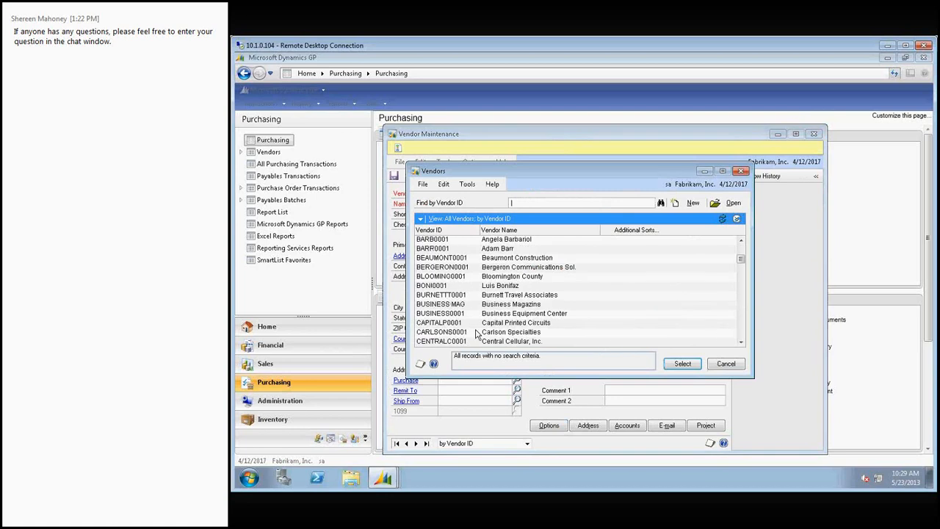
pyautogui.click(474, 259)
pyautogui.click(683, 364)
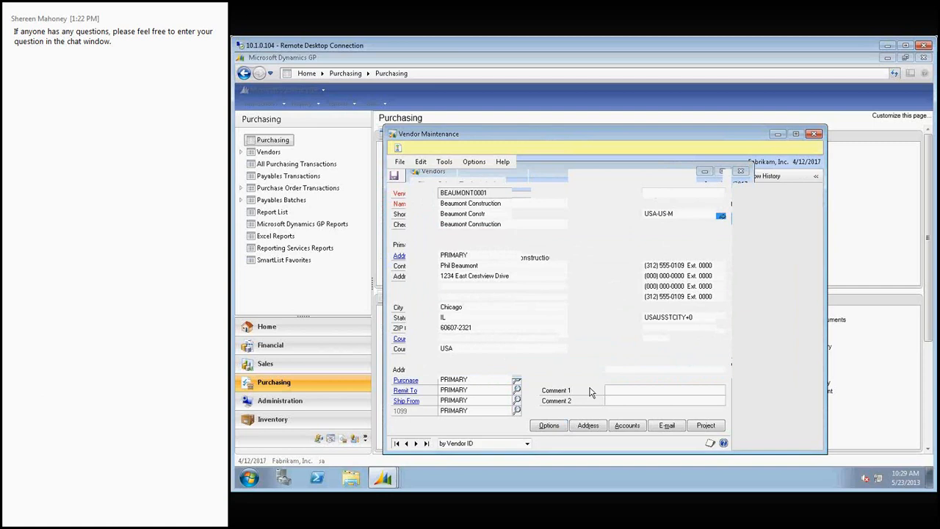
# Set W-9 filed (Y/N) to Y in the vendor's options, then close the vendor card, saving the changes
pyautogui.click(549, 425)
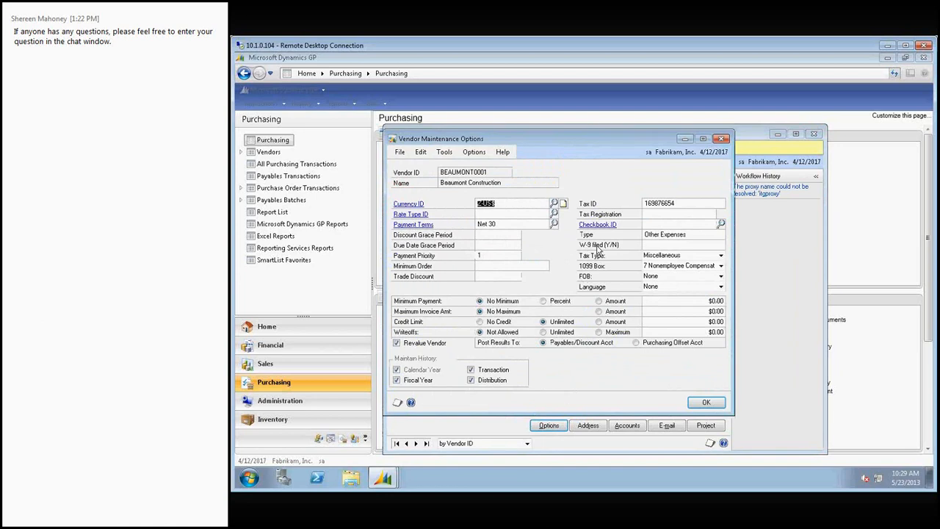
pyautogui.click(654, 245)
pyautogui.write('Y')
pyautogui.click(703, 404)
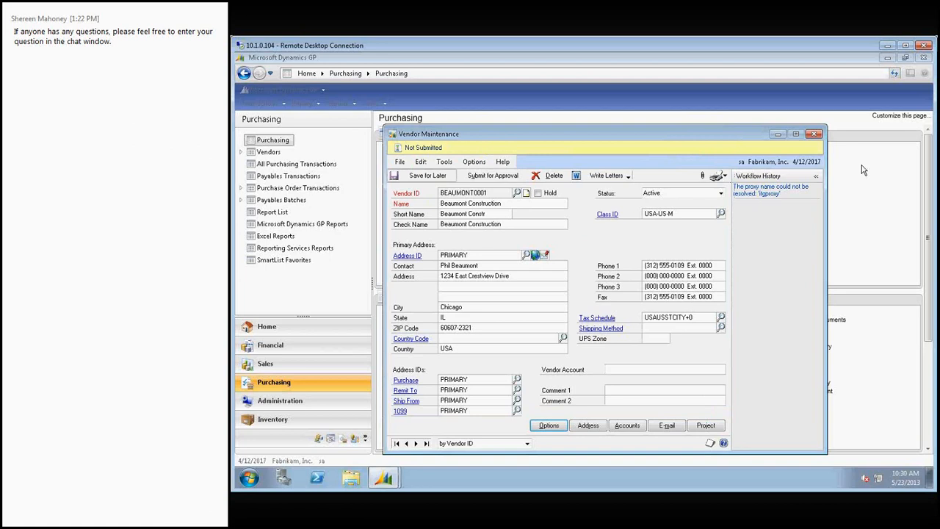
pyautogui.click(814, 135)
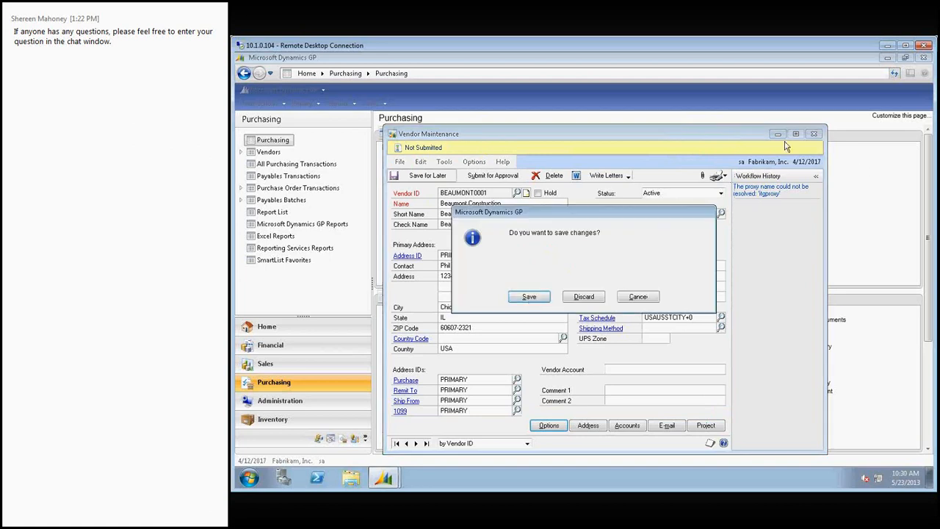
pyautogui.click(529, 299)
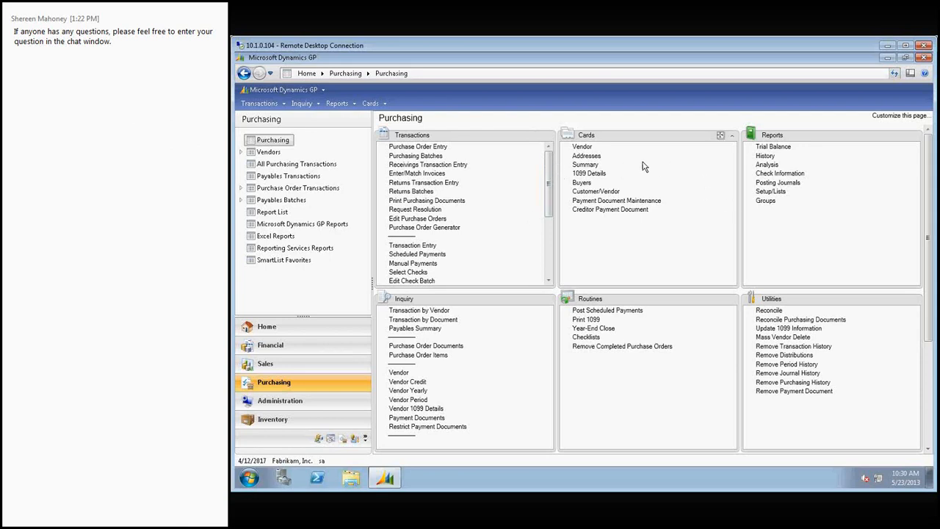
# View the PRIMARY address of AA Vendor in Vendor Address Maintenance and close the window
pyautogui.click(585, 149)
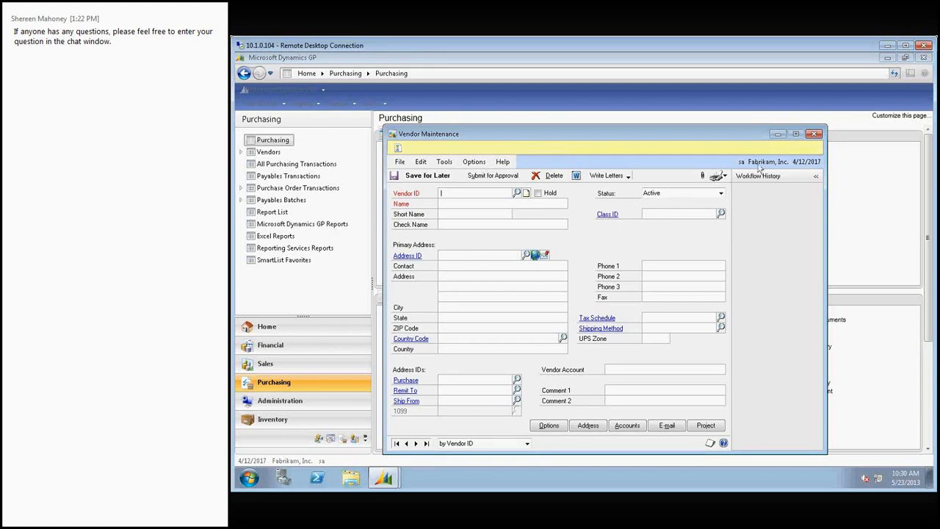
pyautogui.click(814, 133)
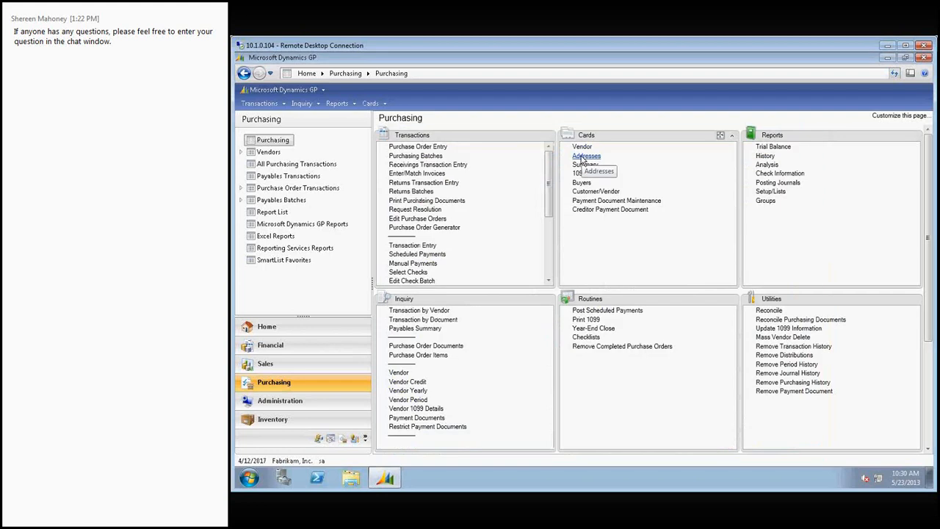
pyautogui.click(584, 156)
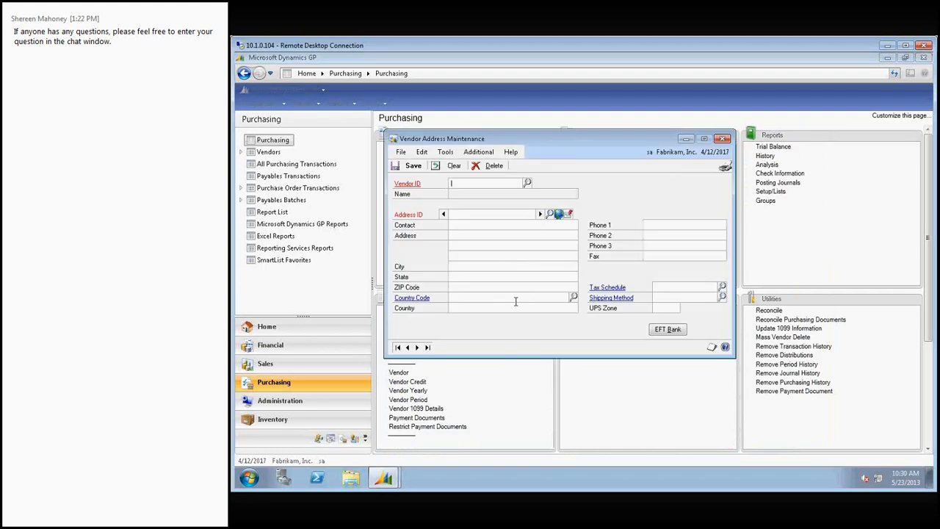
pyautogui.click(418, 347)
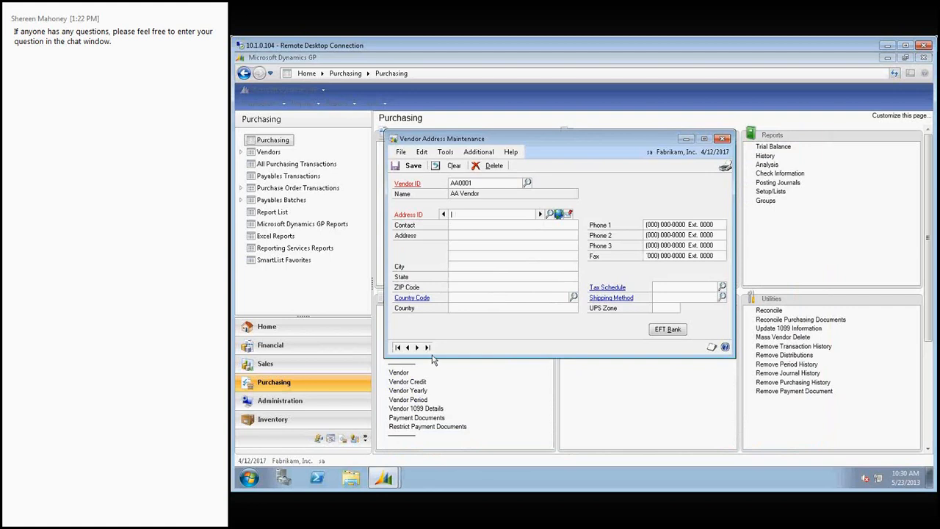
pyautogui.click(542, 215)
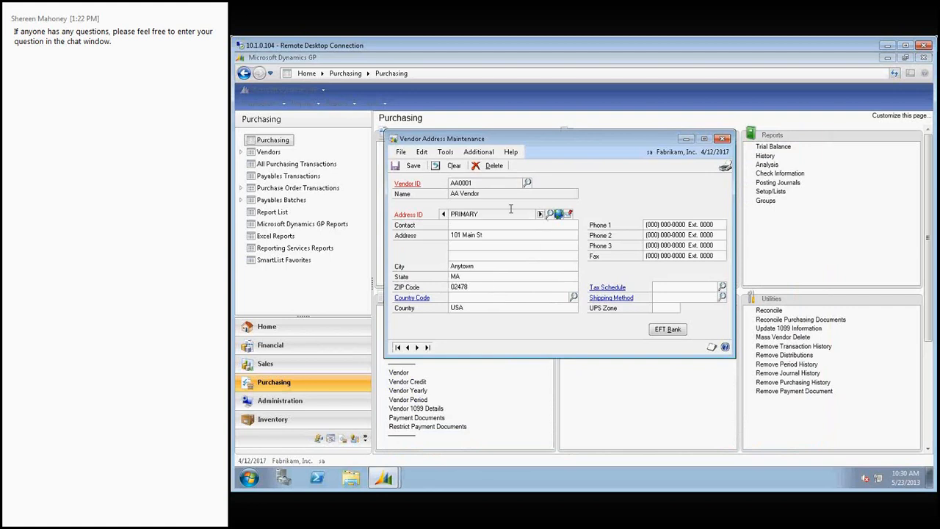
pyautogui.click(723, 139)
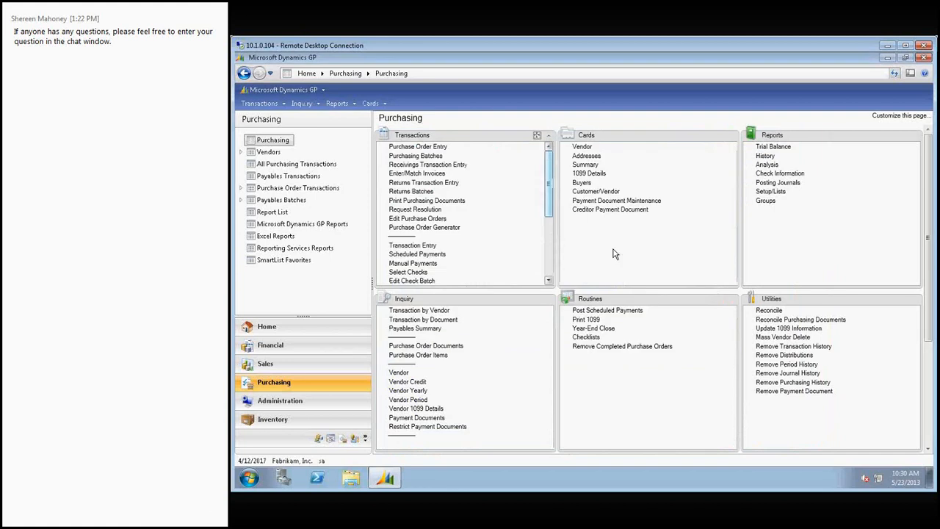
# Open the Vendor Credit Summary for A Travel Company and view its period summary
pyautogui.click(586, 166)
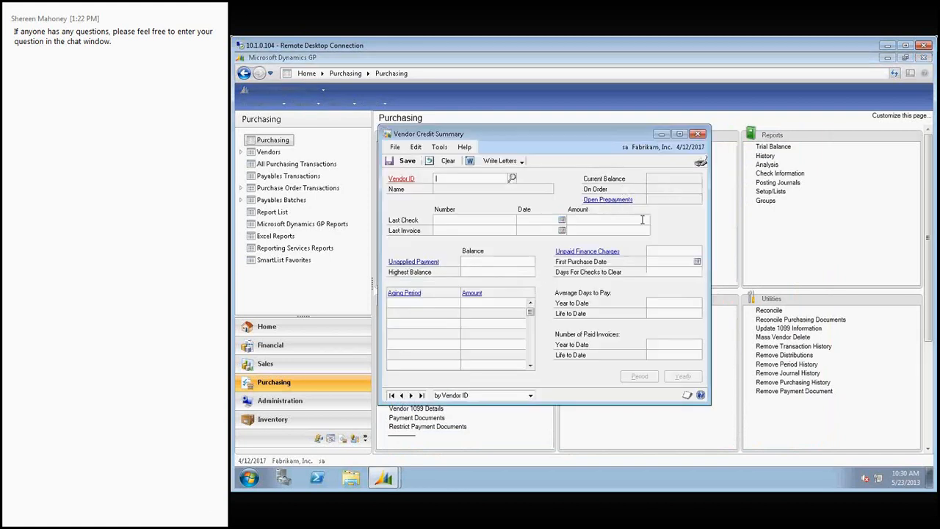
pyautogui.click(512, 178)
pyautogui.click(675, 361)
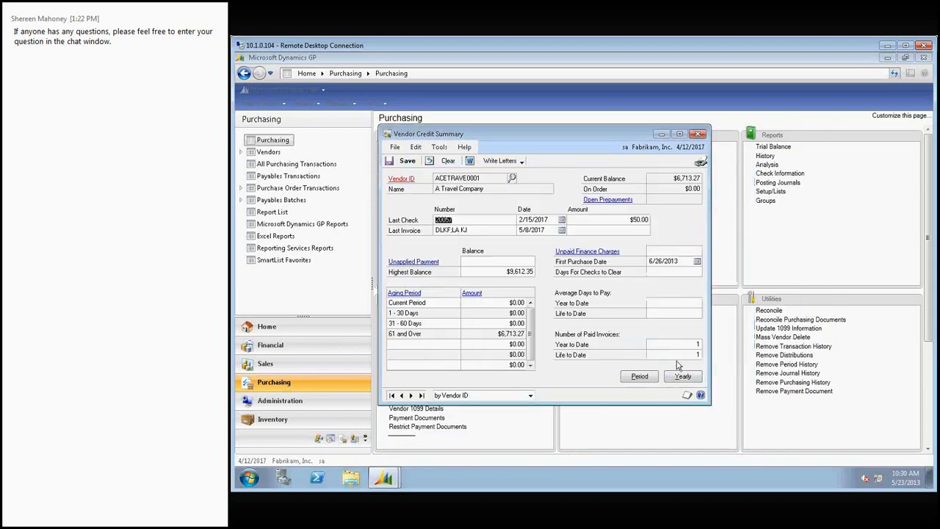
pyautogui.click(454, 220)
pyautogui.click(633, 377)
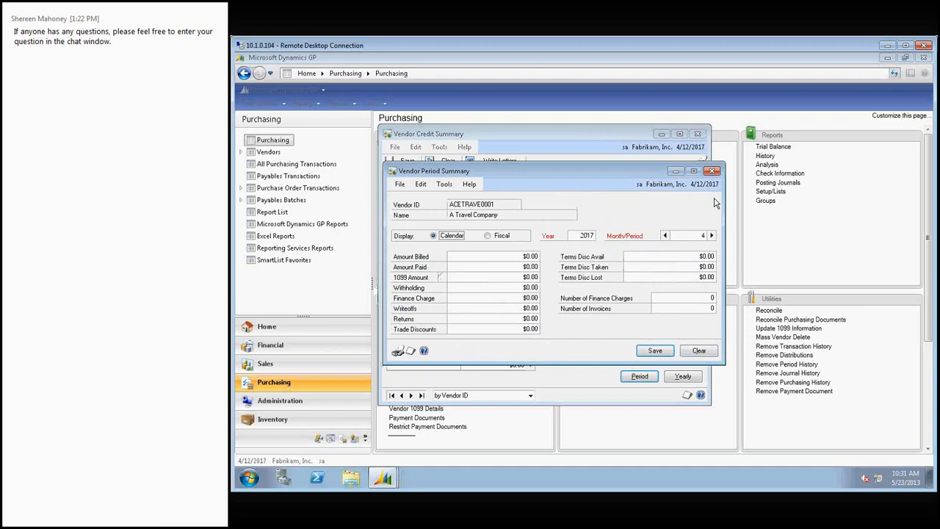
# View A Travel Company's yearly summary and its available summary views, then close the yearly and credit summaries
pyautogui.click(684, 376)
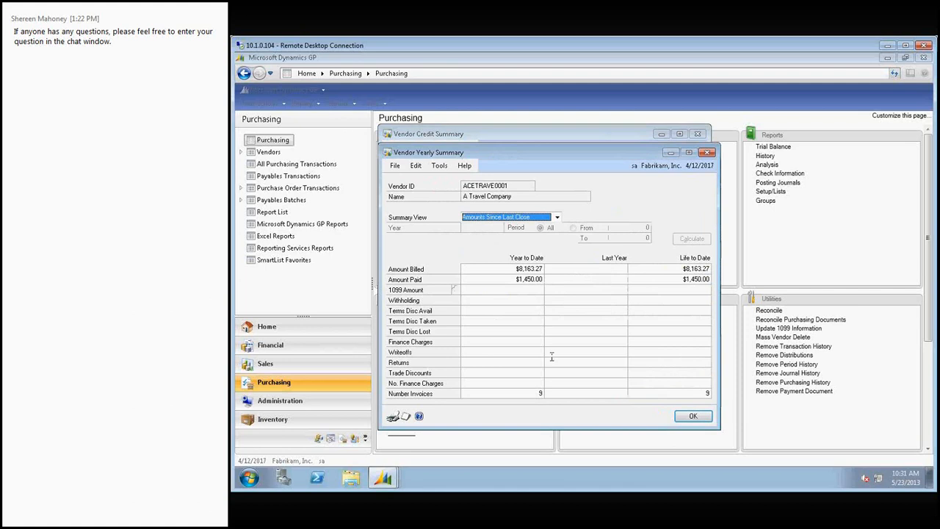
pyautogui.click(556, 219)
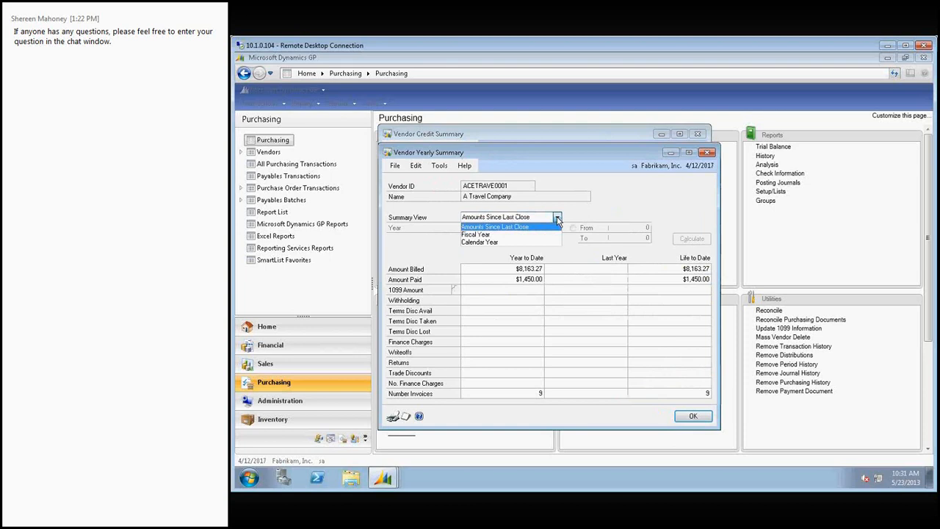
pyautogui.click(556, 219)
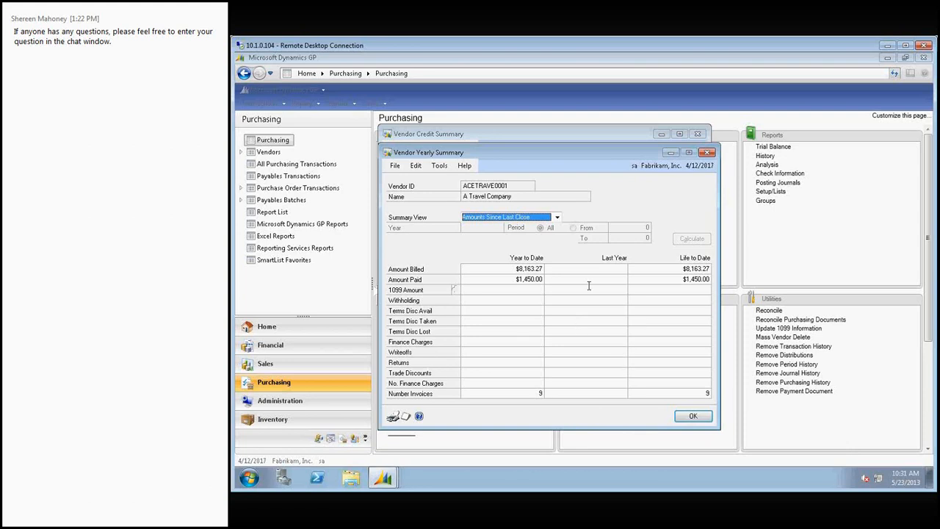
pyautogui.click(693, 416)
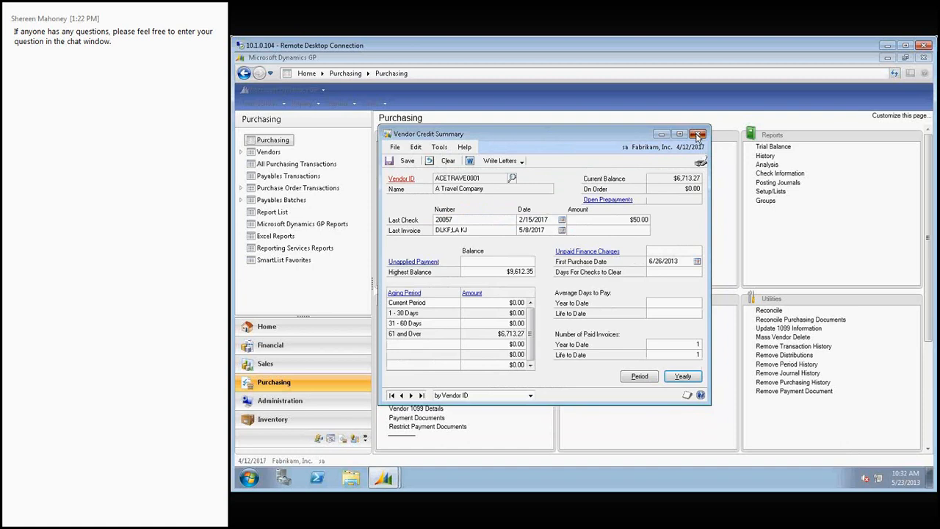
pyautogui.click(697, 134)
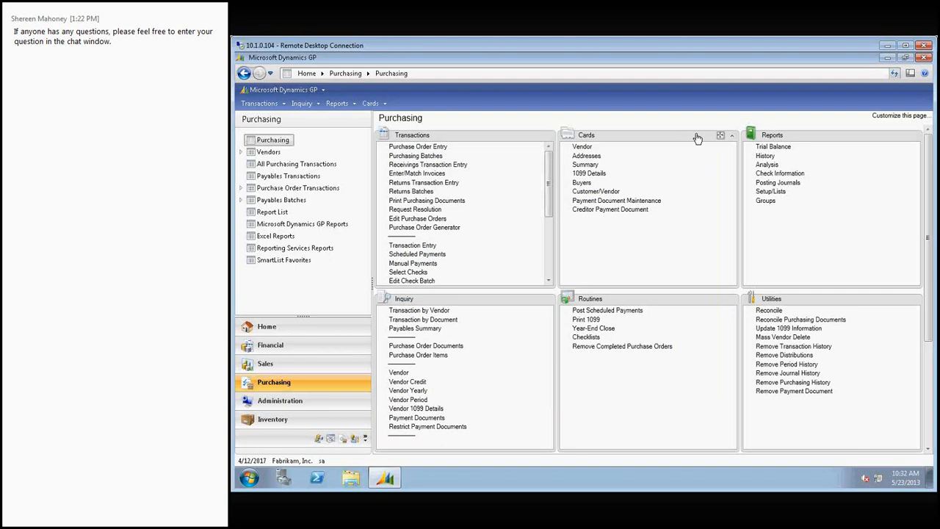
# Open 1099 Details and load Beaumont Construction from the vendor lookup
pyautogui.click(587, 175)
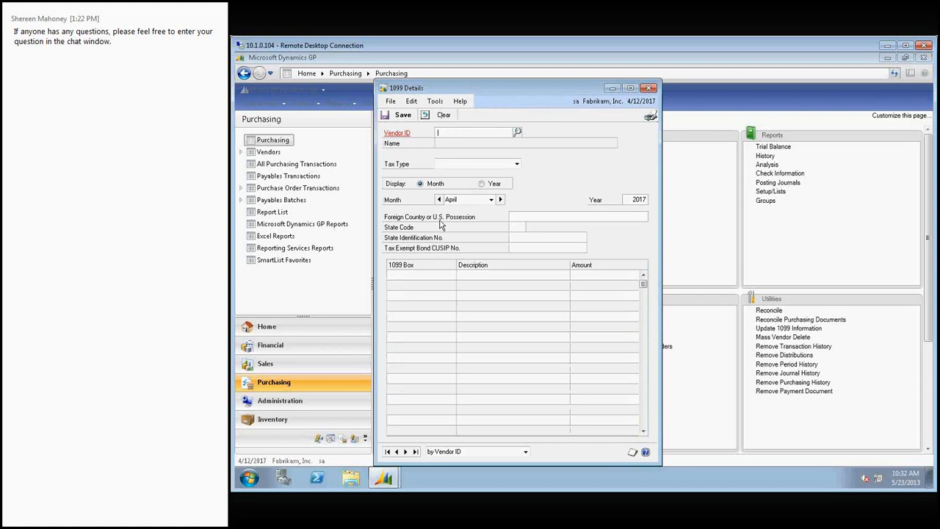
pyautogui.click(517, 133)
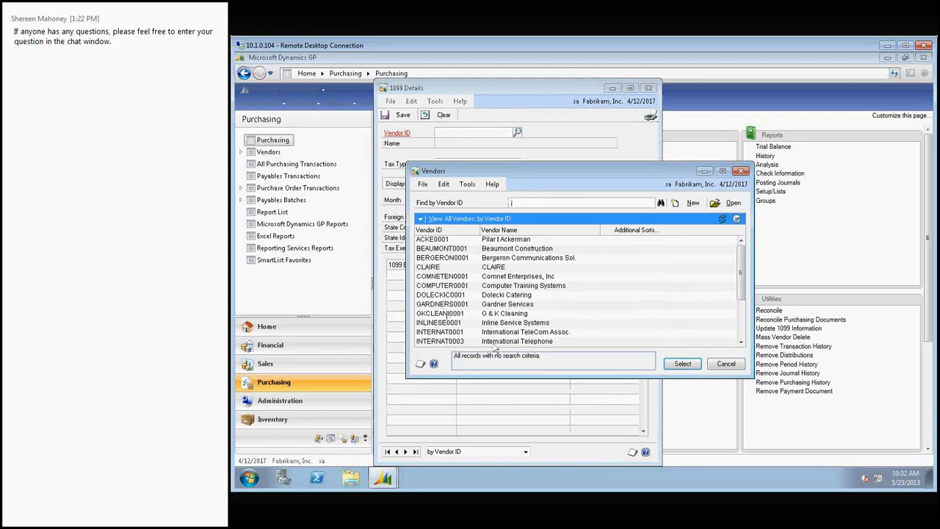
pyautogui.moveTo(740, 282); pyautogui.dragTo(739, 337)
pyautogui.click(444, 252)
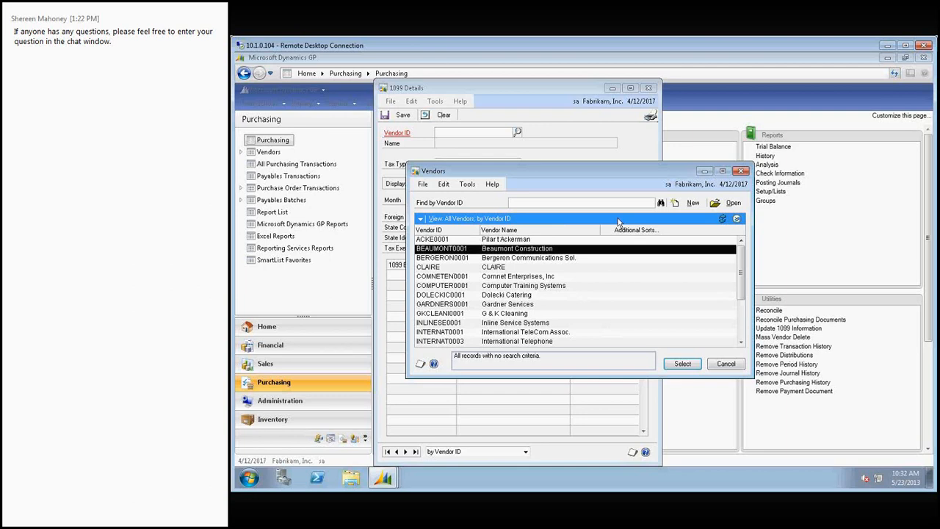
pyautogui.click(688, 365)
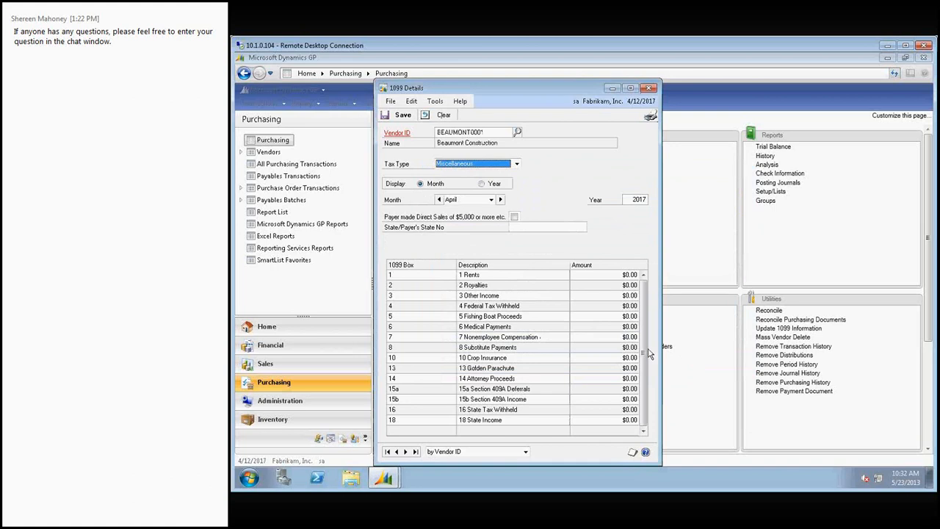
# Display the 1099 details by year and page through the vendor records to review their box amounts
pyautogui.click(481, 184)
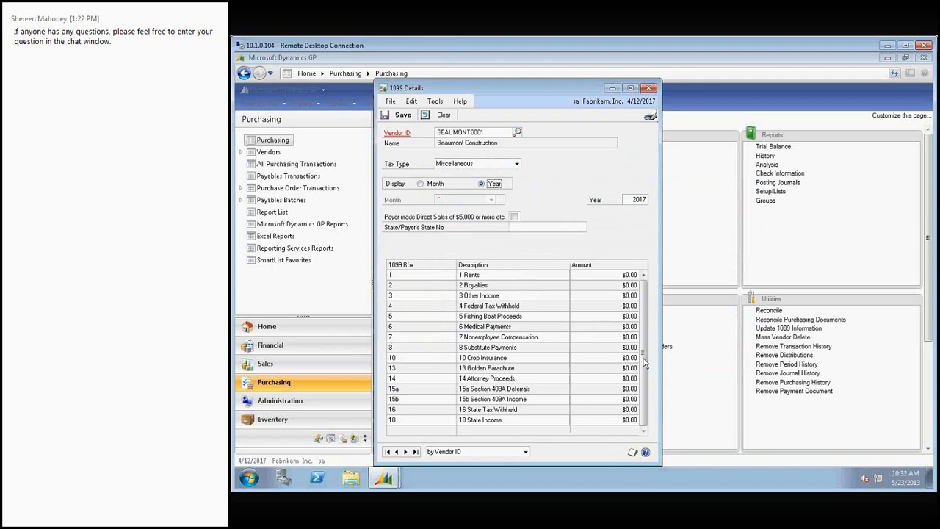
pyautogui.click(632, 199)
pyautogui.click(405, 451)
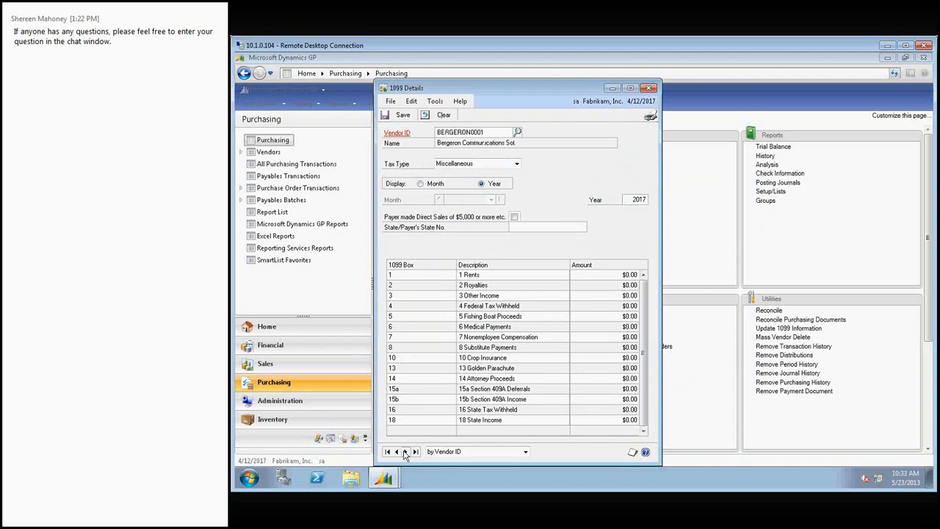
pyautogui.click(405, 452)
pyautogui.click(404, 451)
pyautogui.click(405, 452)
pyautogui.click(405, 452)
pyautogui.click(405, 452)
pyautogui.click(405, 452)
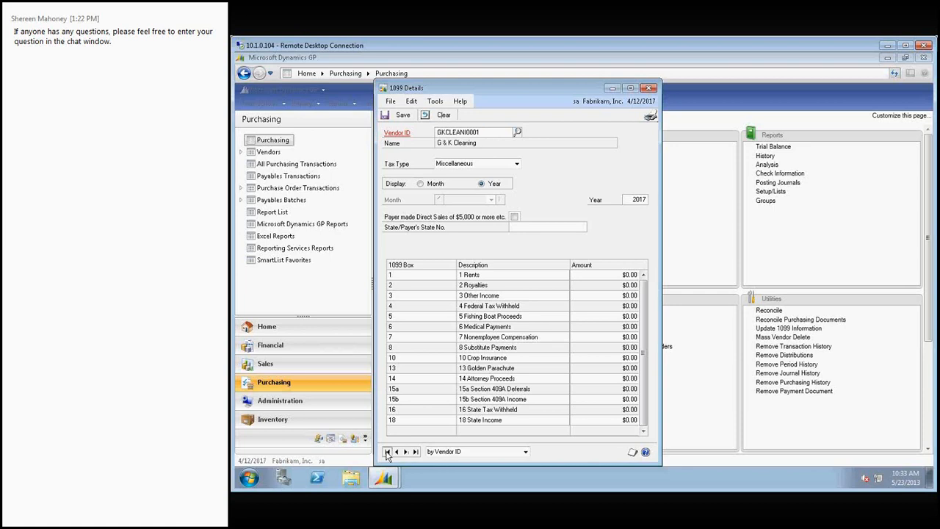
pyautogui.click(405, 452)
# Display the first vendor's 1099 details by month, select the box 7 Nonemployee Compensation amount, then close 1099 Details
pyautogui.click(420, 183)
pyautogui.click(579, 347)
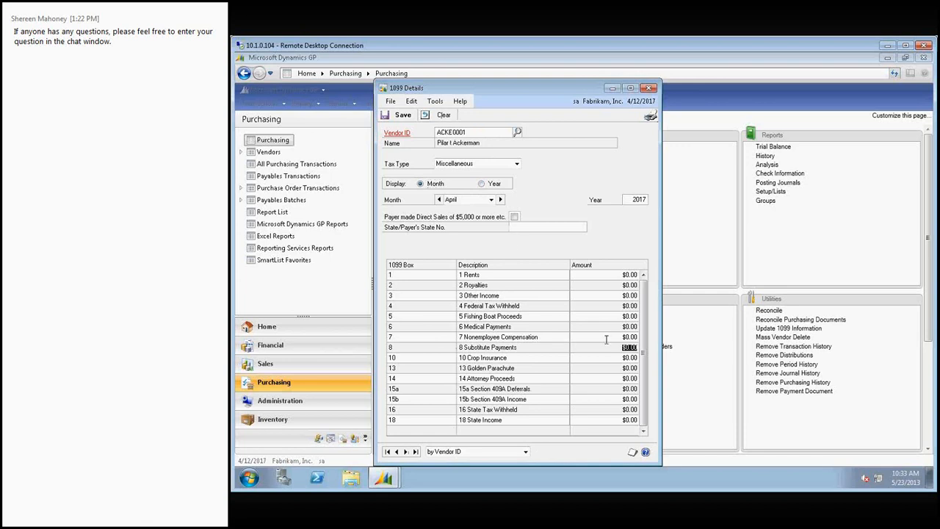
pyautogui.click(606, 338)
pyautogui.click(623, 336)
pyautogui.doubleClick(623, 336)
pyautogui.click(648, 88)
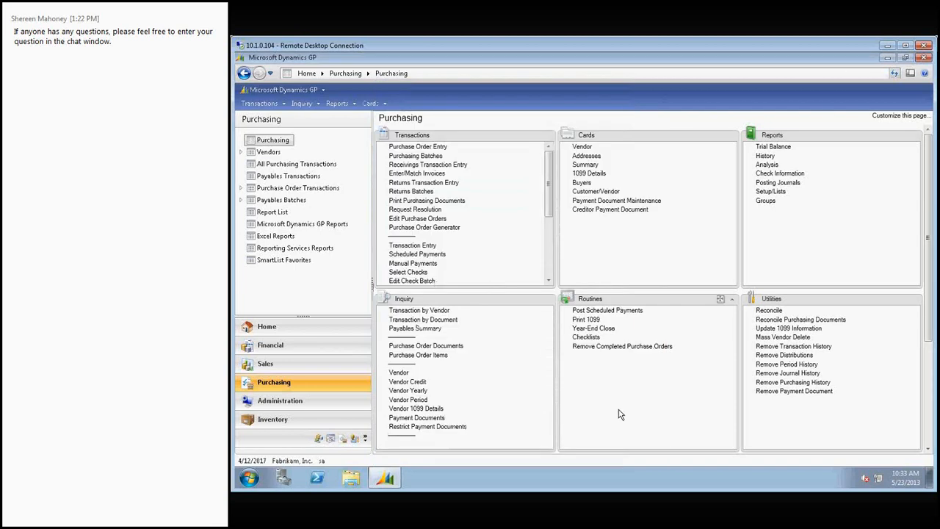
# View the Customer/Vendor Relationships window and its option for creating vendors, then close it
pyautogui.click(576, 193)
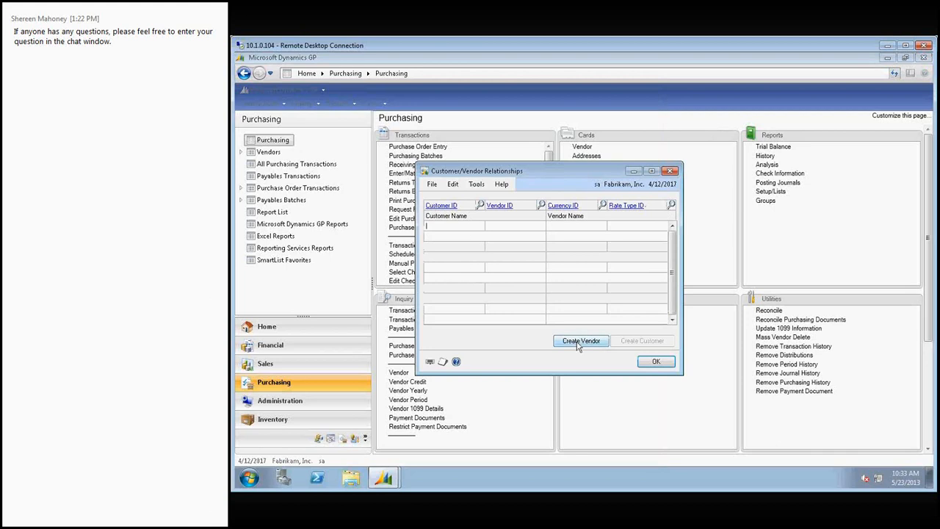
pyautogui.click(656, 362)
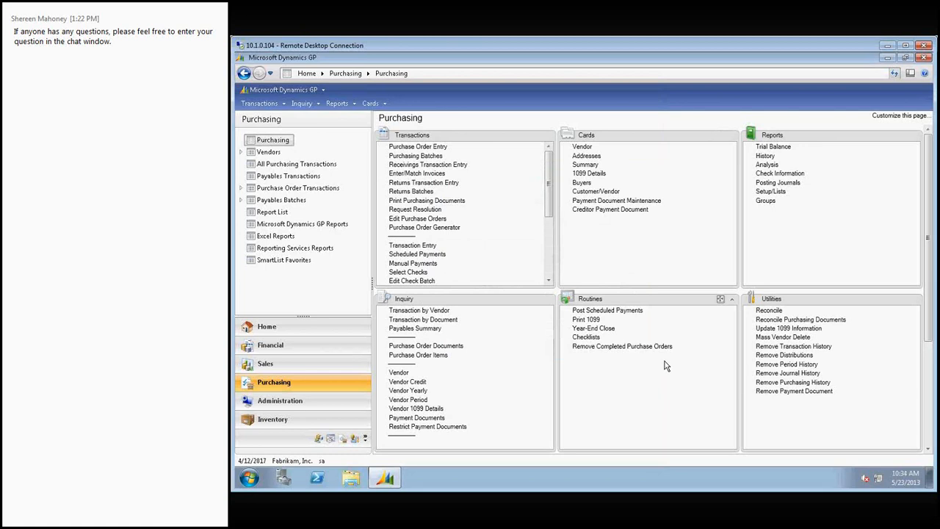
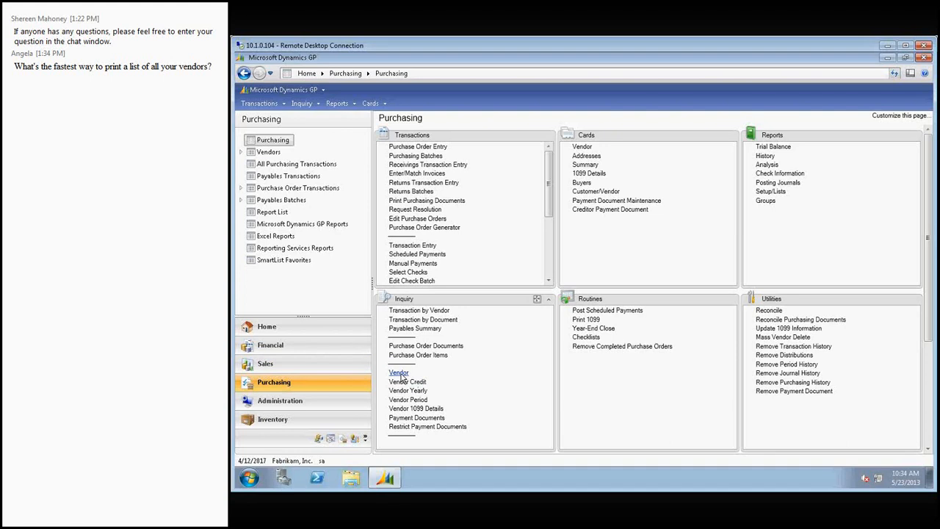
# Open SmartList, display the default (*) Vendors list under Purchasing, and view its columns in the maximized window
pyautogui.click(279, 90)
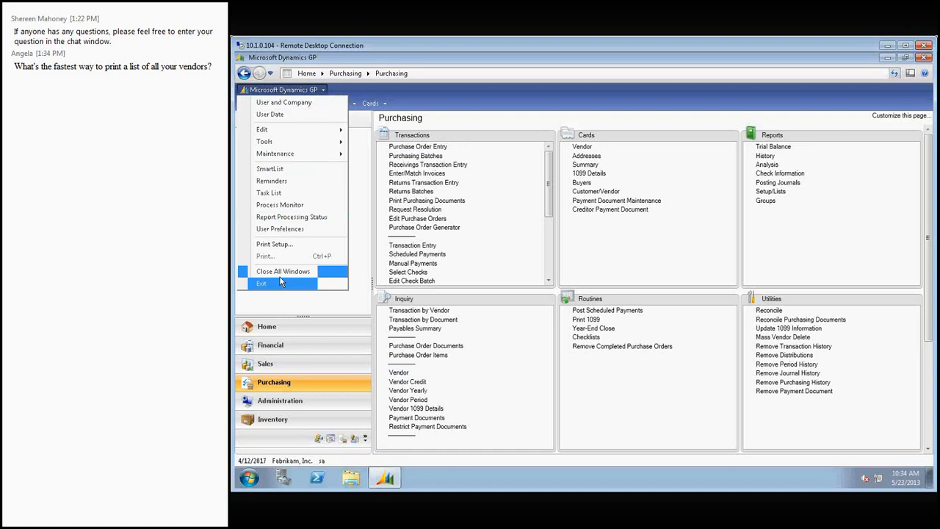
pyautogui.click(271, 170)
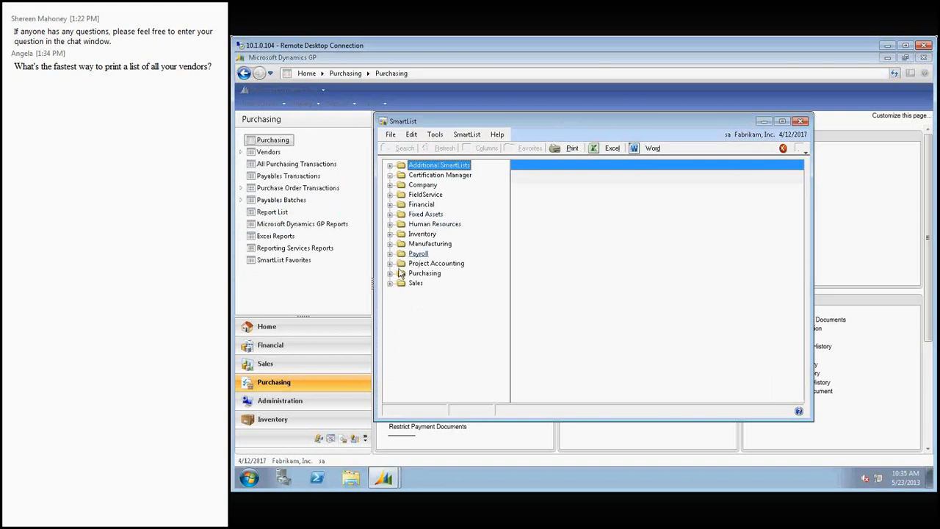
pyautogui.click(390, 273)
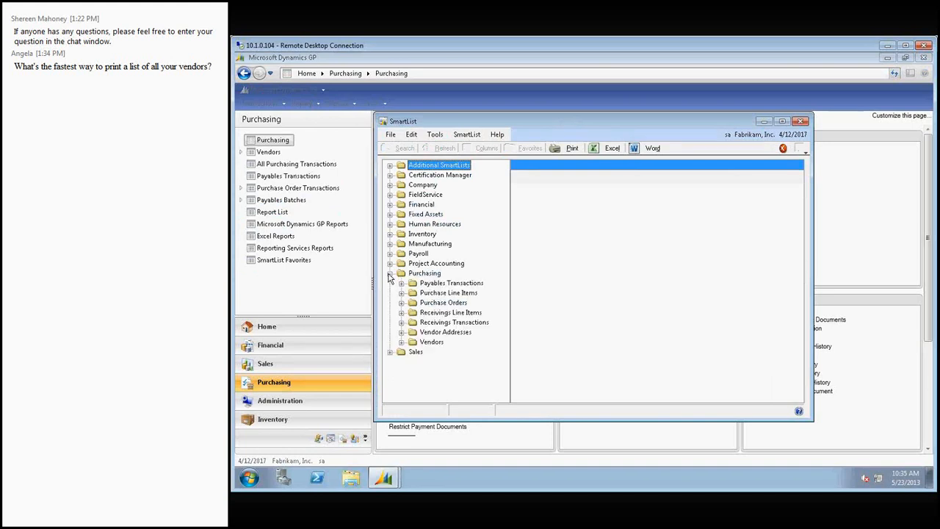
pyautogui.click(402, 343)
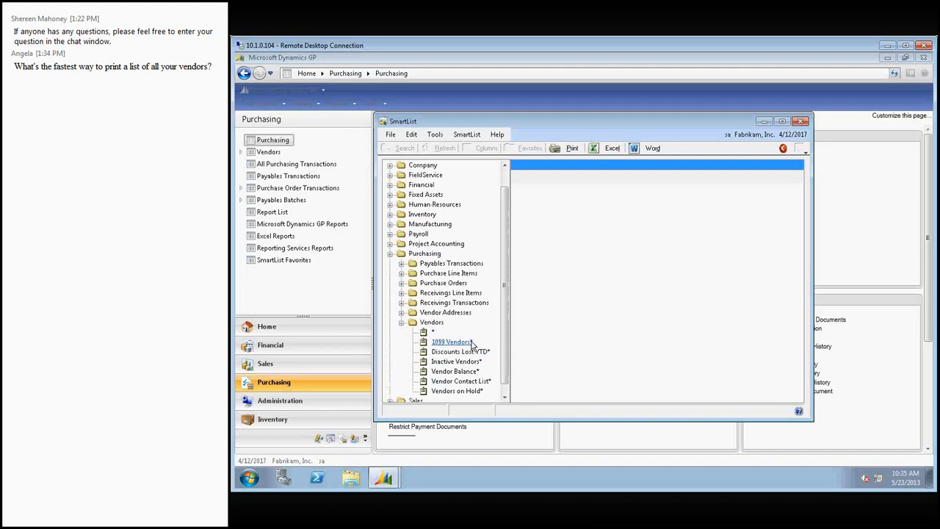
pyautogui.click(433, 333)
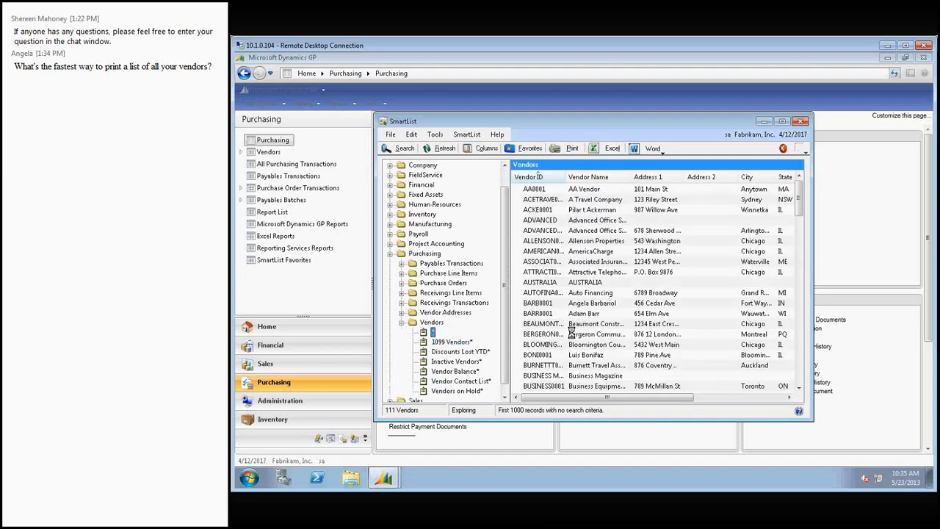
pyautogui.click(783, 122)
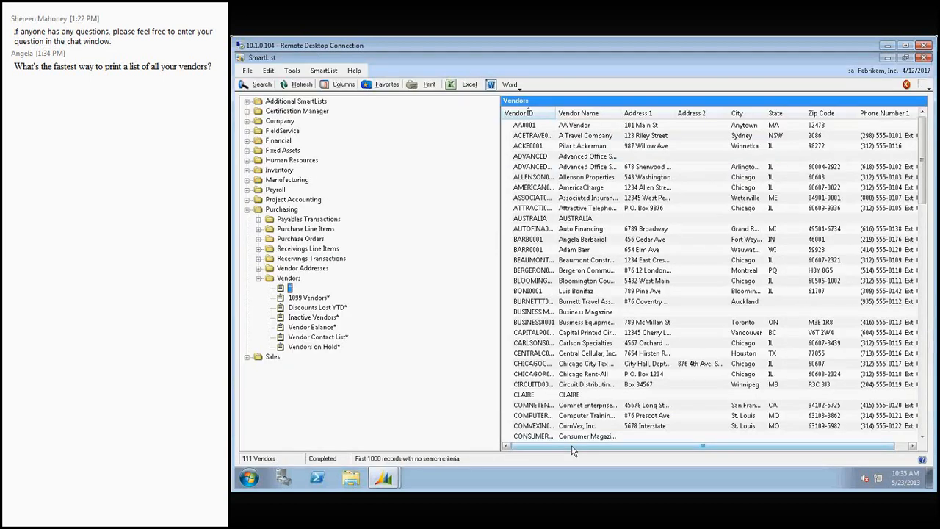
pyautogui.moveTo(733, 447); pyautogui.dragTo(748, 448)
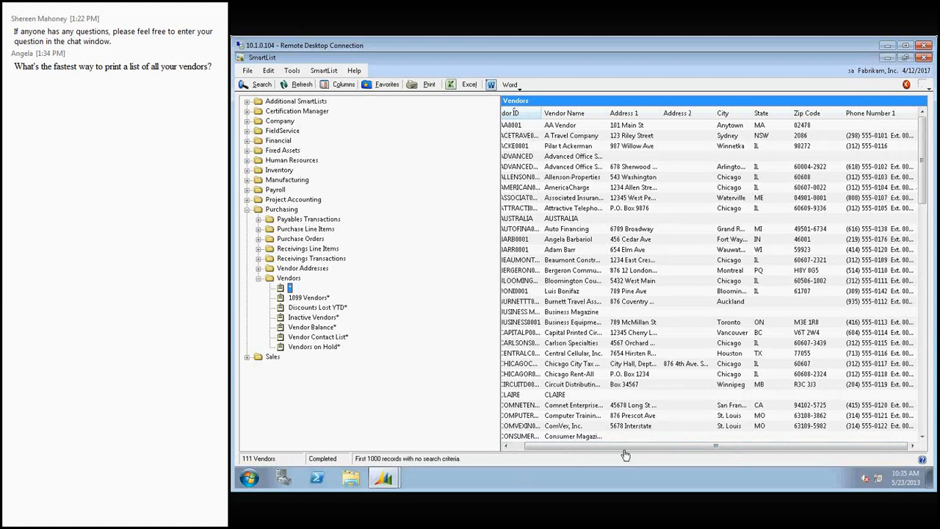
pyautogui.moveTo(622, 451); pyautogui.dragTo(548, 451)
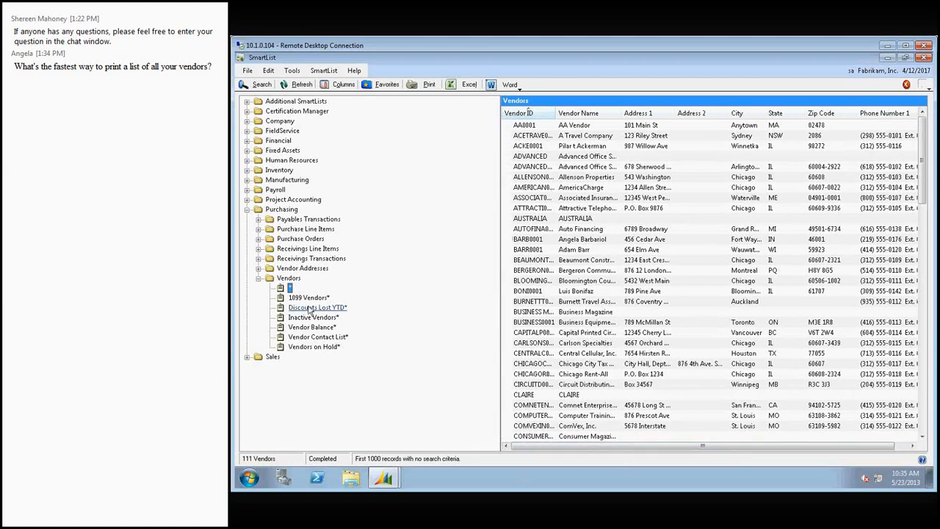
# Open the search for the default Vendors list, check its selected columns, and set the maximum records to 250,000
pyautogui.doubleClick(290, 287)
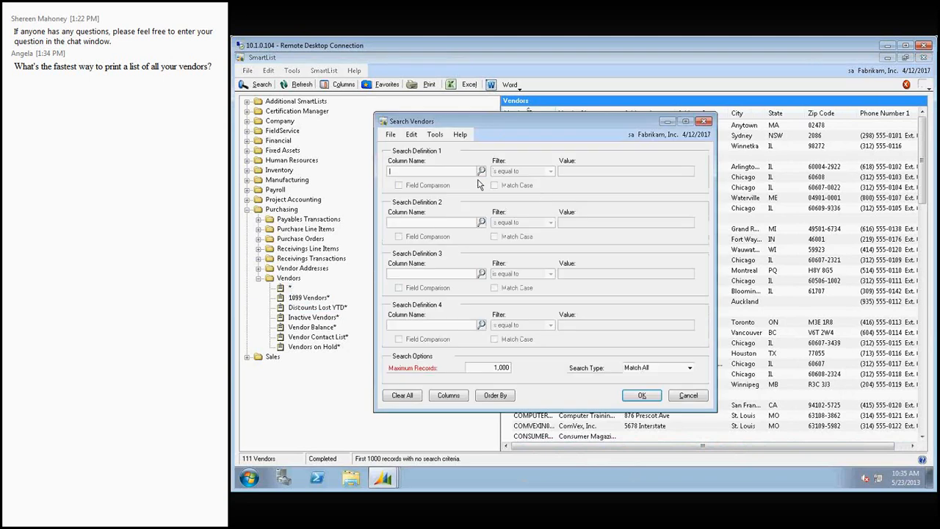
pyautogui.click(482, 172)
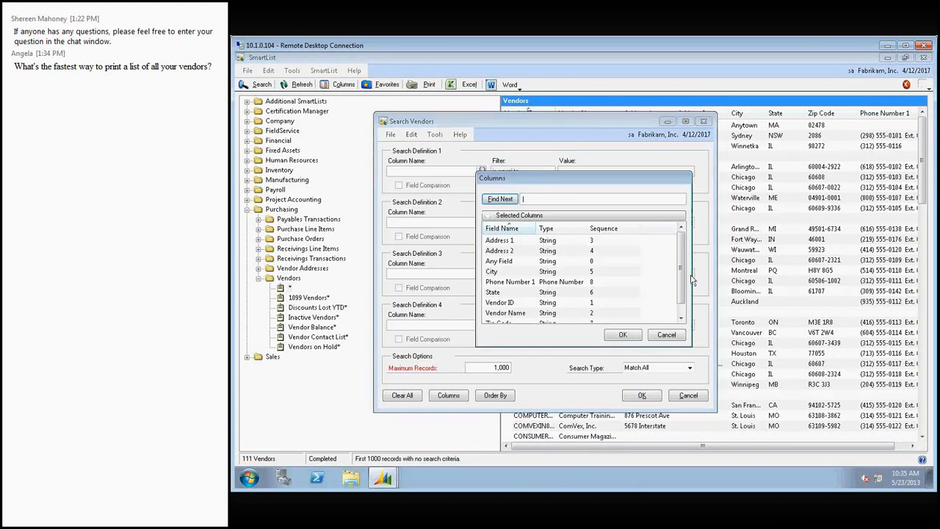
pyautogui.click(681, 318)
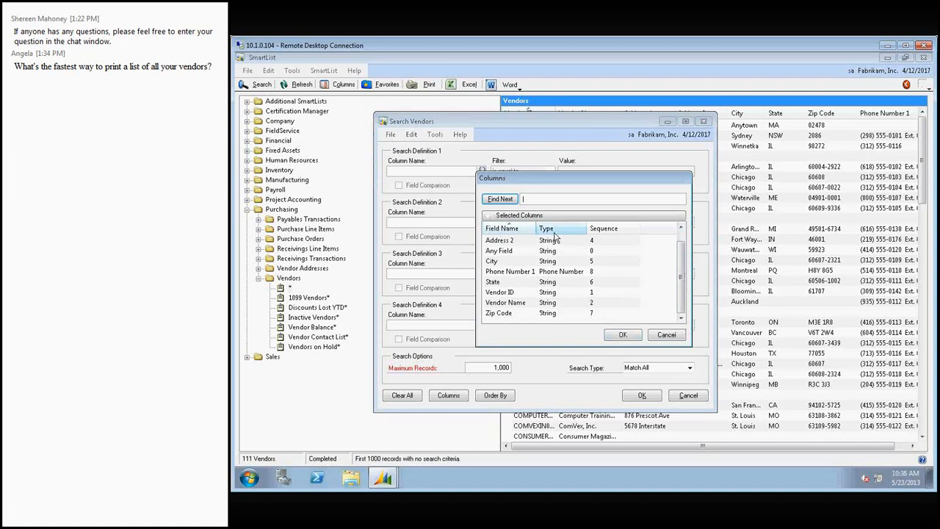
pyautogui.click(666, 335)
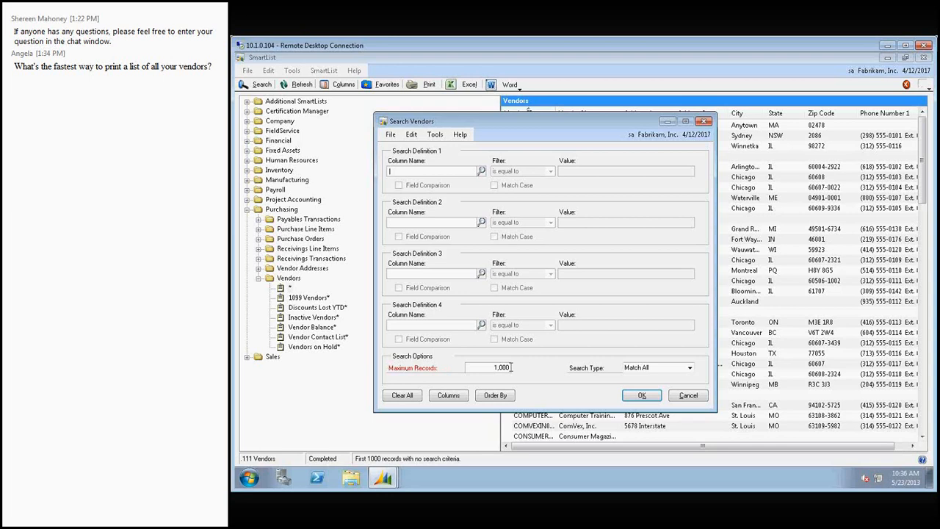
pyautogui.doubleClick(494, 367)
pyautogui.write('2,5')
pyautogui.write('00')
# Pick Vendor Status from all available columns as the column for Search Definition 1
pyautogui.click(481, 171)
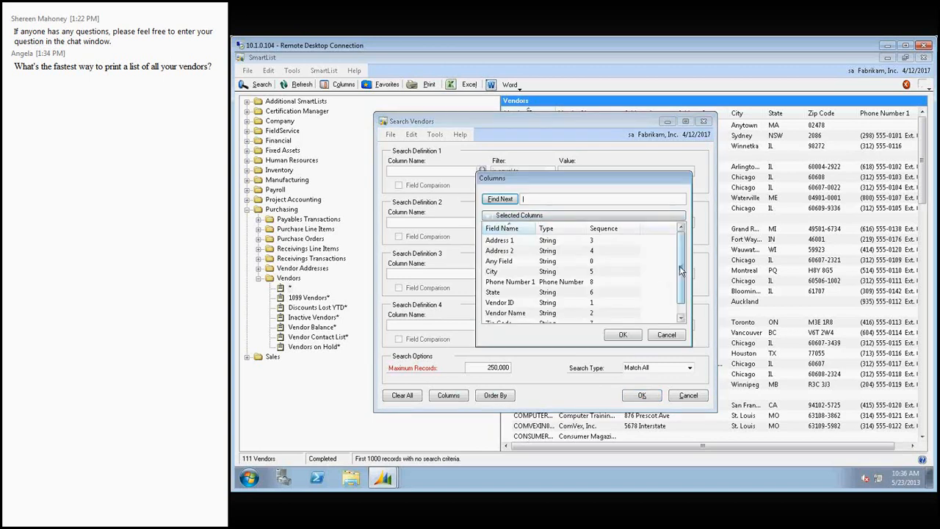
pyautogui.click(681, 305)
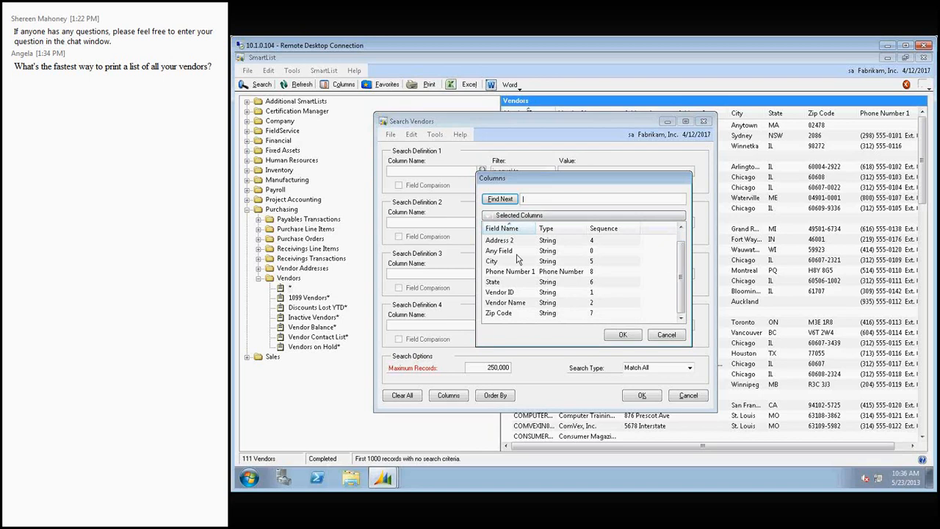
pyautogui.click(512, 215)
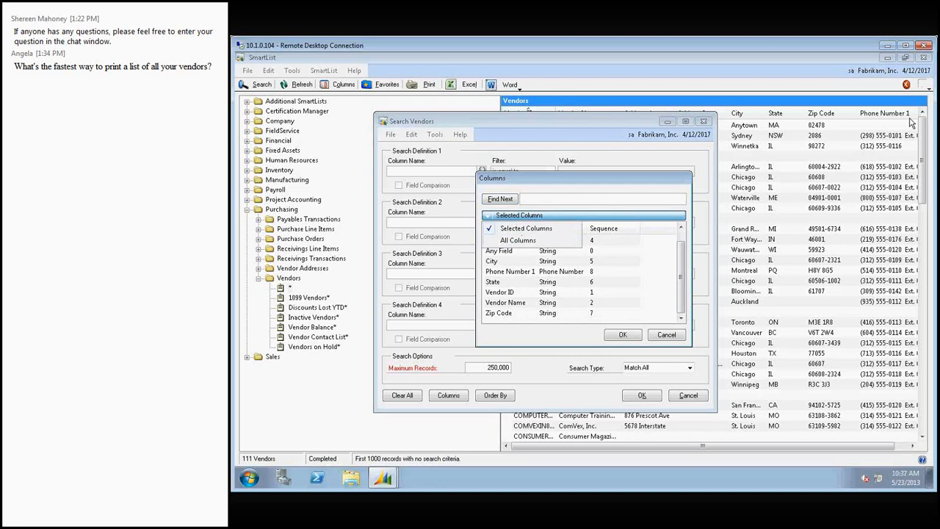
pyautogui.click(517, 240)
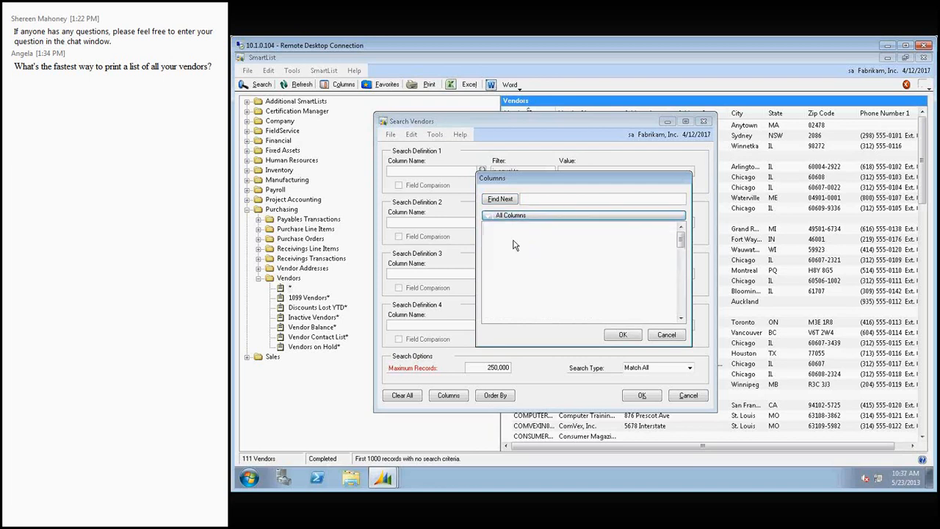
pyautogui.click(684, 280)
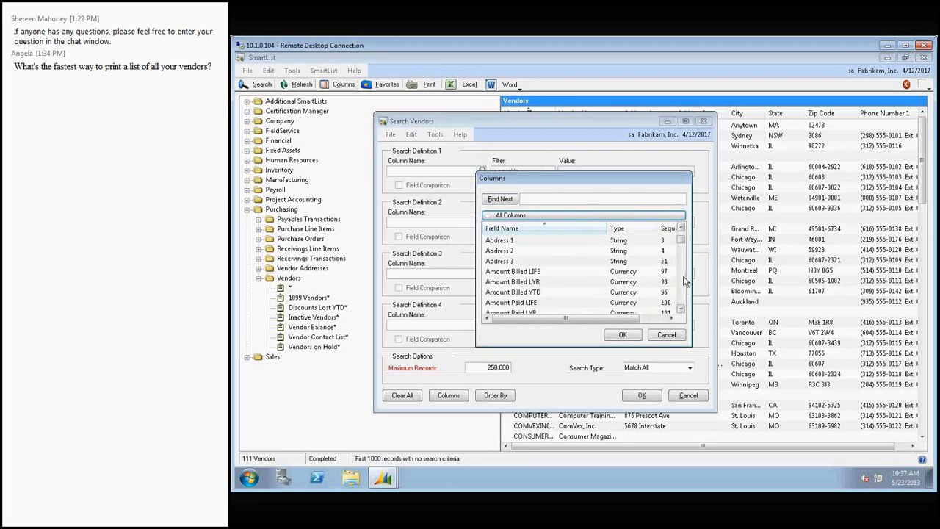
pyautogui.click(681, 229)
pyautogui.click(681, 228)
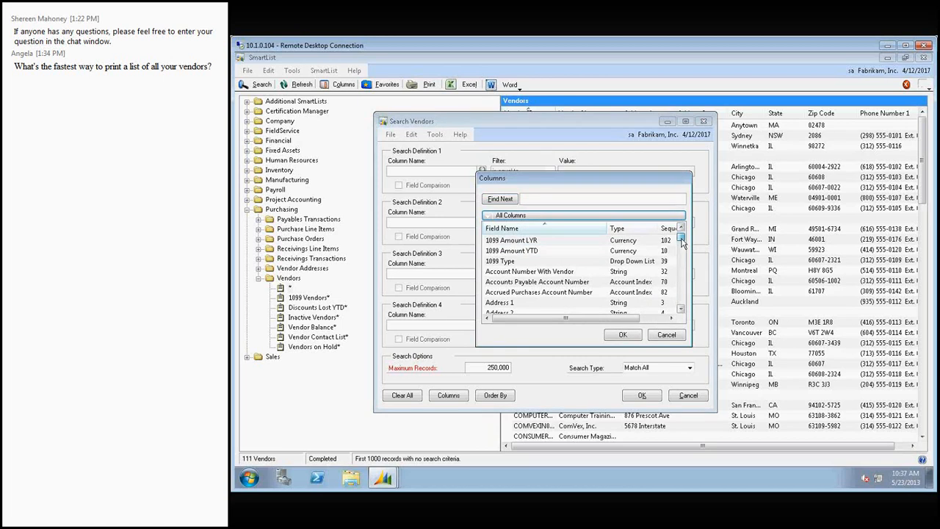
pyautogui.moveTo(682, 241); pyautogui.dragTo(681, 304)
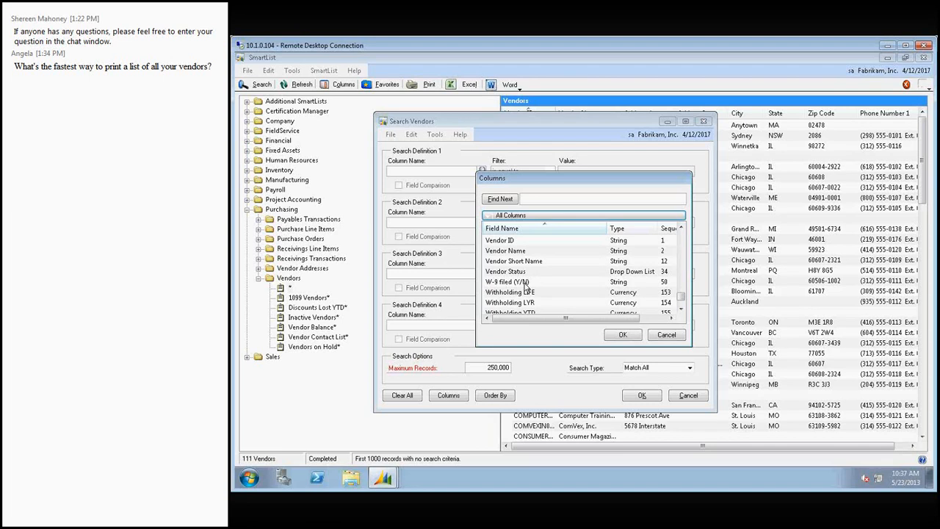
pyautogui.click(508, 272)
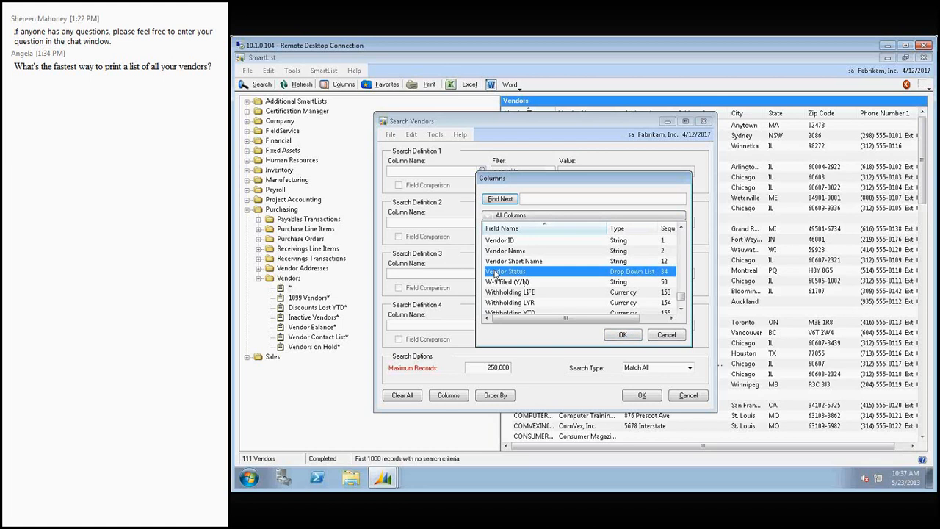
pyautogui.click(623, 335)
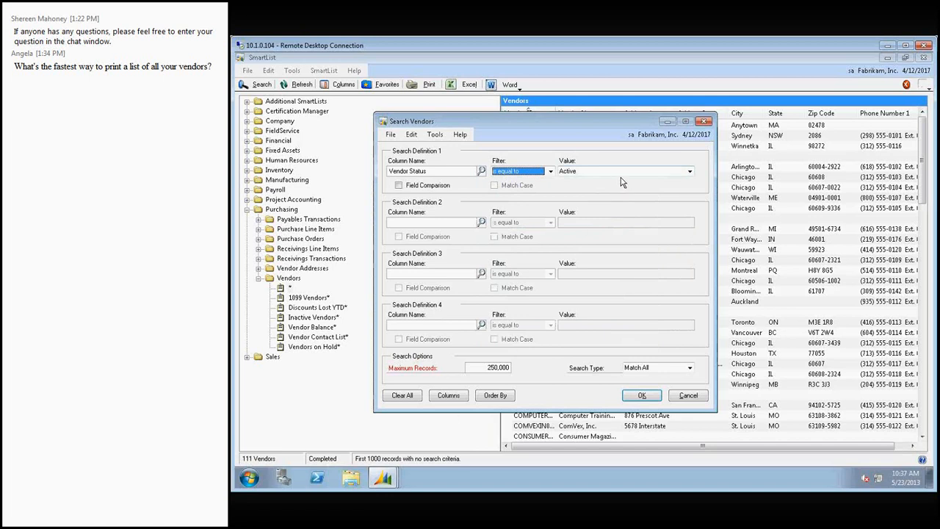
# Set the Vendor Status criterion to is equal to Active and run the vendor search
pyautogui.click(670, 172)
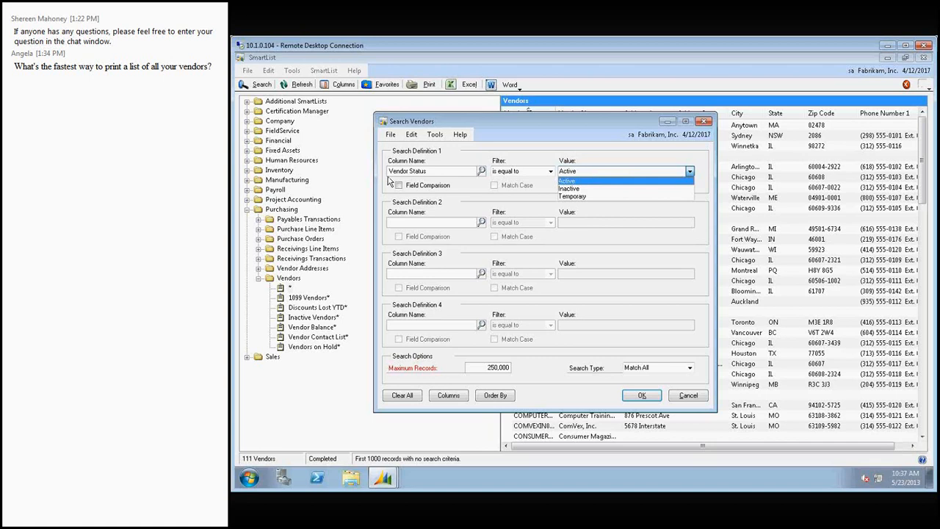
pyautogui.click(592, 181)
pyautogui.click(651, 397)
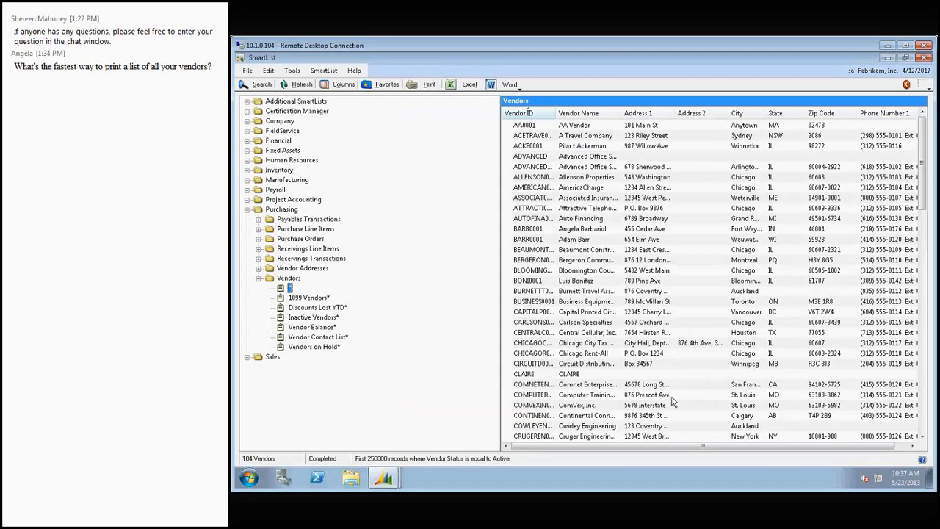
# Add the Vendor Status column to the Vendors list display and move it to the first position in the column order
pyautogui.click(343, 85)
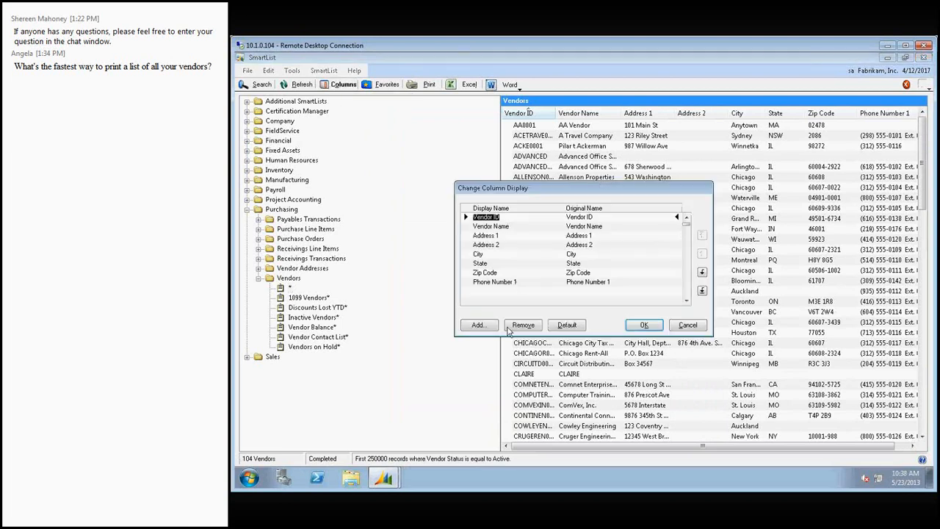
pyautogui.click(481, 324)
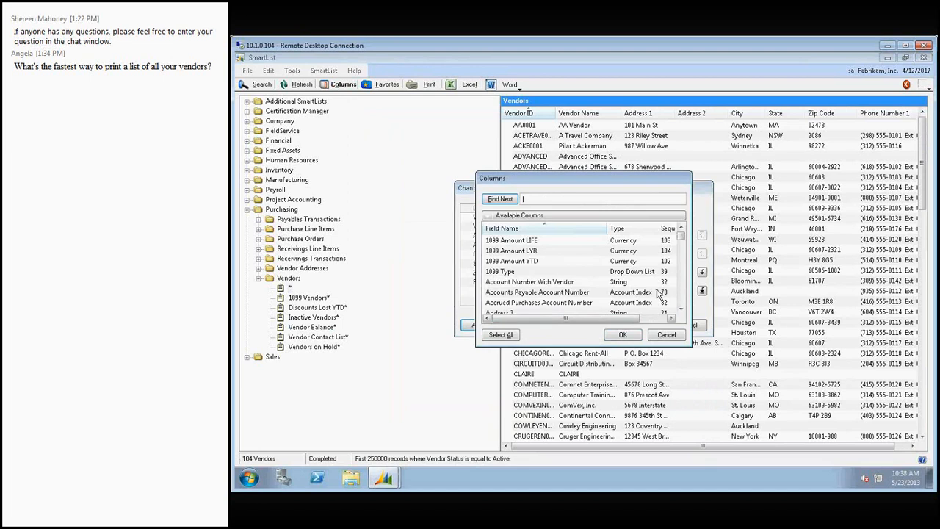
pyautogui.moveTo(681, 243); pyautogui.dragTo(681, 303)
pyautogui.scroll(2, 558, 309)
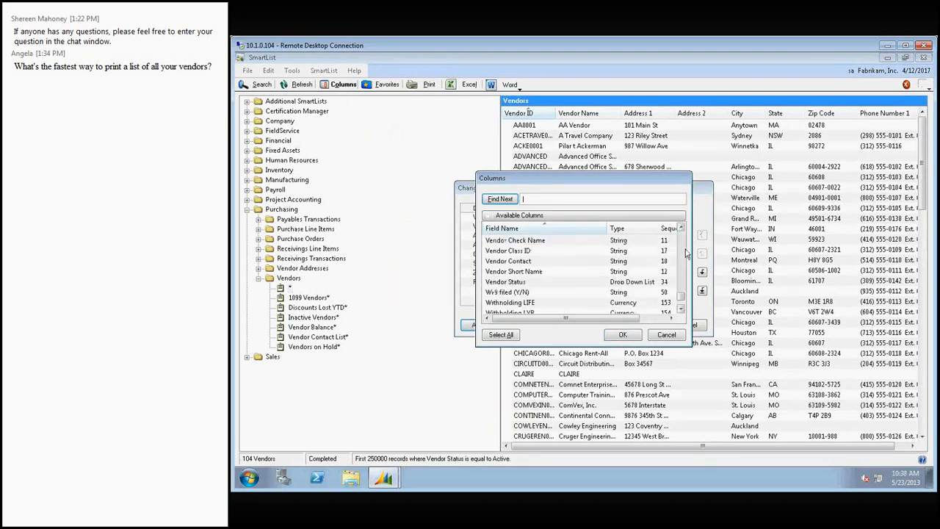
pyautogui.click(522, 282)
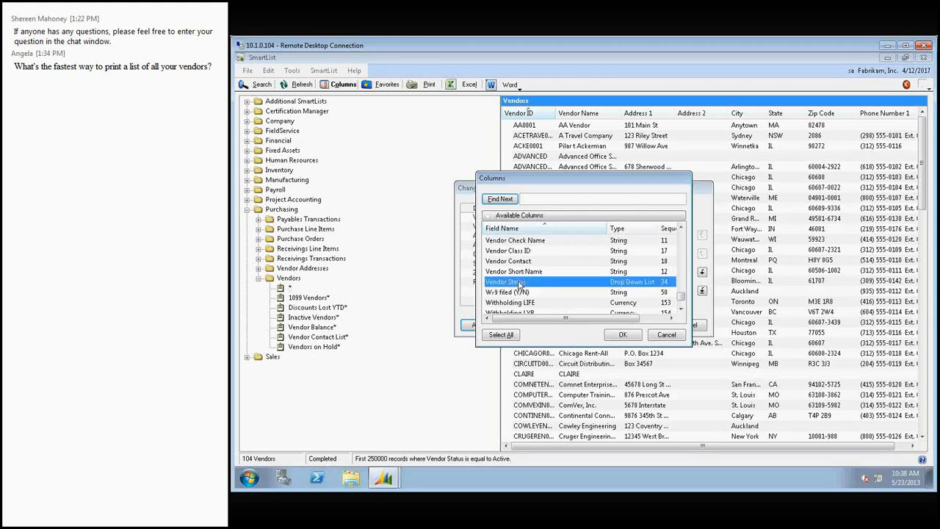
pyautogui.click(623, 335)
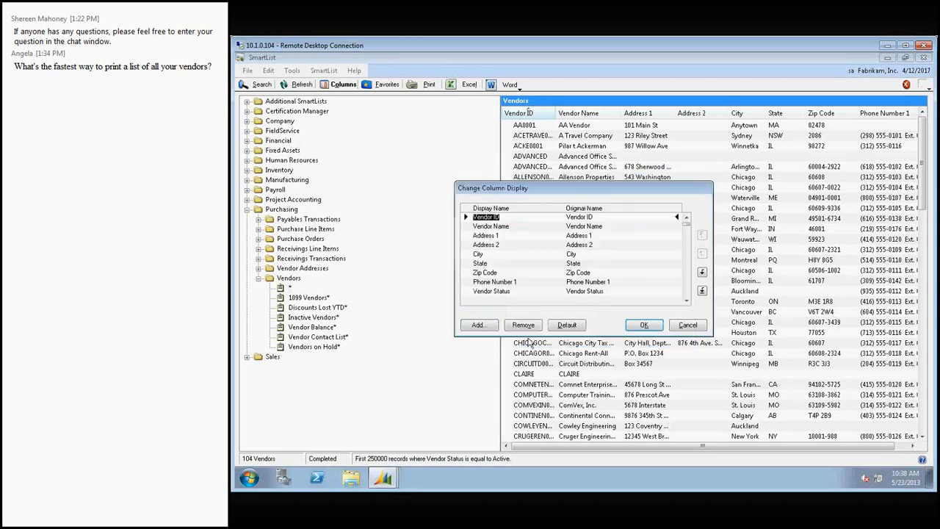
pyautogui.click(498, 291)
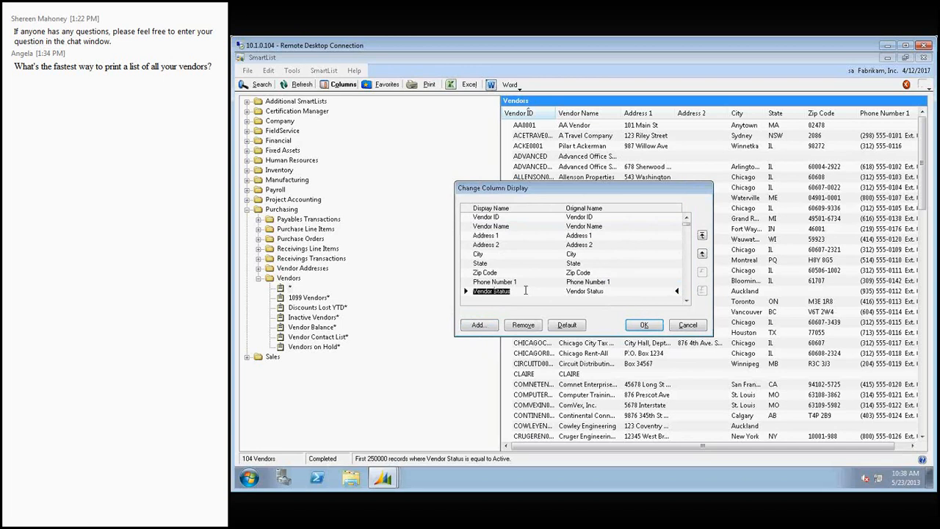
pyautogui.click(702, 235)
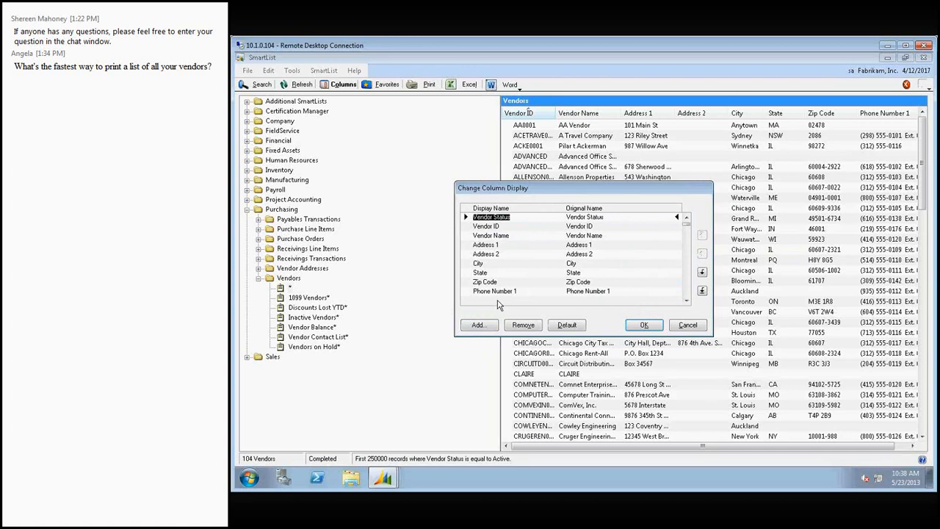
# Add the W-9 filed (Y/N) column to the Vendors list and apply the column changes
pyautogui.click(479, 324)
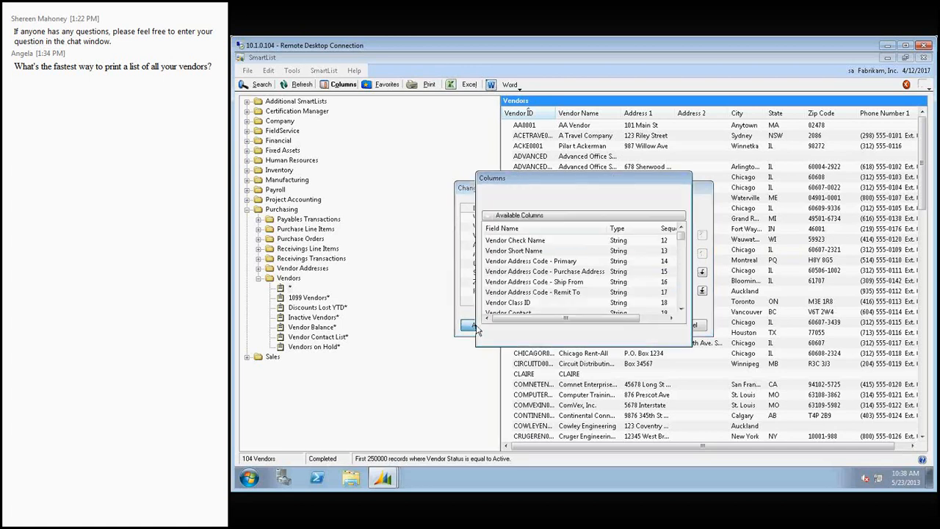
pyautogui.moveTo(681, 238); pyautogui.dragTo(680, 308)
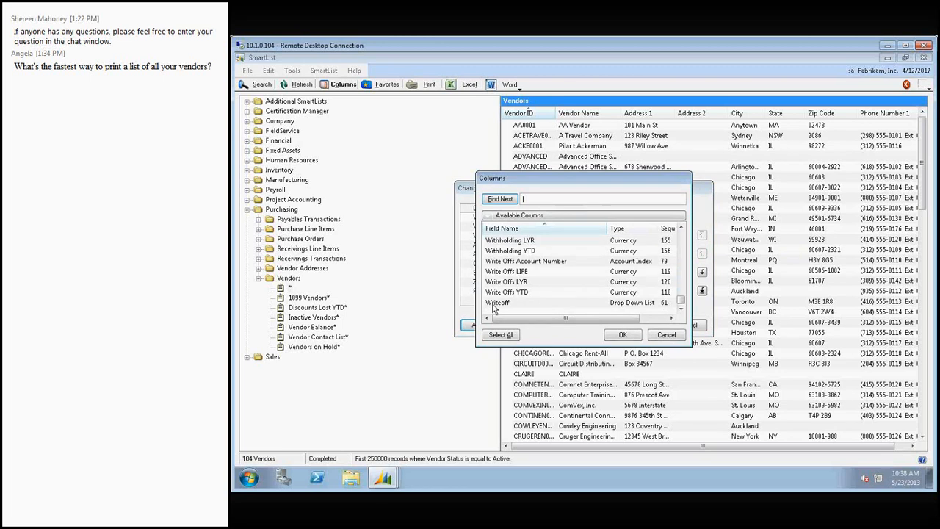
pyautogui.click(681, 227)
pyautogui.click(681, 227)
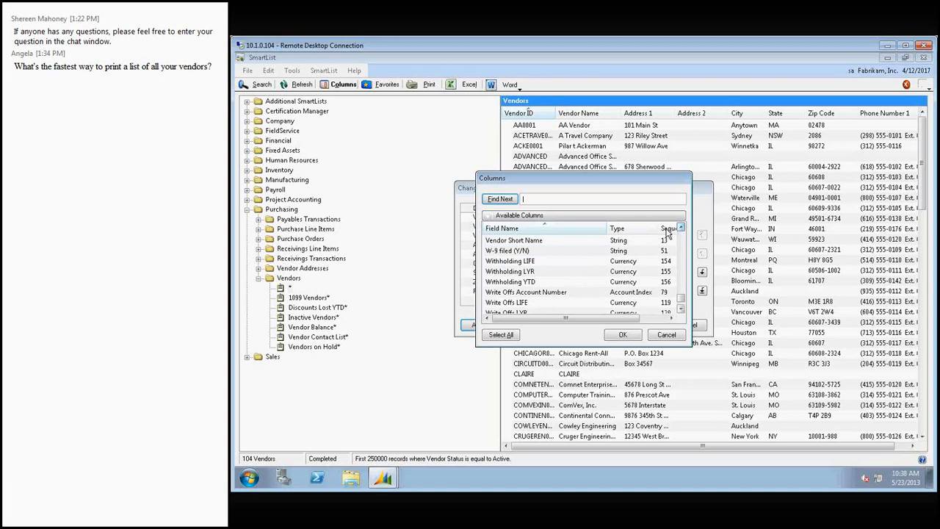
pyautogui.click(661, 250)
pyautogui.click(623, 335)
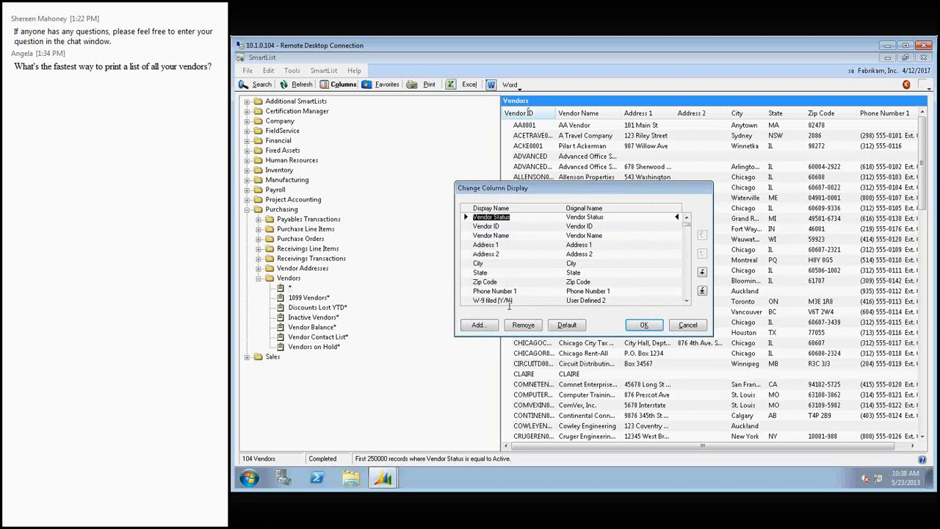
pyautogui.click(645, 325)
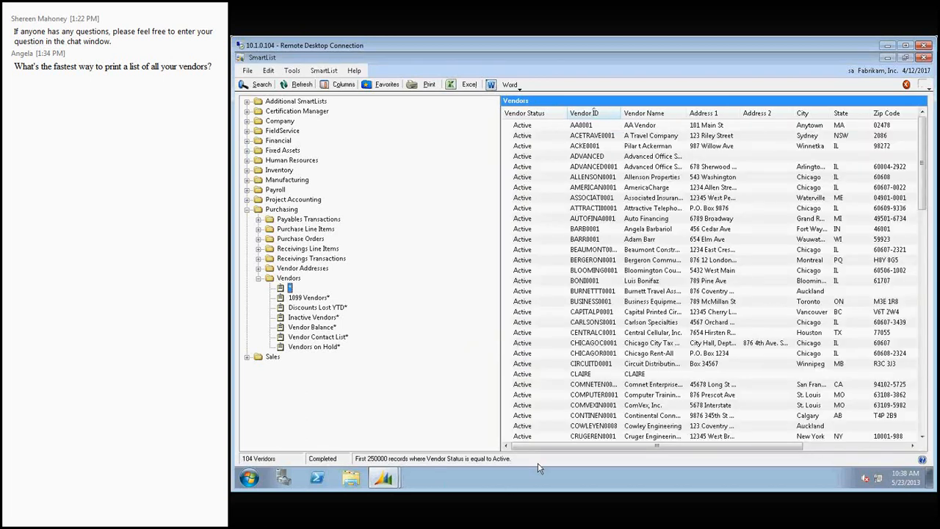
# Examine the W-9 filed (Y/N) column in the vendor list, selecting the vendor row that has a value in it
pyautogui.moveTo(594, 449); pyautogui.dragTo(697, 450)
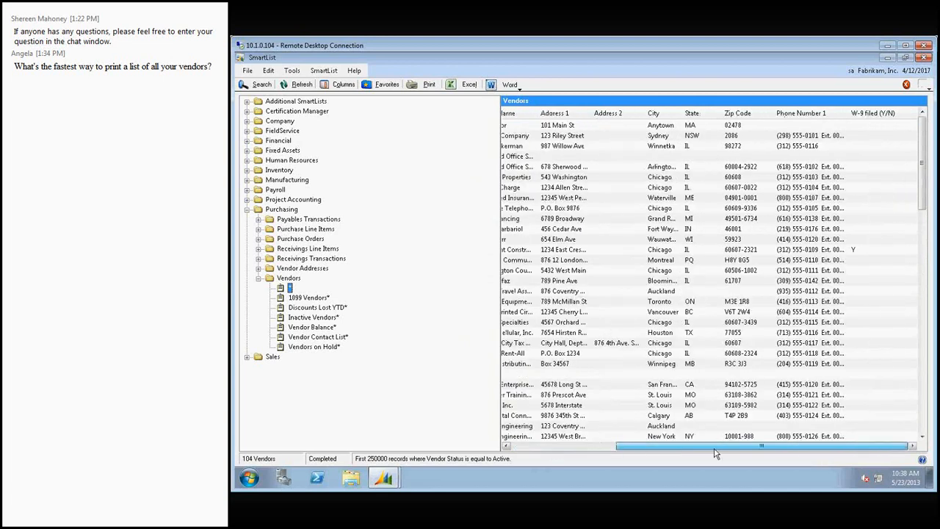
pyautogui.click(856, 251)
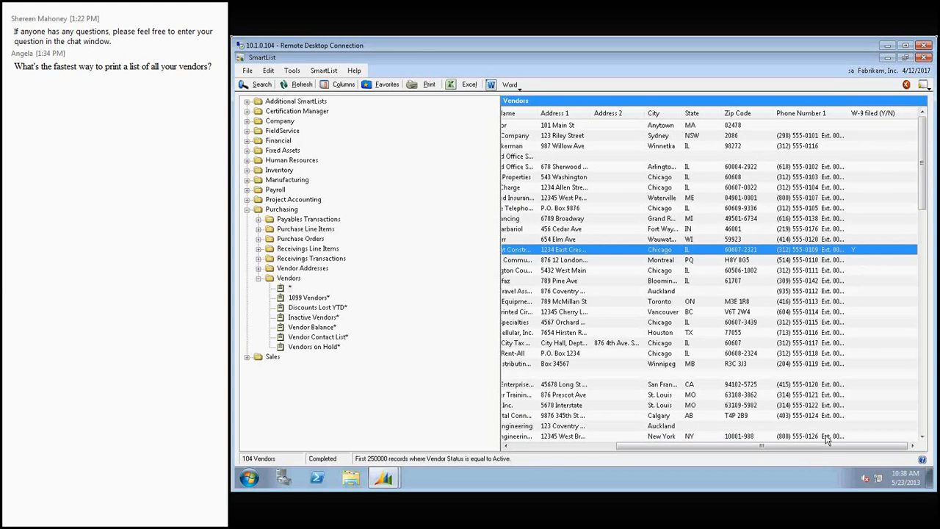
pyautogui.moveTo(794, 447); pyautogui.dragTo(624, 453)
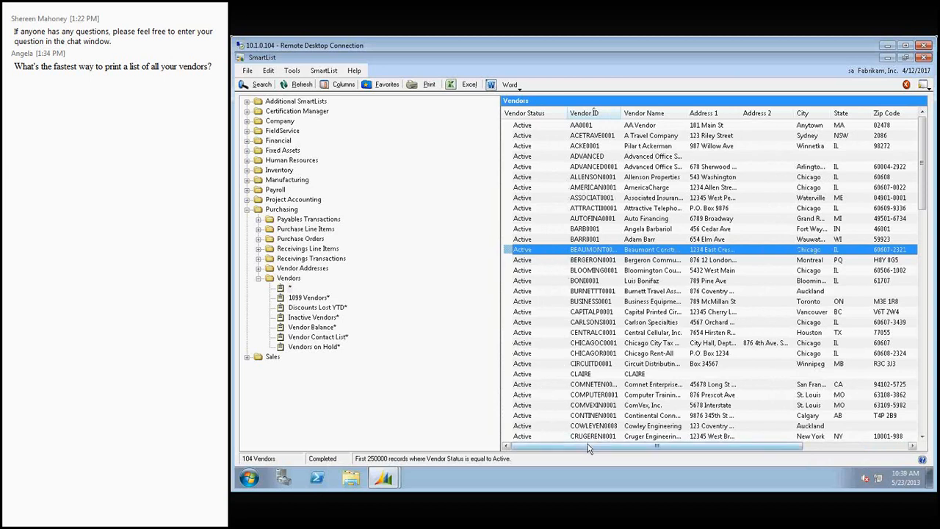
pyautogui.moveTo(588, 448); pyautogui.dragTo(730, 448)
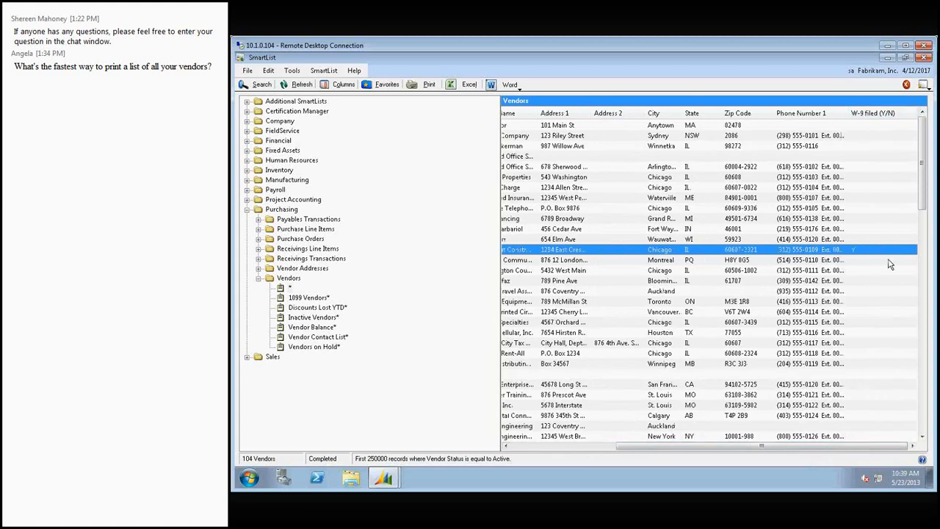
pyautogui.moveTo(924, 196); pyautogui.dragTo(927, 176)
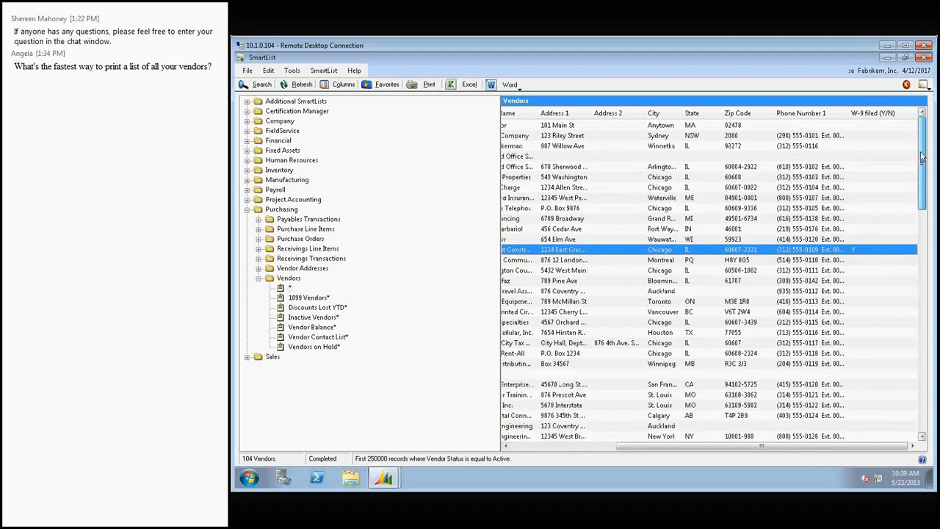
pyautogui.moveTo(640, 450); pyautogui.dragTo(514, 449)
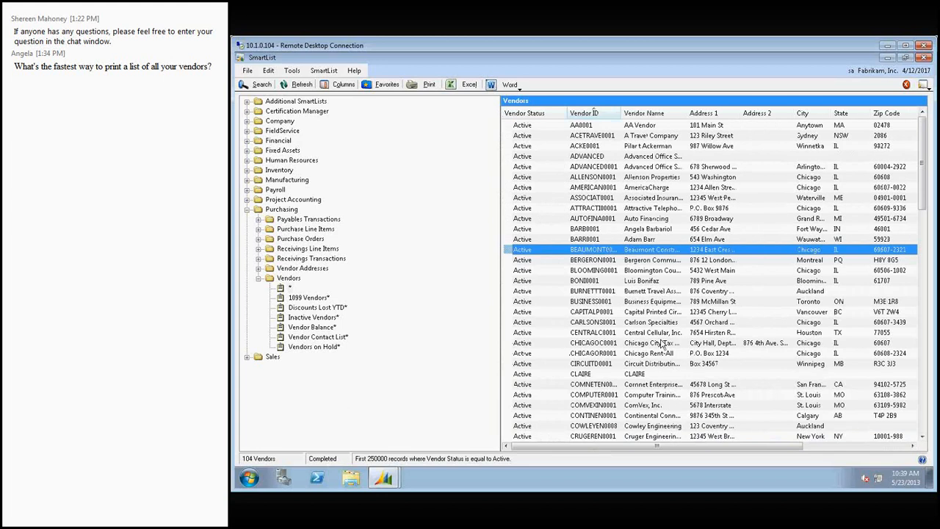
# Open the maintenance card of the Fort Wayne vendor from the list and set W-9 filed (Y/N) to Y in its options
pyautogui.click(649, 230)
pyautogui.doubleClick(649, 229)
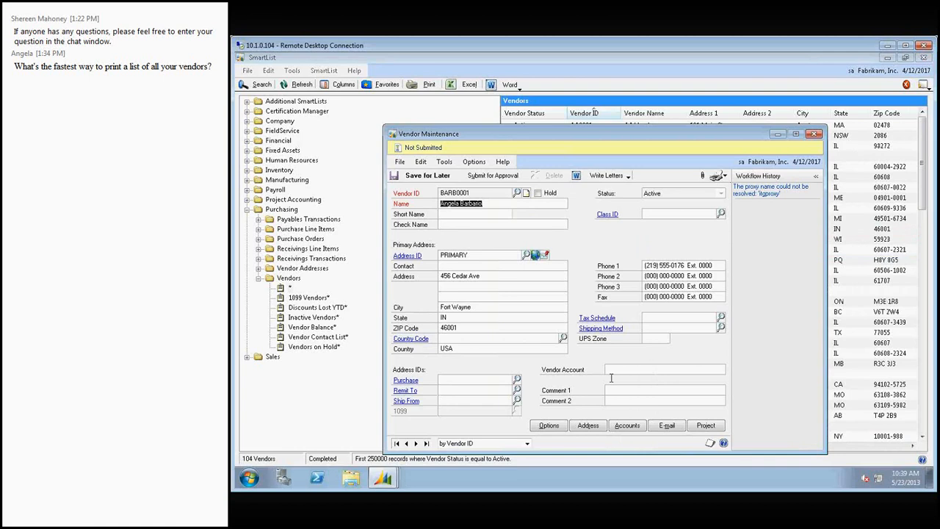
pyautogui.click(547, 426)
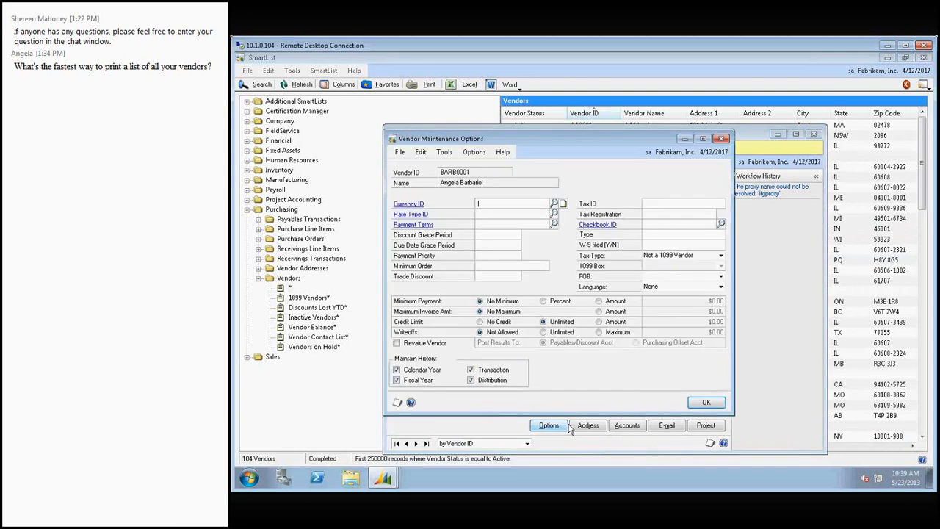
pyautogui.click(663, 246)
pyautogui.write('Y')
pyautogui.click(704, 404)
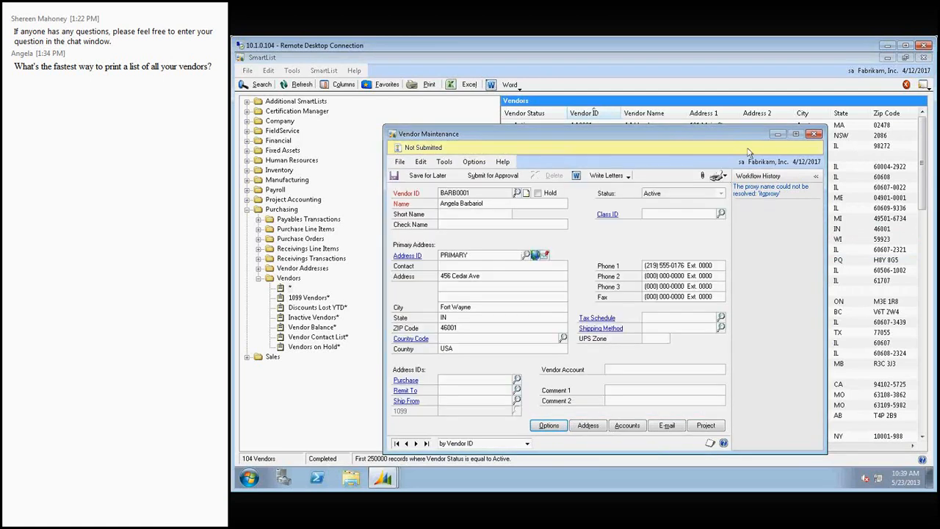
# Close the vendor card saving its changes, then refresh the Vendors list to check the W-9 filed (Y/N) column
pyautogui.click(814, 134)
pyautogui.click(530, 299)
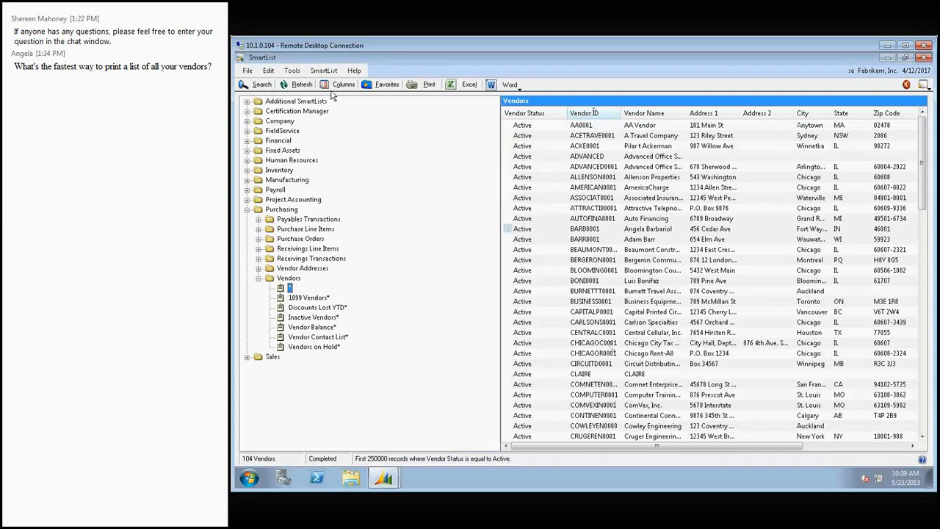
pyautogui.click(295, 83)
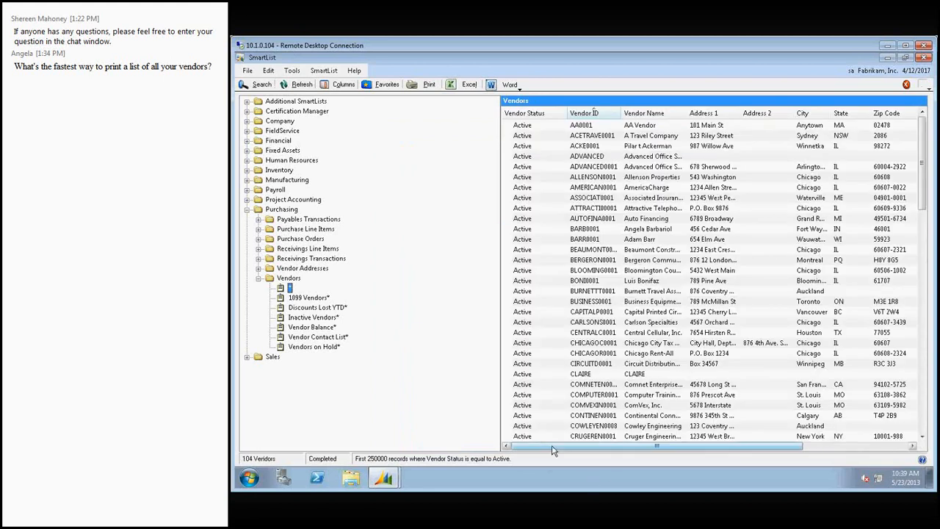
pyautogui.moveTo(553, 446); pyautogui.dragTo(705, 449)
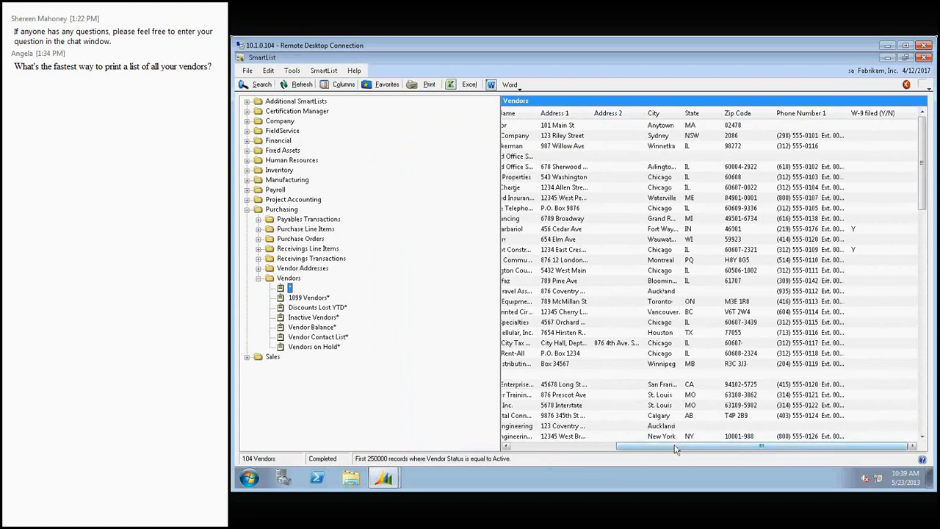
# Review the columns of the Vendors list from Vendor Status to W-9 filed (Y/N) and the Word export options
pyautogui.moveTo(676, 446); pyautogui.dragTo(547, 448)
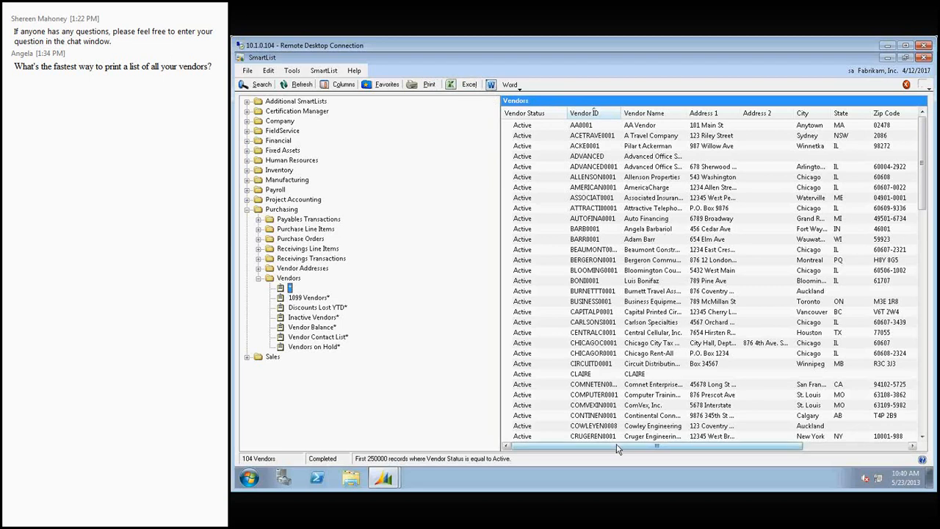
pyautogui.moveTo(584, 447); pyautogui.dragTo(629, 447)
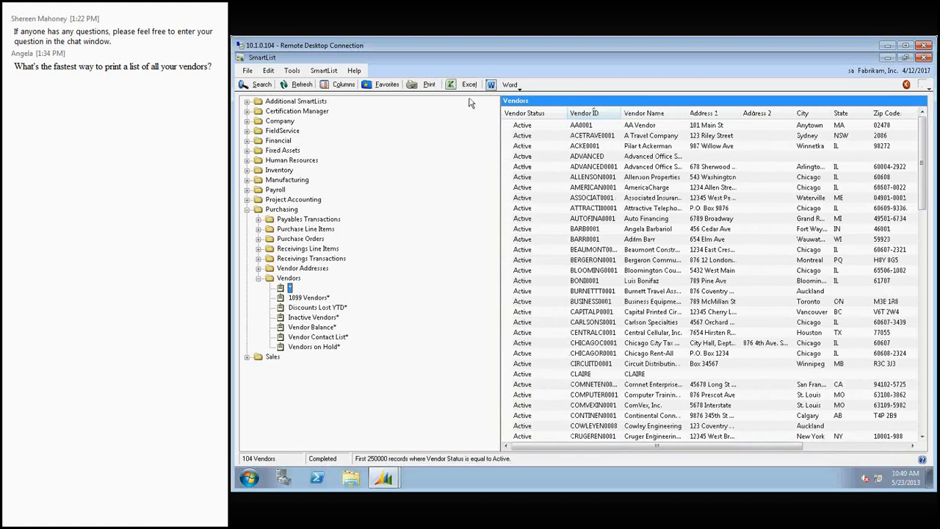
pyautogui.click(516, 86)
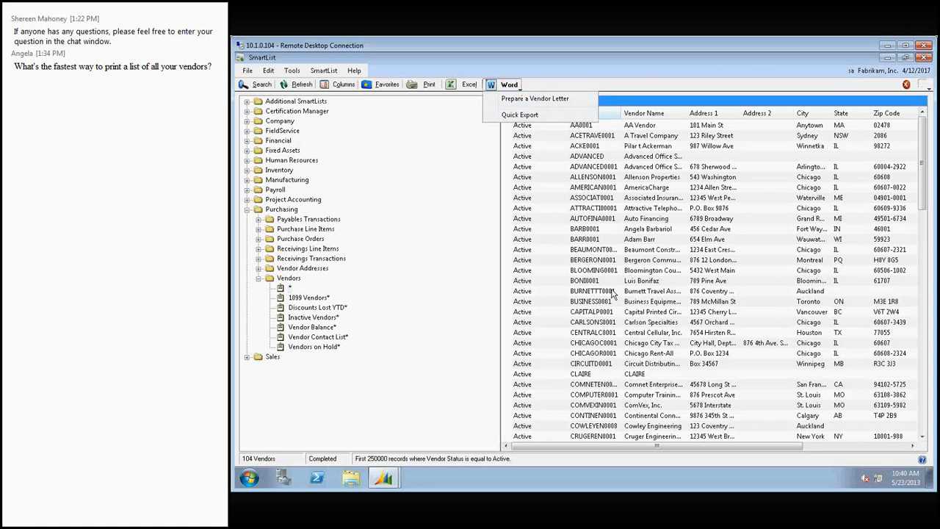
pyautogui.moveTo(650, 447); pyautogui.dragTo(843, 450)
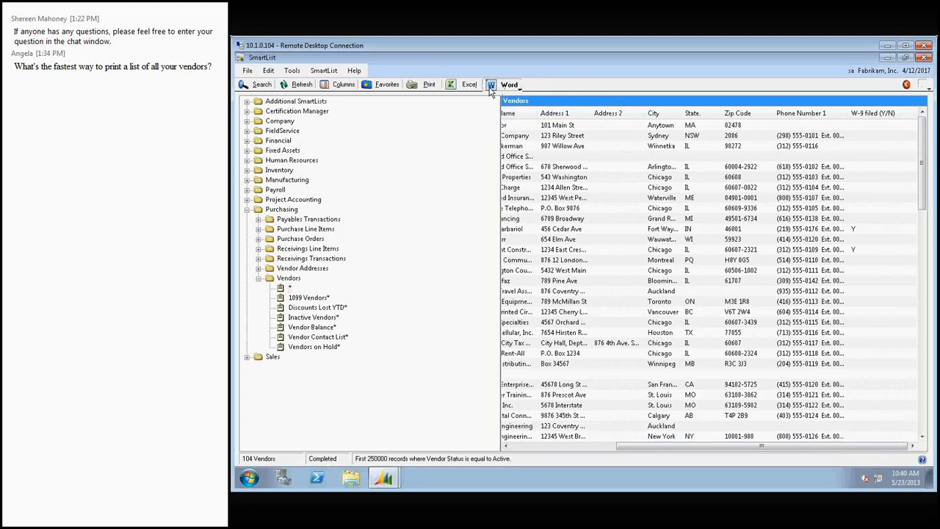
pyautogui.moveTo(707, 447); pyautogui.dragTo(565, 449)
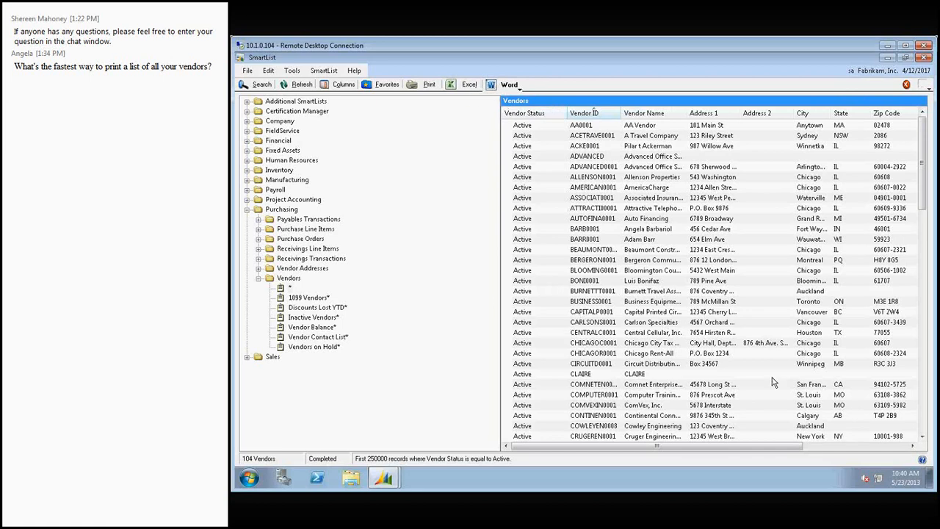
# Switch to the main Microsoft Dynamics GP window and open Payables Transaction Entry from the Purchasing transactions
pyautogui.click(386, 478)
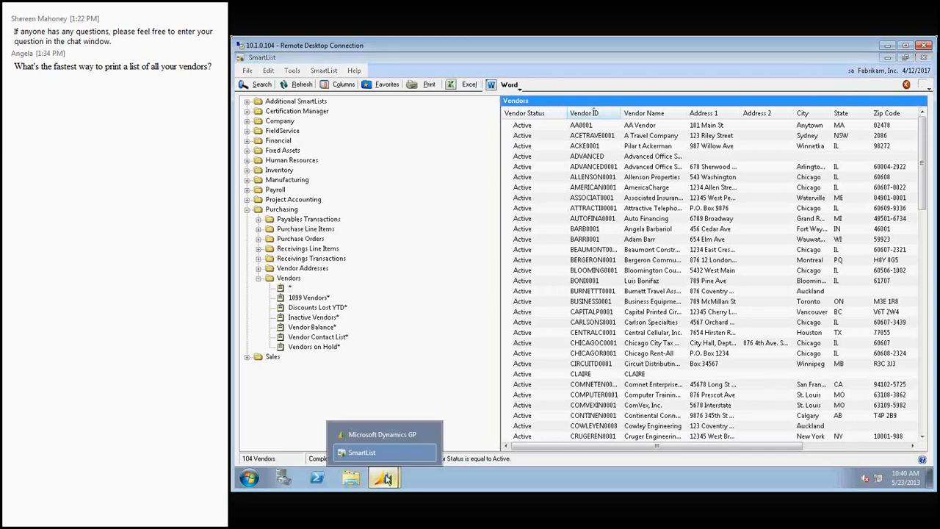
pyautogui.click(361, 434)
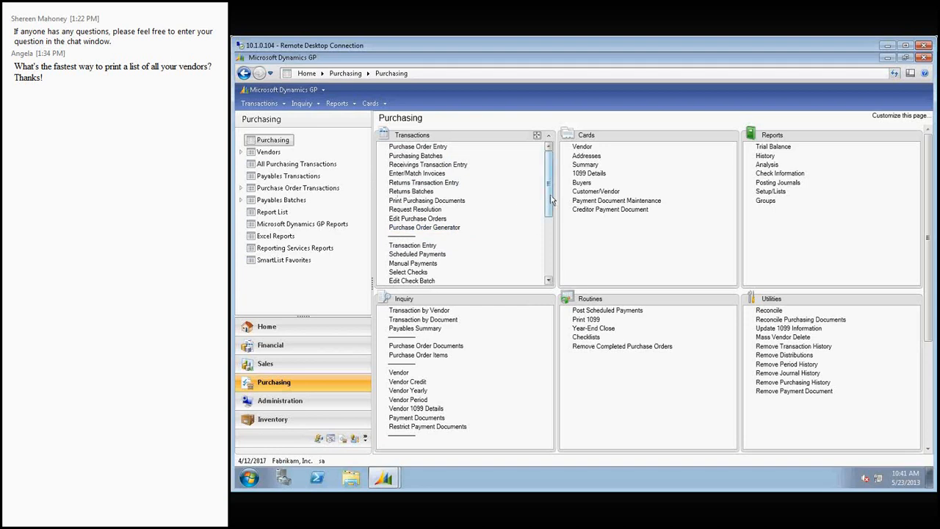
pyautogui.moveTo(549, 197); pyautogui.dragTo(543, 243)
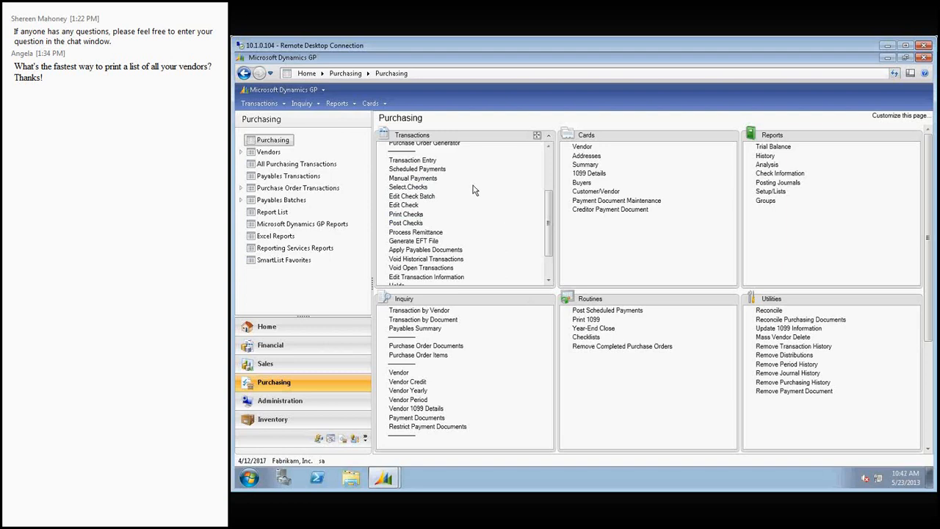
pyautogui.click(402, 163)
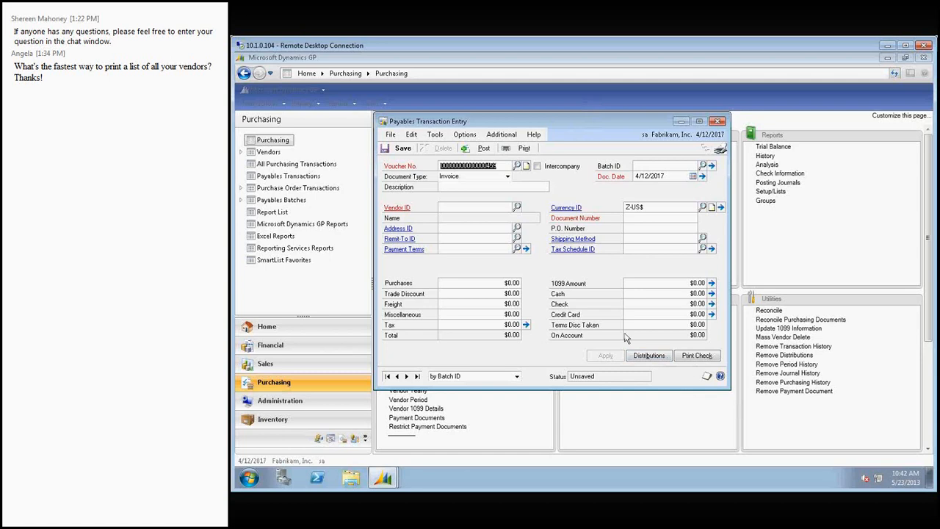
# Examine the voucher number field of the new payables transaction and leave the entry window
pyautogui.click(526, 167)
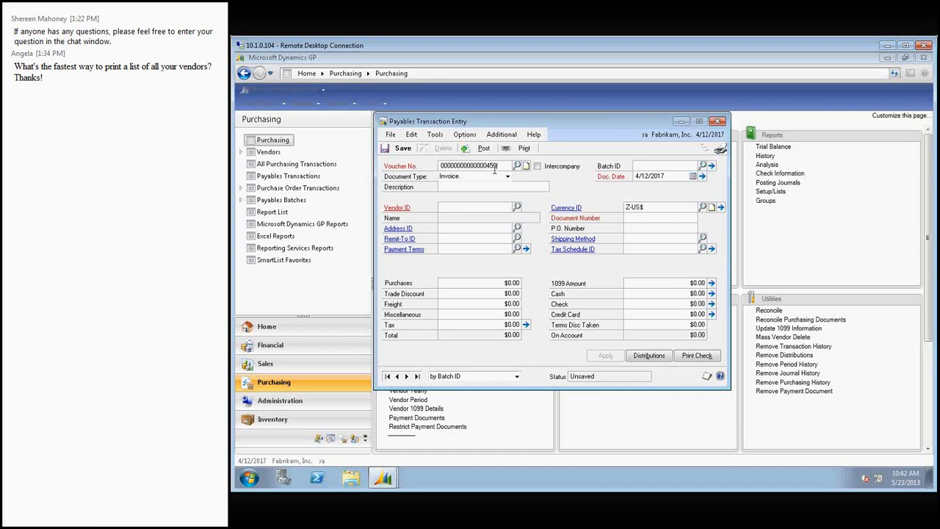
pyautogui.moveTo(503, 165); pyautogui.dragTo(433, 162)
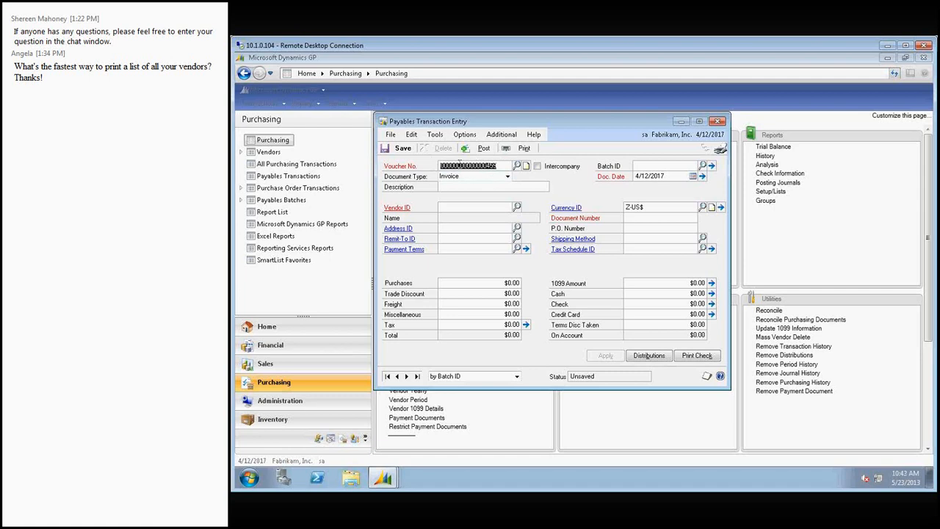
pyautogui.click(499, 167)
pyautogui.click(509, 424)
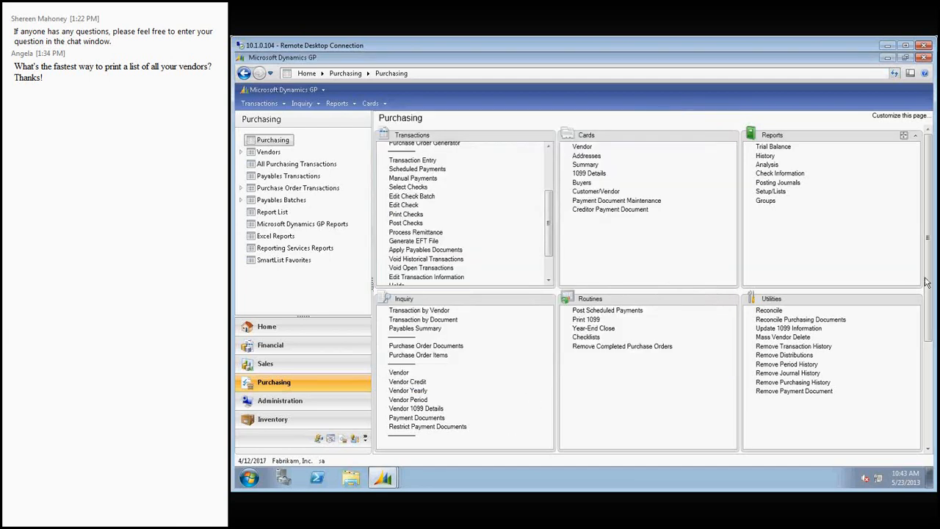
# Turn off Override Voucher Number at Transaction Entry in the Payables Management Setup and save the setup
pyautogui.scroll(-3, 927, 283)
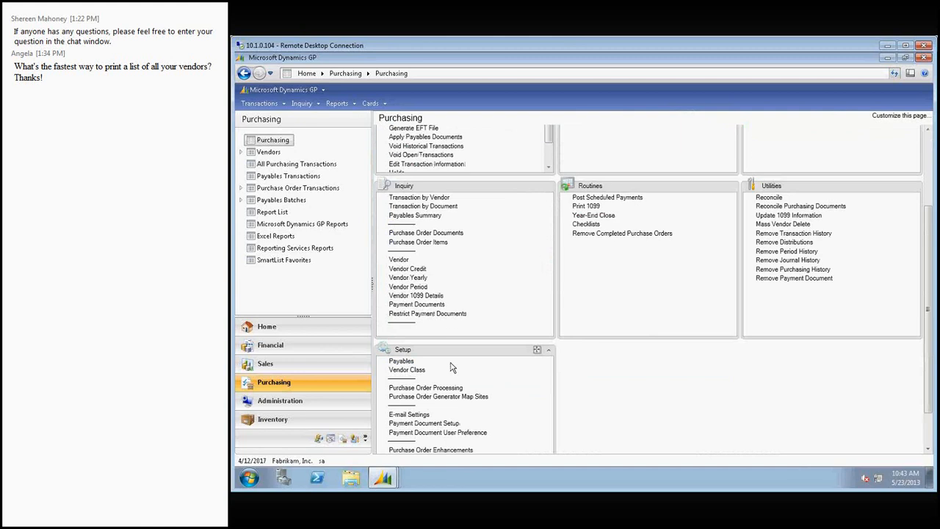
pyautogui.click(404, 366)
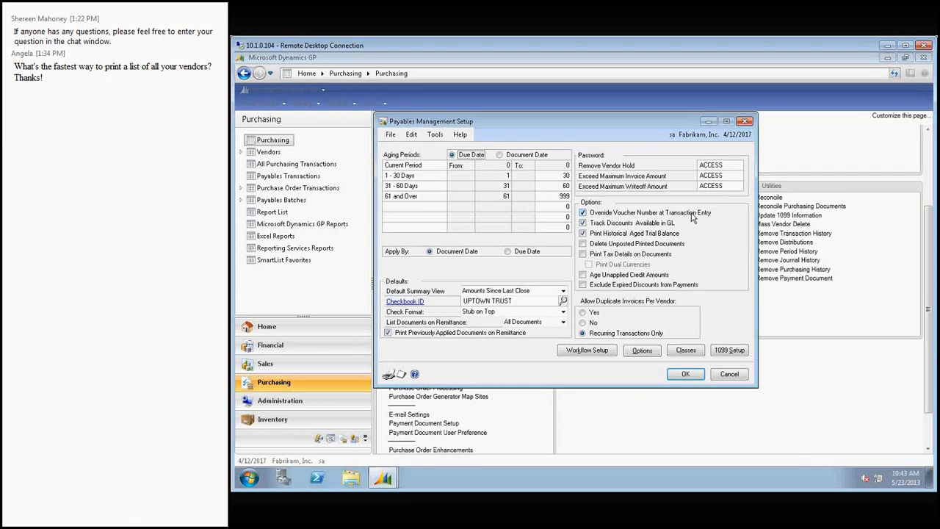
pyautogui.click(745, 121)
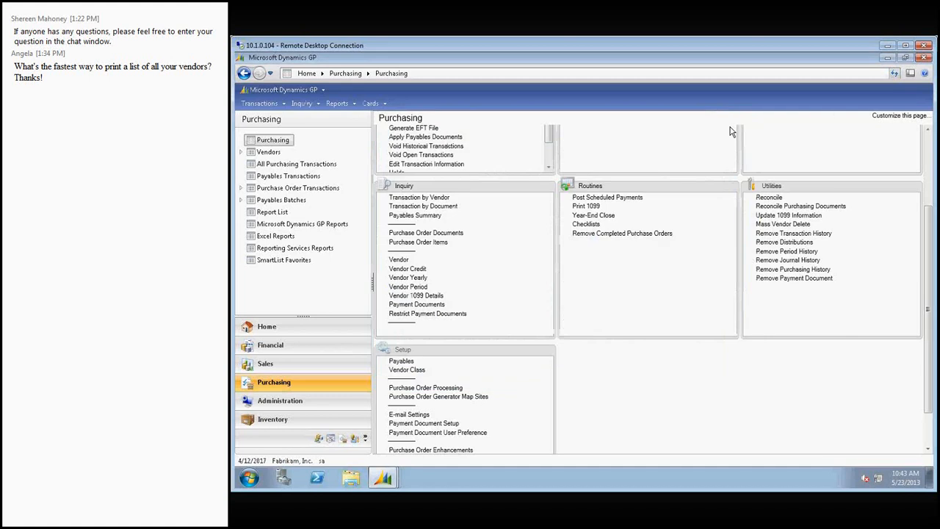
pyautogui.click(402, 363)
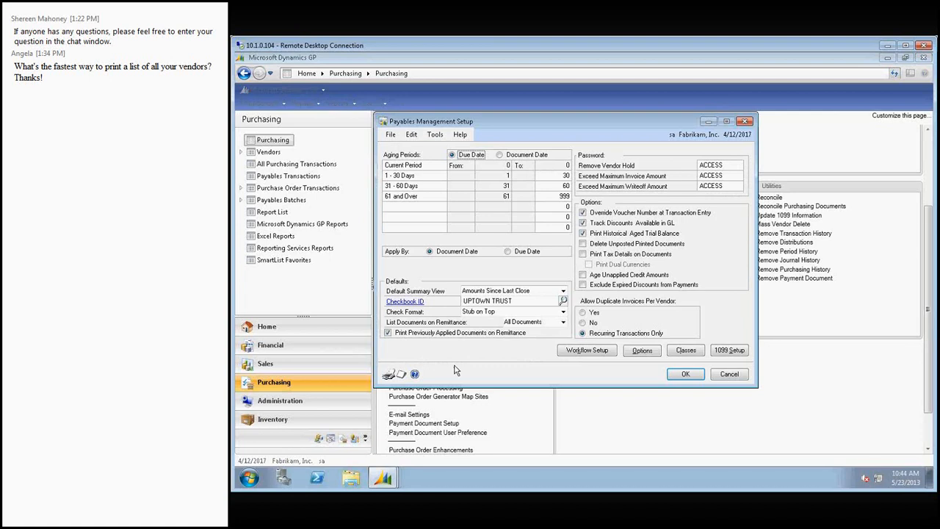
pyautogui.click(584, 214)
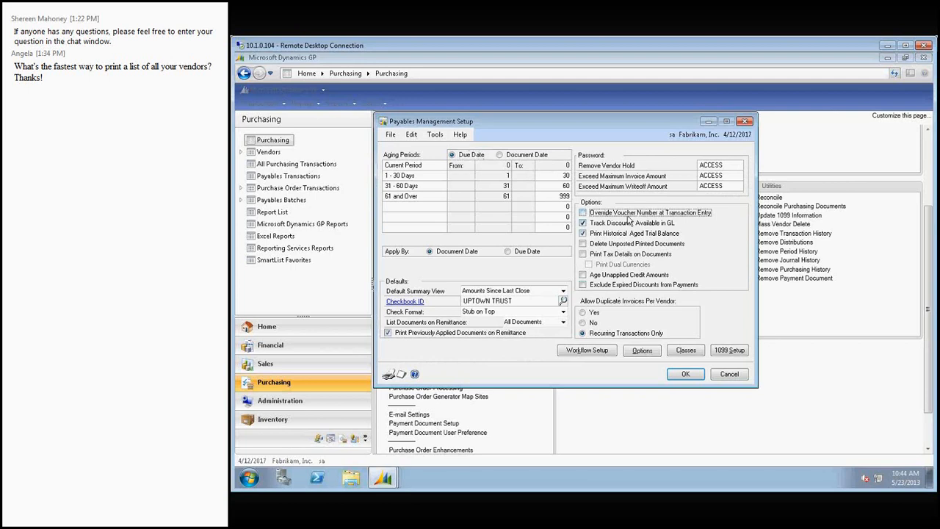
pyautogui.click(685, 374)
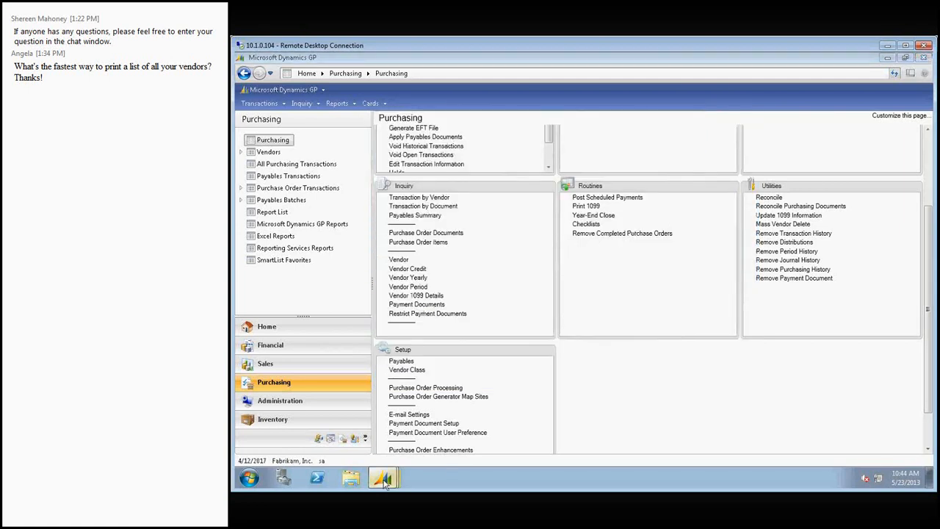
# Reopen Payables Transaction Entry and load the existing BERGERON0001 voucher from PAYABLES BATCH
pyautogui.moveTo(382, 478)
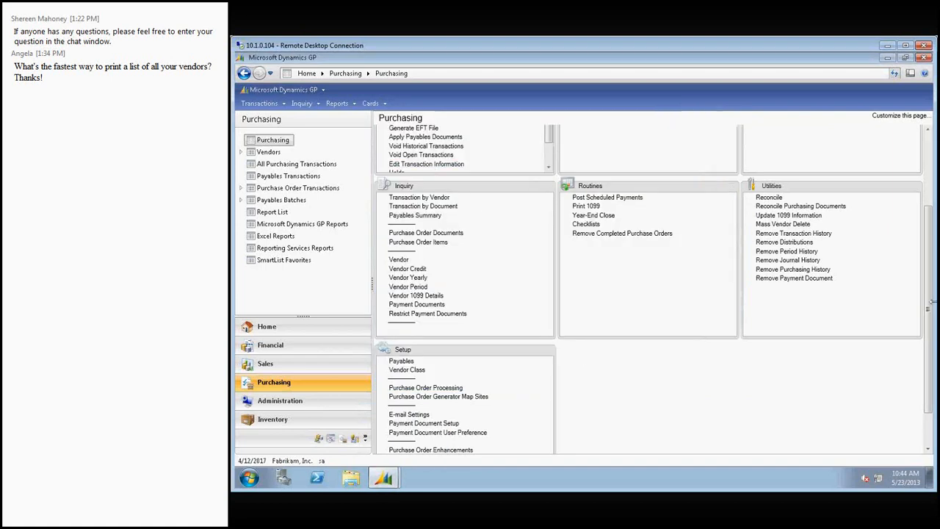
pyautogui.scroll(3, 931, 301)
pyautogui.click(413, 160)
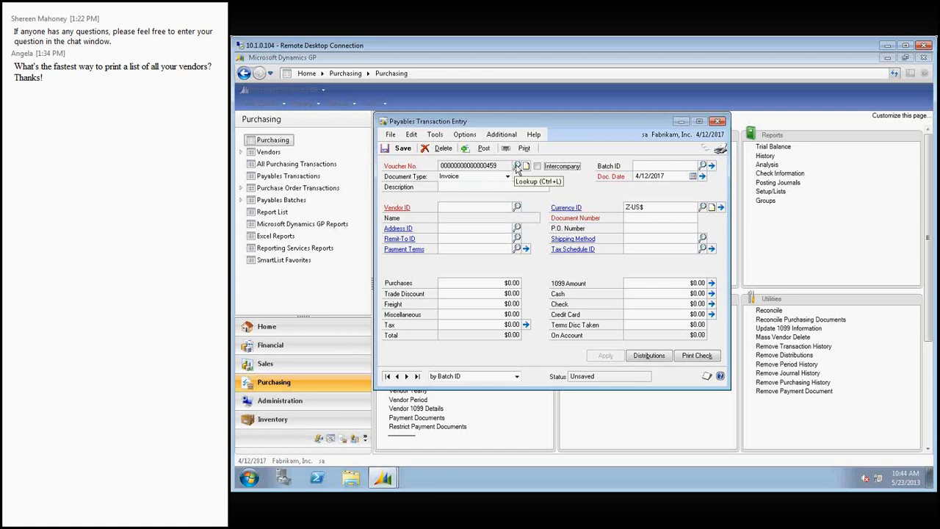
pyautogui.click(517, 167)
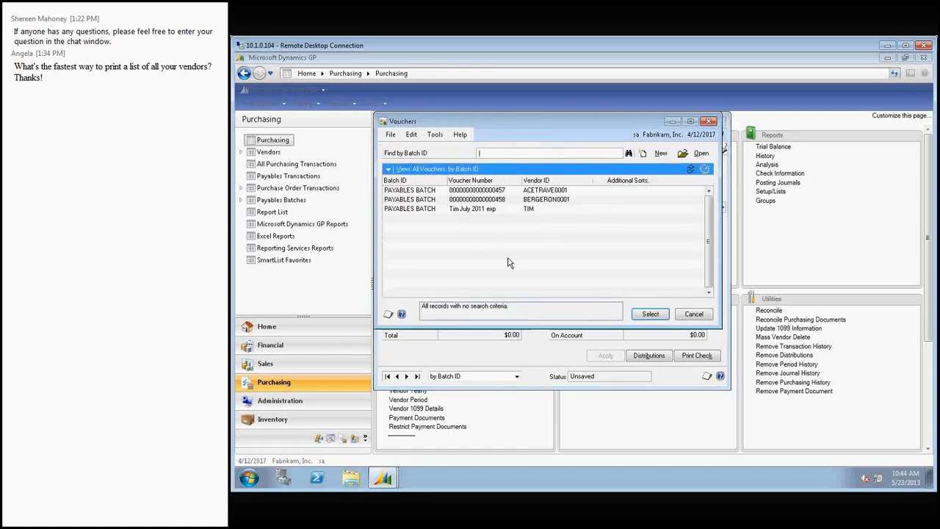
pyautogui.click(416, 196)
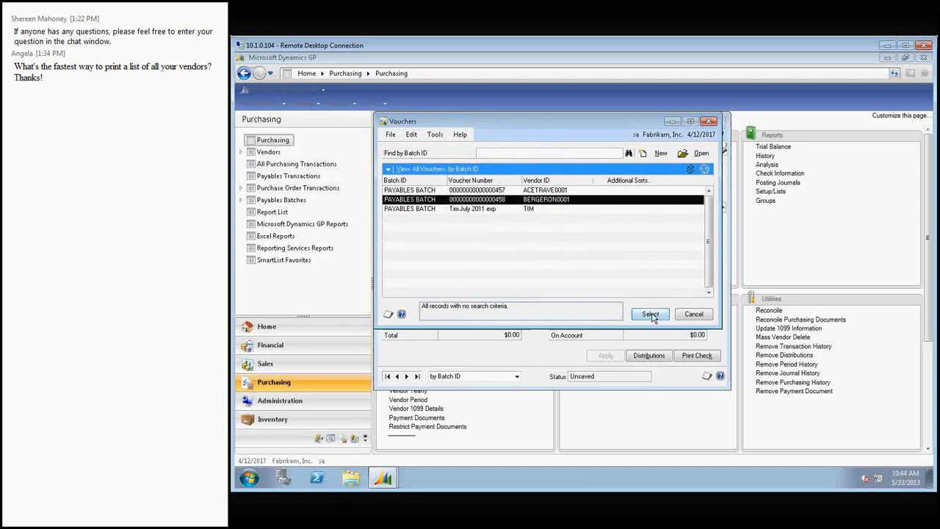
pyautogui.click(650, 314)
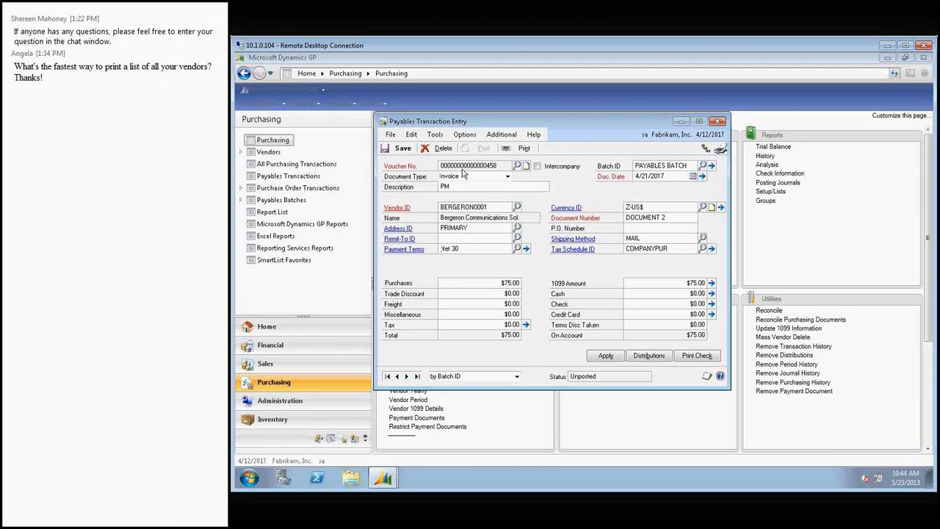
# Review the available document types and the Batch ID field of the Bergeron voucher
pyautogui.click(507, 177)
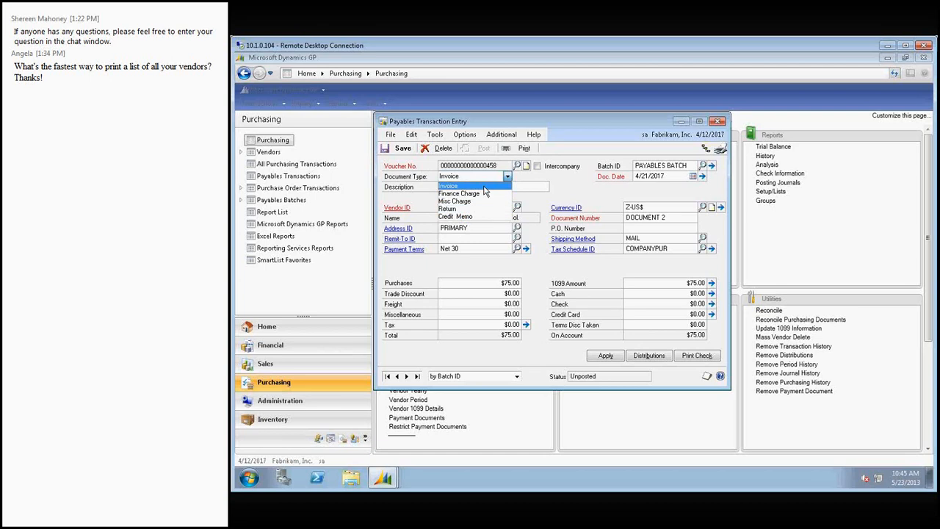
pyautogui.click(572, 193)
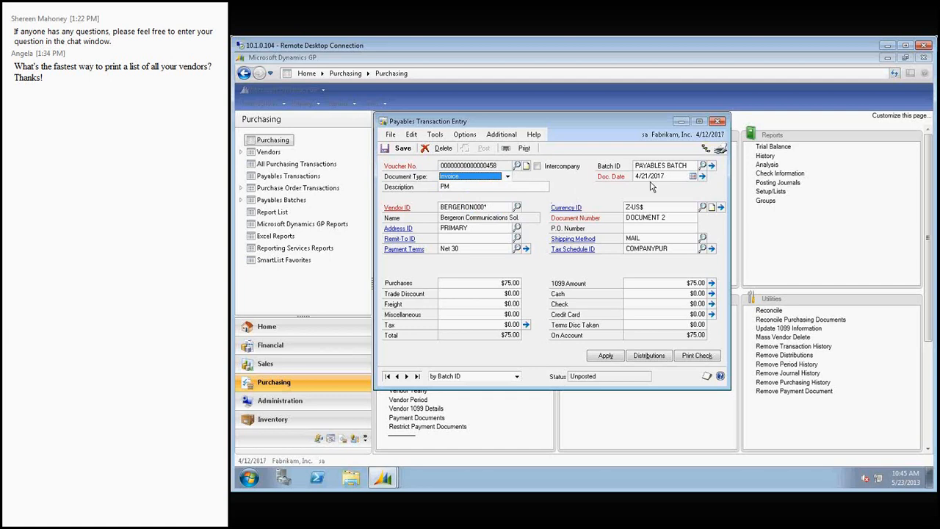
pyautogui.click(674, 168)
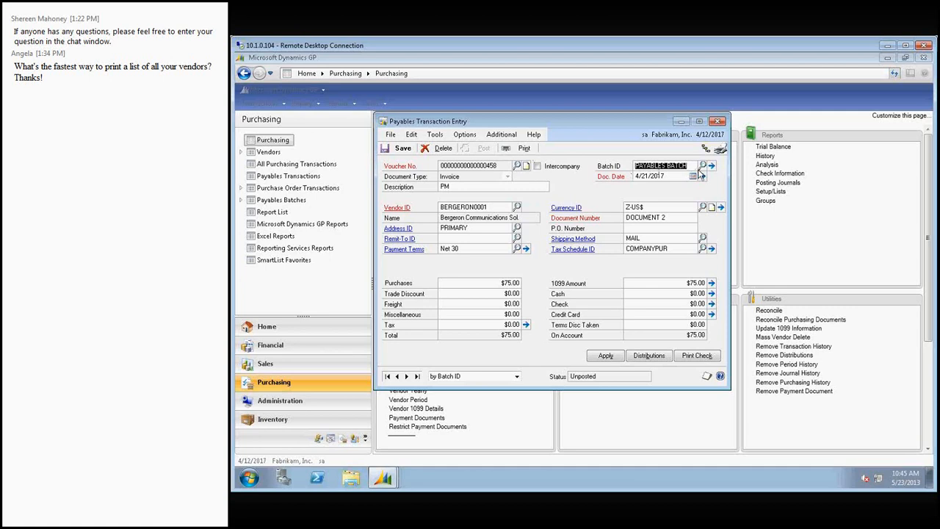
# Replace the voucher's description with "April Telco Inv"
pyautogui.click(482, 187)
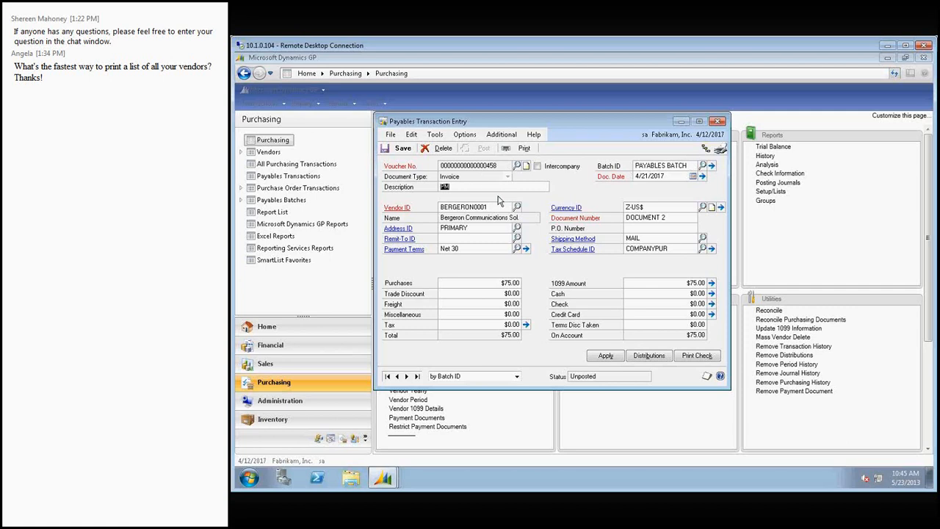
pyautogui.click(461, 187)
pyautogui.doubleClick(443, 186)
pyautogui.write('ril ')
pyautogui.write('Te')
pyautogui.write('lco')
pyautogui.write(' In')
pyautogui.write('c.')
pyautogui.press('Tab')
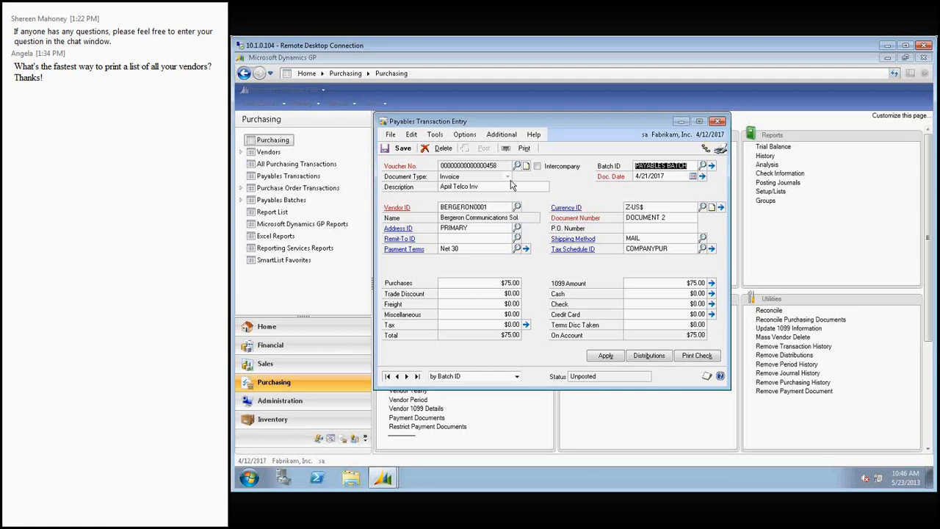
# Insert '17 after April in the voucher's description so it reads "April '17 Telco Inv"
pyautogui.click(462, 189)
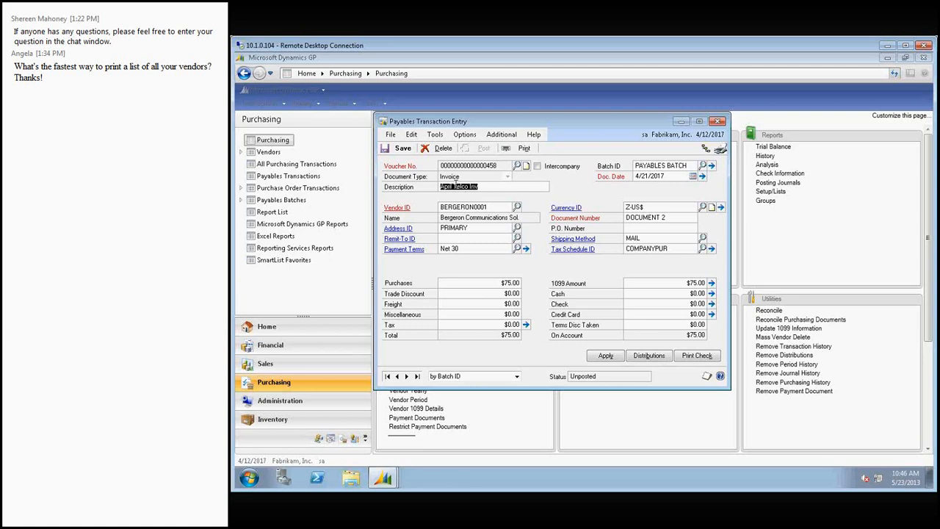
pyautogui.click(454, 186)
pyautogui.write("'17")
pyautogui.press('End')
# Attach the note "New invoice with partial month 4/1/17 thru 4/15/17" to the voucher and reopen it for a check
pyautogui.click(525, 168)
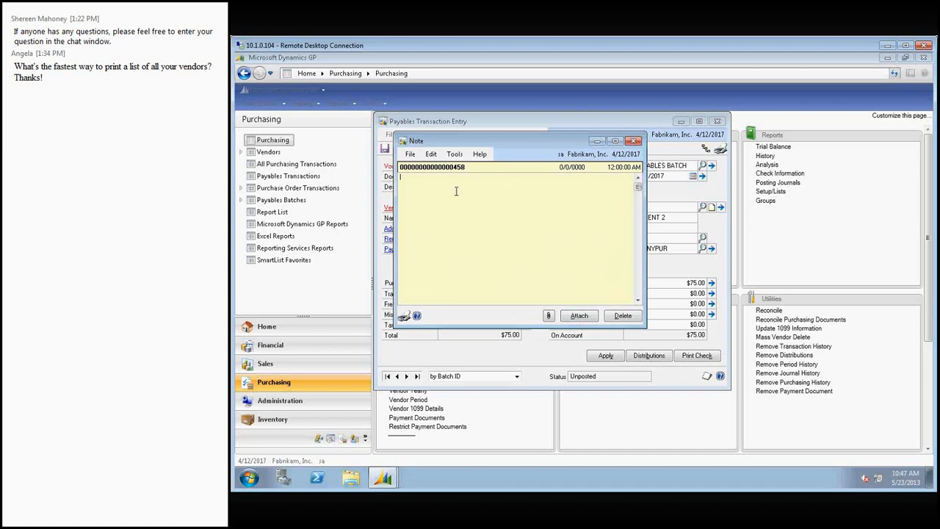
pyautogui.write('27')
pyautogui.press('BackSpace')
pyautogui.press('BackSpace')
pyautogui.write('New invoice with partial inonth')
pyautogui.write('4/17/17 thu 4/15/17')
pyautogui.click(580, 316)
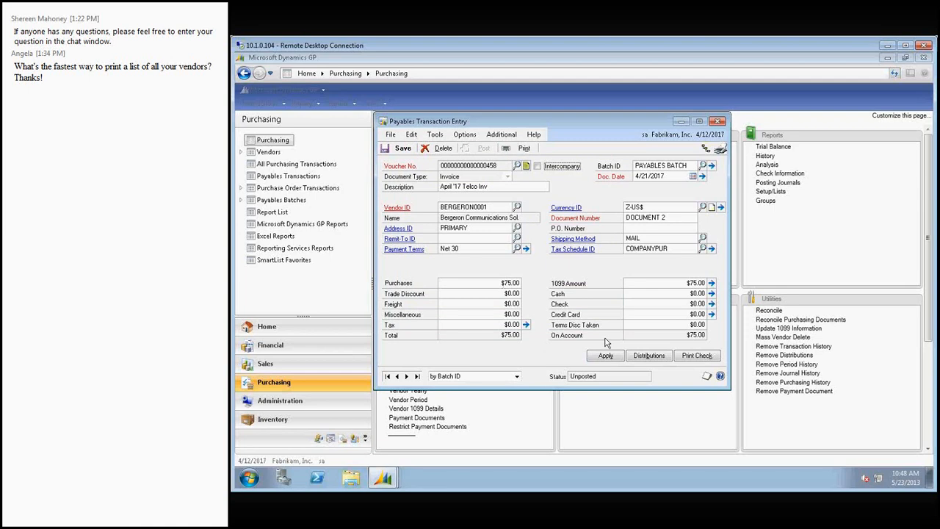
pyautogui.click(527, 168)
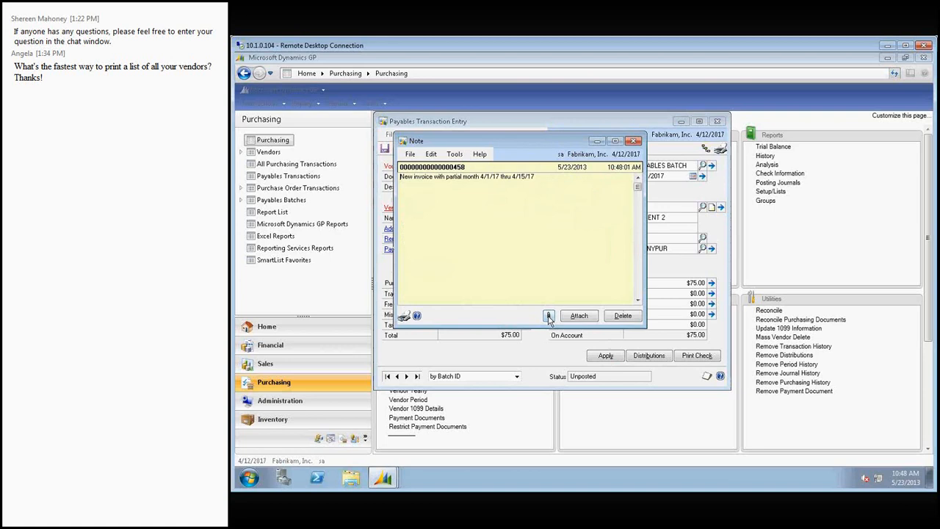
pyautogui.click(635, 141)
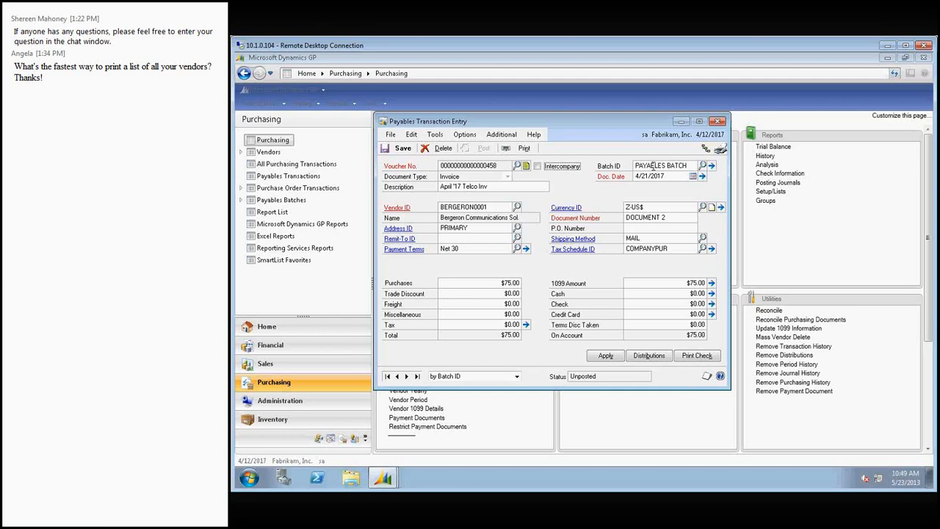
# Set the voucher's Remit-To ID to the vendor's PRIMARY address
pyautogui.moveTo(636, 166); pyautogui.dragTo(690, 166)
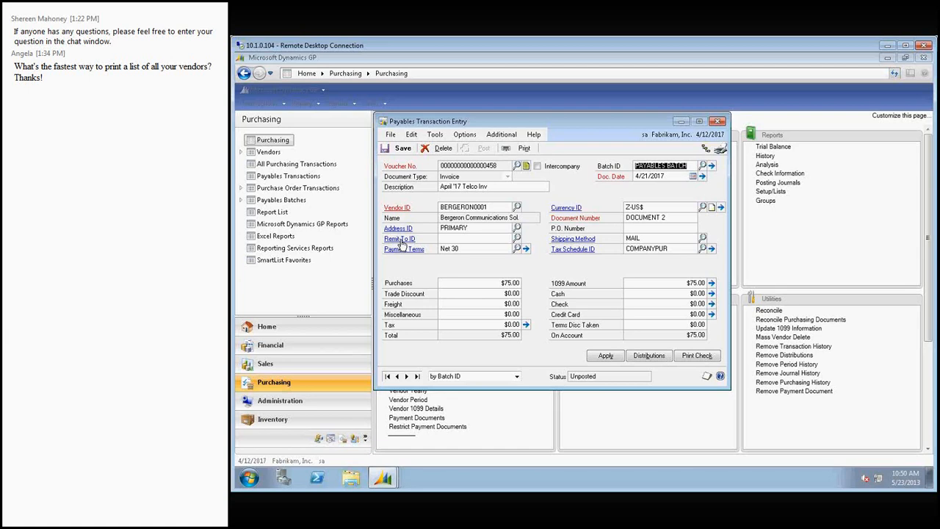
pyautogui.click(517, 239)
pyautogui.click(680, 365)
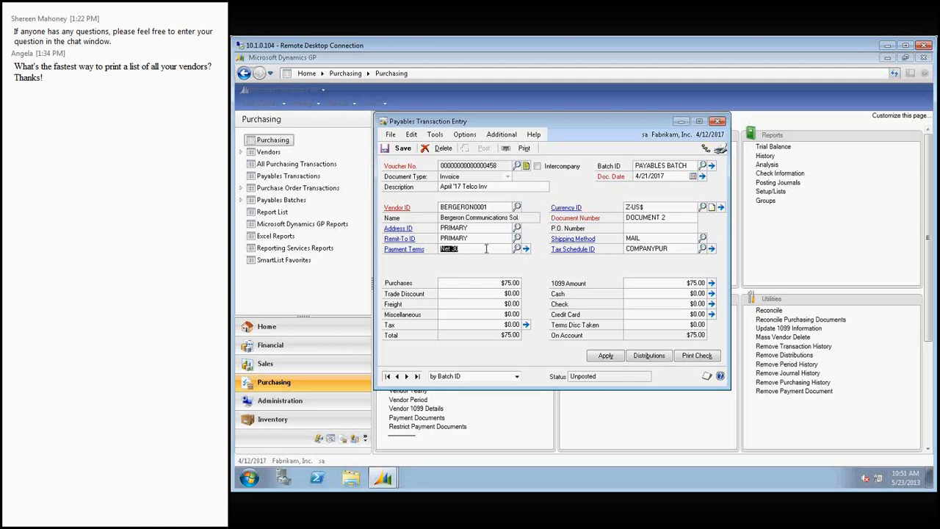
# Look through the available payment terms for the voucher without changing the selected one
pyautogui.click(517, 250)
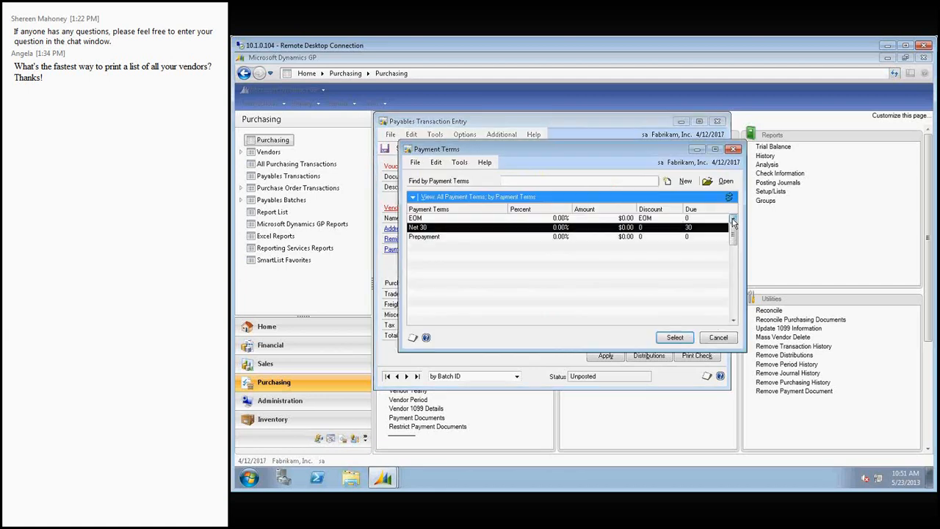
pyautogui.click(733, 220)
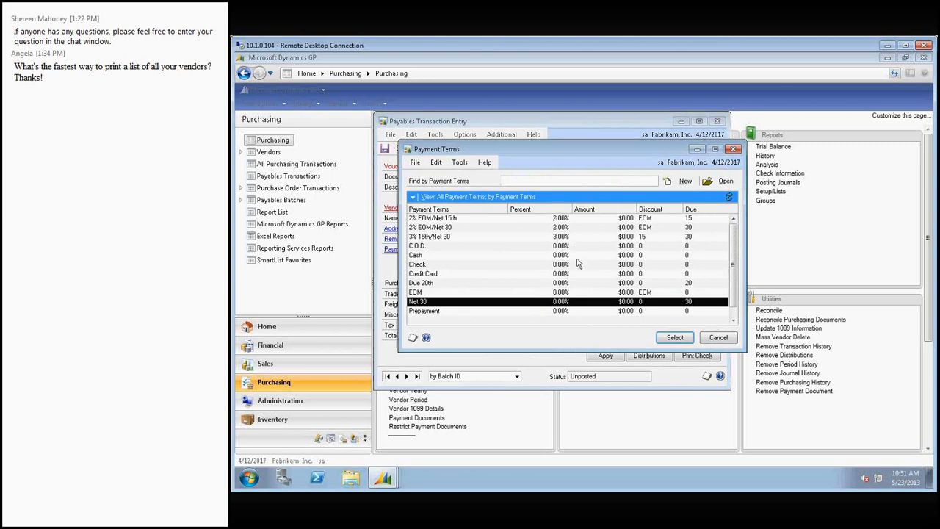
pyautogui.click(718, 338)
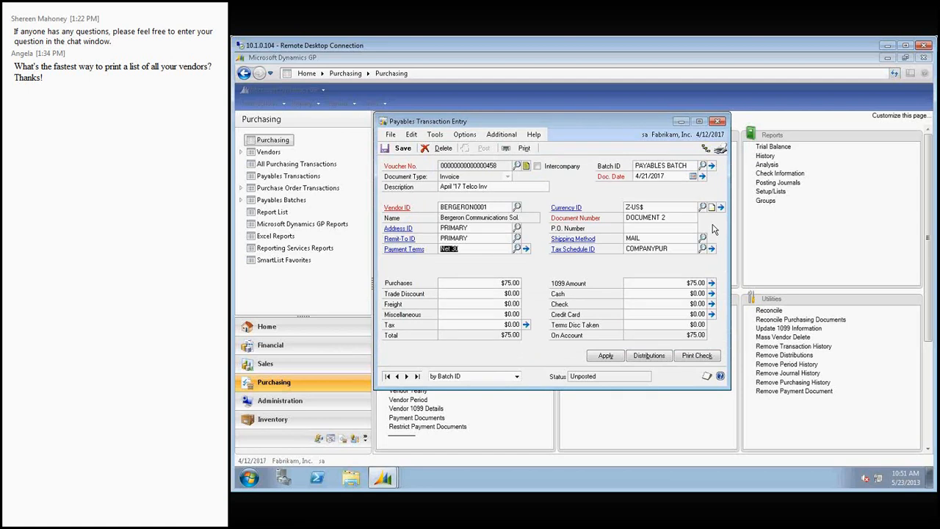
# Set the voucher's 1099 amount to $50.00 and review its 1099 box number options, keeping 7 Nonemployee Compensation
pyautogui.click(498, 282)
pyautogui.click(694, 283)
pyautogui.write('50')
pyautogui.click(711, 284)
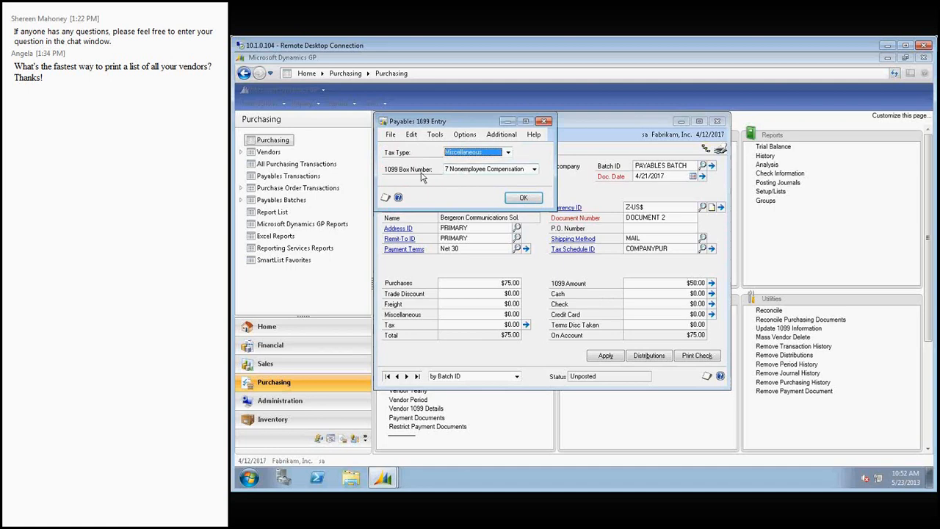
pyautogui.click(534, 170)
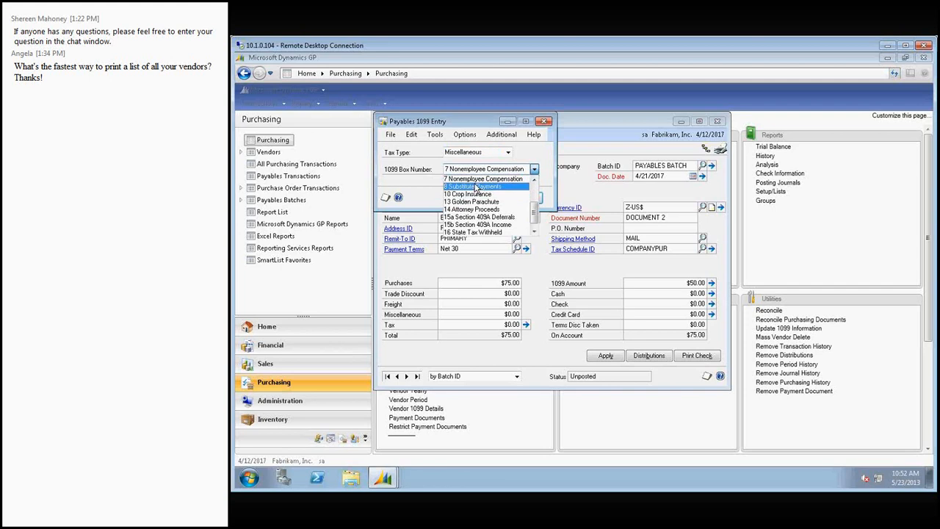
pyautogui.press('Escape')
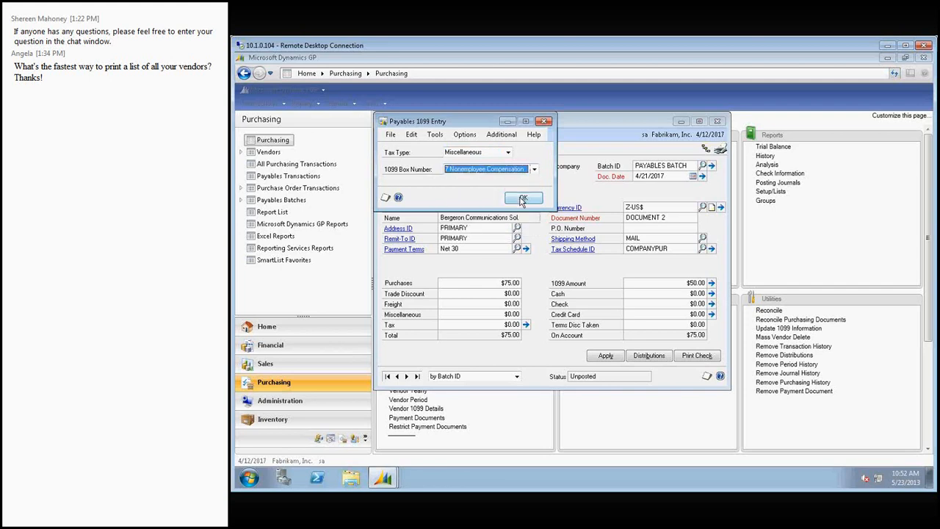
pyautogui.click(522, 199)
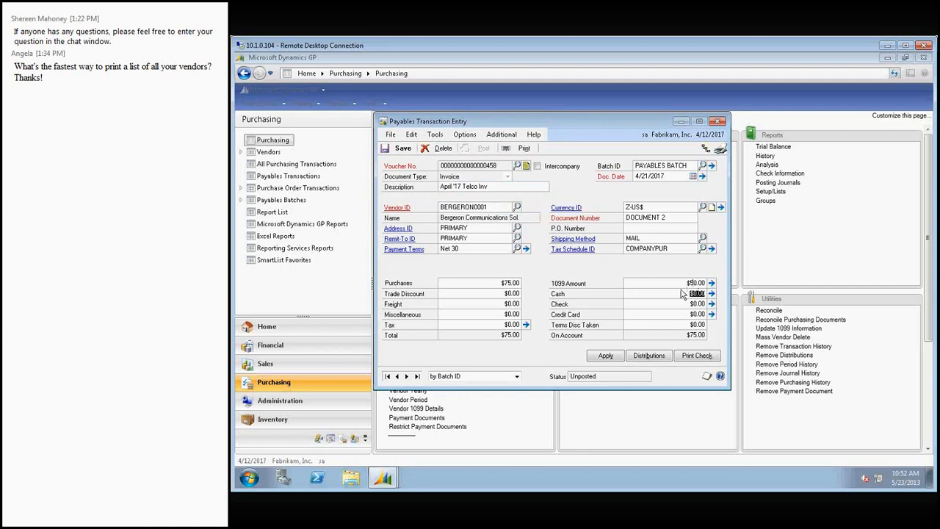
# Review the voucher's account distributions with the description and distribution reference lines expanded, and close them
pyautogui.click(646, 358)
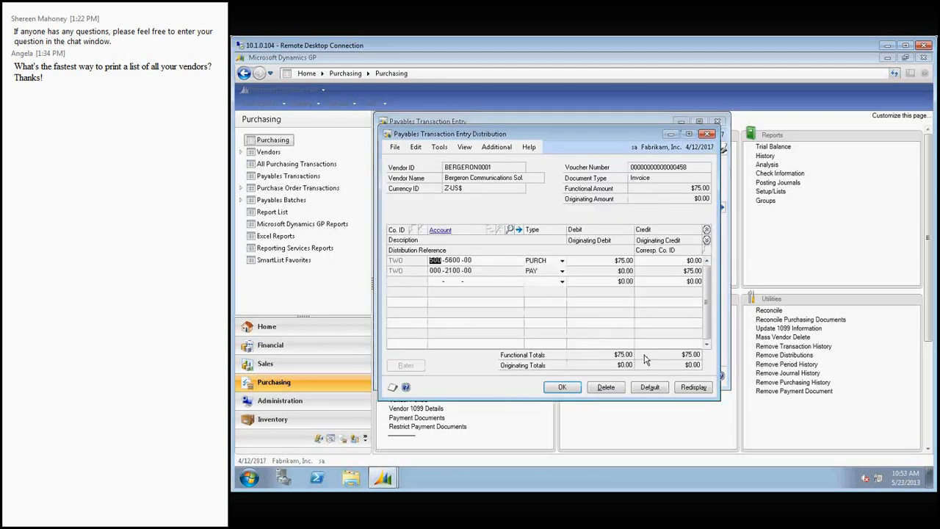
pyautogui.click(706, 241)
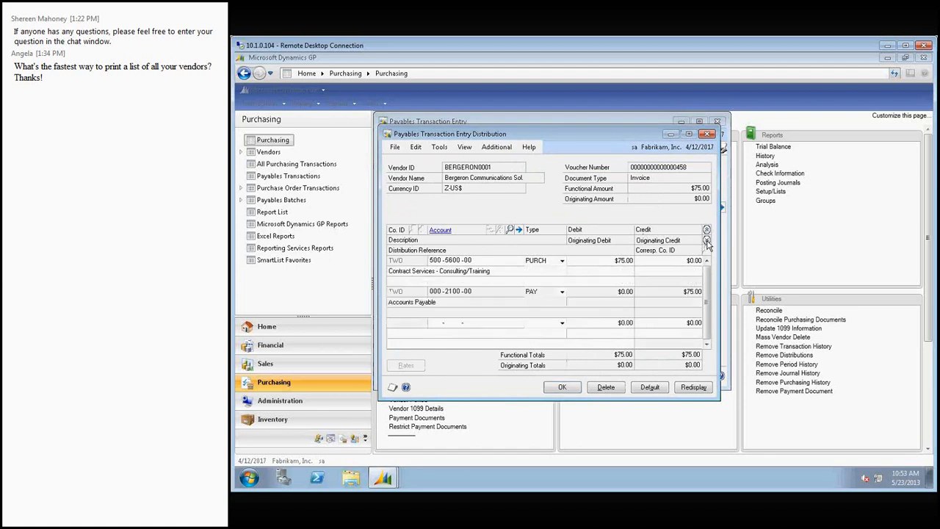
pyautogui.click(421, 282)
pyautogui.click(706, 134)
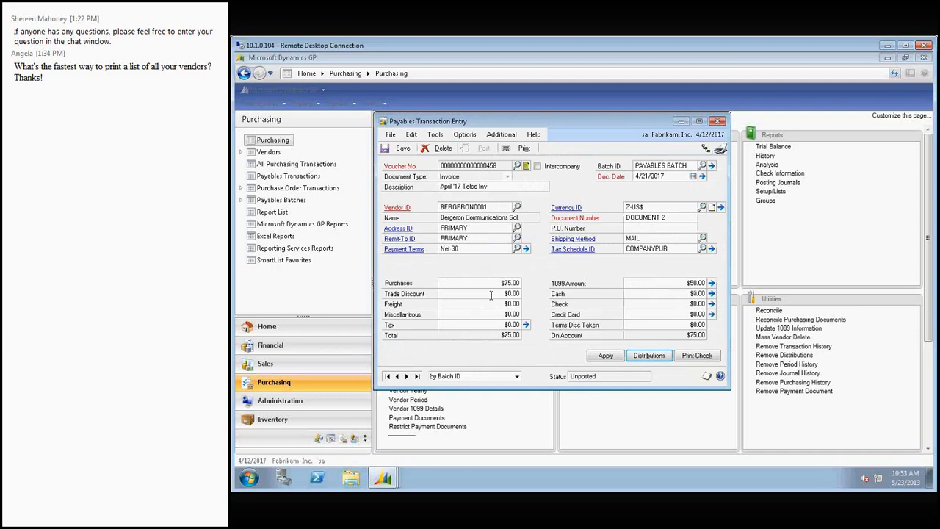
# Enter a $75.00 cash payment on the voucher, accepting the UPTOWN TRUST checkbook and the 4/21/2017 date
pyautogui.click(692, 293)
pyautogui.write('.75')
pyautogui.write('00')
pyautogui.press('Tab')
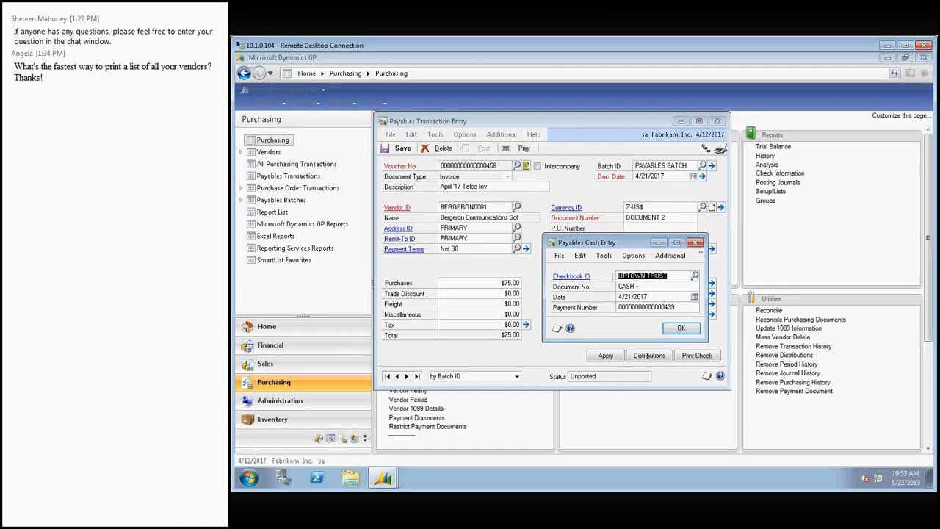
pyautogui.click(682, 329)
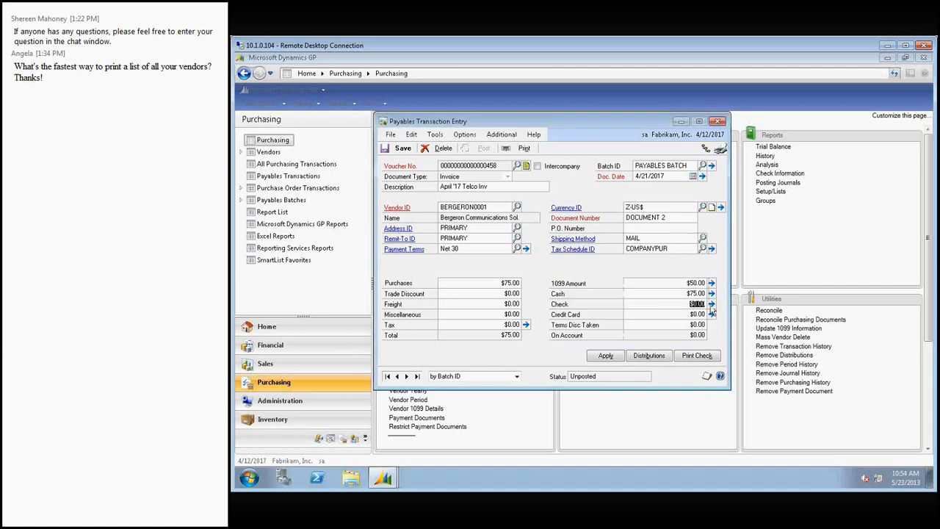
# Review the voucher's check payment details and its account distributions
pyautogui.click(711, 305)
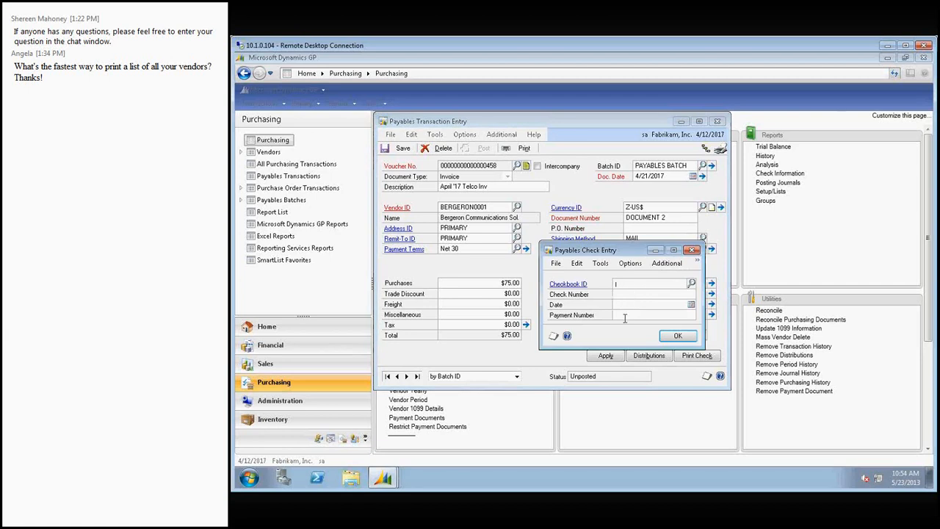
pyautogui.click(677, 337)
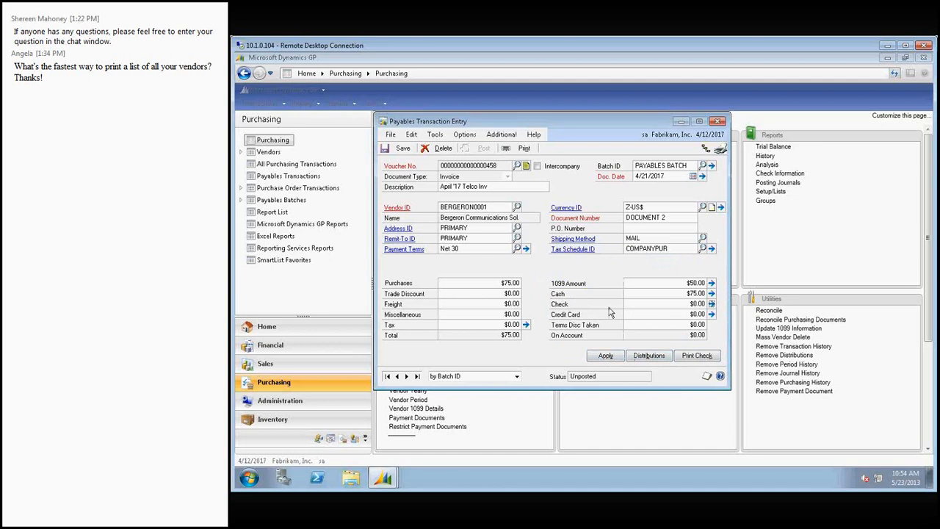
pyautogui.click(649, 355)
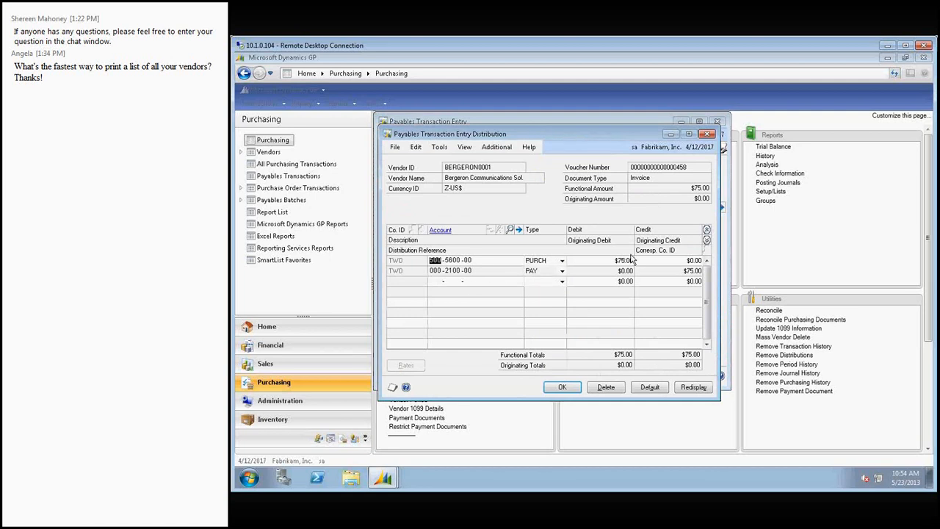
pyautogui.click(562, 387)
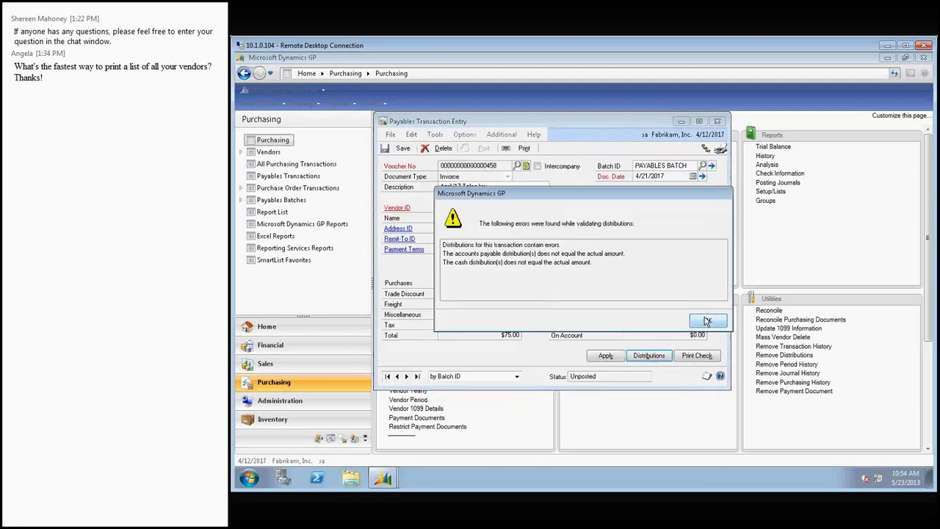
pyautogui.click(708, 321)
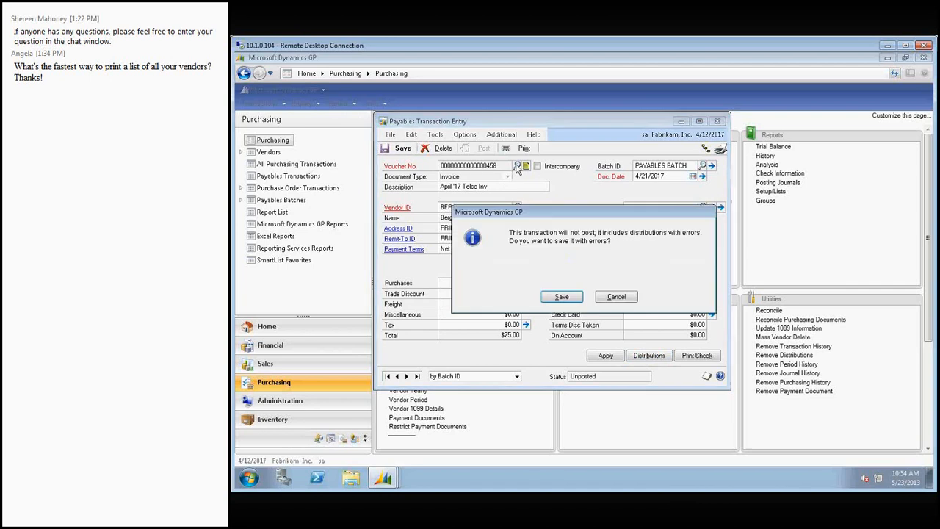
# Save the voucher despite its distribution errors and reopen the Bergeron Communications voucher from the voucher lookup
pyautogui.click(517, 166)
pyautogui.click(562, 297)
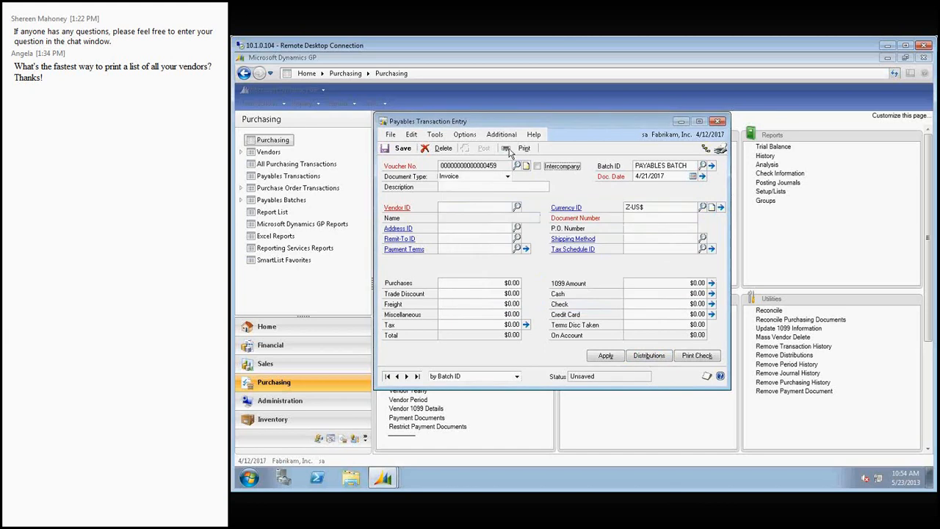
pyautogui.click(517, 165)
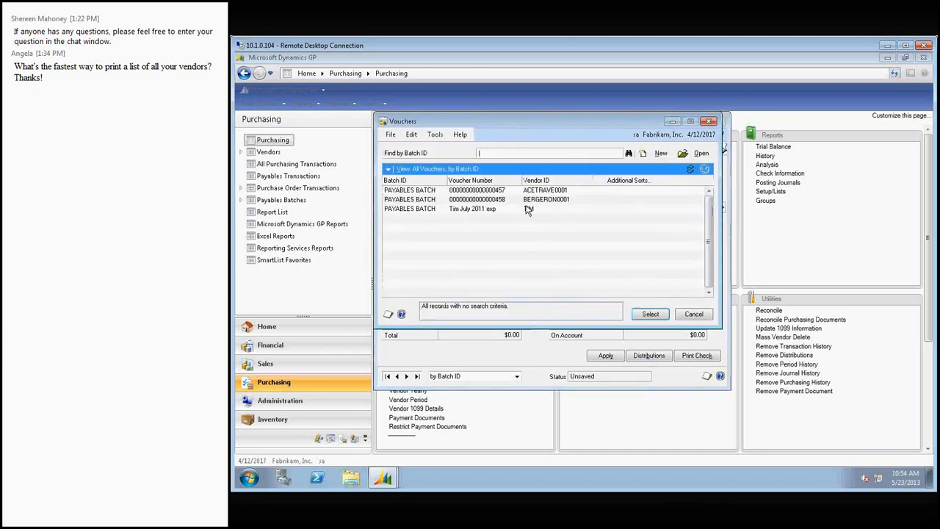
pyautogui.click(468, 200)
pyautogui.click(651, 315)
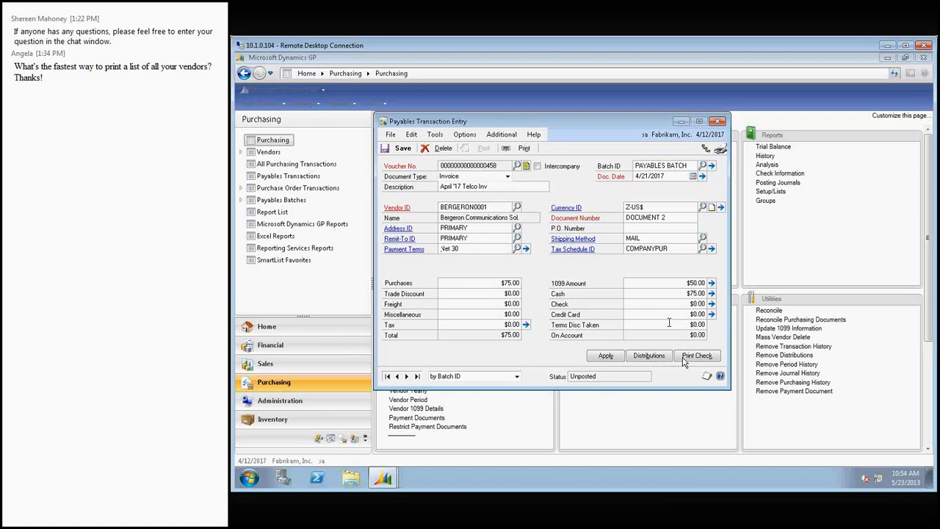
# Add a CASH distribution line to the voucher for account 000-1100-00, Cash - Operating Account, with a $75.00 credit
pyautogui.click(648, 356)
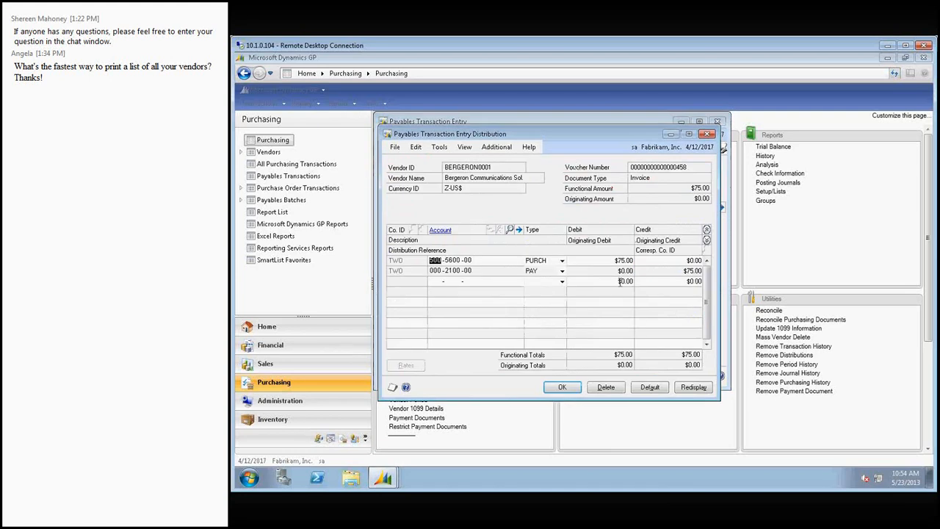
pyautogui.click(445, 280)
pyautogui.click(563, 282)
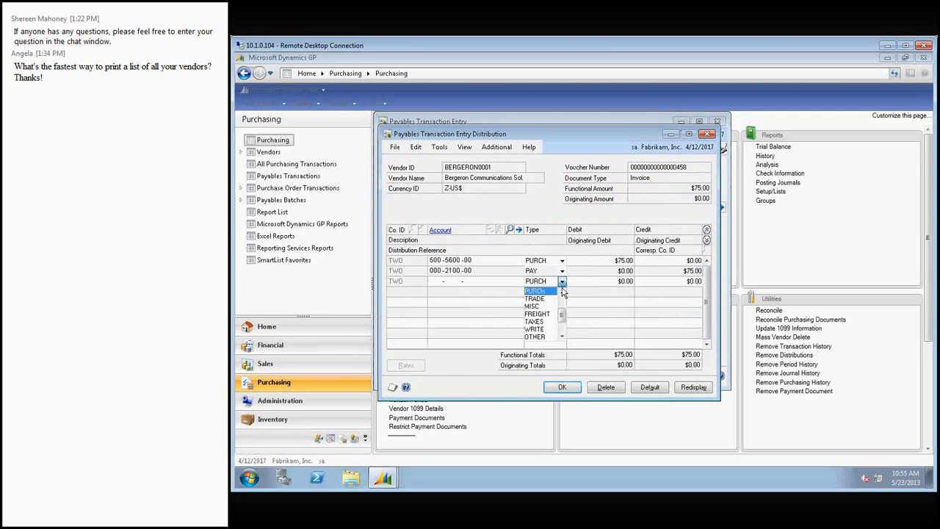
pyautogui.click(562, 293)
pyautogui.click(539, 292)
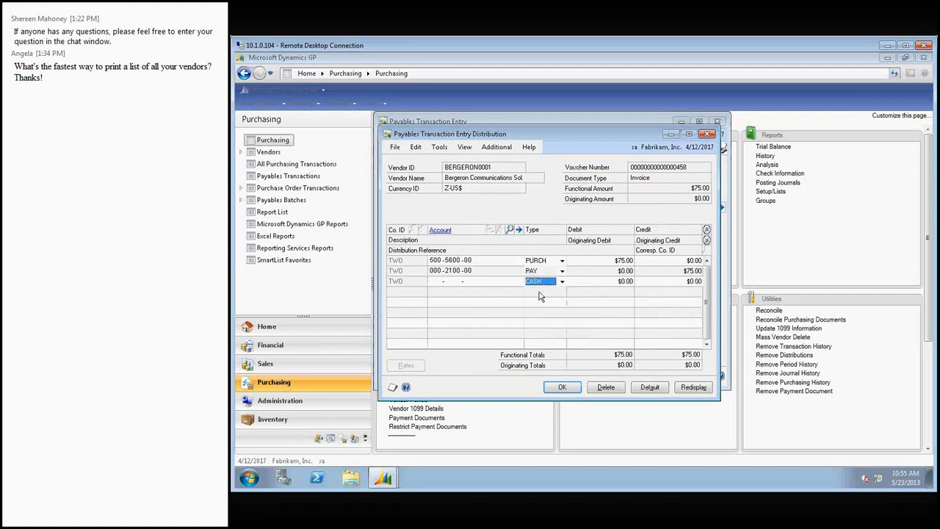
pyautogui.click(444, 283)
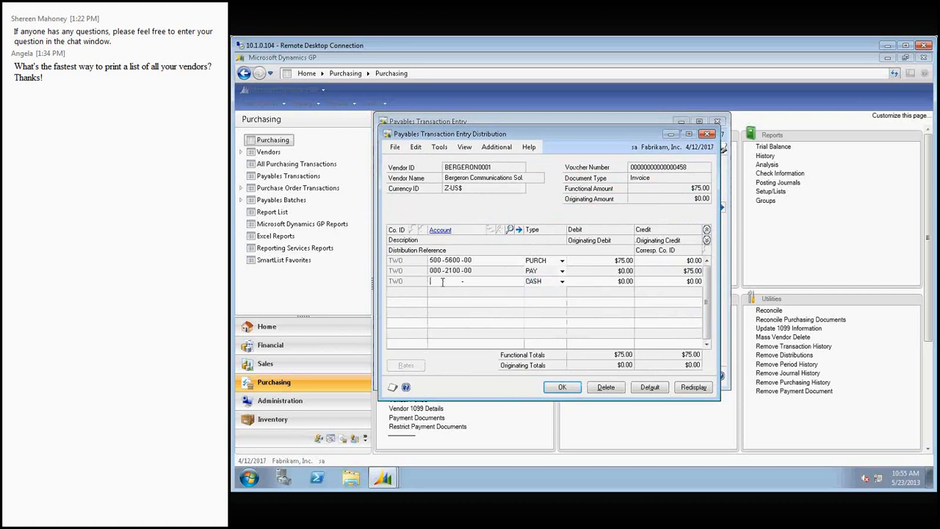
pyautogui.click(512, 230)
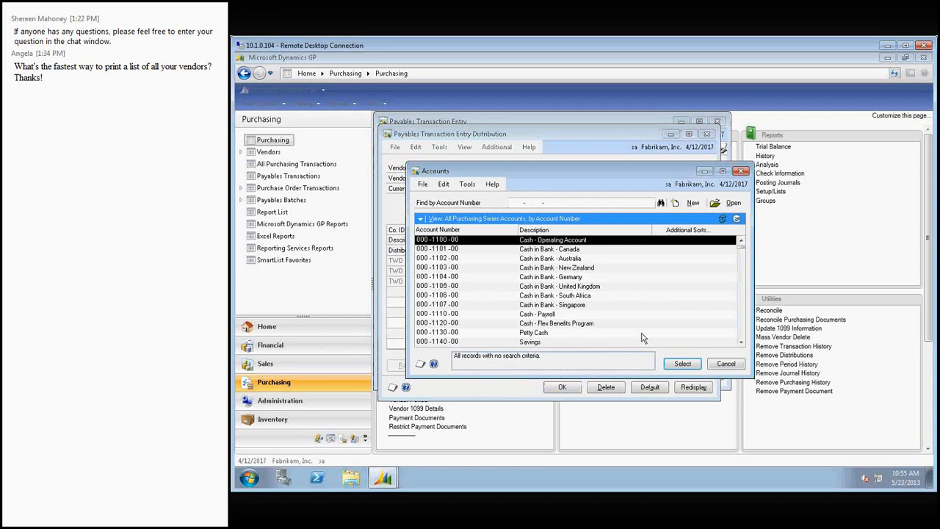
pyautogui.click(683, 365)
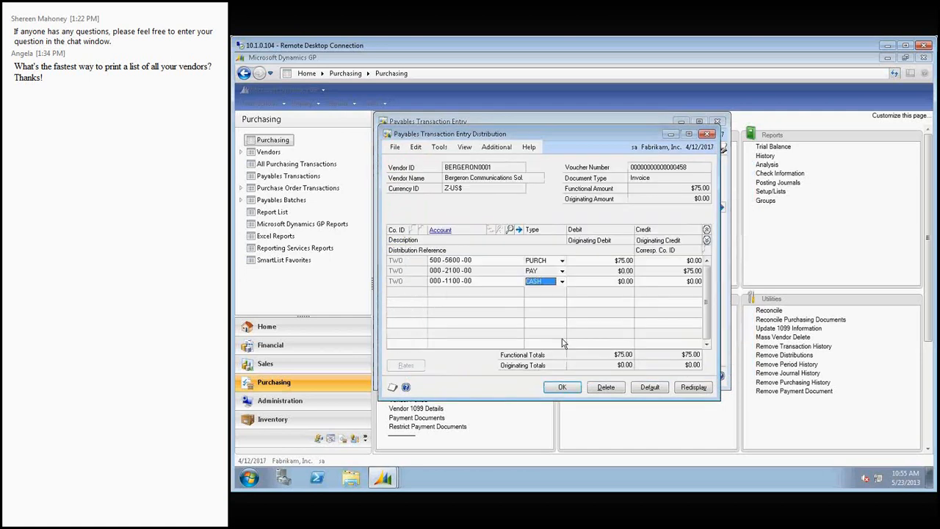
pyautogui.click(667, 284)
pyautogui.write('75')
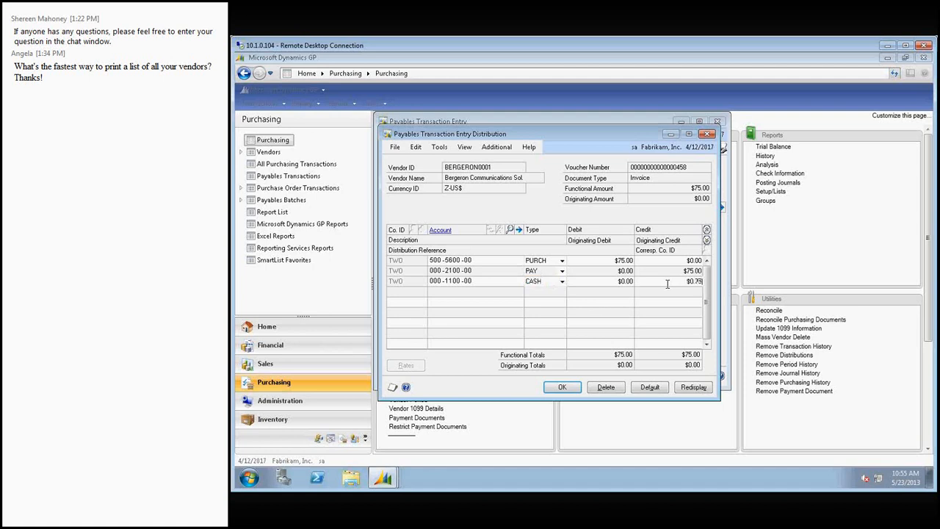
pyautogui.write('.00')
pyautogui.press('Tab')
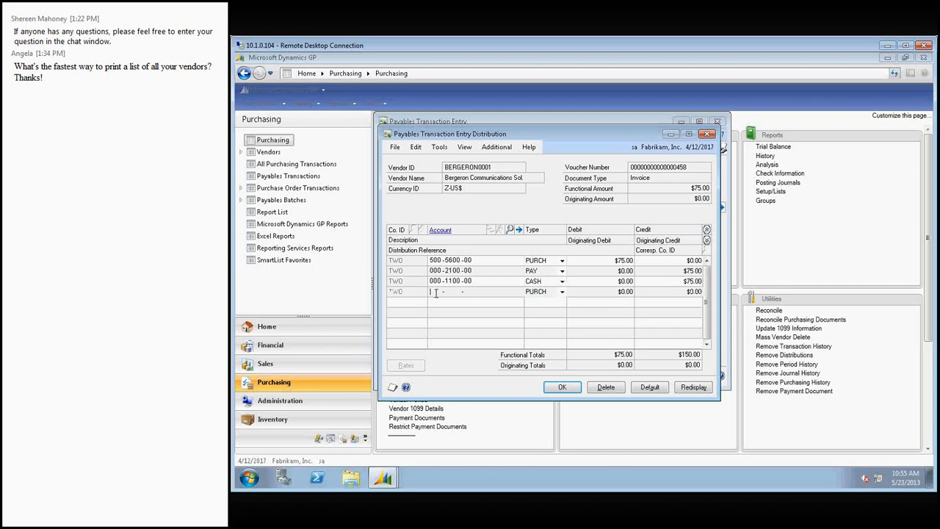
# Add a PAY distribution line for account 000-2100-00 and accept the distributions
pyautogui.write('0000')
pyautogui.press('BackSpace')
pyautogui.write('2100-00')
pyautogui.click(562, 291)
pyautogui.scroll(2, 544, 316)
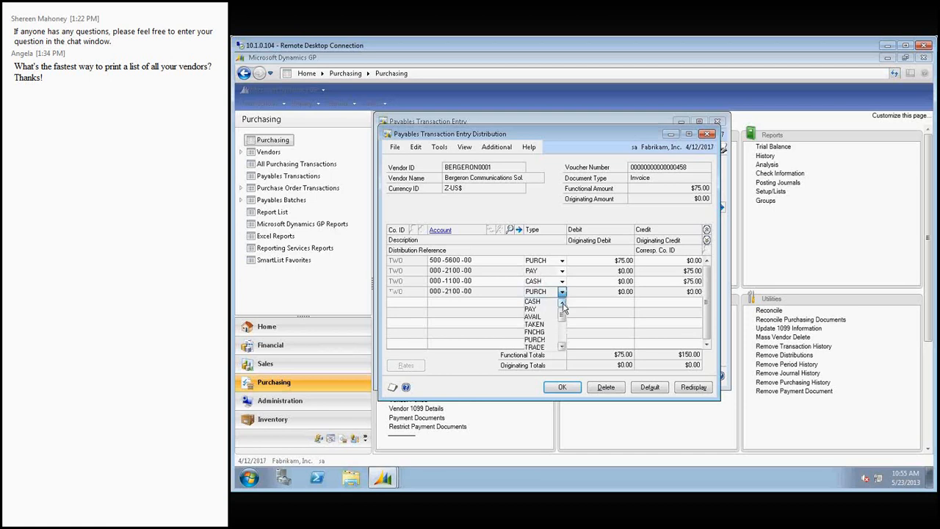
pyautogui.click(540, 309)
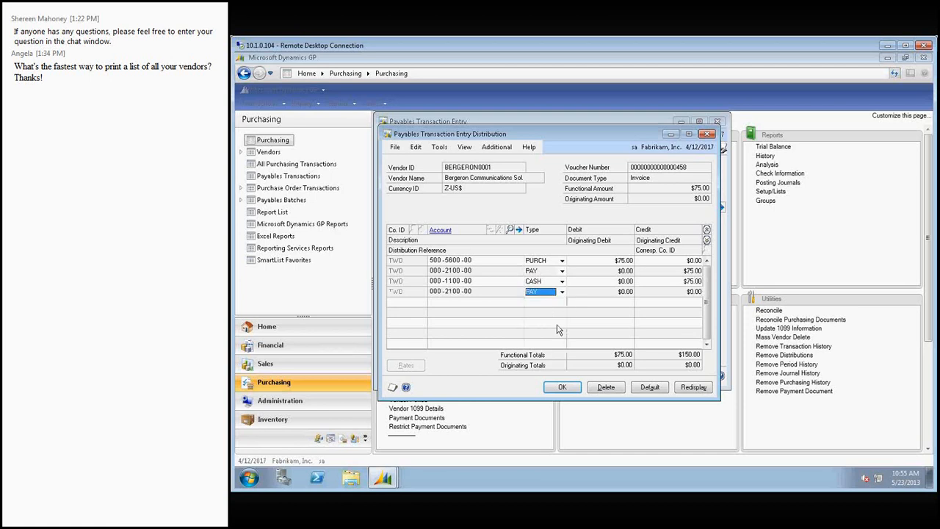
pyautogui.click(560, 387)
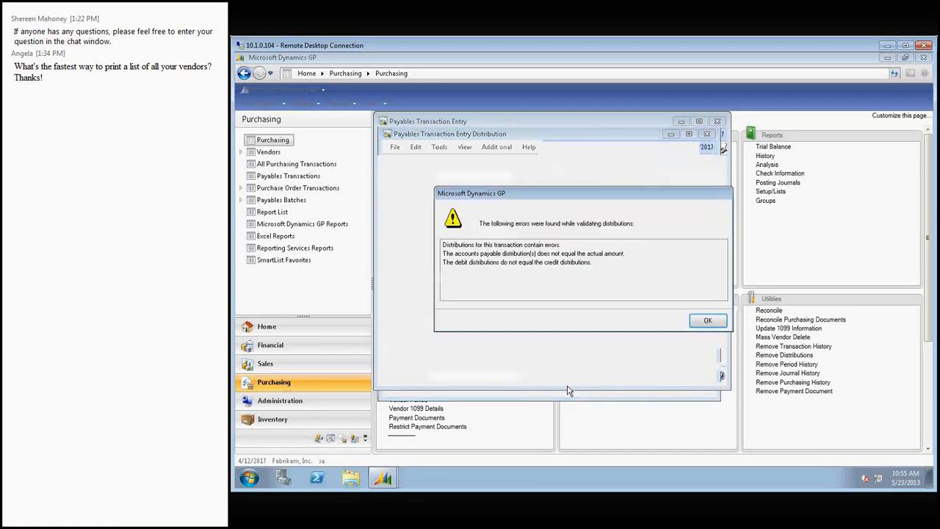
pyautogui.click(700, 321)
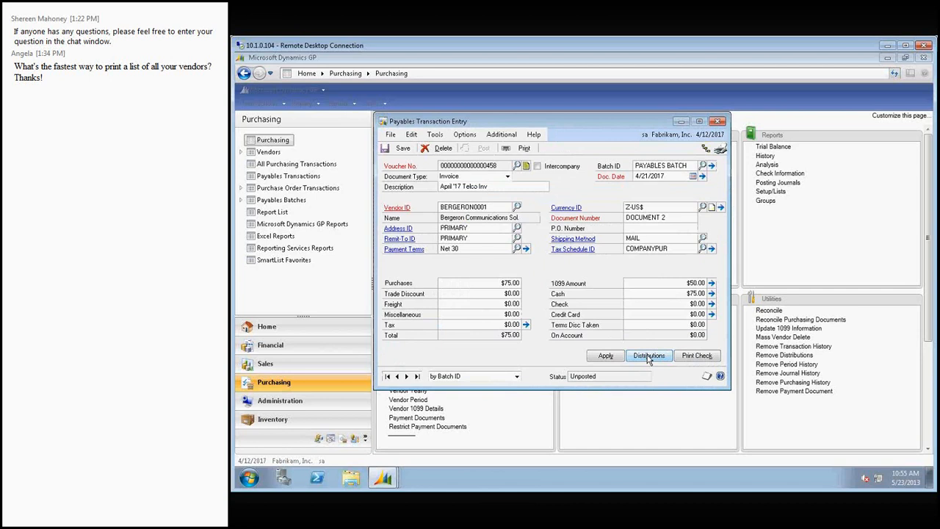
# Enter a $75.00 debit on the second PAY distribution line and save the voucher
pyautogui.click(648, 357)
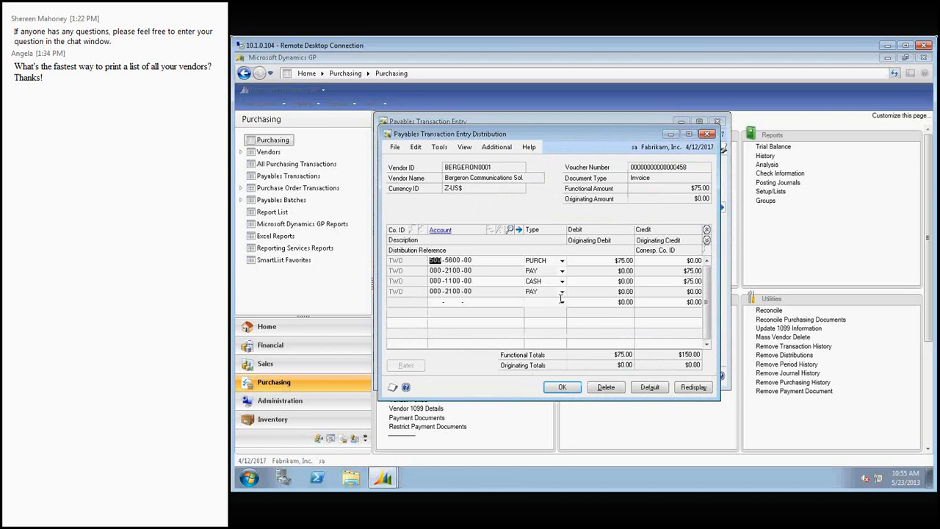
pyautogui.click(620, 292)
pyautogui.write('75')
pyautogui.click(570, 388)
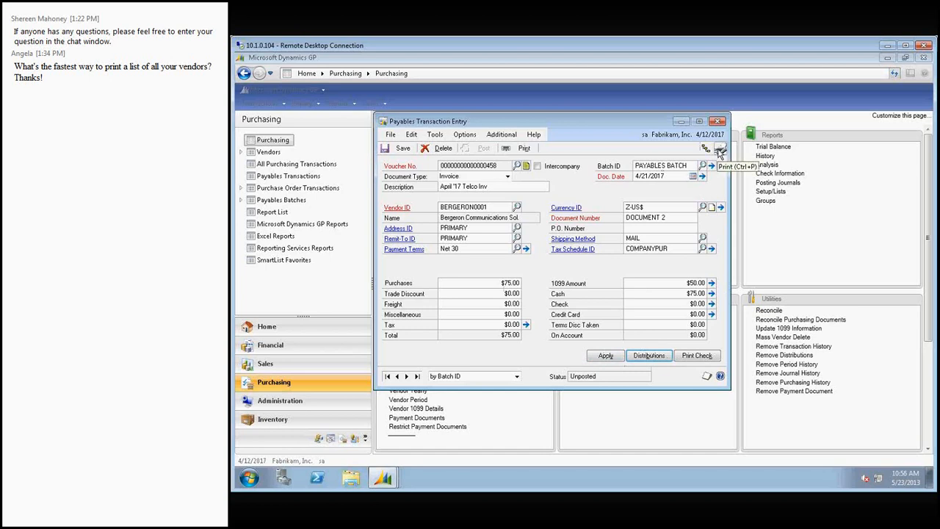
pyautogui.click(403, 149)
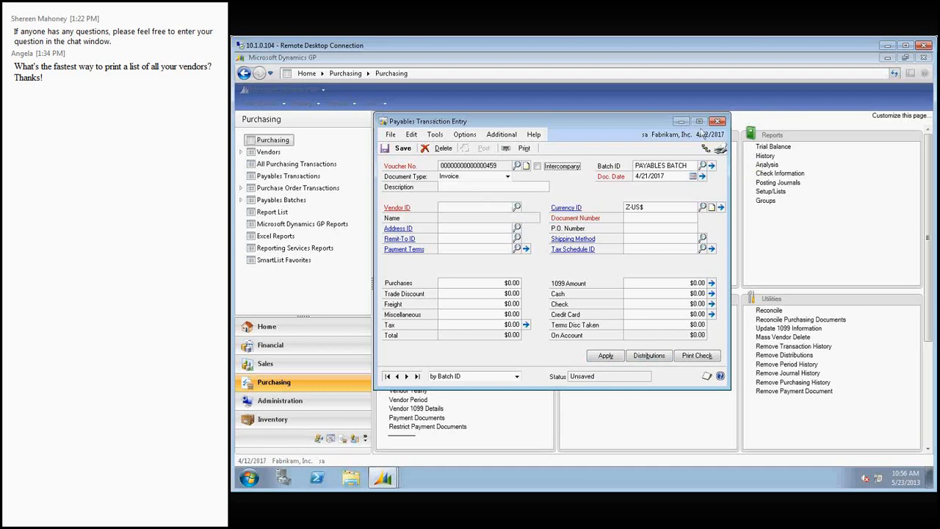
# Print the payables batch's Transaction Edit List to the screen only, and enlarge the report
pyautogui.click(720, 151)
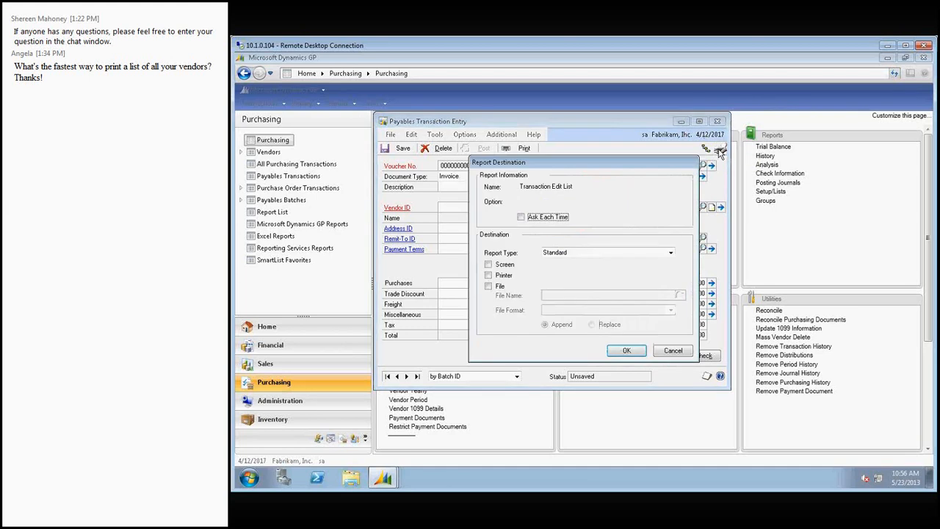
pyautogui.click(496, 267)
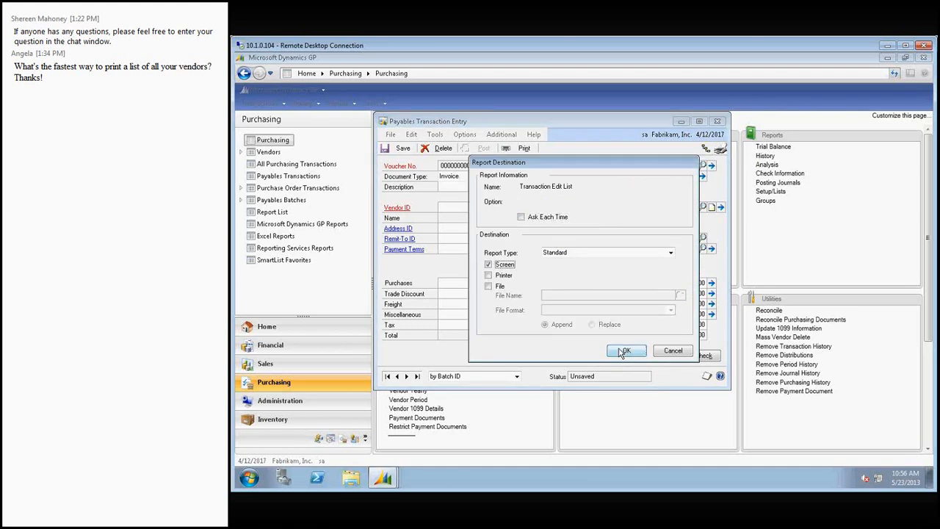
pyautogui.click(623, 352)
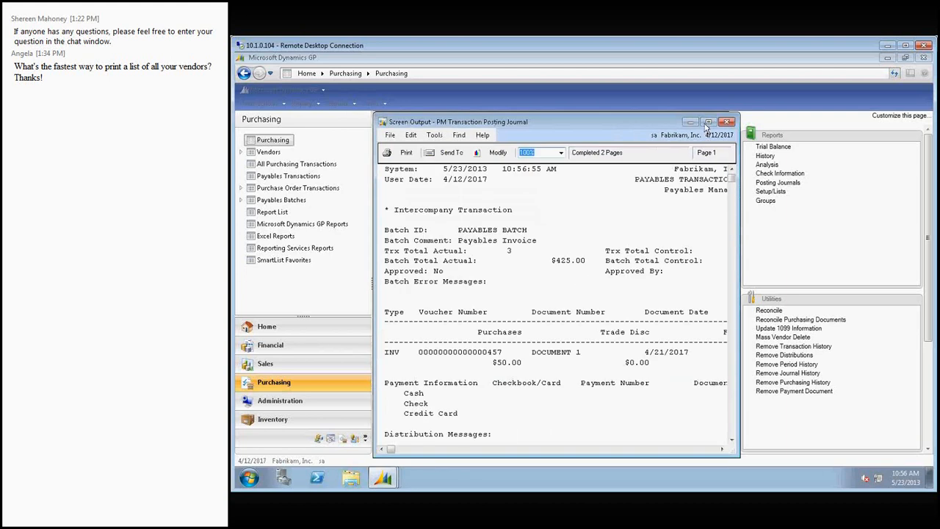
pyautogui.click(707, 122)
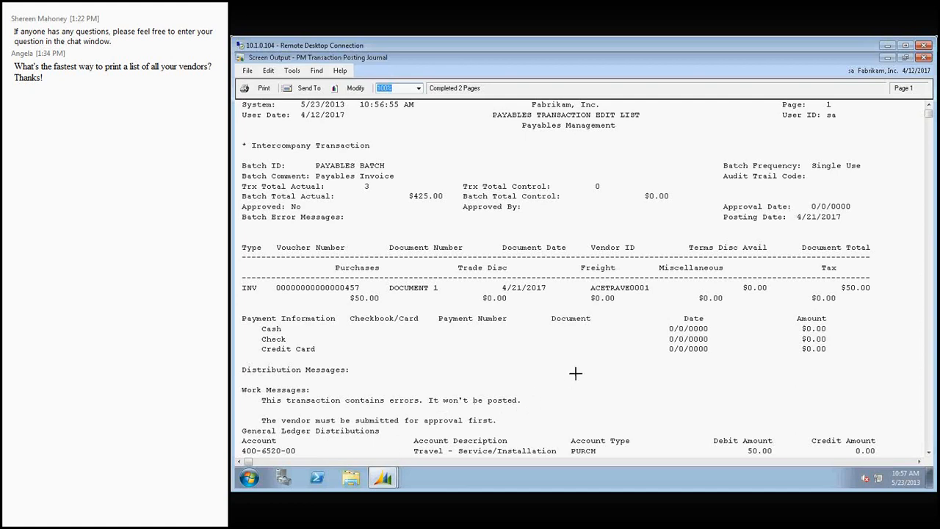
# Examine the messages and general ledger distributions of the ACETRAVE0001 invoice in the edit list
pyautogui.scroll(-2, 575, 374)
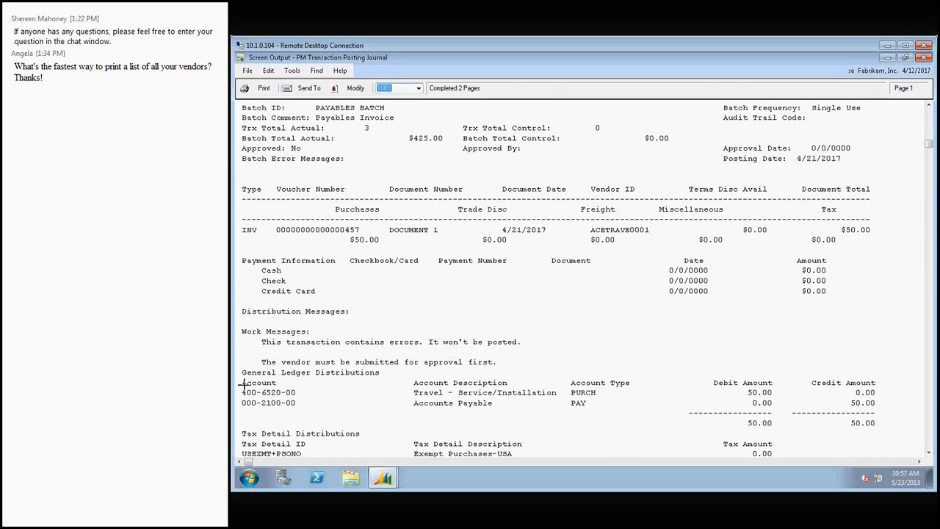
pyautogui.moveTo(242, 387); pyautogui.dragTo(242, 400)
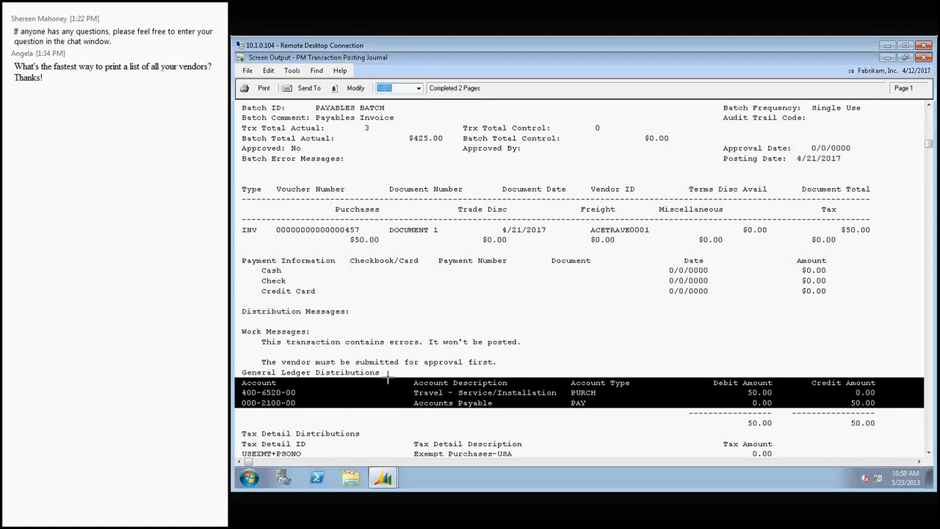
pyautogui.click(262, 362)
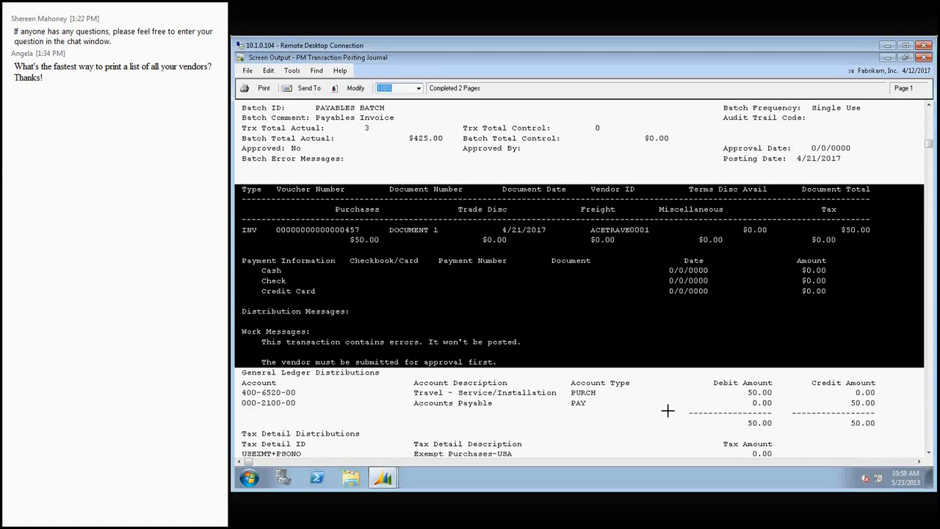
pyautogui.scroll(-2, 725, 377)
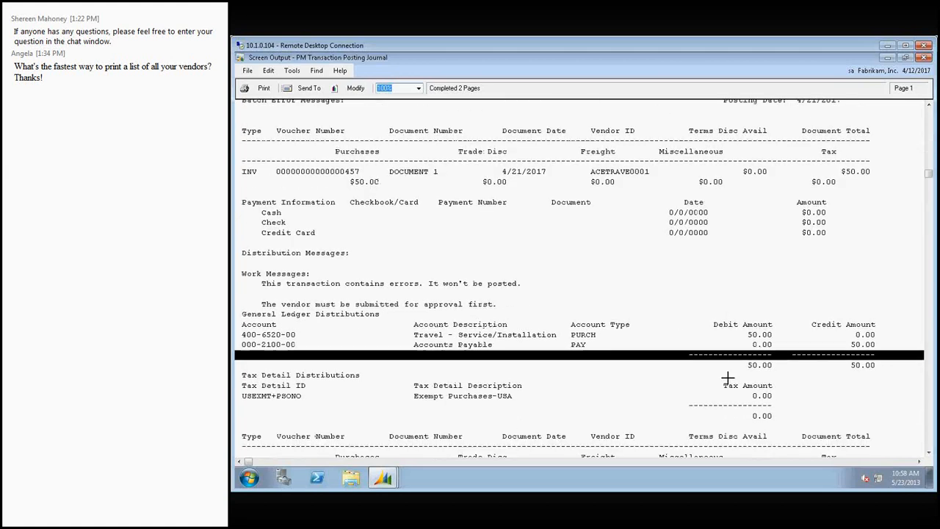
pyautogui.scroll(-2, 729, 367)
pyautogui.scroll(-3, 729, 365)
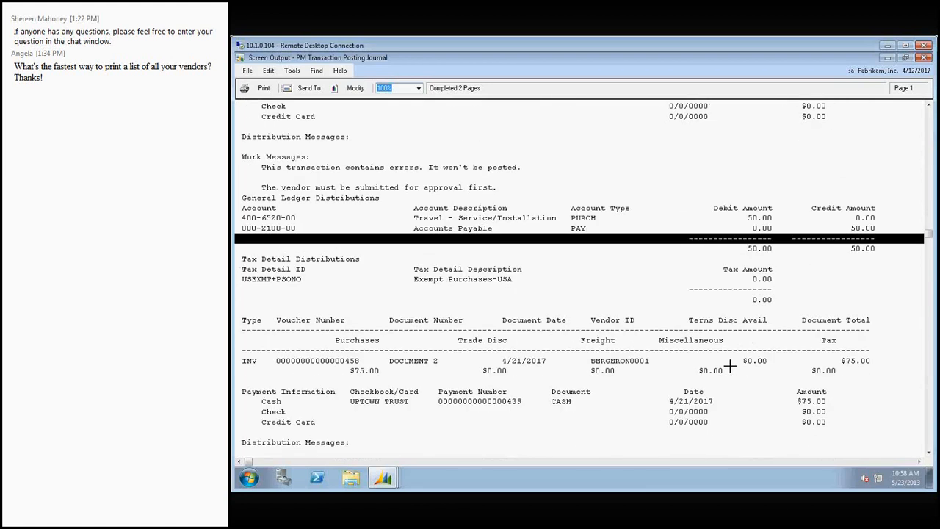
# Review the cash payment information and general ledger distributions of the BERGERON0001 invoice in the edit list
pyautogui.scroll(-1, 730, 365)
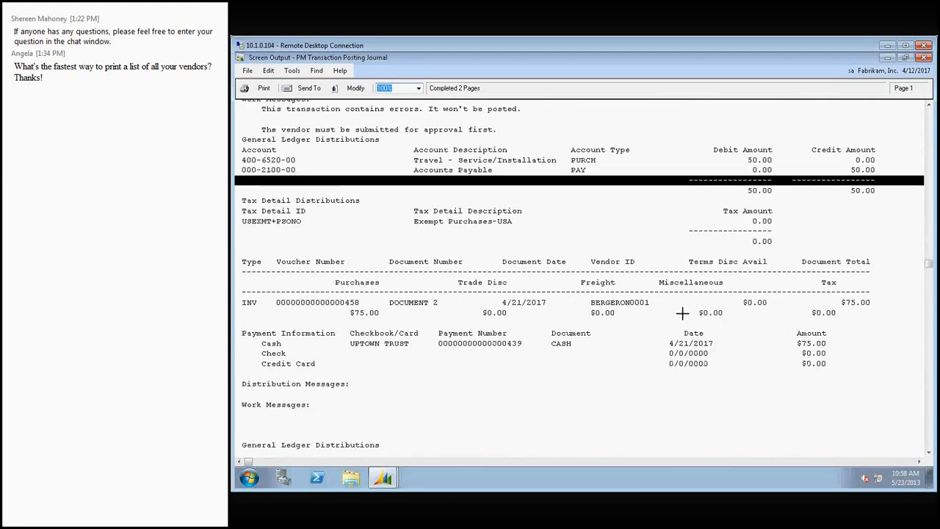
pyautogui.scroll(-2, 562, 310)
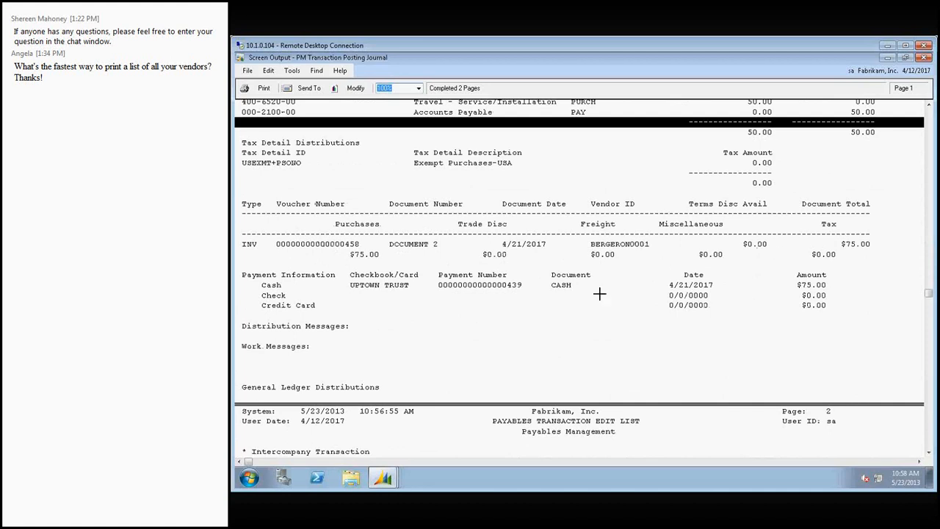
pyautogui.scroll(-1, 626, 295)
pyautogui.scroll(-3, 626, 295)
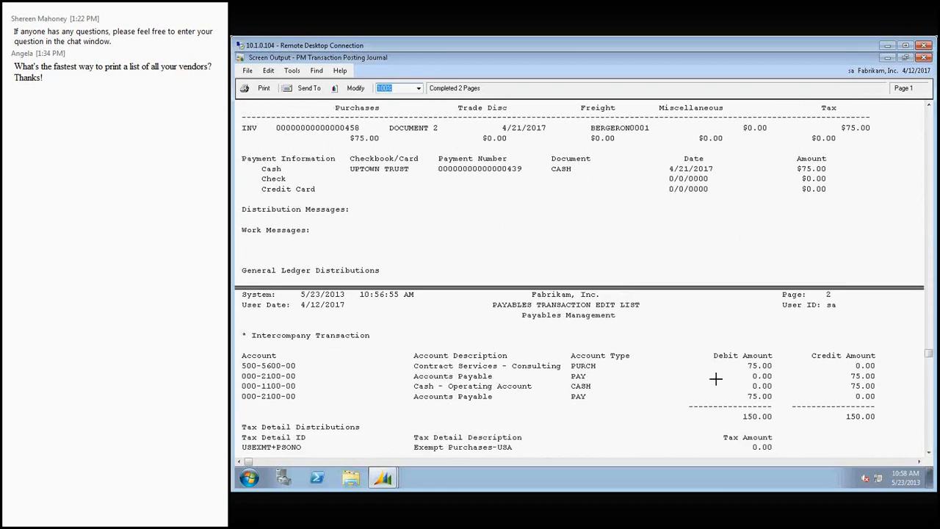
pyautogui.scroll(-2, 491, 329)
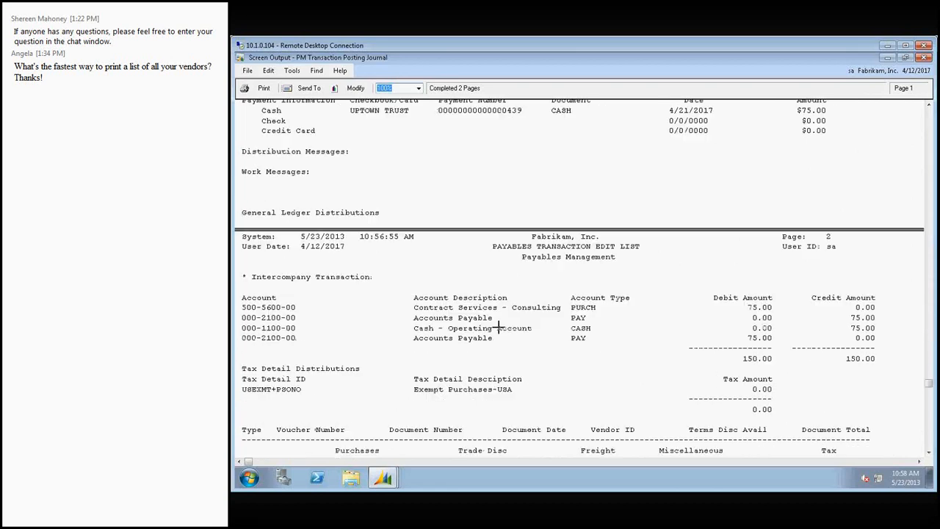
pyautogui.scroll(-2, 550, 326)
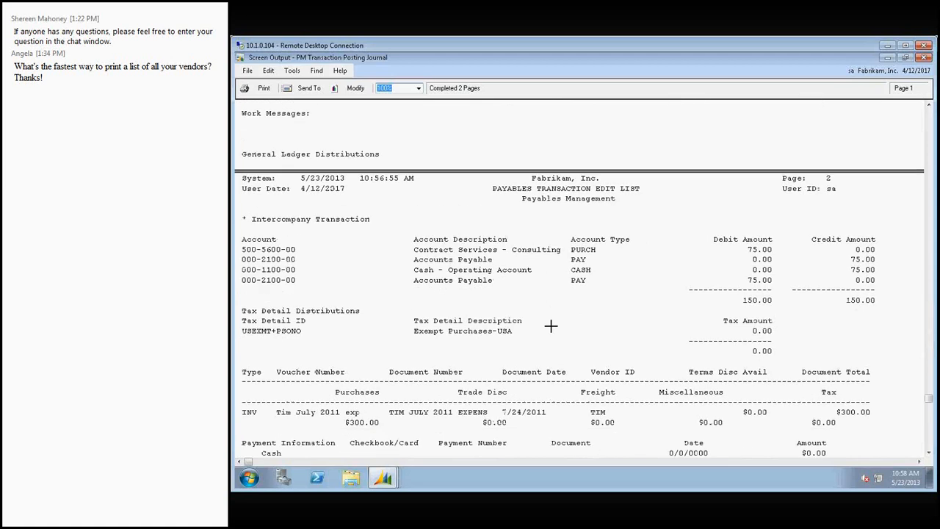
# Check the July 2011 expense invoice's work messages against the preceding invoice's distributions, and close the report
pyautogui.scroll(-1, 552, 328)
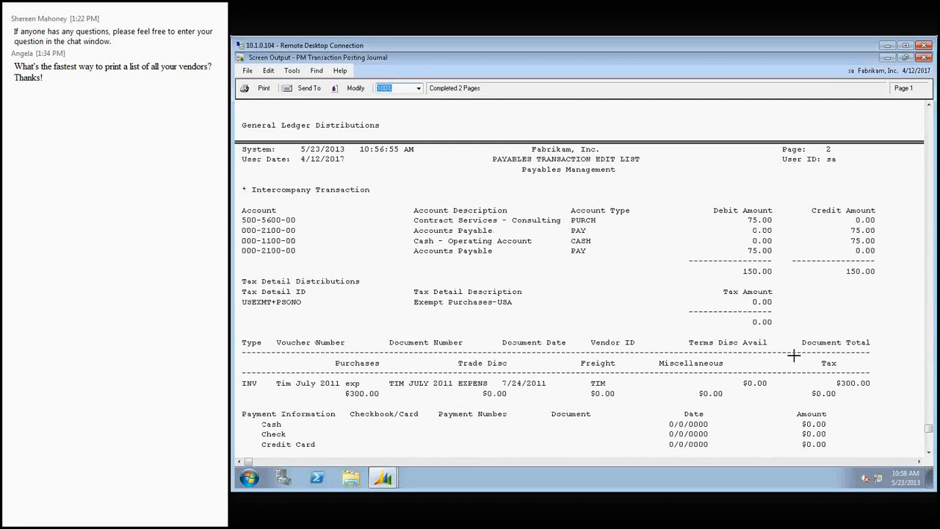
pyautogui.scroll(-3, 423, 376)
pyautogui.scroll(-1, 426, 375)
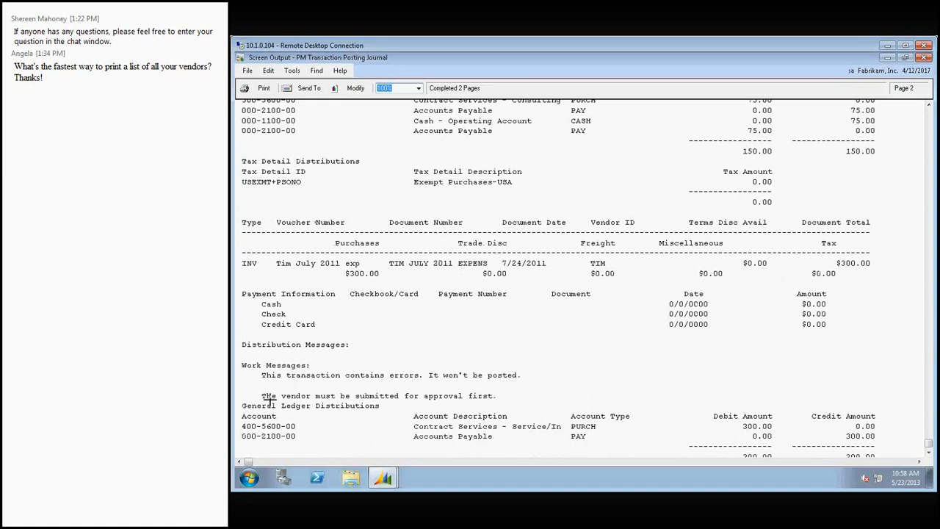
pyautogui.click(482, 395)
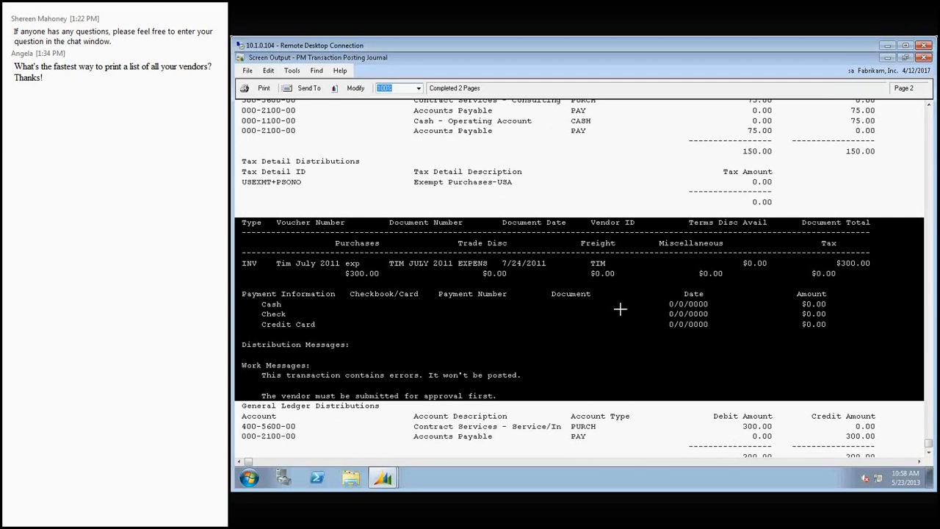
pyautogui.scroll(5, 620, 309)
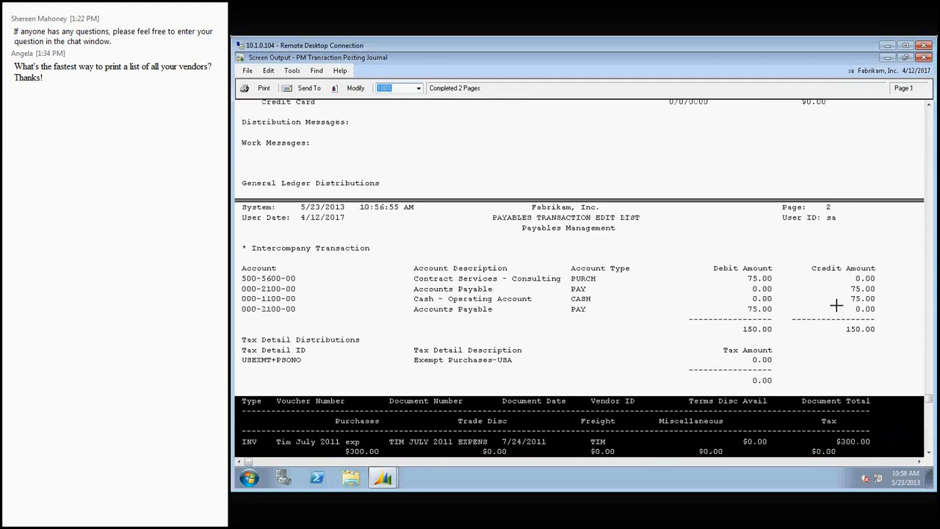
pyautogui.moveTo(929, 399); pyautogui.dragTo(921, 207)
pyautogui.click(925, 57)
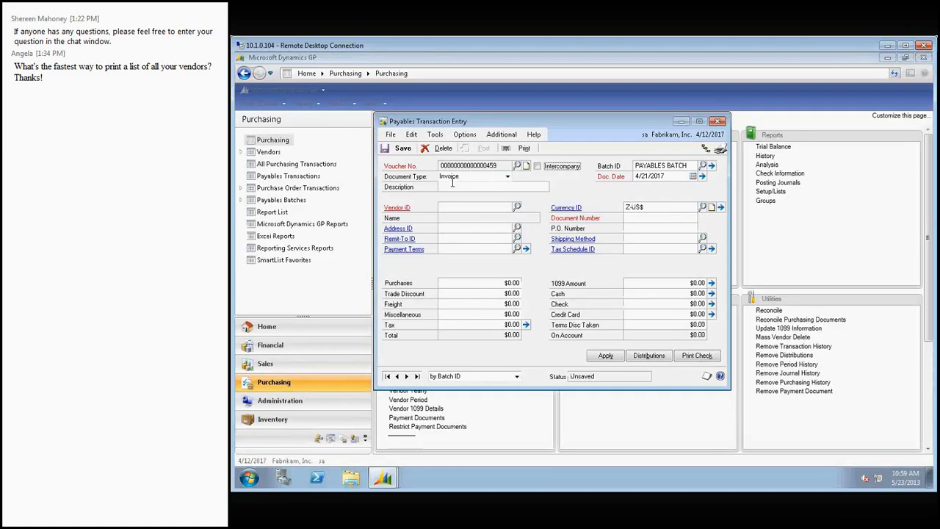
# Close the transaction entry and open PAYABLES BATCH with origin Payables Trx Entry in Payables Batch Entry
pyautogui.click(718, 121)
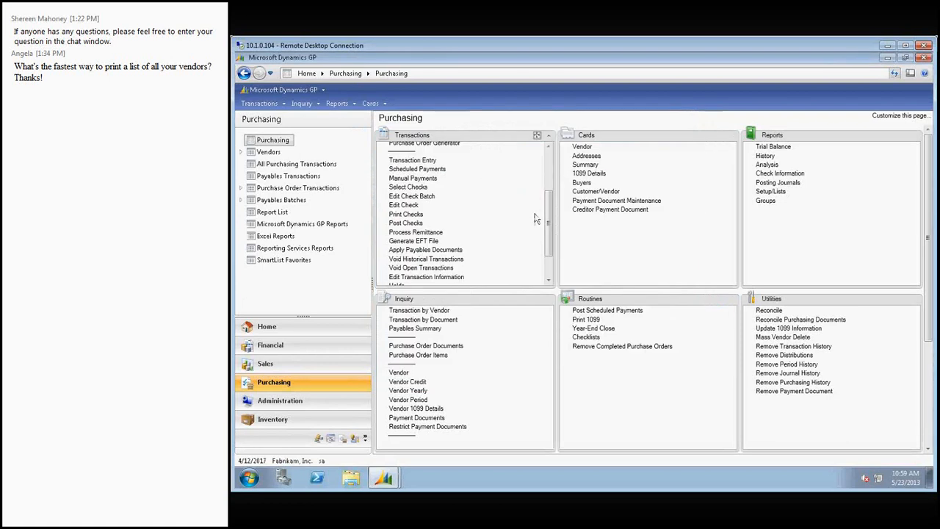
pyautogui.scroll(-2, 441, 249)
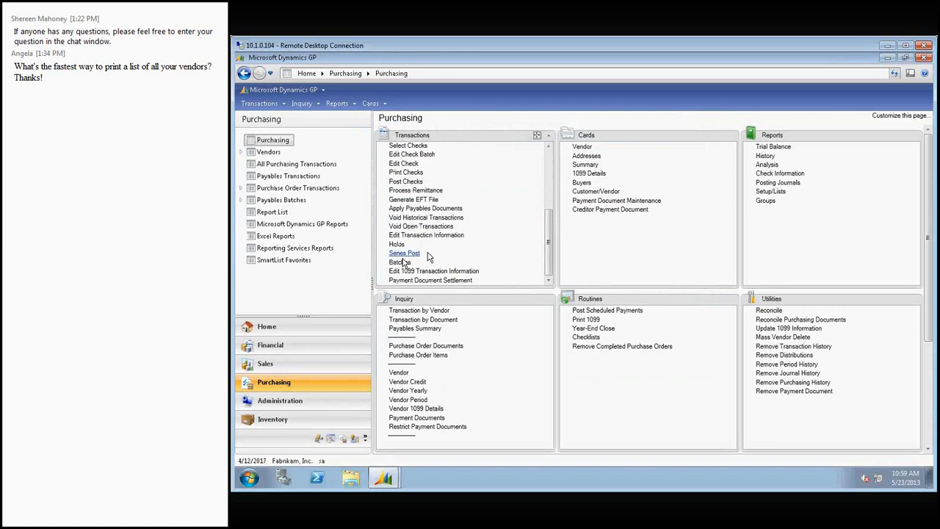
pyautogui.click(401, 264)
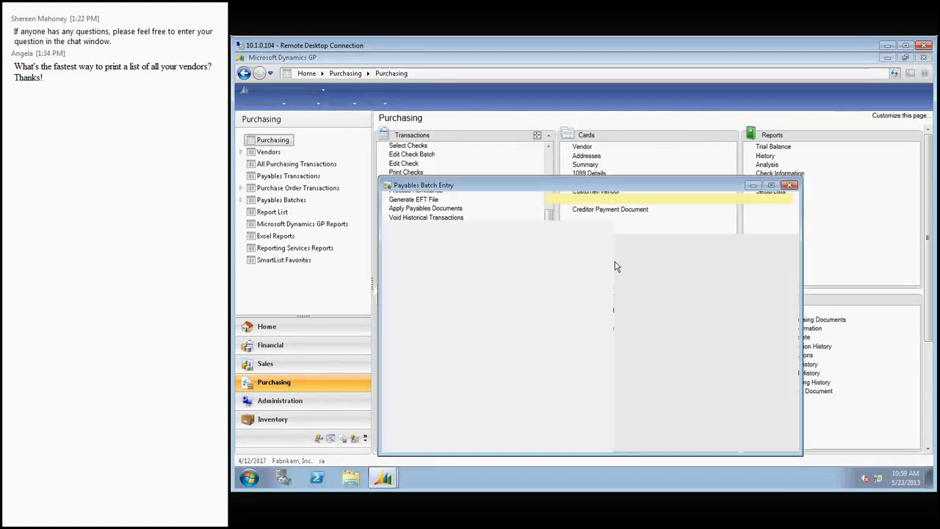
pyautogui.click(504, 246)
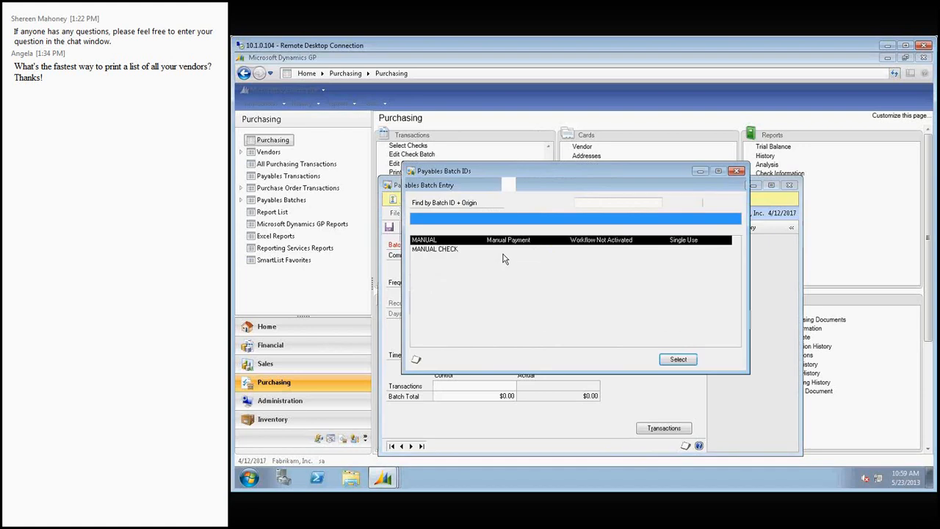
pyautogui.click(504, 258)
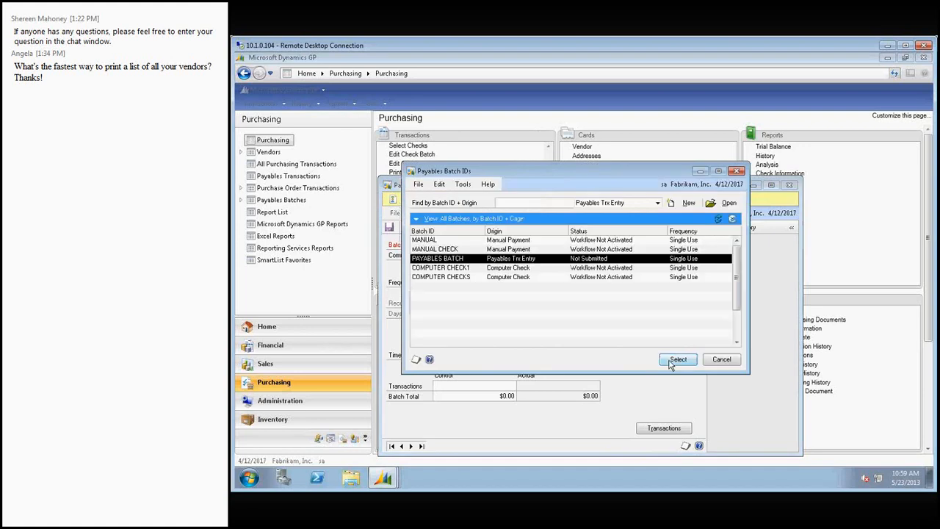
pyautogui.click(677, 359)
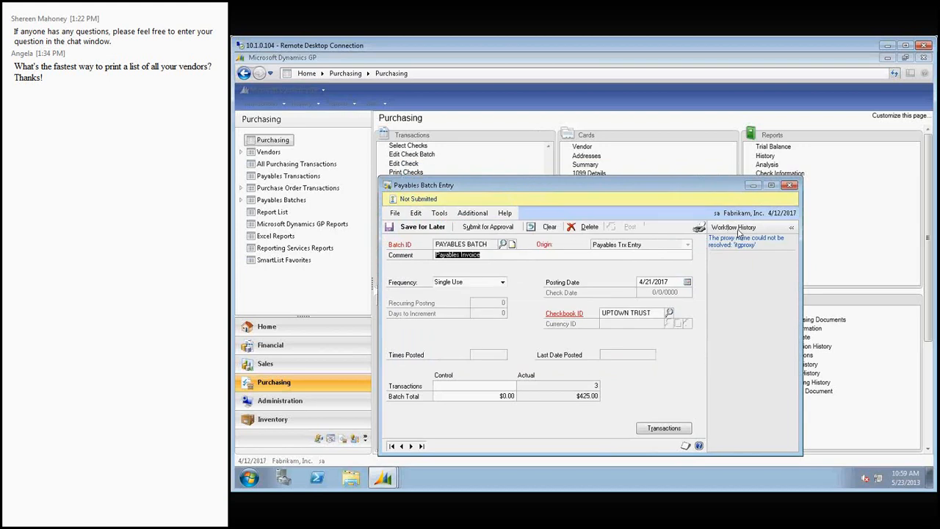
# Print the Transaction Edit List to the screen from the batch entry, and close both the report and the batch
pyautogui.hotkey('ctrl', 'p')
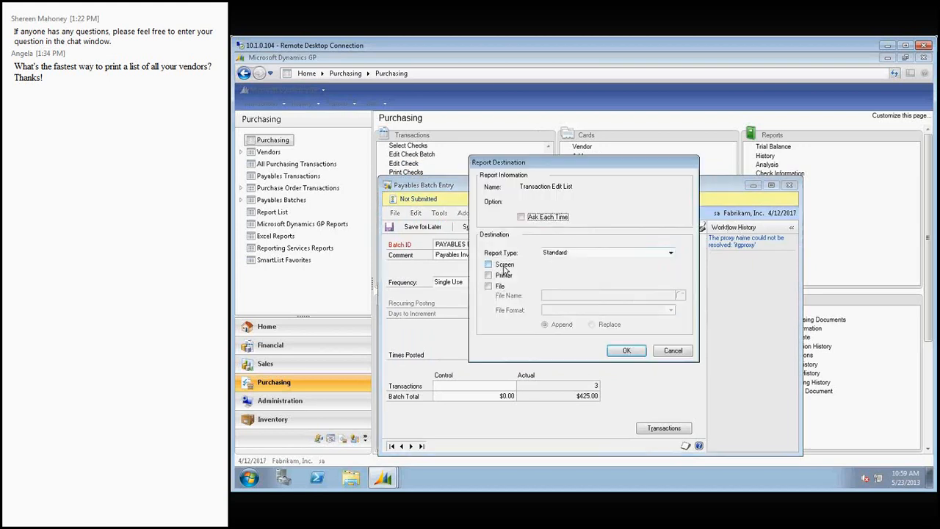
pyautogui.click(504, 266)
pyautogui.click(623, 352)
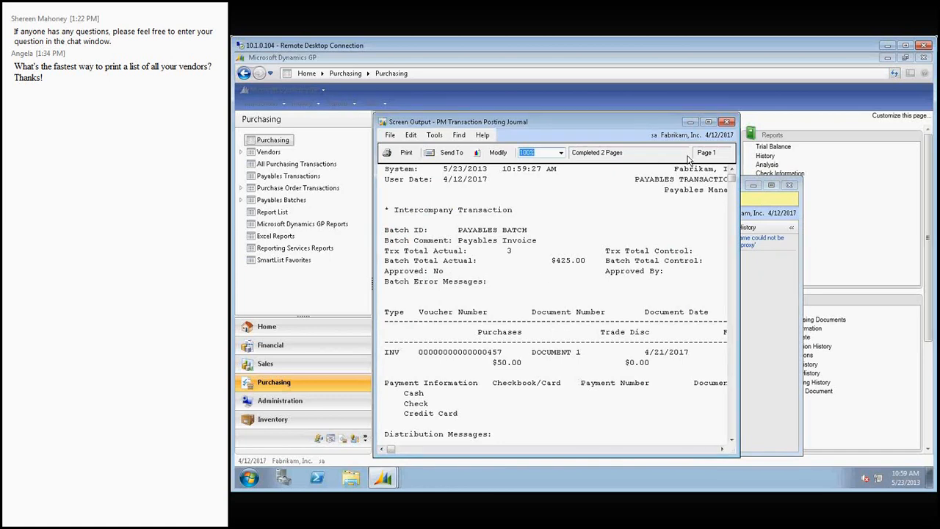
pyautogui.click(727, 123)
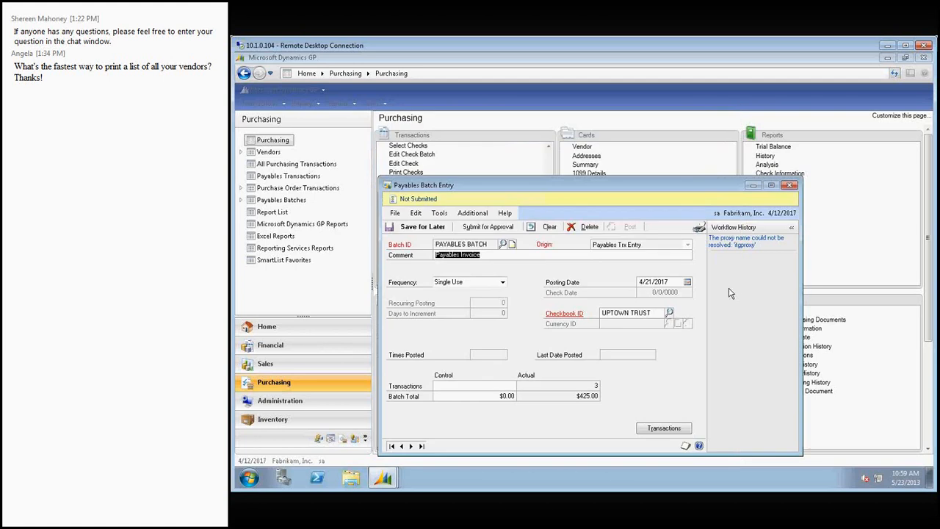
pyautogui.click(790, 186)
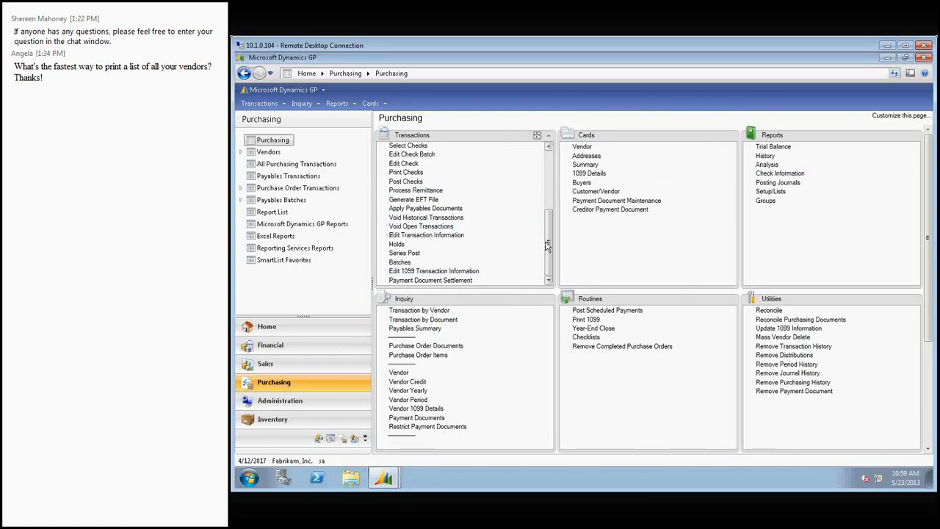
# Reopen the BERGERON0001 voucher in Payables Transaction Entry from the voucher lookup
pyautogui.moveTo(548, 246); pyautogui.dragTo(548, 184)
pyautogui.click(408, 151)
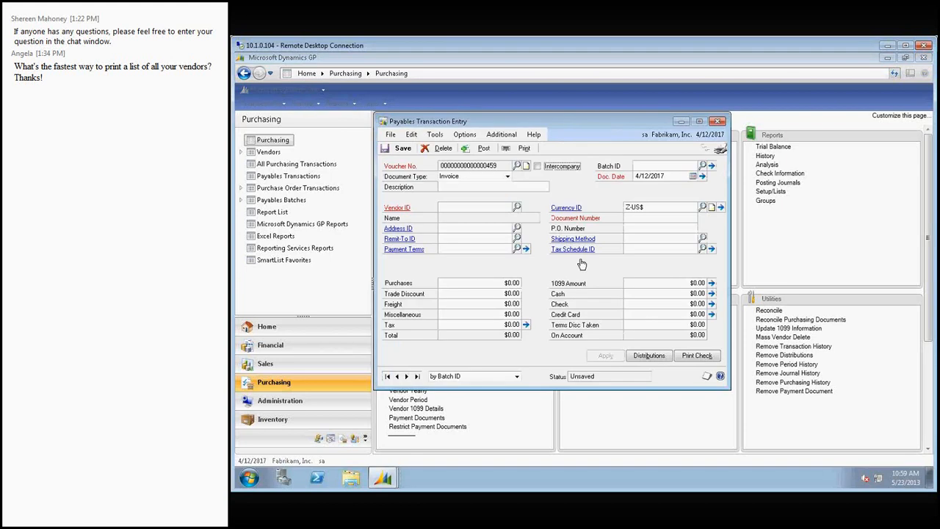
pyautogui.click(517, 166)
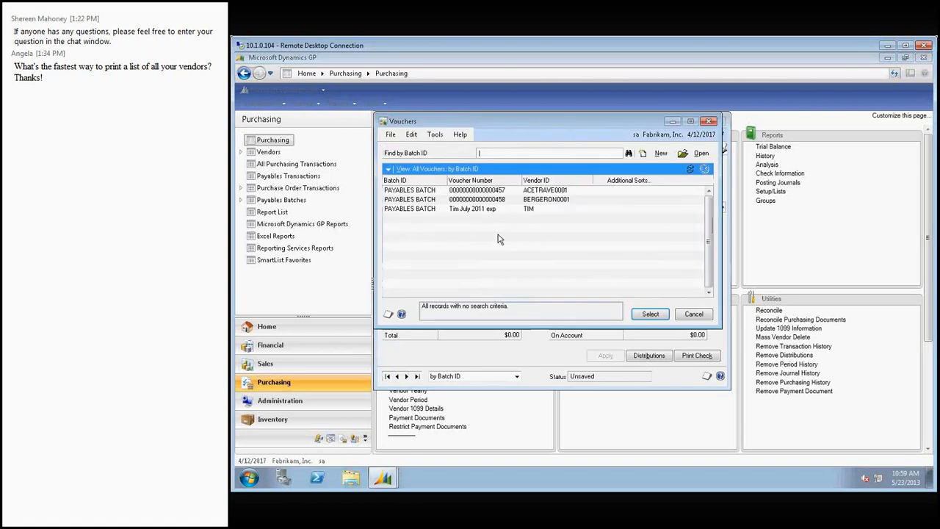
pyautogui.click(475, 200)
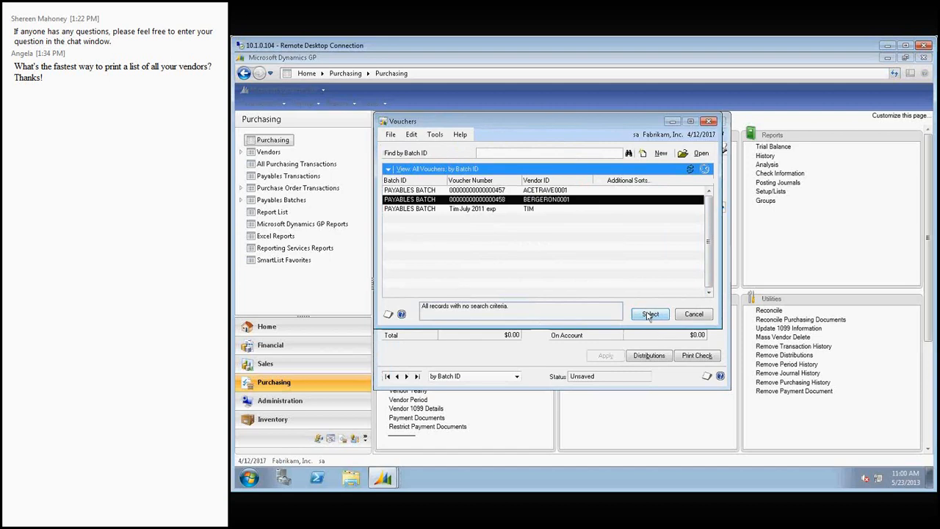
pyautogui.click(650, 314)
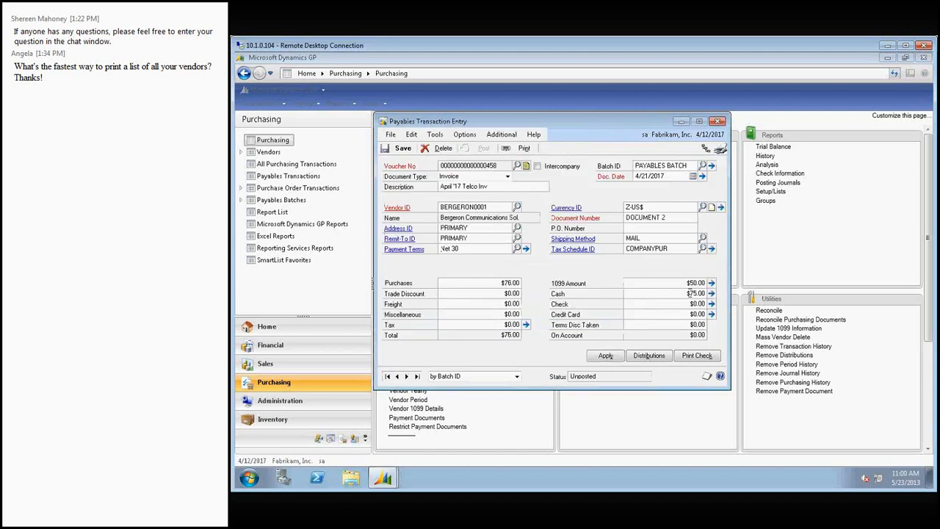
# Set the voucher's cash payment to $0.00 and open its distributions
pyautogui.click(691, 293)
pyautogui.write('0')
pyautogui.click(649, 355)
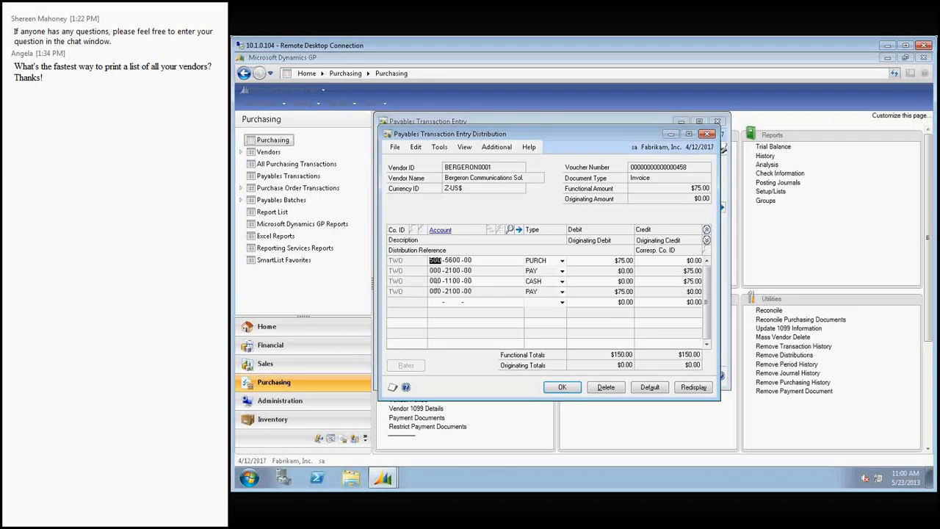
# Delete the CASH line and the debit PAY line from the voucher's distributions, and accept the distribution entry
pyautogui.click(436, 281)
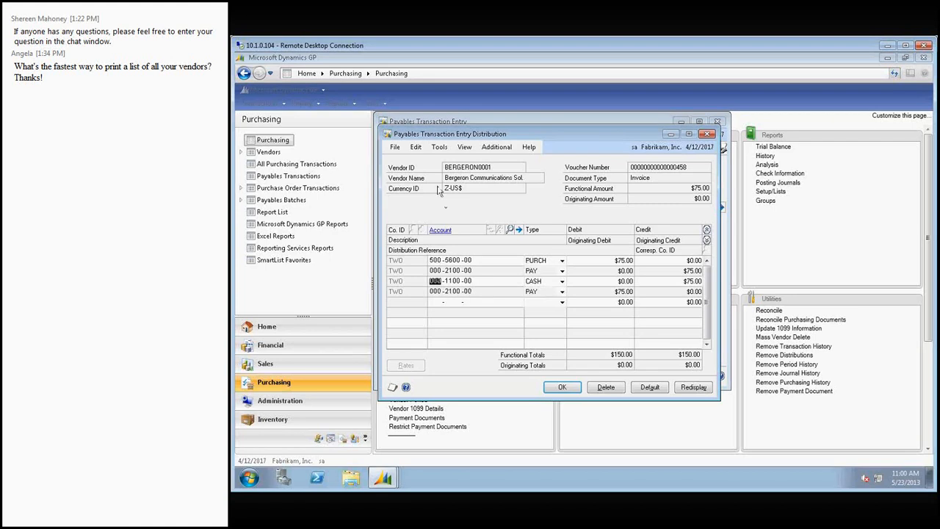
pyautogui.click(416, 147)
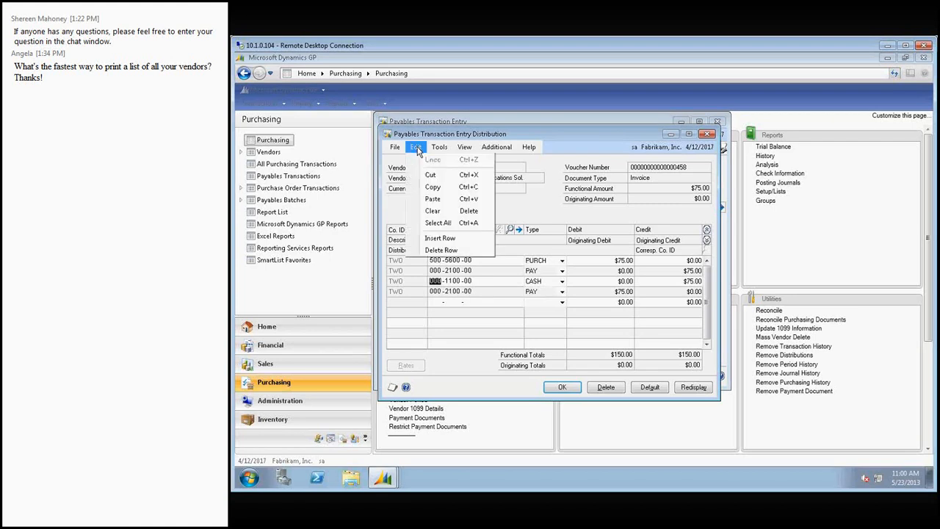
pyautogui.click(441, 250)
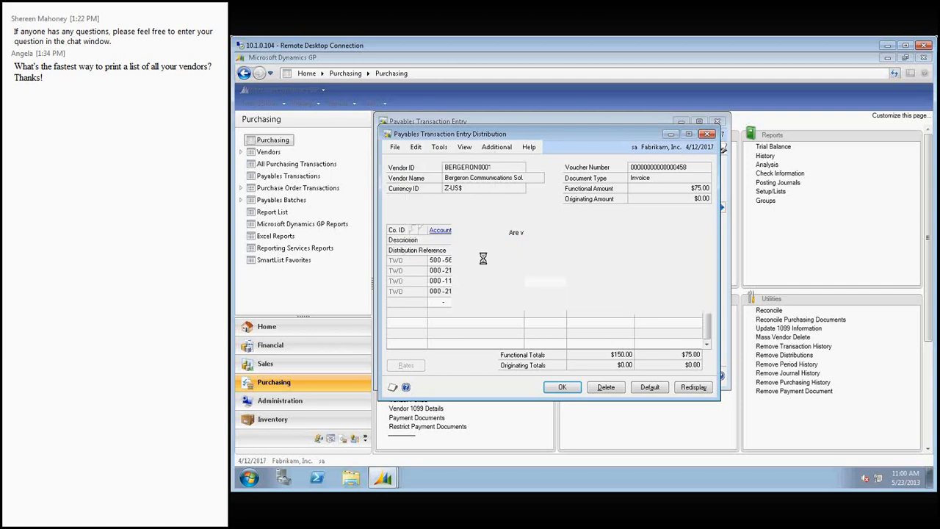
pyautogui.click(417, 147)
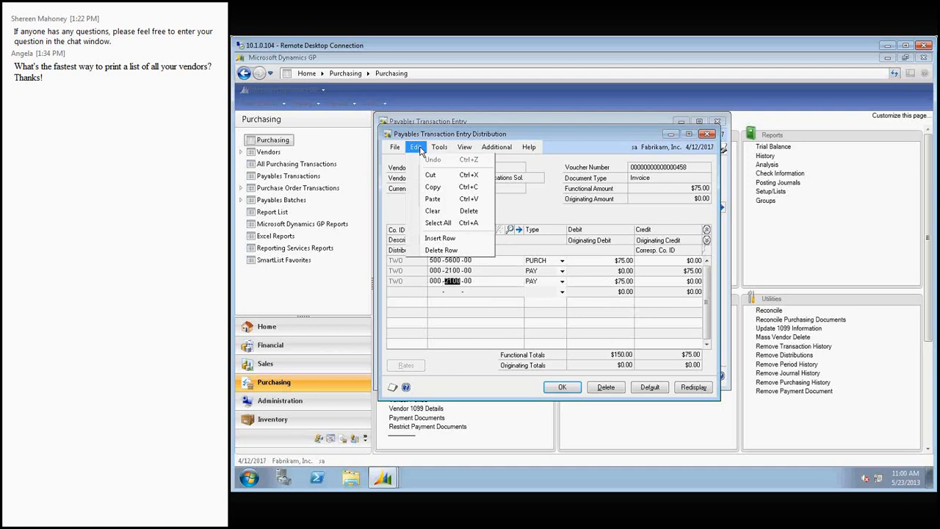
pyautogui.click(440, 251)
pyautogui.click(504, 295)
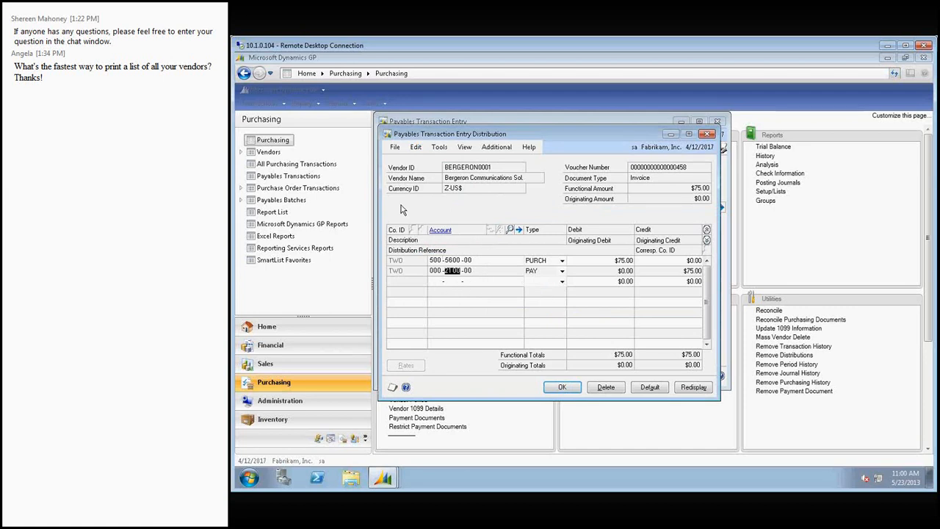
pyautogui.click(415, 147)
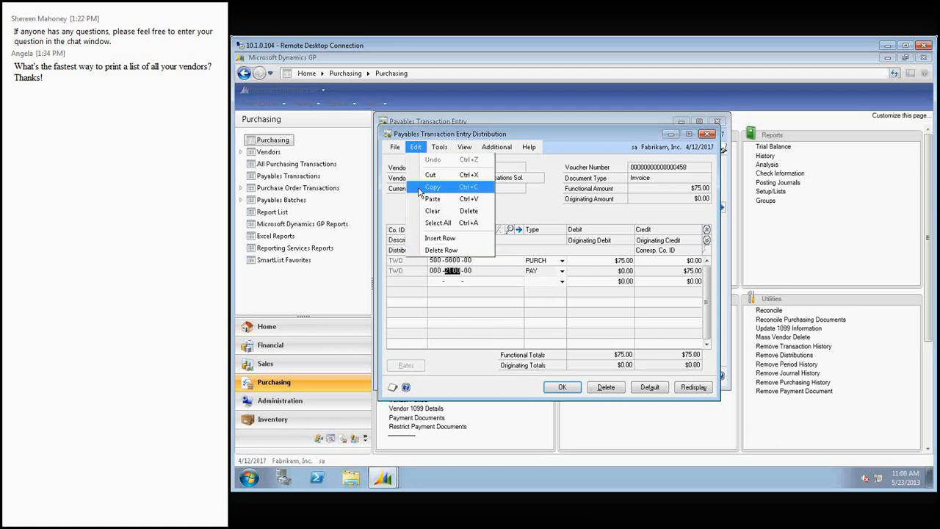
pyautogui.click(561, 388)
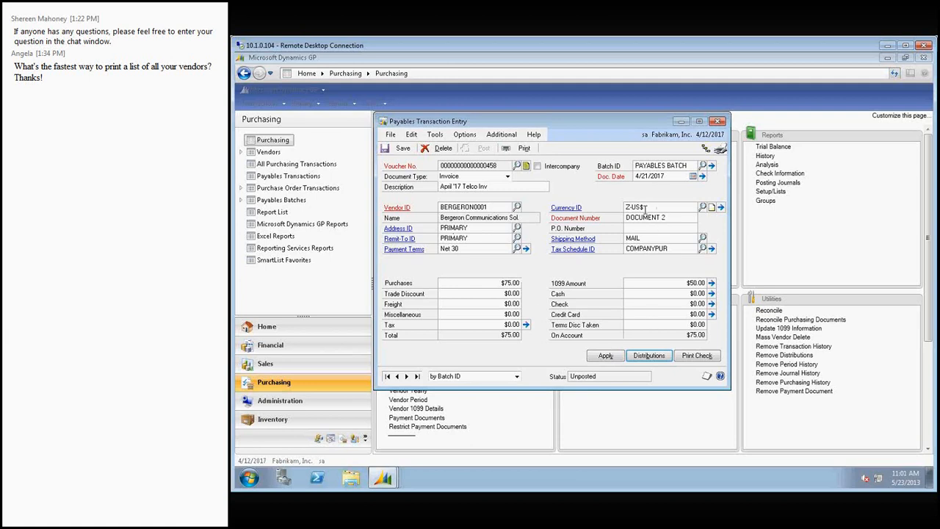
# Clear the voucher's batch ID and try to post the voucher individually without a batch
pyautogui.click(712, 166)
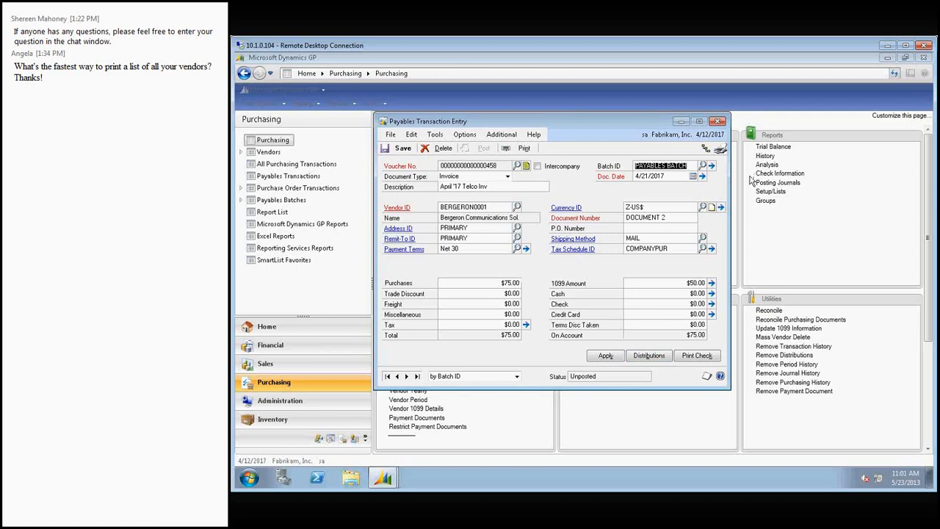
pyautogui.press('Delete')
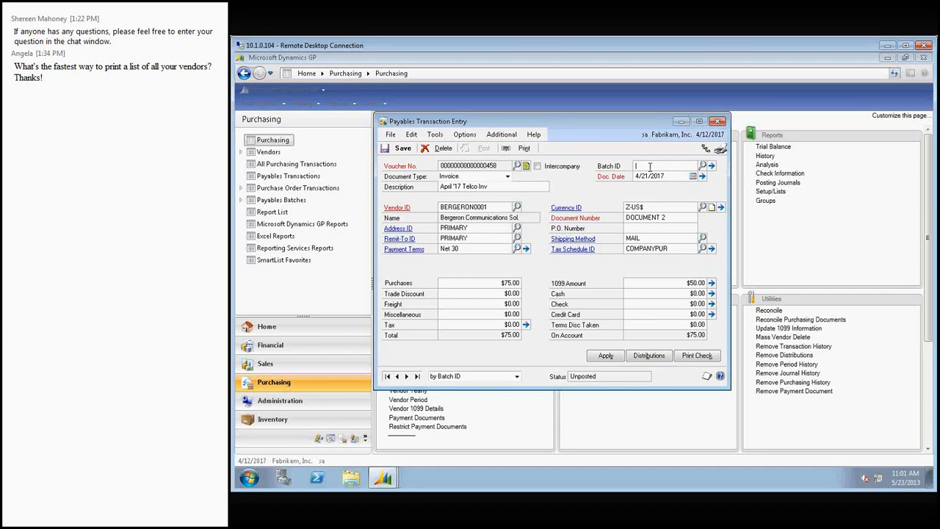
pyautogui.click(703, 167)
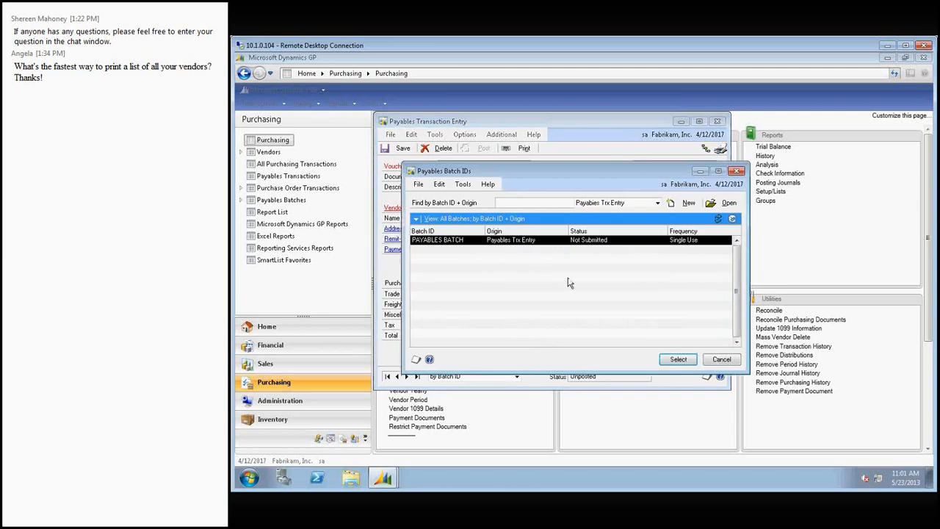
pyautogui.click(718, 361)
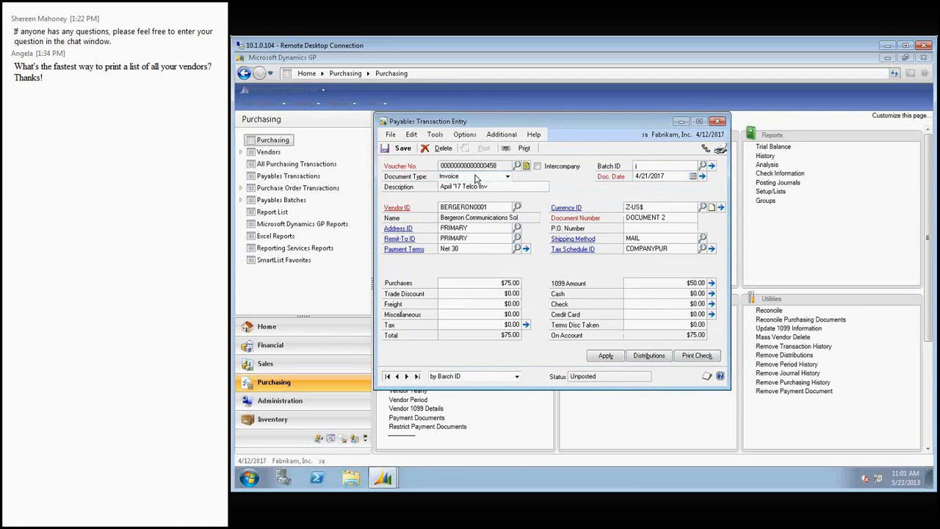
pyautogui.click(484, 150)
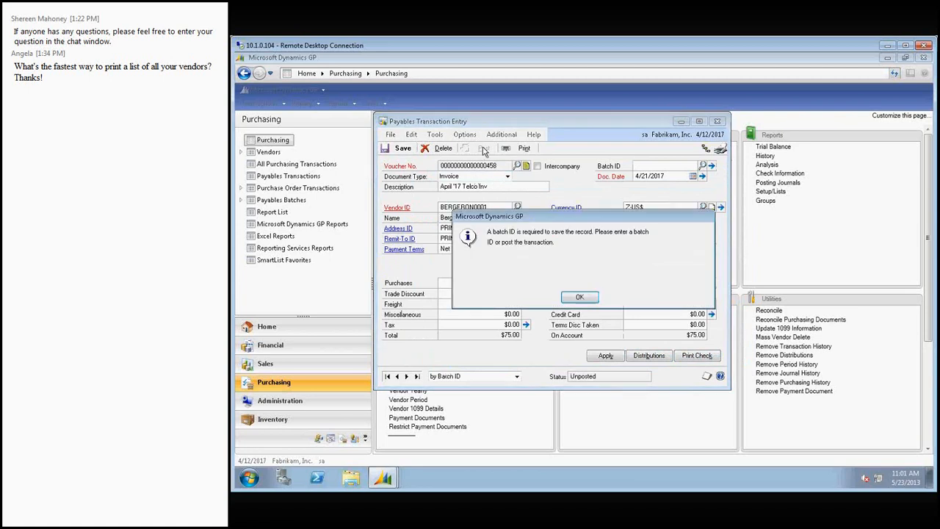
pyautogui.click(582, 298)
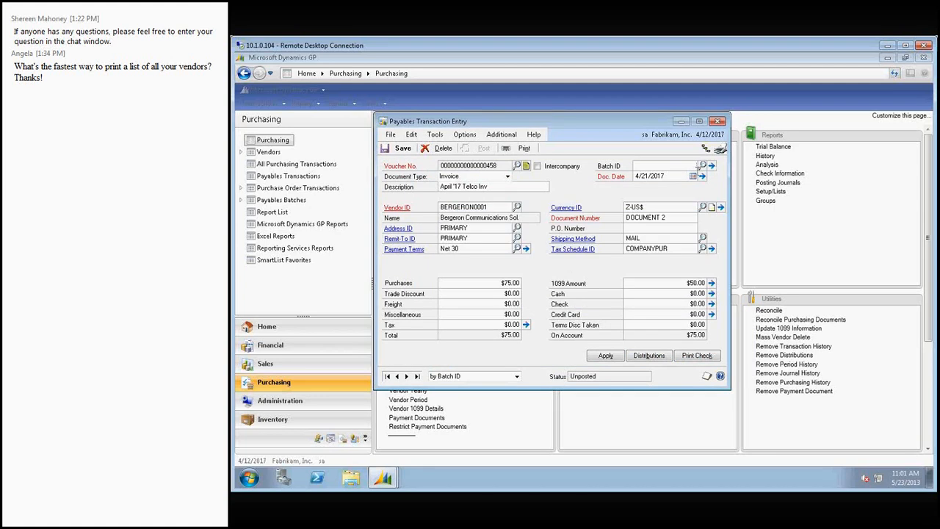
# Assign the voucher to PAYABLES BATCH from the batch lookup, save it, and close the transaction entry
pyautogui.click(703, 166)
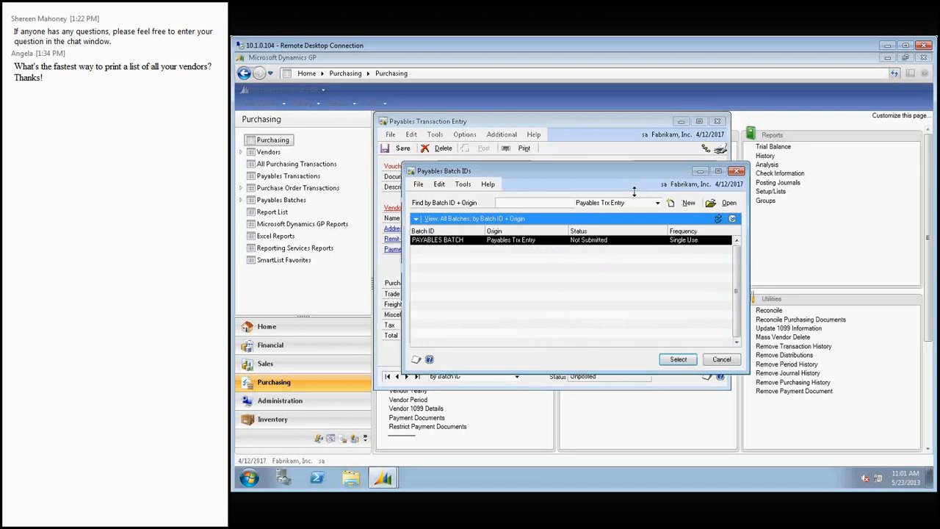
pyautogui.doubleClick(614, 241)
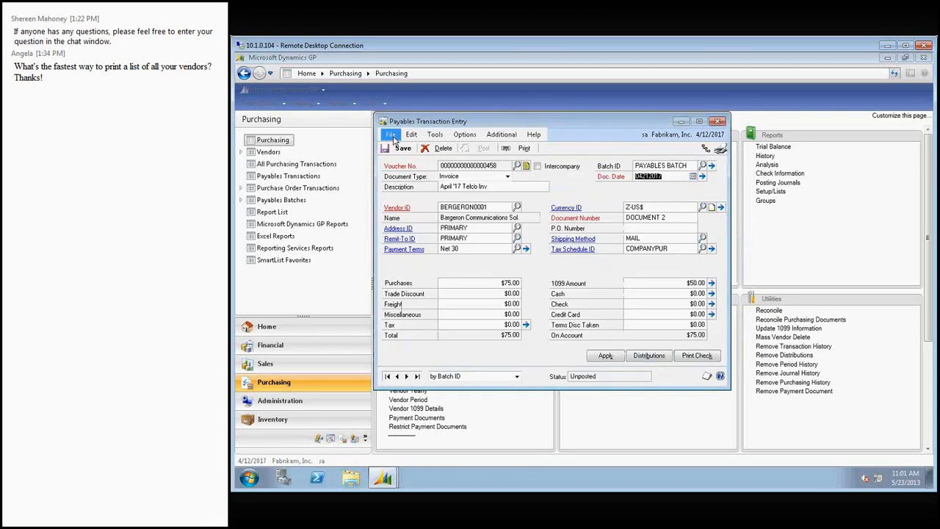
pyautogui.click(402, 148)
pyautogui.click(718, 122)
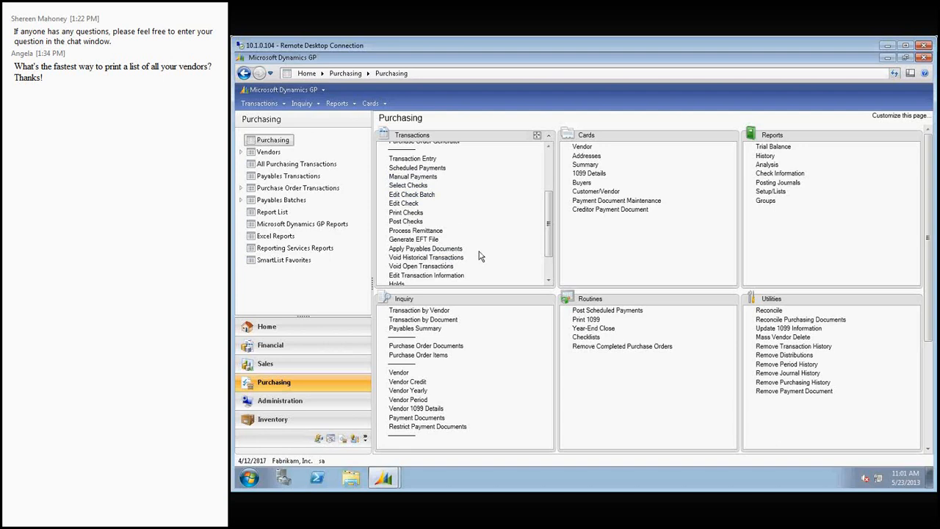
# Open Payables Batch Entry from the Purchasing transactions and look over the existing payables batch IDs
pyautogui.scroll(3, 478, 255)
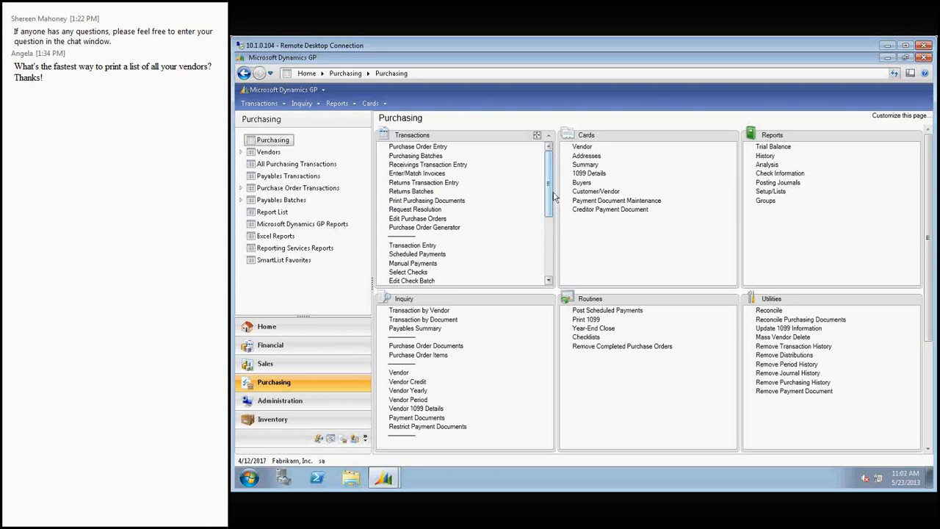
pyautogui.moveTo(548, 196); pyautogui.dragTo(550, 236)
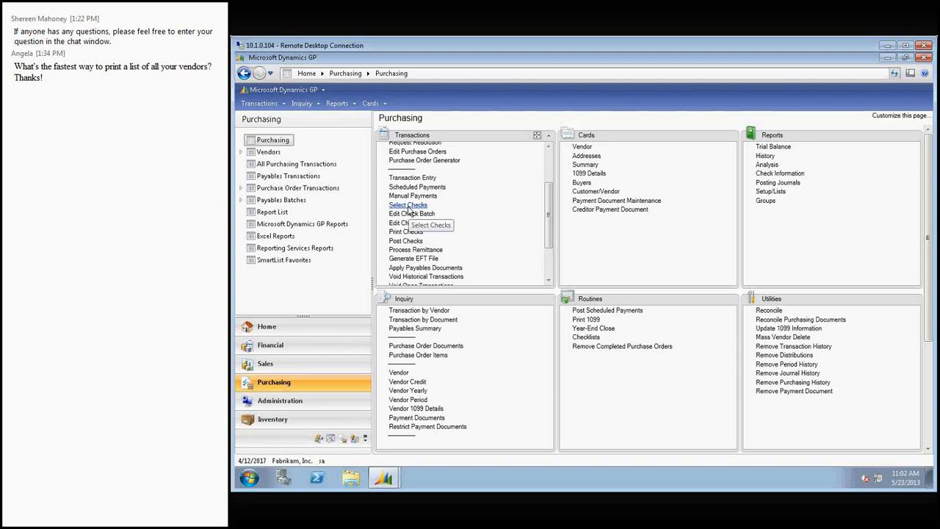
pyautogui.scroll(-2, 415, 265)
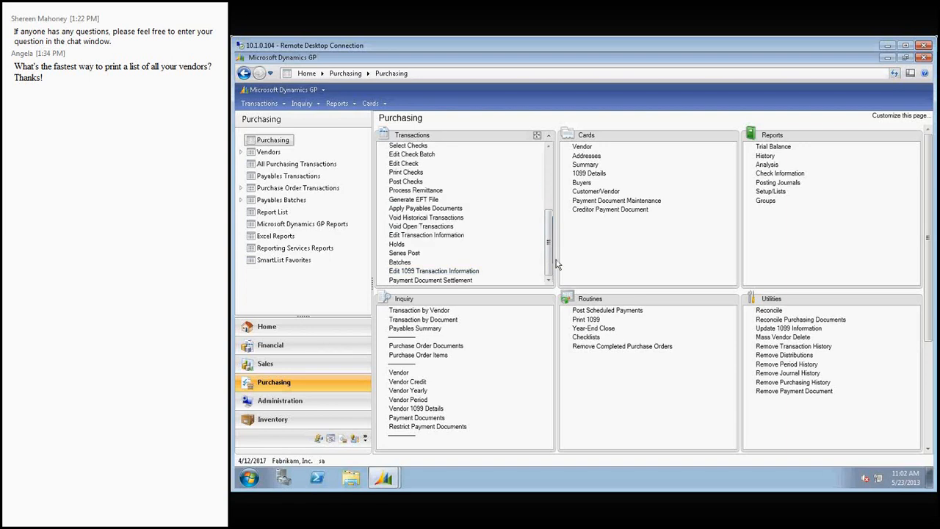
pyautogui.click(400, 263)
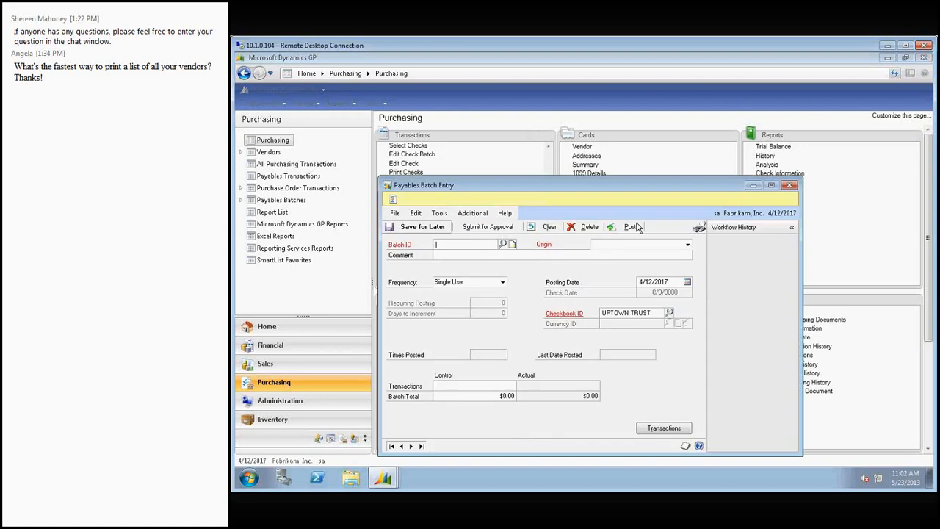
pyautogui.click(504, 244)
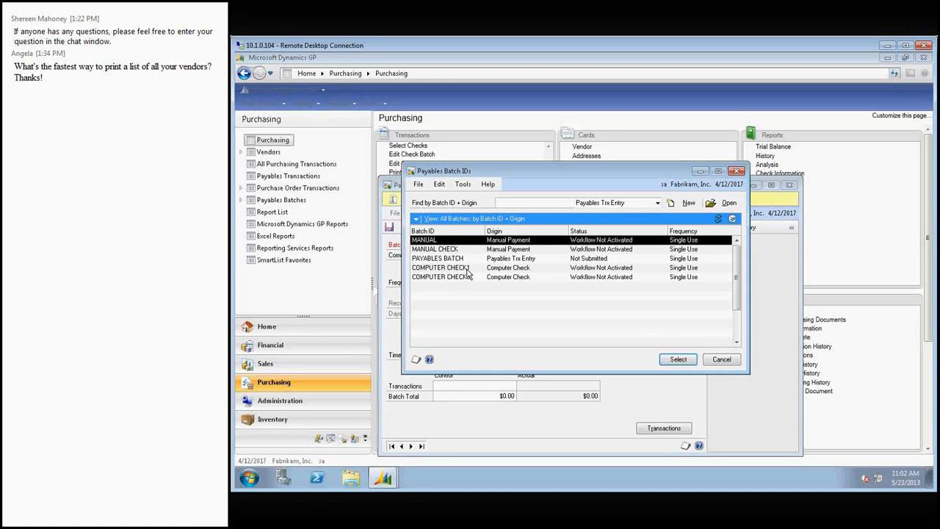
pyautogui.click(721, 361)
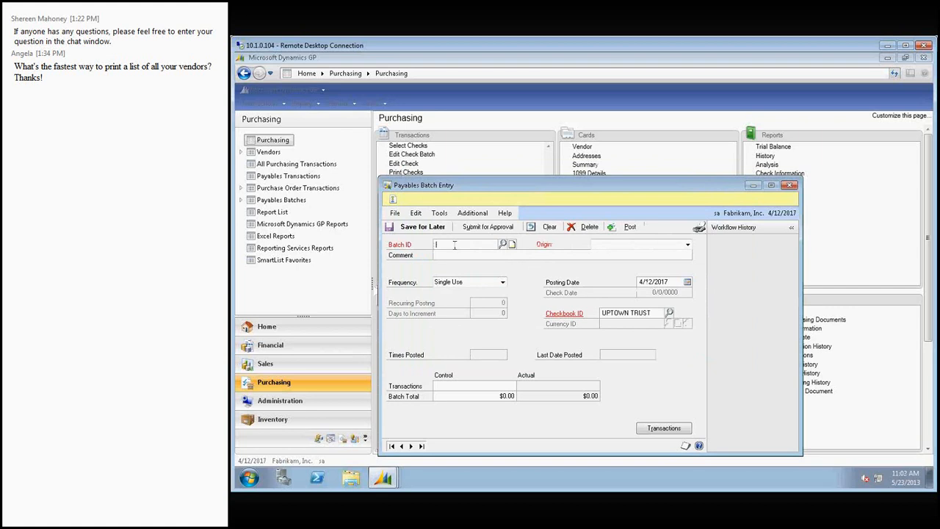
# Enter the new batch ID APBASICSCK with the comment "AP Basics class Select Checks"
pyautogui.write('APBAS')
pyautogui.write('CS')
pyautogui.write('C')
pyautogui.write('K')
pyautogui.write('AP')
pyautogui.write(' Basics c')
pyautogui.write('lass')
pyautogui.write("'Select")
pyautogui.write(' Checks')
# Set the batch origin to Computer Check and choose UPTOWN TRUST as its checkbook
pyautogui.click(638, 245)
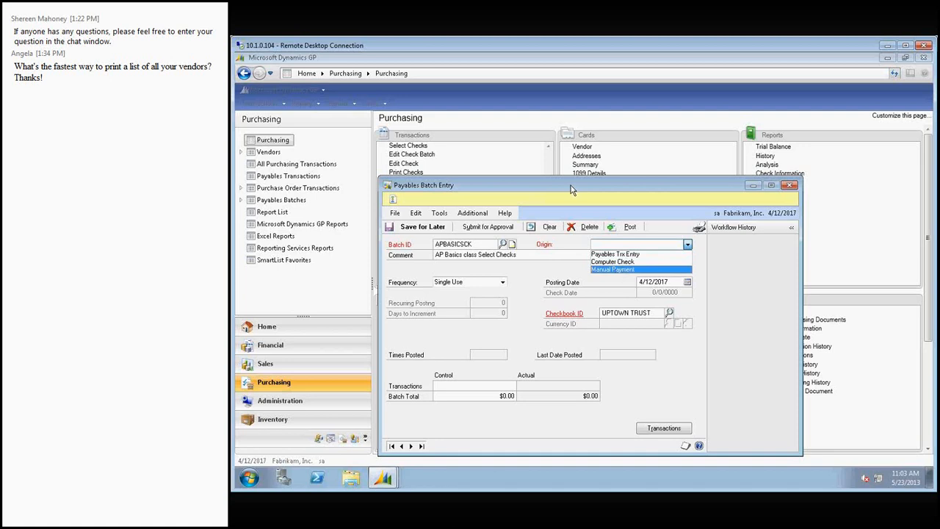
pyautogui.click(687, 245)
pyautogui.click(687, 246)
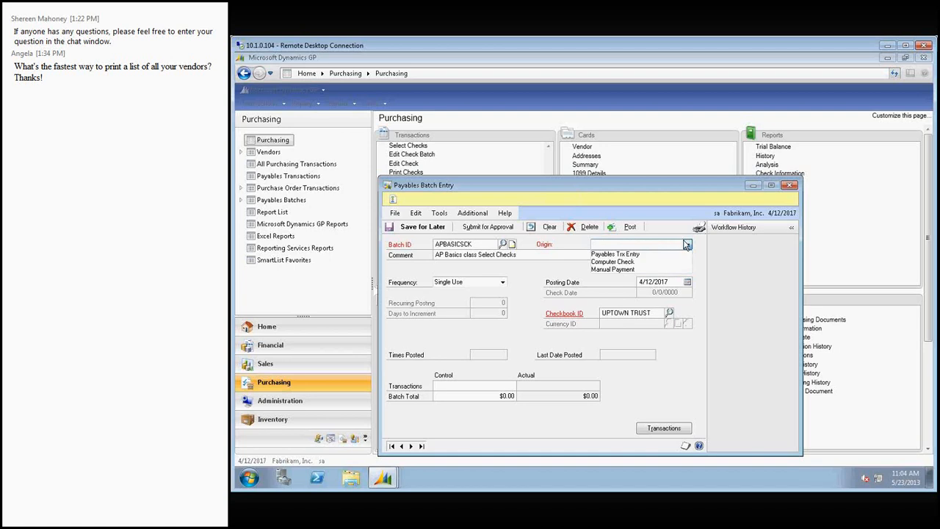
pyautogui.click(636, 263)
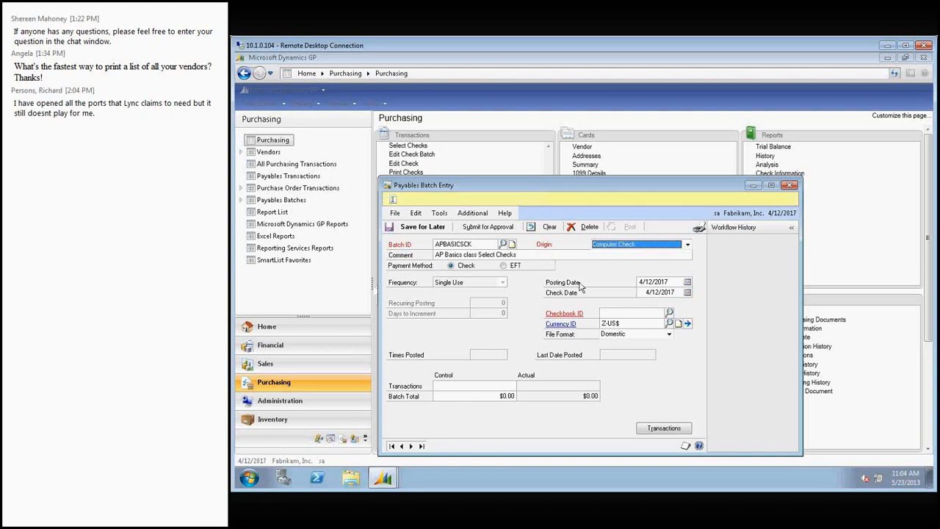
pyautogui.moveTo(564, 185); pyautogui.dragTo(680, 178)
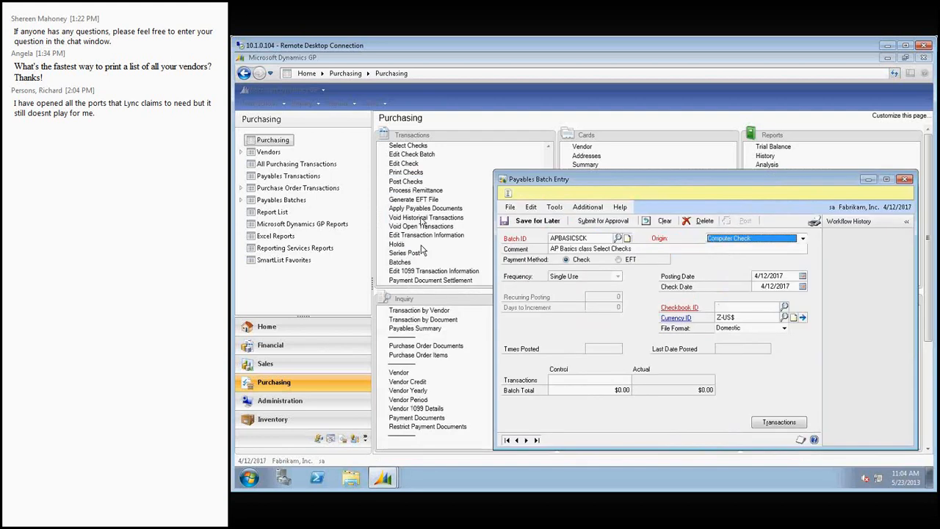
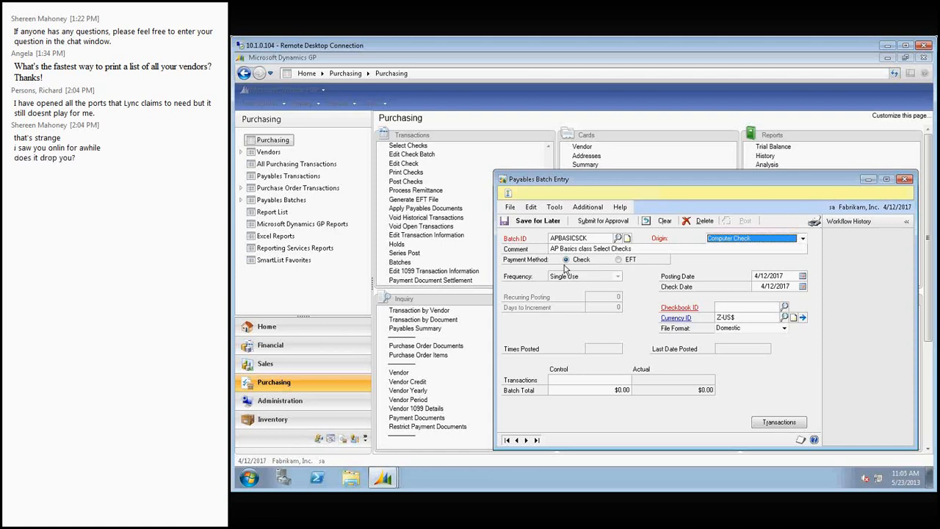
pyautogui.click(784, 307)
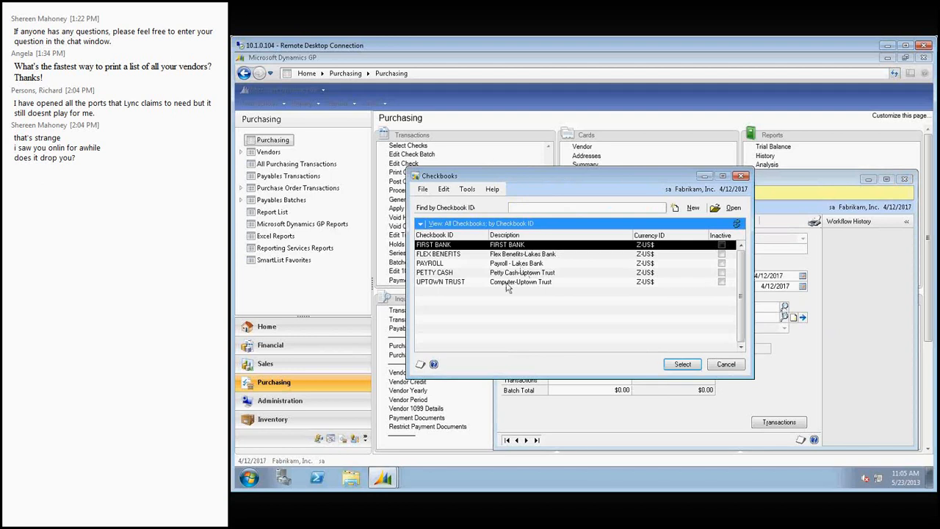
pyautogui.click(507, 284)
pyautogui.click(683, 365)
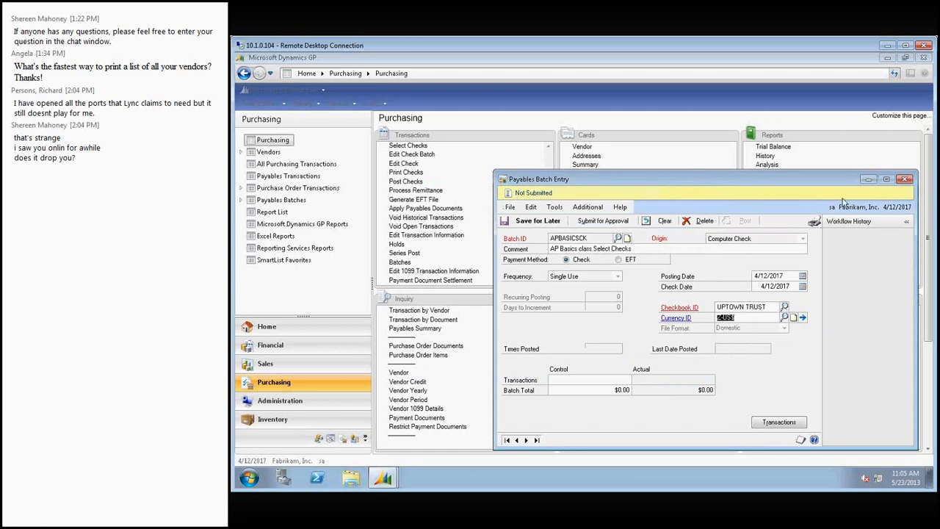
# Save the batch by bringing up its transaction destinations, dismiss them, and close Payables Batch Entry
pyautogui.click(779, 423)
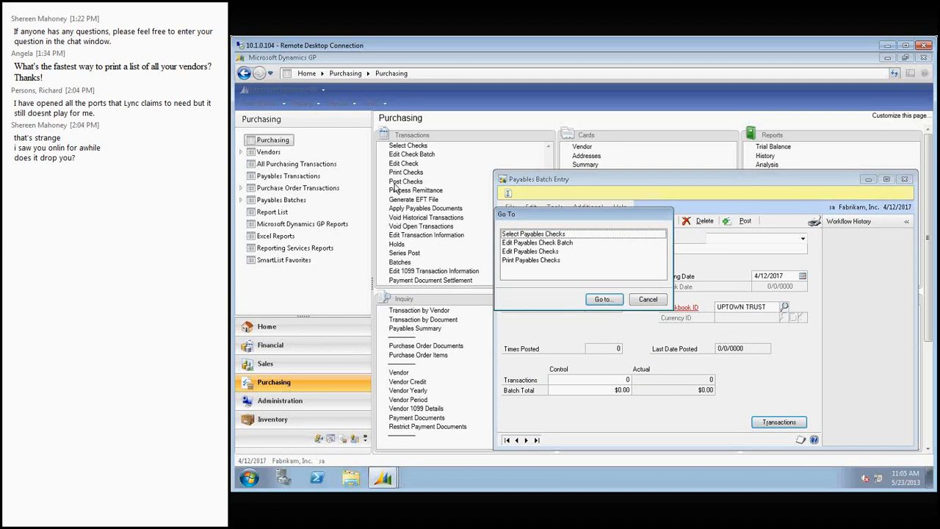
pyautogui.click(647, 301)
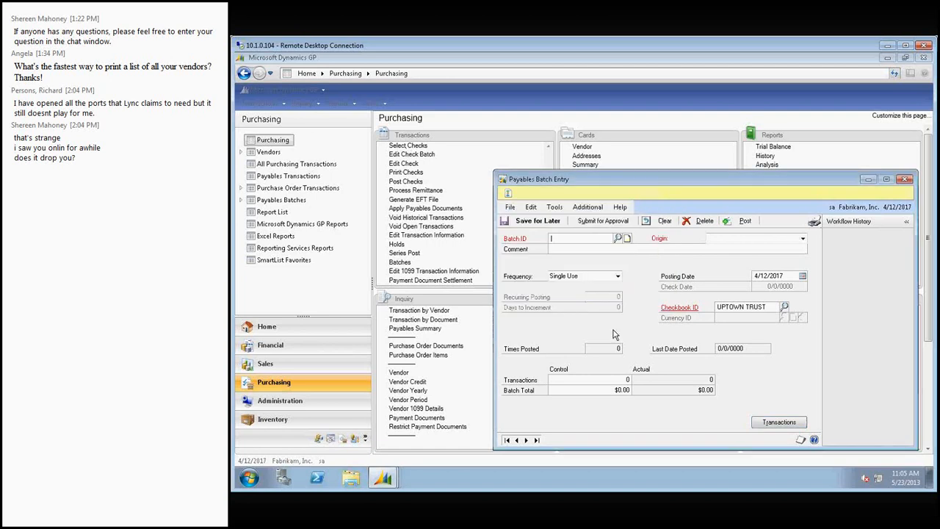
pyautogui.click(905, 179)
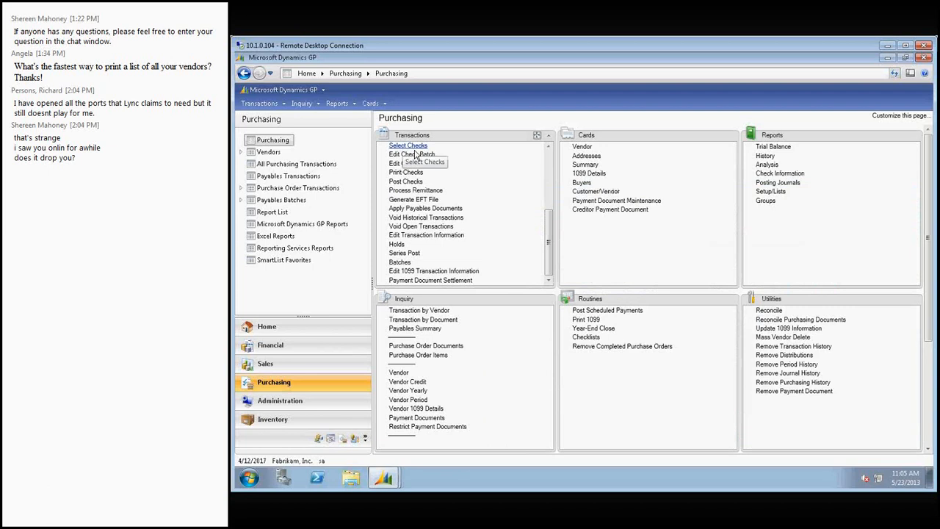
# Open Select Payables Checks from the Purchasing transactions
pyautogui.scroll(2, 539, 235)
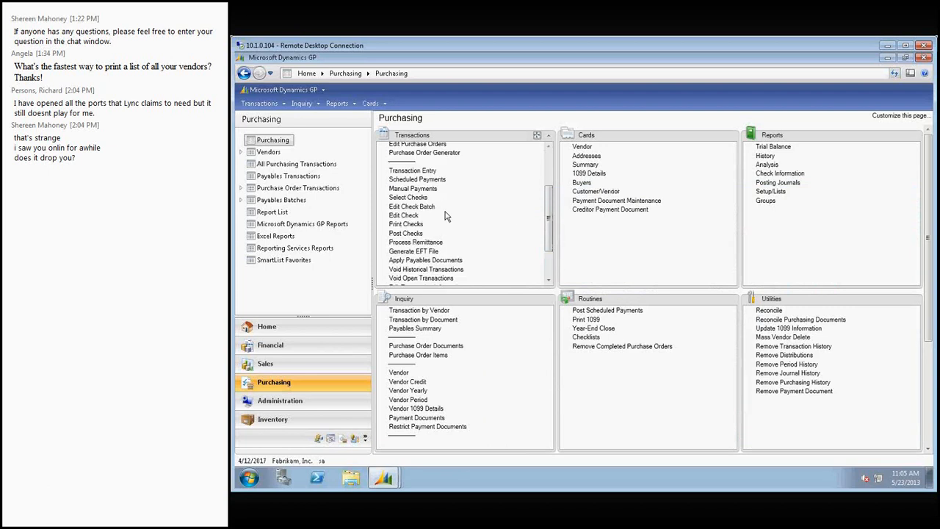
pyautogui.click(409, 197)
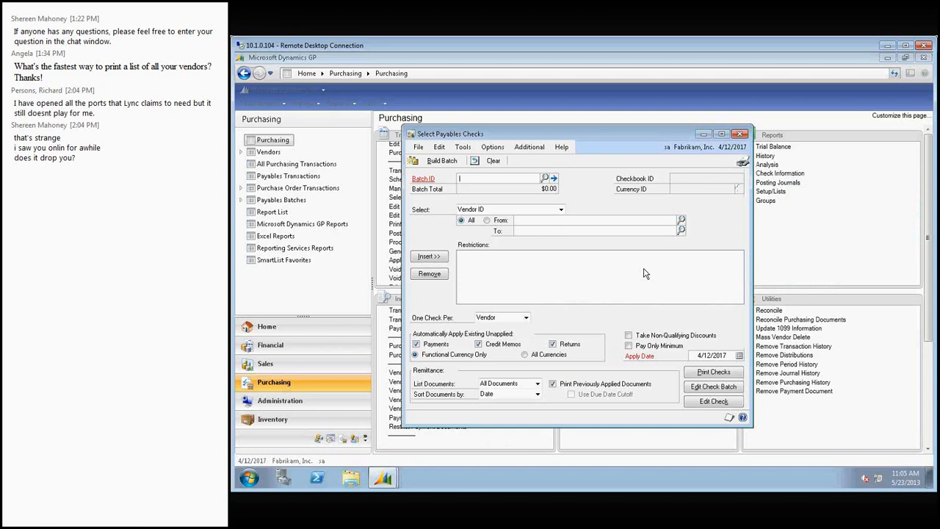
# Load the APBASICSCK batch for check selection and set the selection criterion to Due Date/Discount Date Cutoff
pyautogui.click(547, 180)
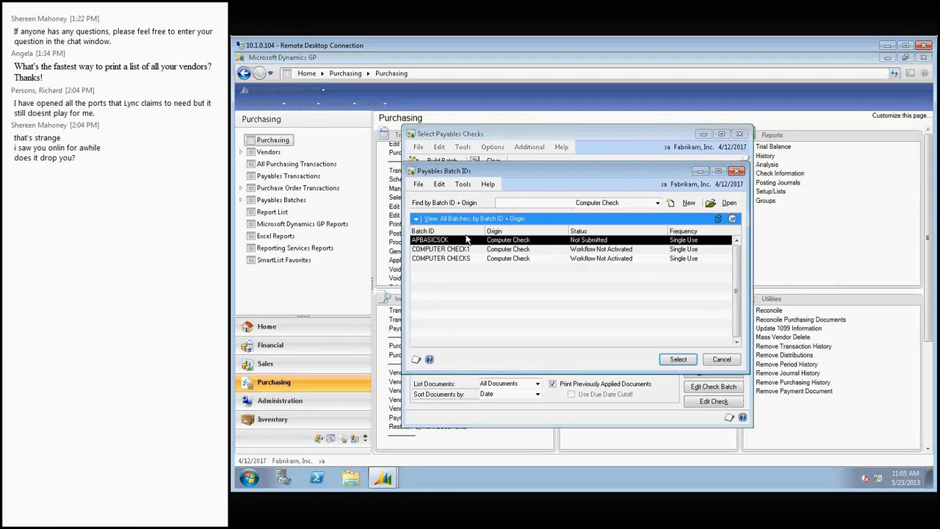
pyautogui.click(676, 360)
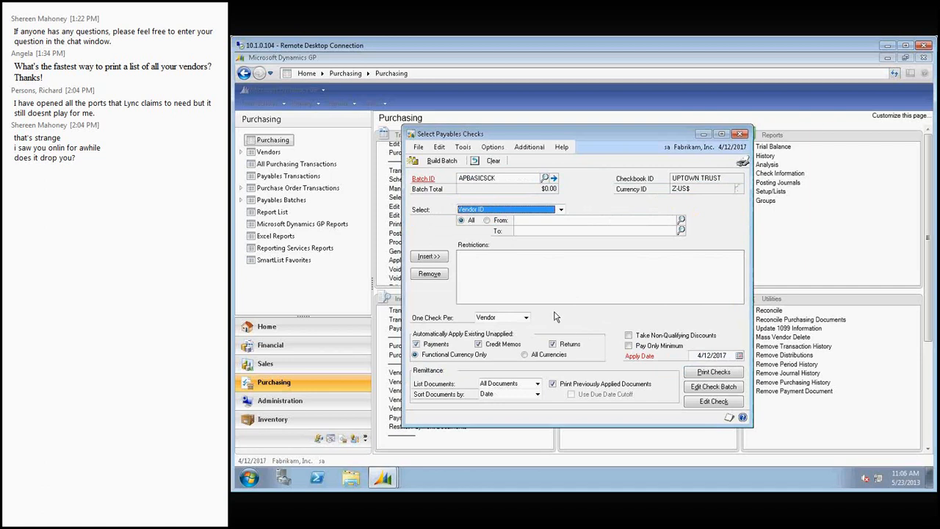
pyautogui.click(560, 210)
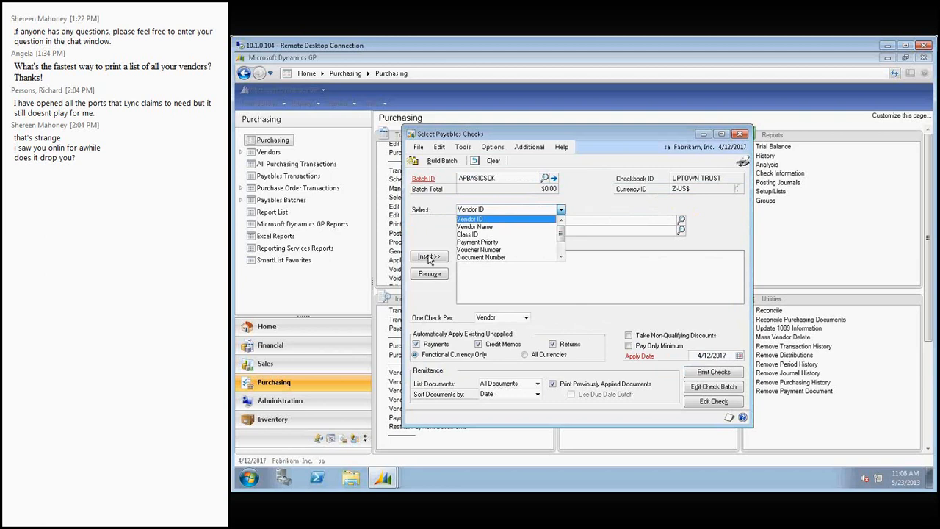
pyautogui.moveTo(561, 237); pyautogui.dragTo(561, 251)
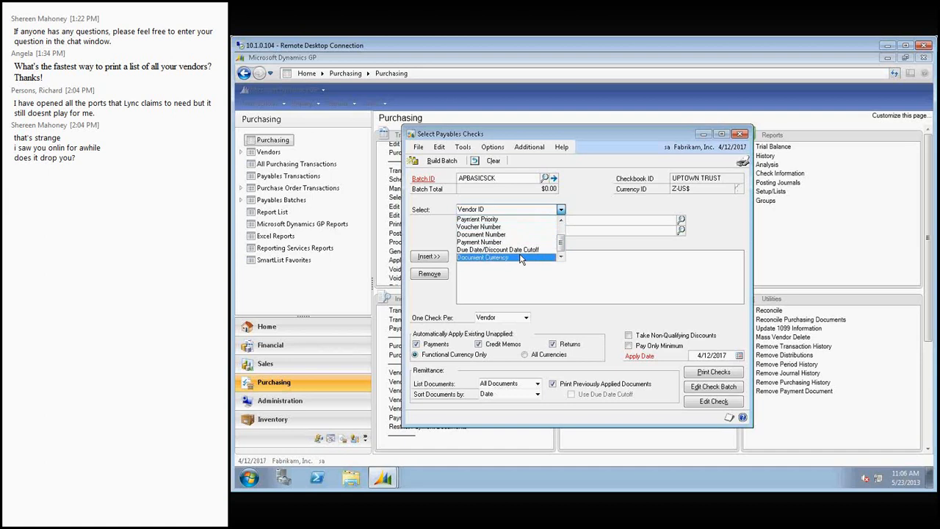
pyautogui.scroll(3, 542, 223)
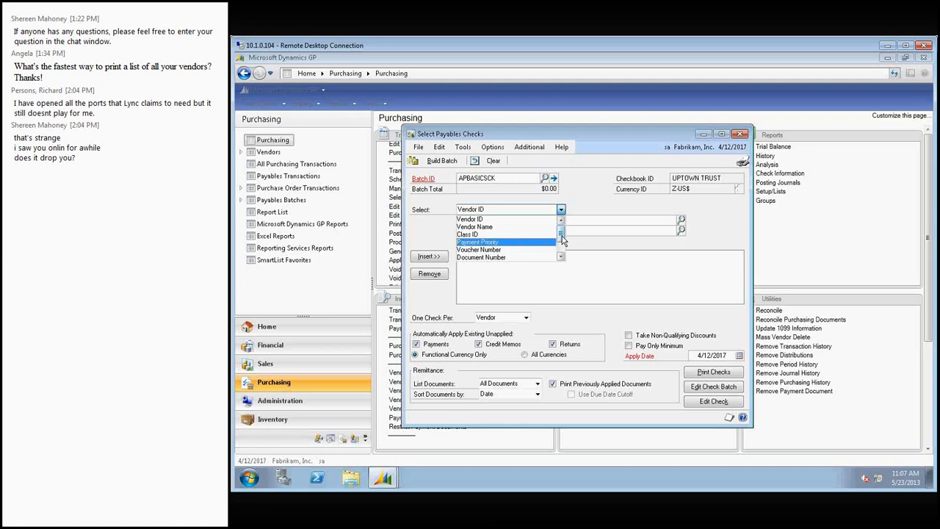
pyautogui.scroll(-3, 562, 238)
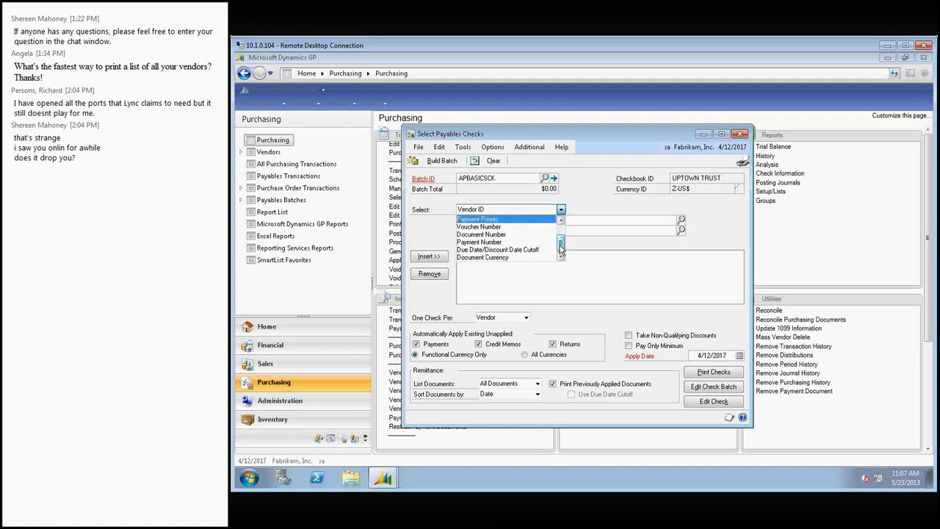
pyautogui.click(484, 253)
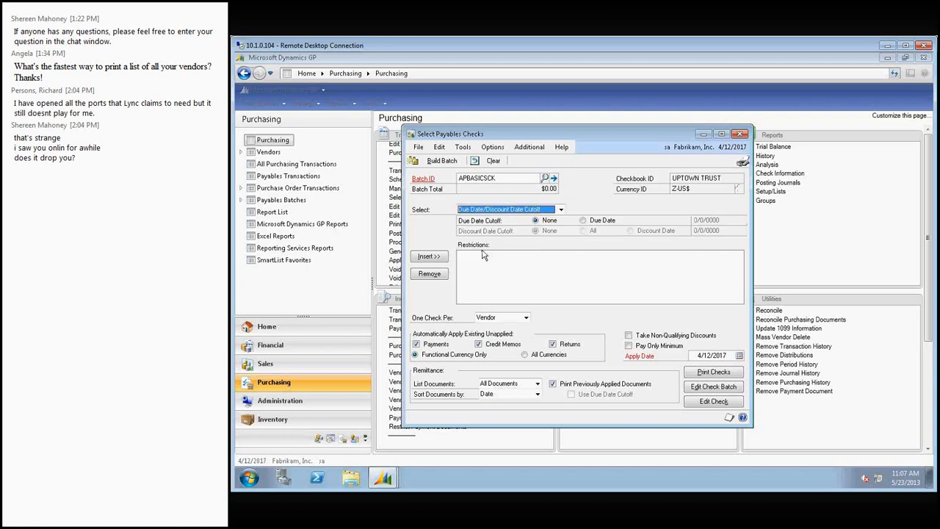
# Try the Due Date option with its calendar for the due date cutoff, and return the cutoff to None
pyautogui.click(584, 221)
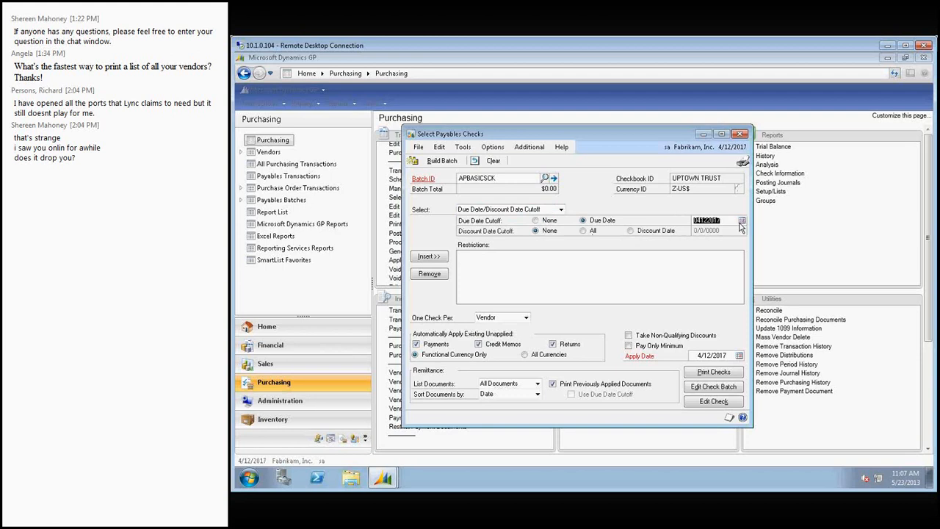
pyautogui.click(742, 220)
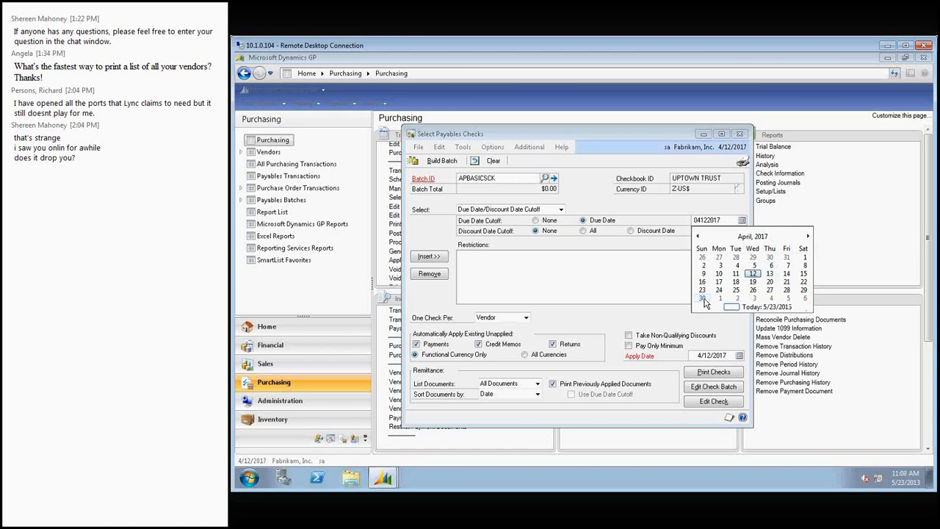
pyautogui.click(601, 324)
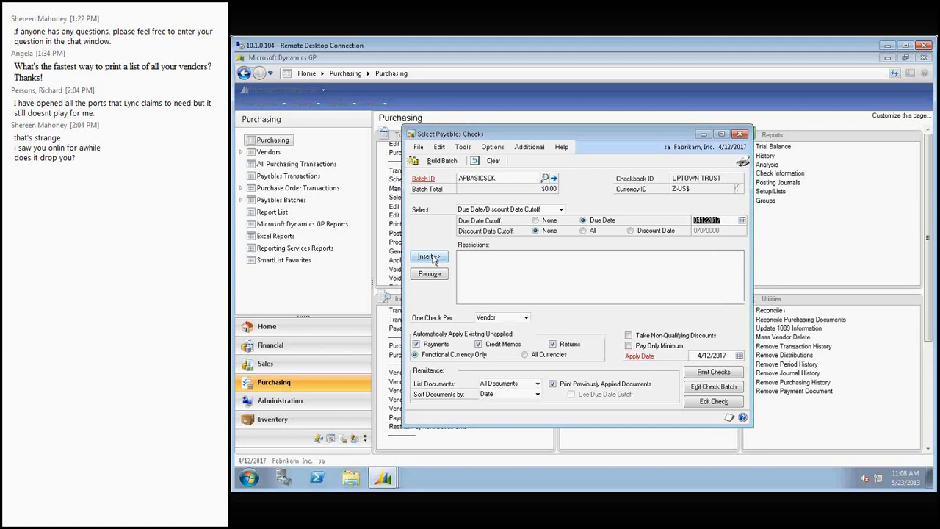
pyautogui.click(547, 222)
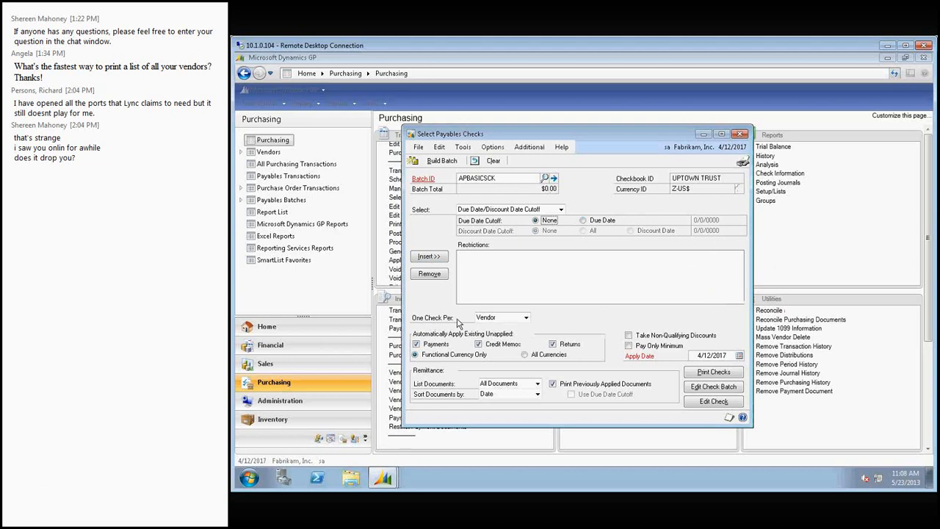
# Review the available choices for One Check Per and for the documents listed on the remittance
pyautogui.click(488, 317)
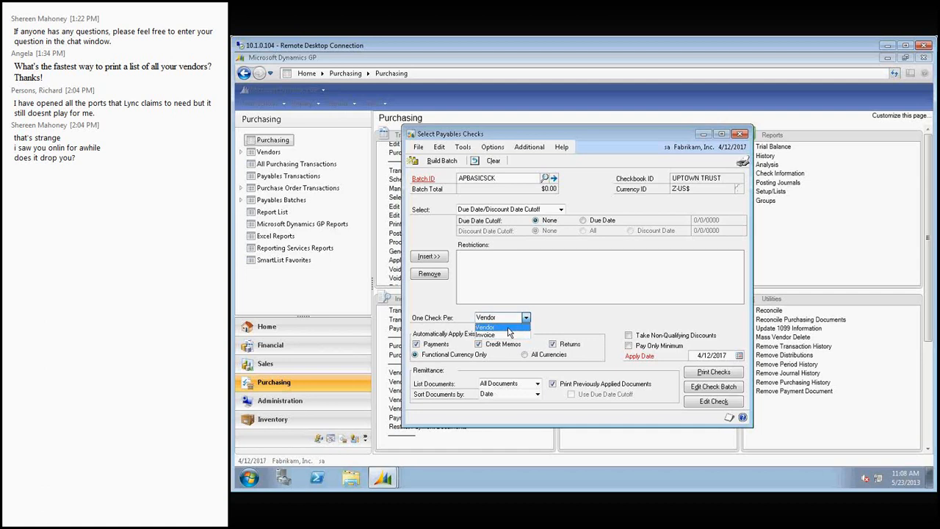
pyautogui.click(441, 330)
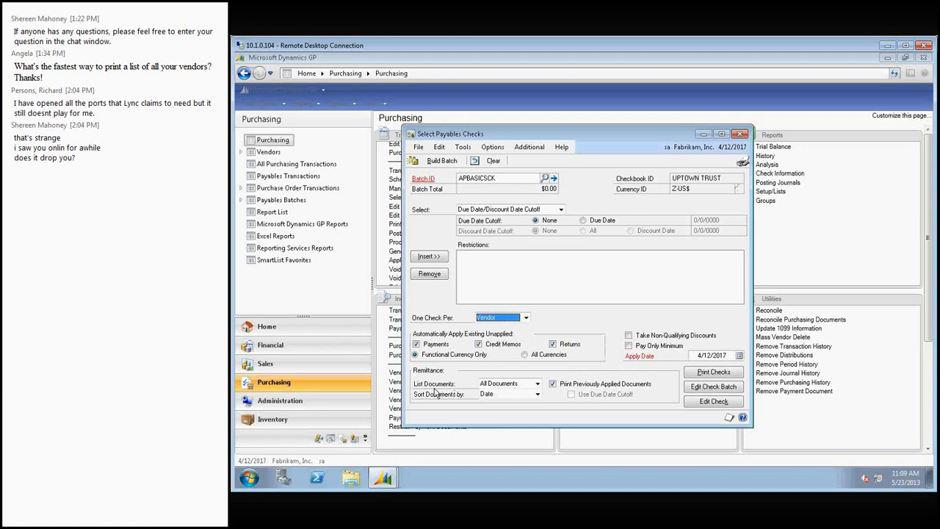
pyautogui.click(537, 384)
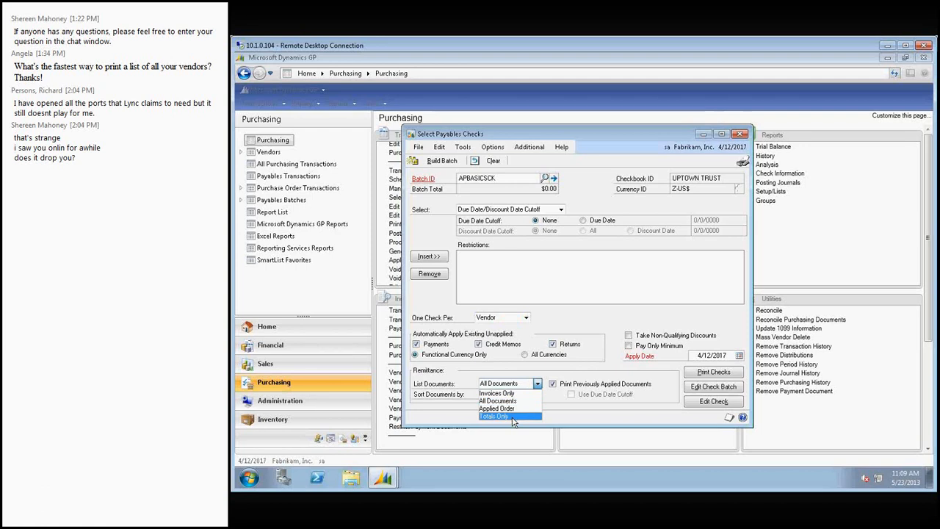
pyautogui.click(581, 399)
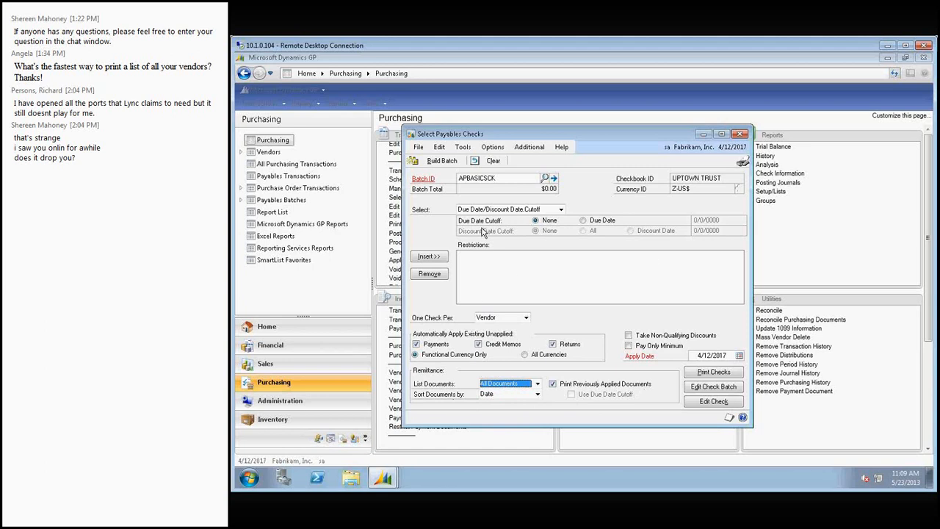
# Build the APBASICSCK check batch with no due date cutoff and open the batch for editing
pyautogui.click(441, 163)
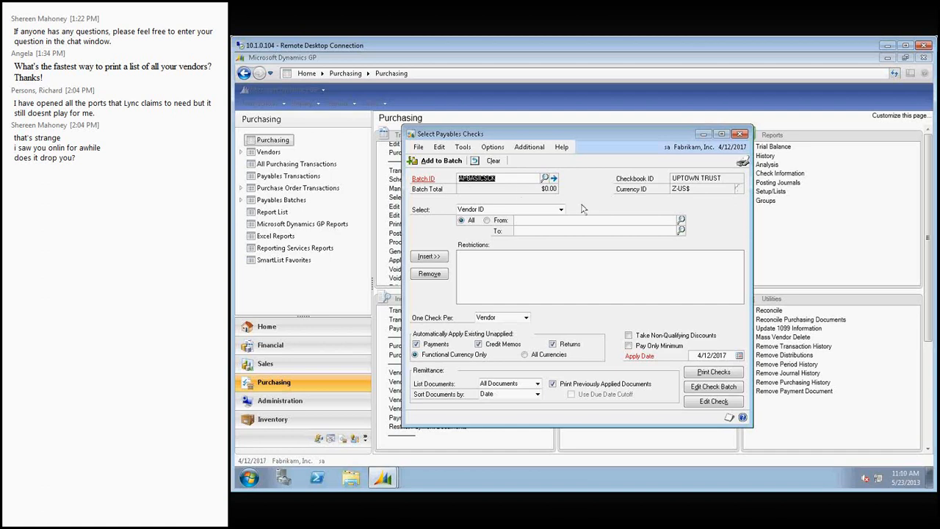
pyautogui.press('Tab')
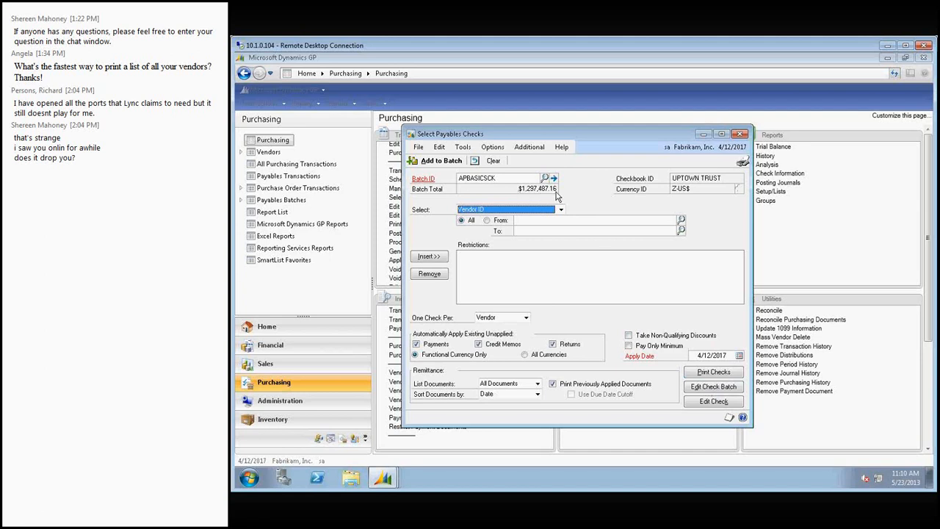
pyautogui.click(710, 391)
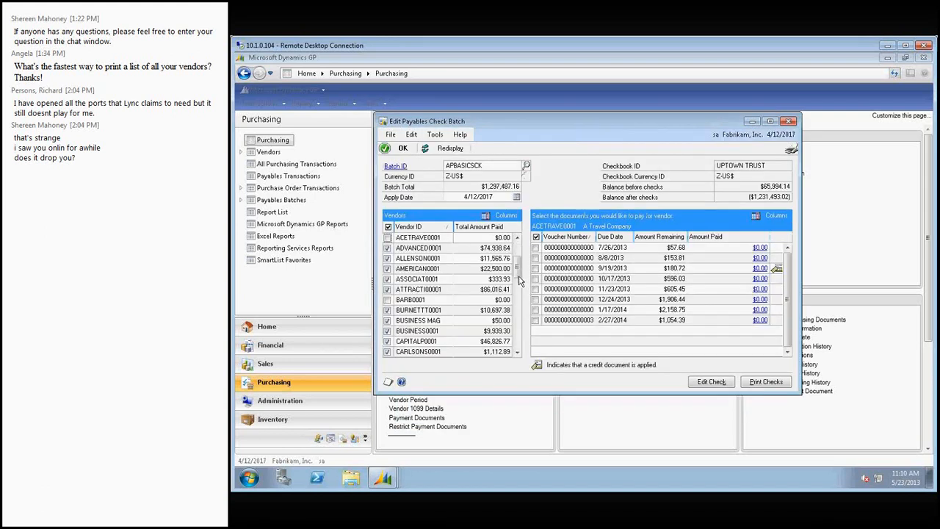
# Examine the full vendor list of the check batch with the total amount paid to each vendor
pyautogui.moveTo(519, 298); pyautogui.dragTo(516, 358)
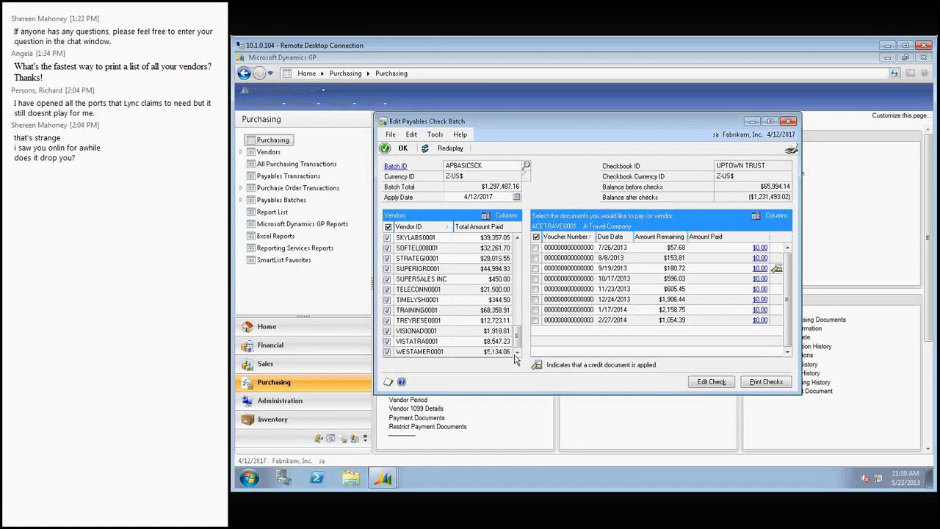
pyautogui.click(518, 238)
pyautogui.click(518, 238)
pyautogui.click(517, 240)
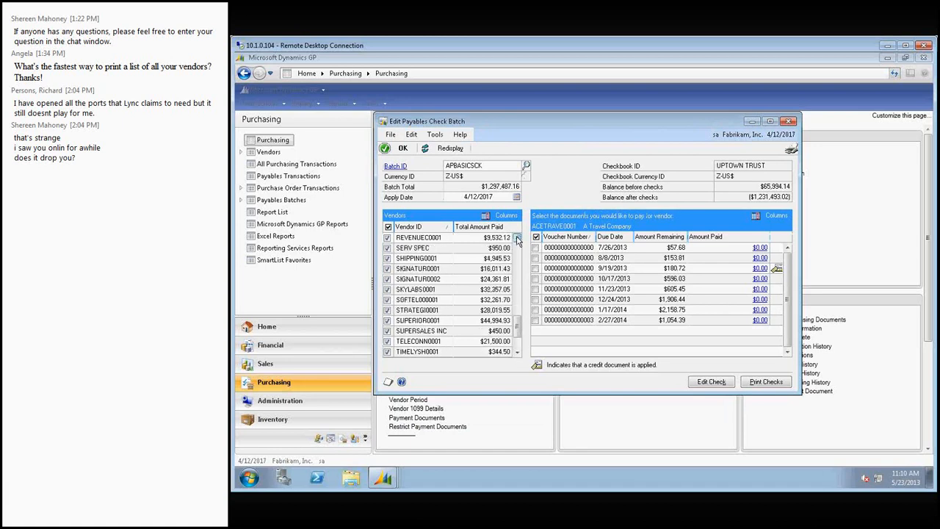
pyautogui.click(518, 239)
pyautogui.click(517, 239)
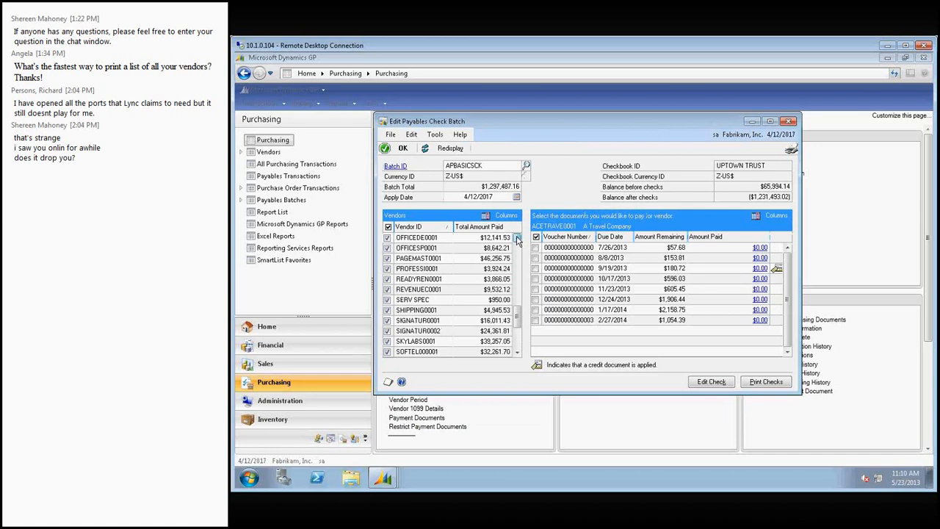
pyautogui.click(517, 239)
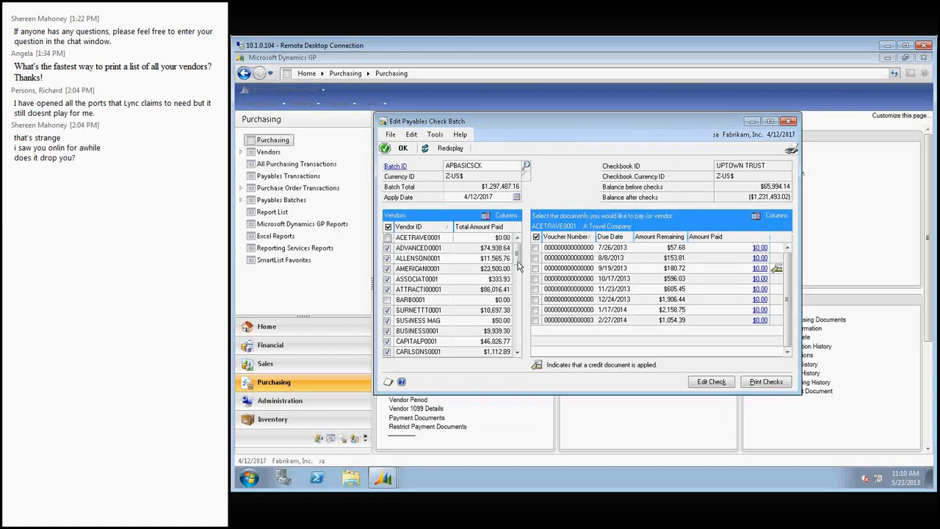
pyautogui.moveTo(519, 260); pyautogui.dragTo(524, 355)
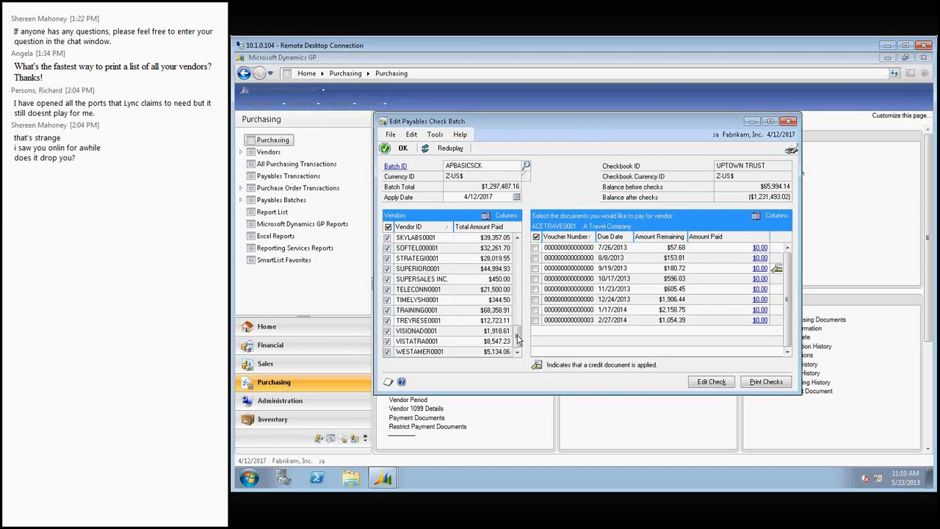
pyautogui.moveTo(518, 338); pyautogui.dragTo(526, 240)
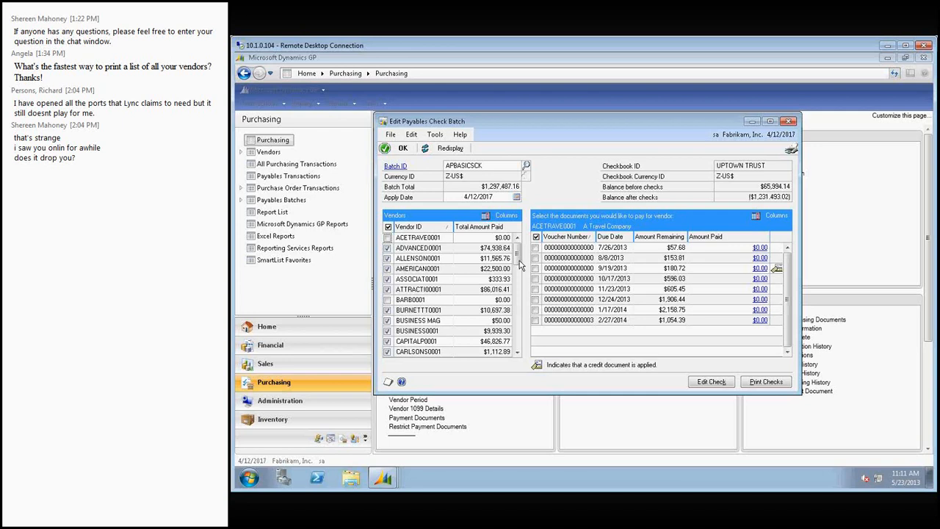
# Unmark the six ADVANCED0001 vouchers due from 11/22/2013 through 9/2/2016 so only its two February 2017 vouchers get paid
pyautogui.click(409, 254)
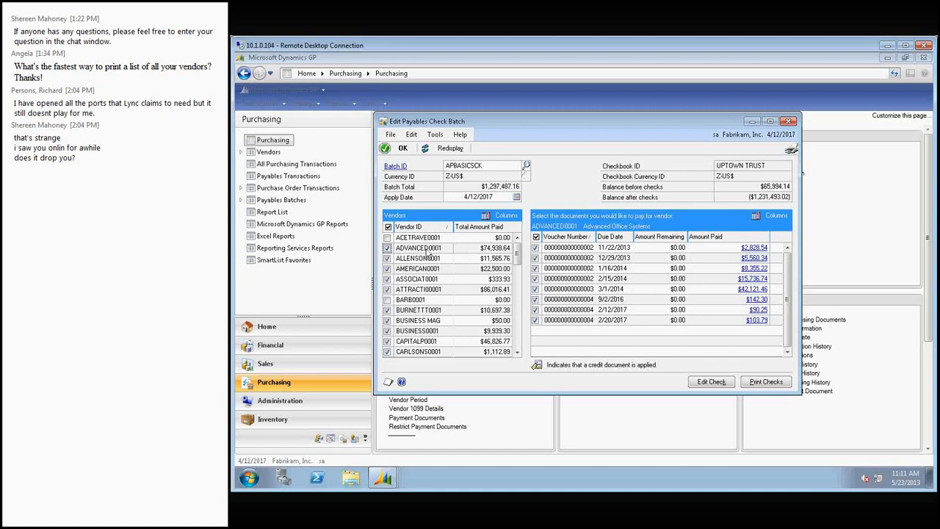
pyautogui.click(387, 248)
pyautogui.click(536, 300)
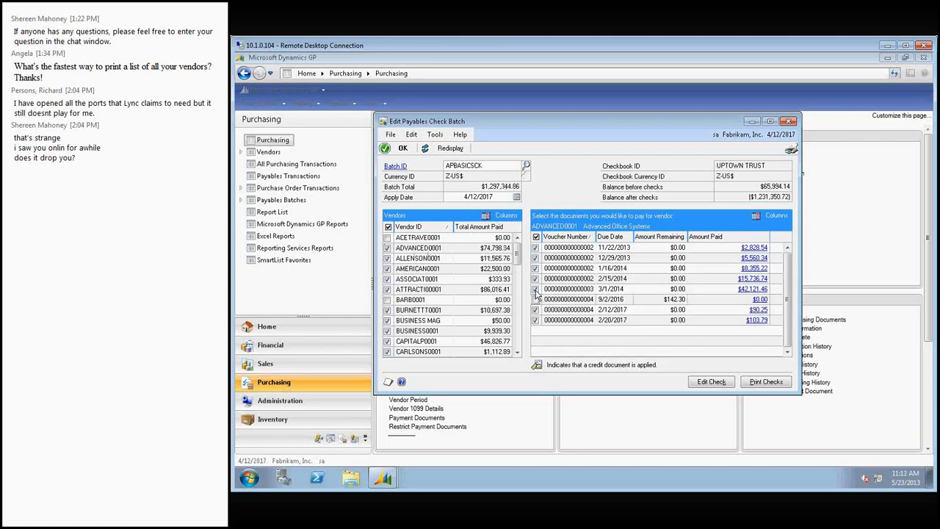
pyautogui.click(535, 290)
pyautogui.click(536, 280)
pyautogui.click(535, 268)
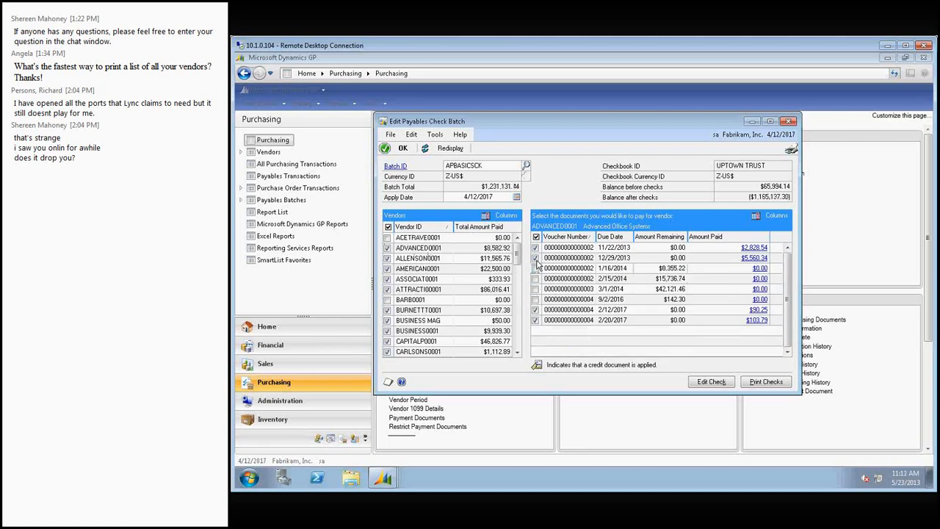
pyautogui.click(535, 259)
pyautogui.click(535, 247)
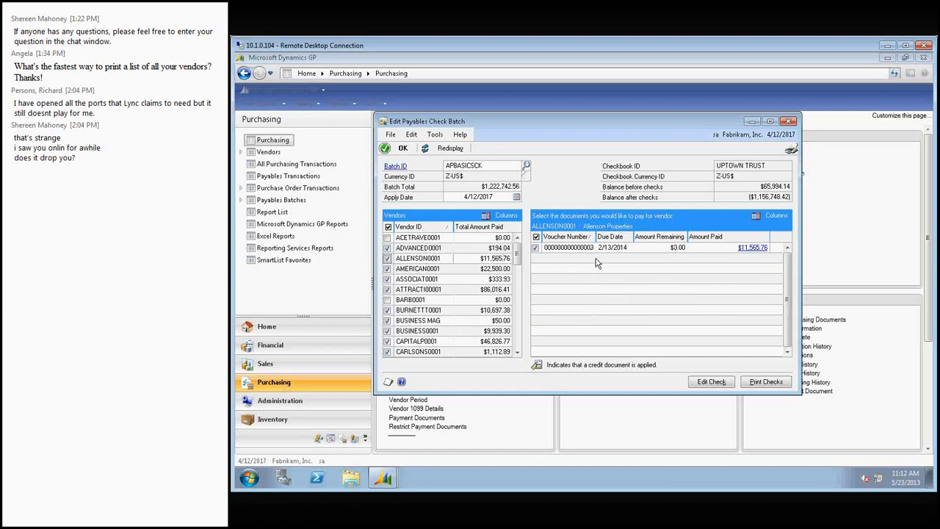
# Exclude every marked vendor from ALLENSON0001 through CARLSONS0001 from the check batch, except ASSOCIAT0001
pyautogui.click(387, 259)
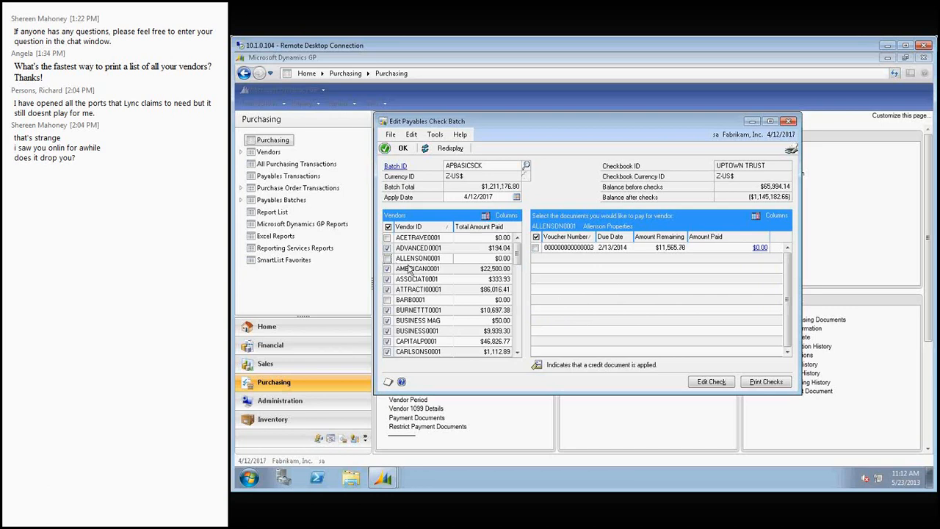
pyautogui.click(409, 269)
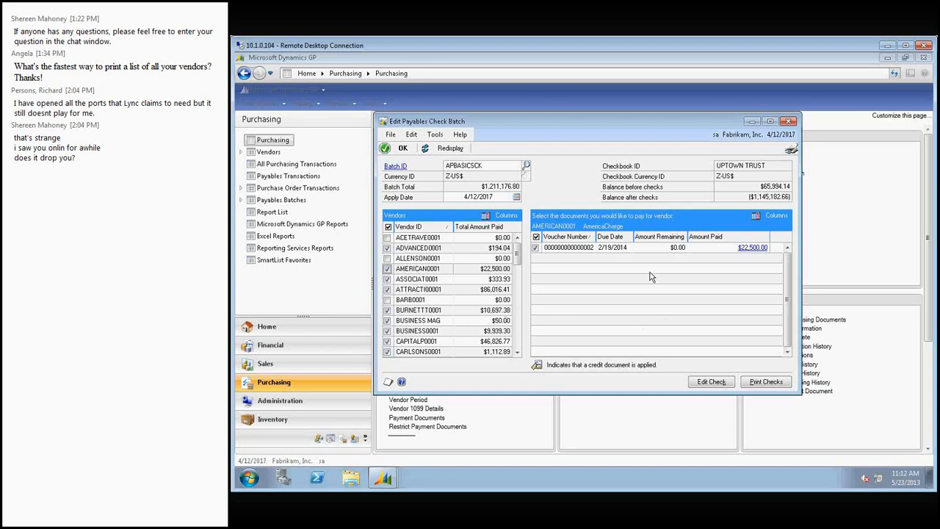
pyautogui.click(387, 269)
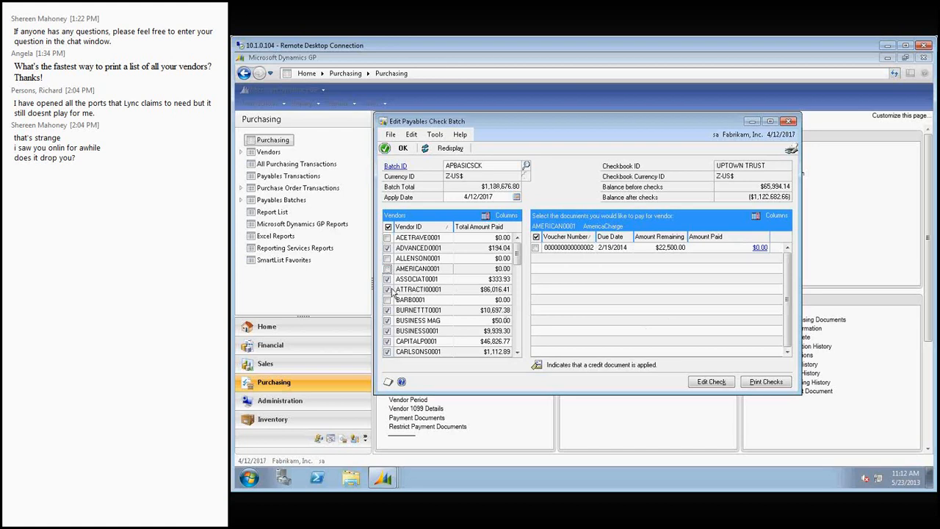
pyautogui.click(387, 289)
pyautogui.click(388, 310)
pyautogui.click(387, 321)
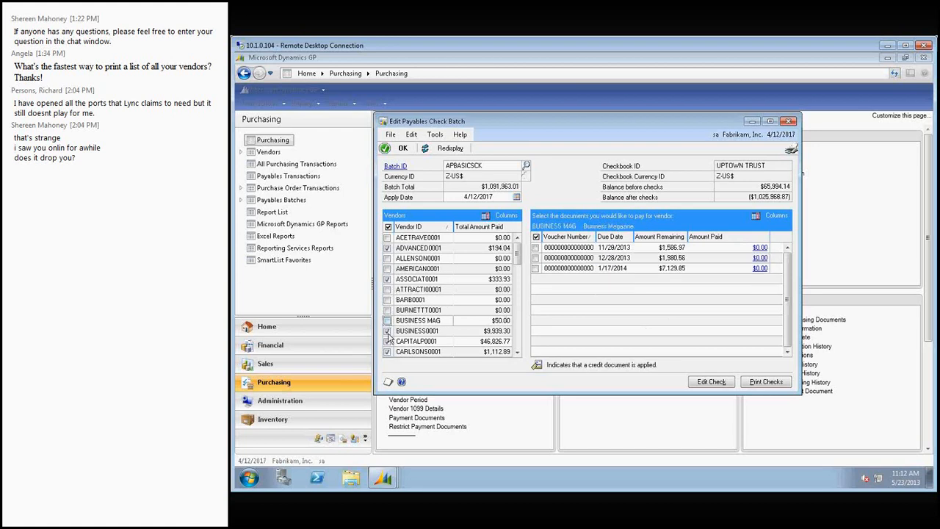
pyautogui.click(388, 341)
pyautogui.click(387, 352)
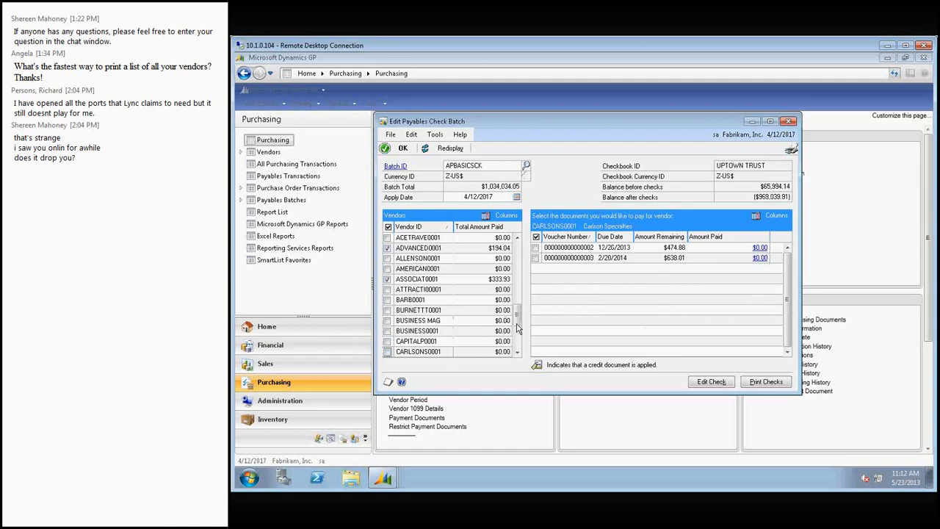
# Exclude the vendors from TRAINING0001 back up to SOFTEL000001 from the check batch
pyautogui.scroll(-10, 444, 346)
pyautogui.click(387, 352)
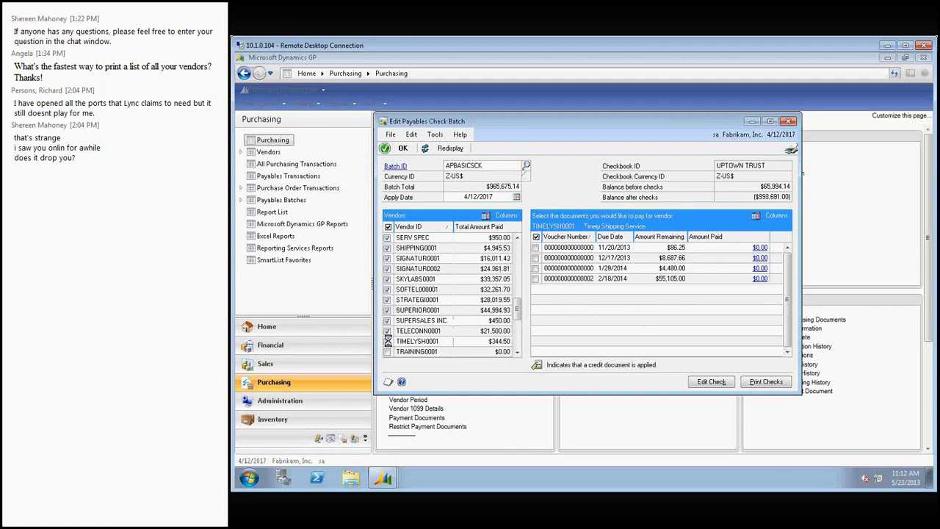
pyautogui.click(388, 341)
pyautogui.click(388, 331)
pyautogui.click(387, 320)
pyautogui.click(388, 310)
pyautogui.click(388, 300)
pyautogui.click(388, 290)
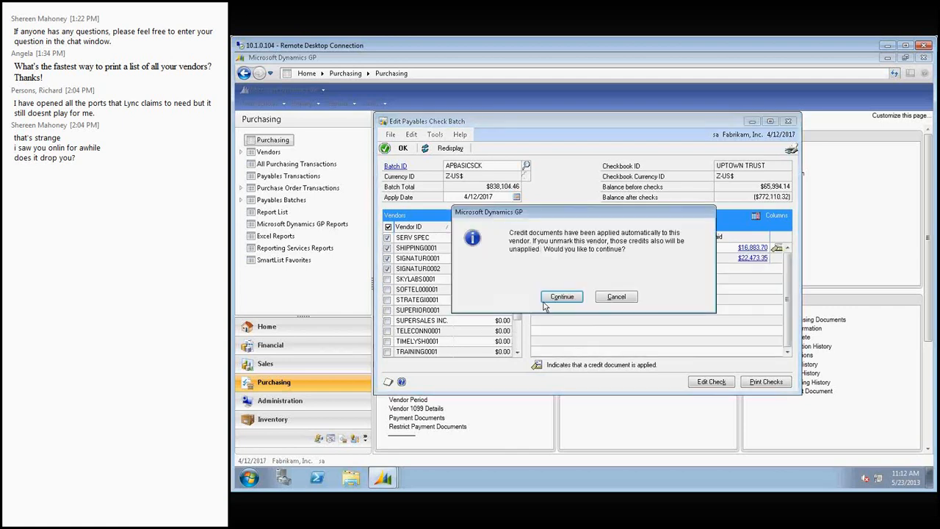
# Keep SKYLABS0001 in the check batch and exclude SIGNATUR0002, SIGNATUR0001, SHIPPING0001 and SERV SPEC
pyautogui.click(547, 298)
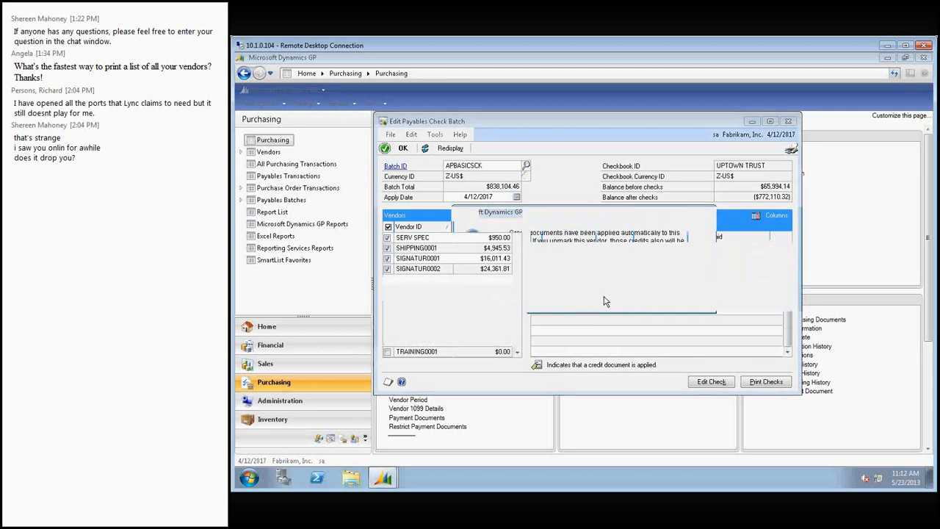
pyautogui.click(387, 279)
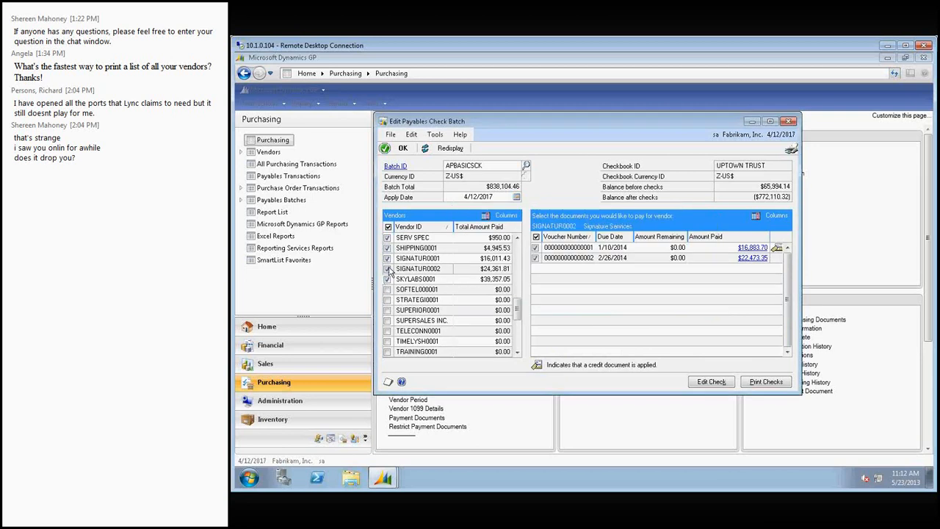
pyautogui.click(387, 268)
pyautogui.click(387, 258)
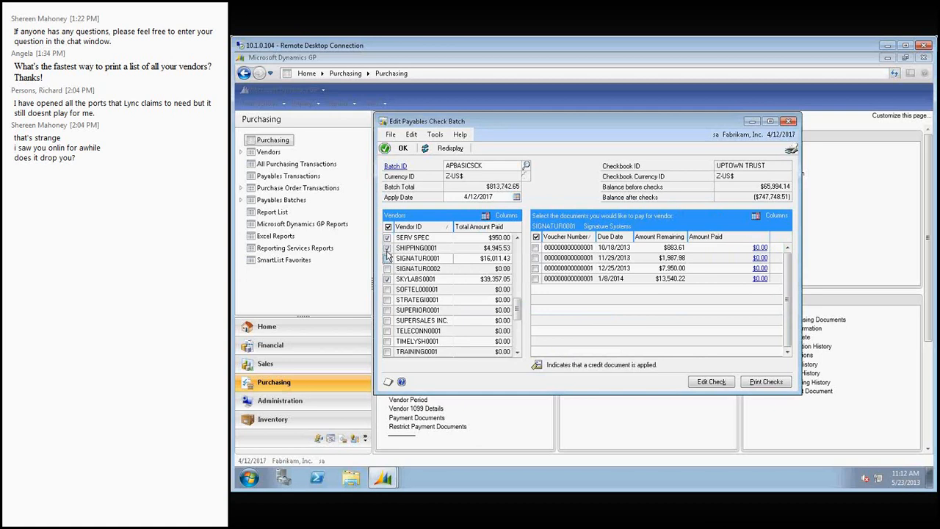
pyautogui.click(388, 248)
pyautogui.click(387, 238)
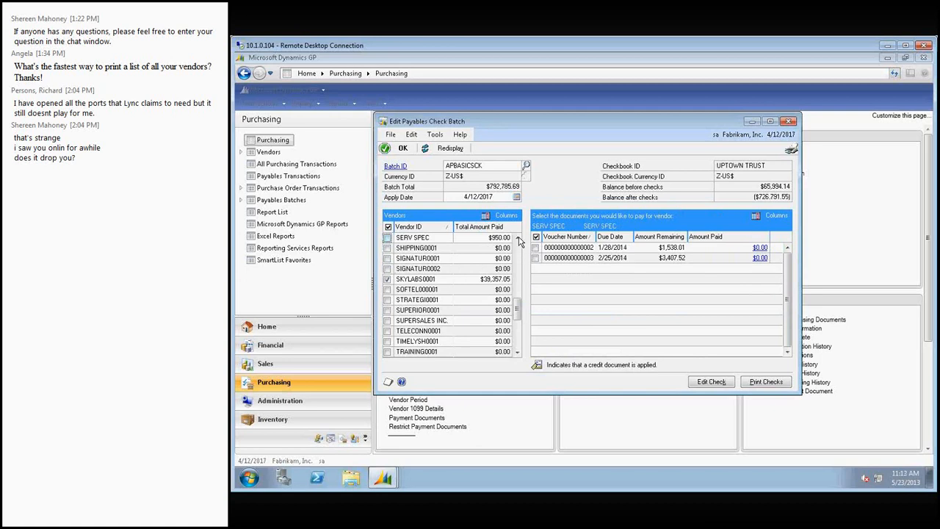
# Exclude vendor CENTRALC0001 from the check batch, accepting that its automatically applied credits are unapplied
pyautogui.click(517, 240)
pyautogui.click(518, 241)
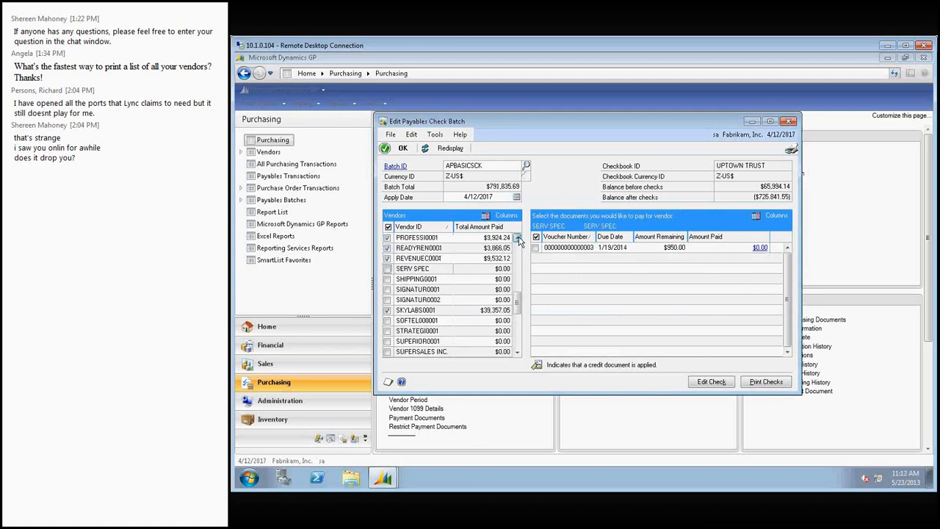
pyautogui.scroll(7, 518, 240)
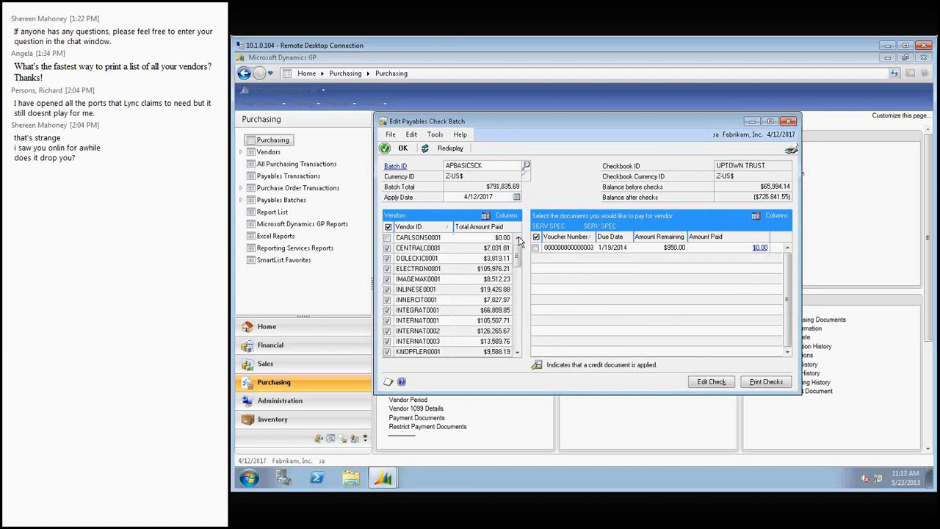
pyautogui.click(387, 248)
pyautogui.click(503, 296)
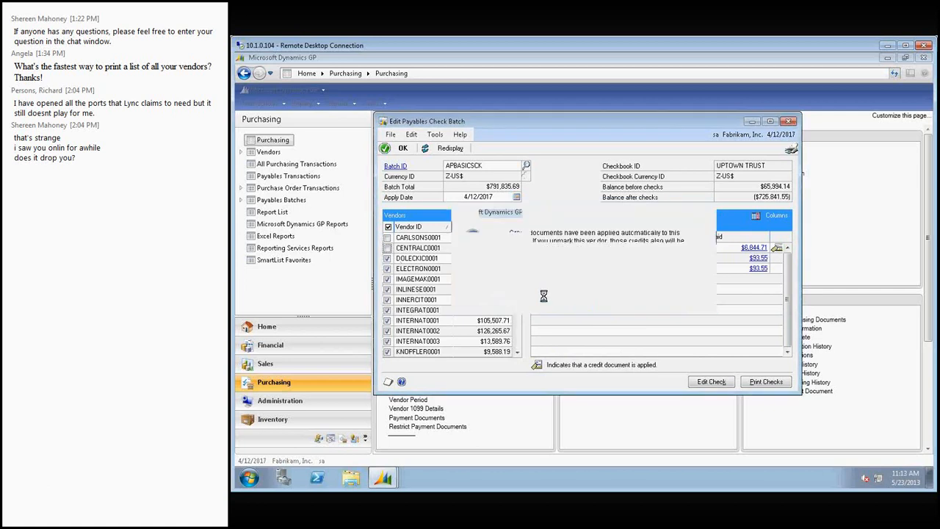
pyautogui.click(387, 259)
pyautogui.click(387, 269)
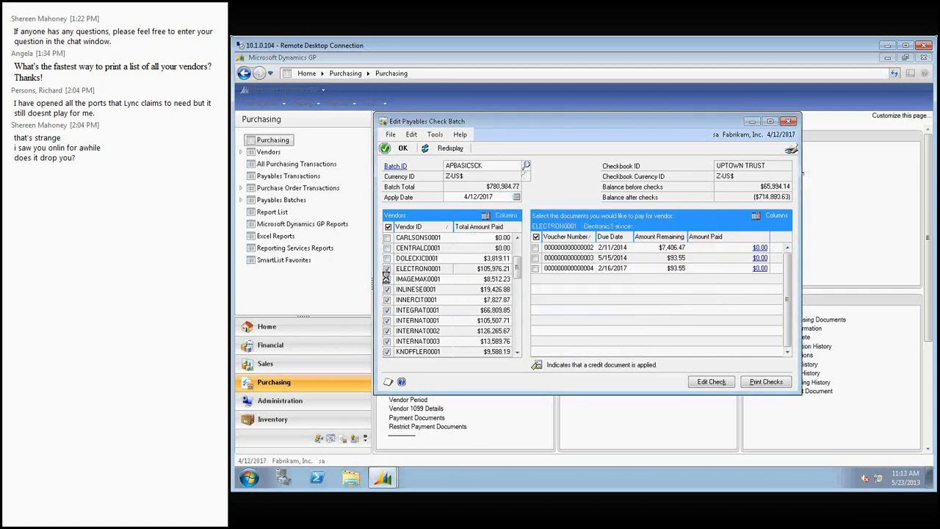
pyautogui.click(387, 279)
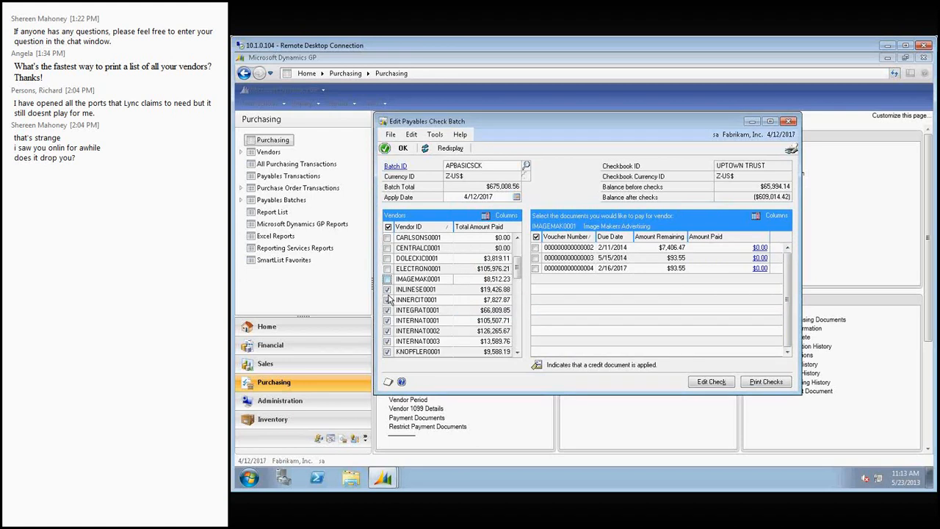
pyautogui.click(388, 291)
pyautogui.click(387, 299)
pyautogui.click(387, 311)
pyautogui.click(387, 321)
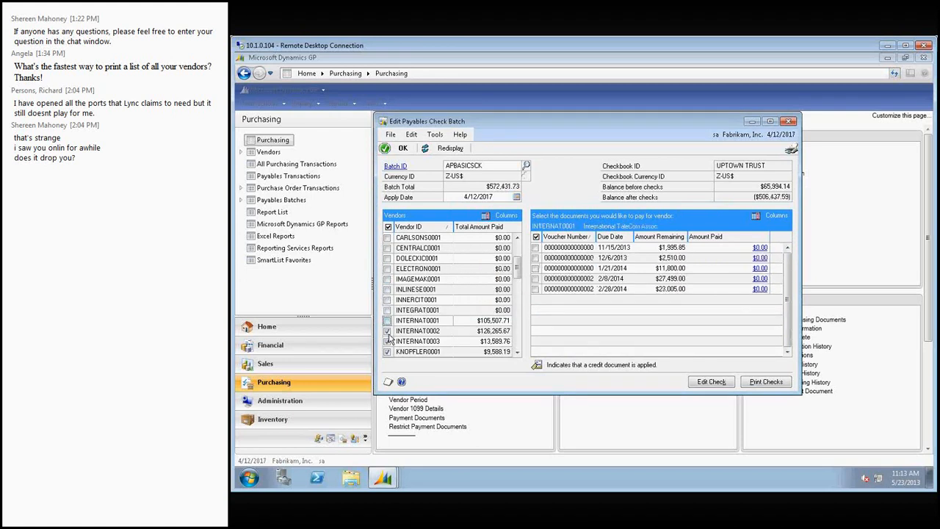
pyautogui.click(387, 331)
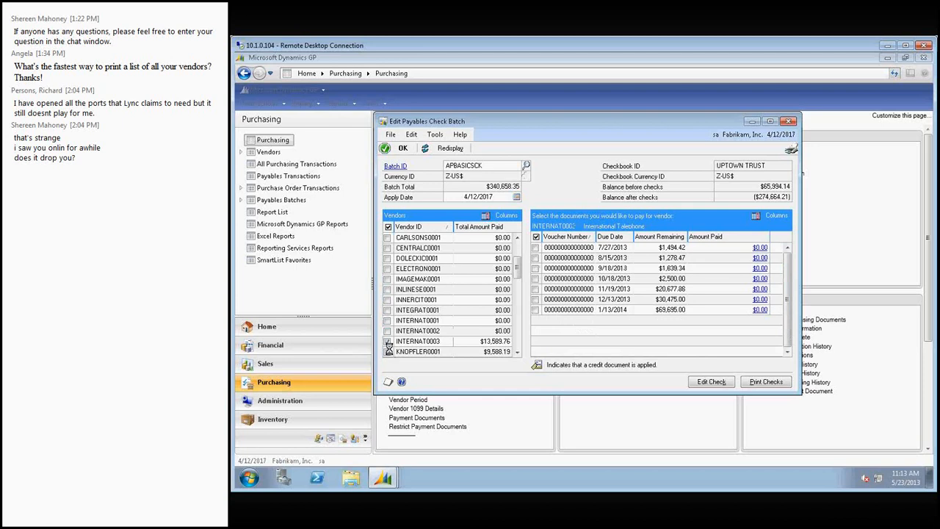
pyautogui.click(387, 351)
# Exclude vendors LEAFRIVE0001 through NORTHERN0001 from the check batch
pyautogui.click(518, 354)
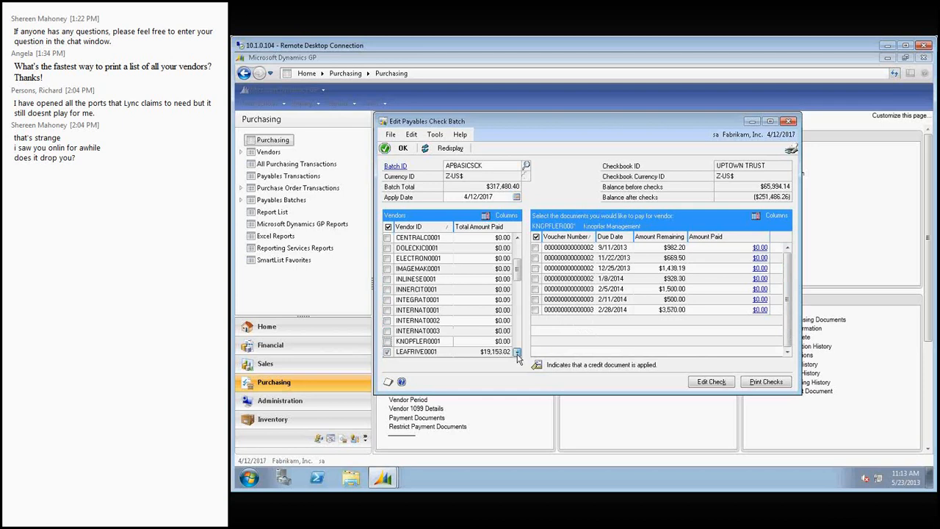
pyautogui.click(518, 355)
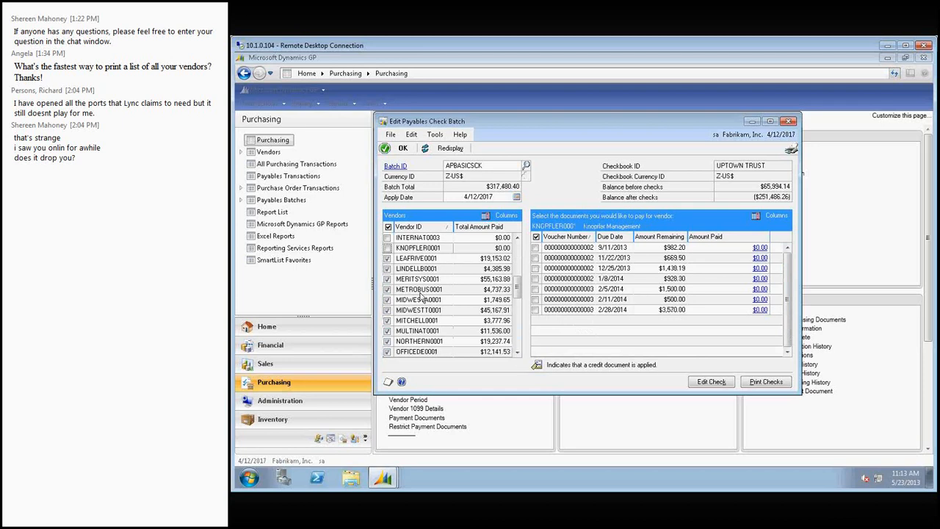
pyautogui.click(387, 258)
pyautogui.click(387, 269)
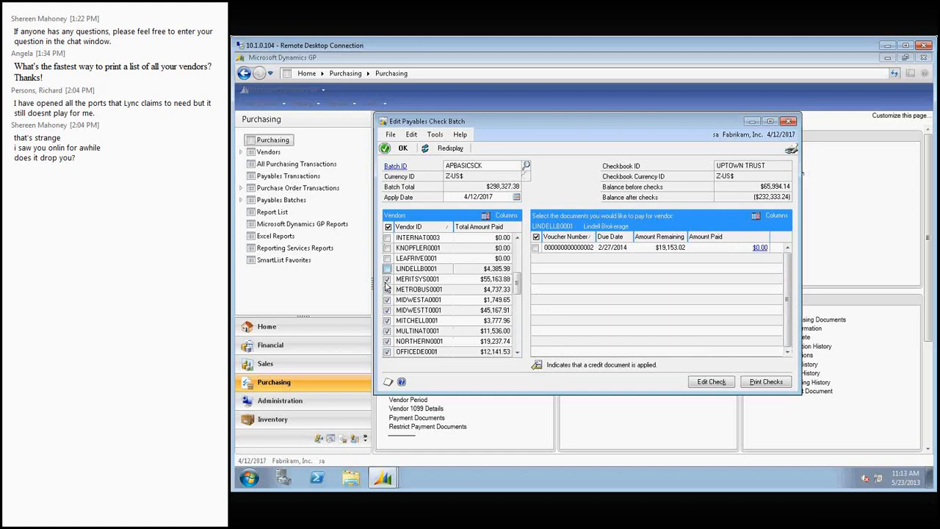
pyautogui.click(388, 280)
pyautogui.click(387, 289)
pyautogui.click(387, 299)
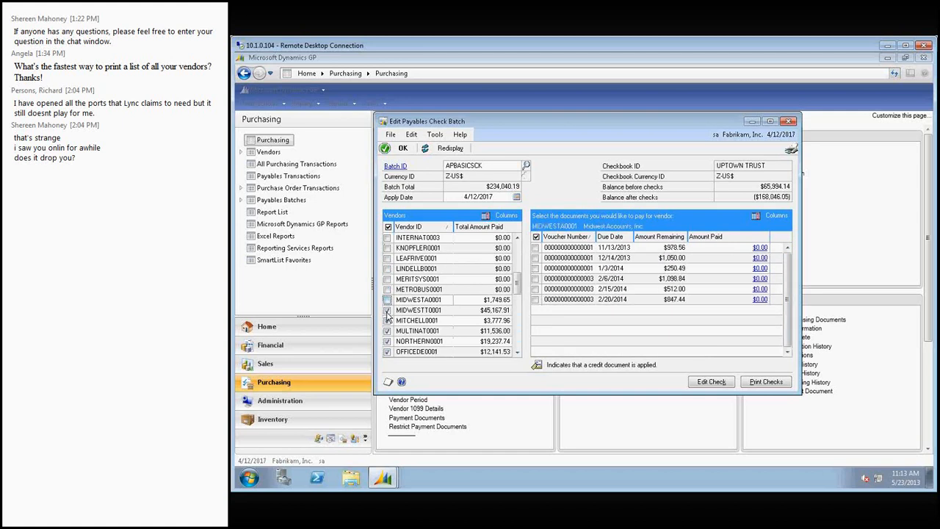
pyautogui.click(387, 310)
pyautogui.click(388, 320)
pyautogui.click(387, 330)
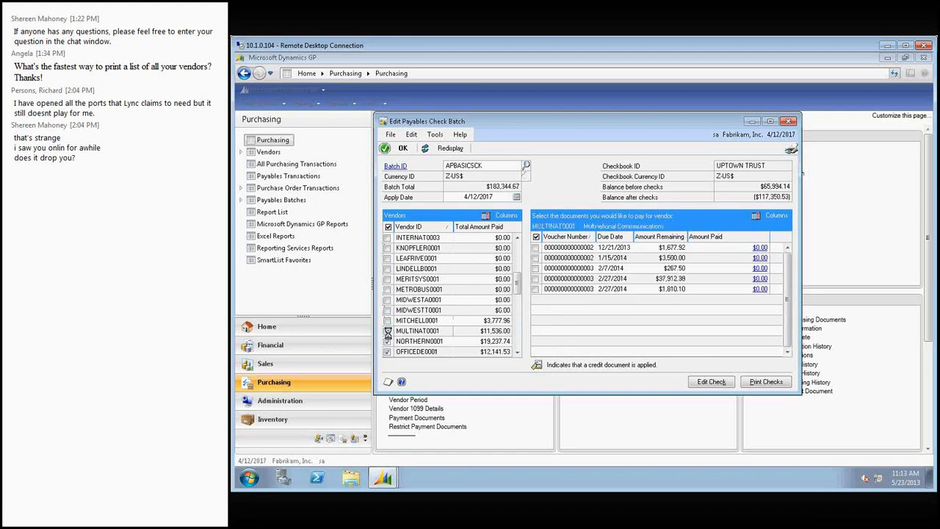
pyautogui.click(388, 341)
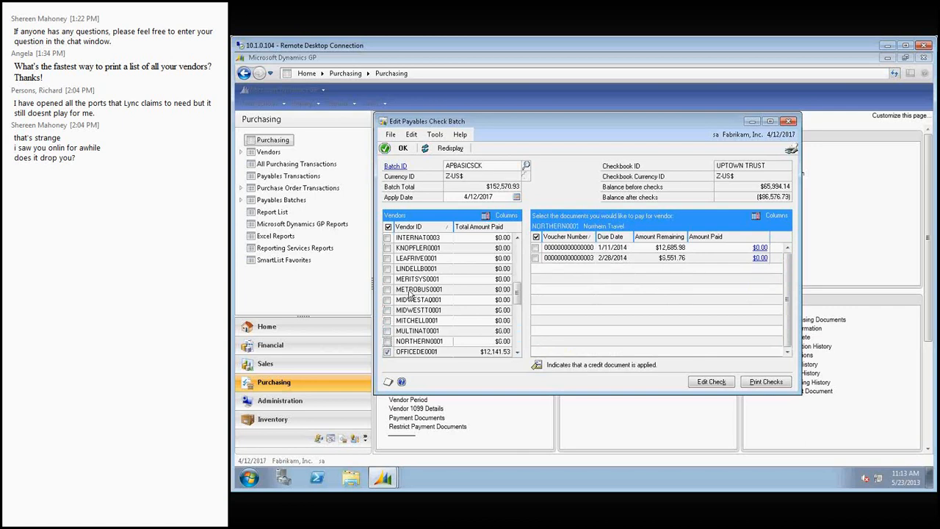
# Exclude vendors OFFICEDE0001 through REVENUEC0001 from the check batch
pyautogui.click(518, 352)
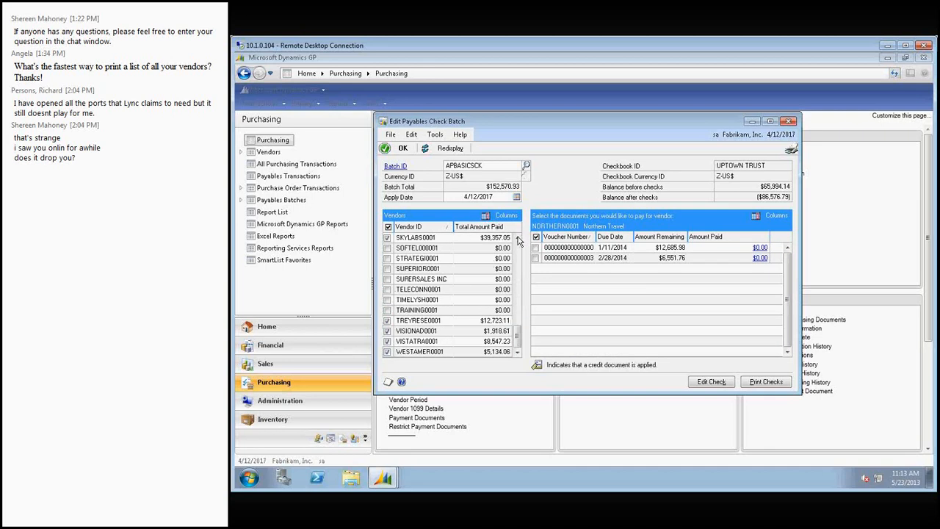
pyautogui.click(519, 240)
pyautogui.click(519, 240)
pyautogui.click(519, 239)
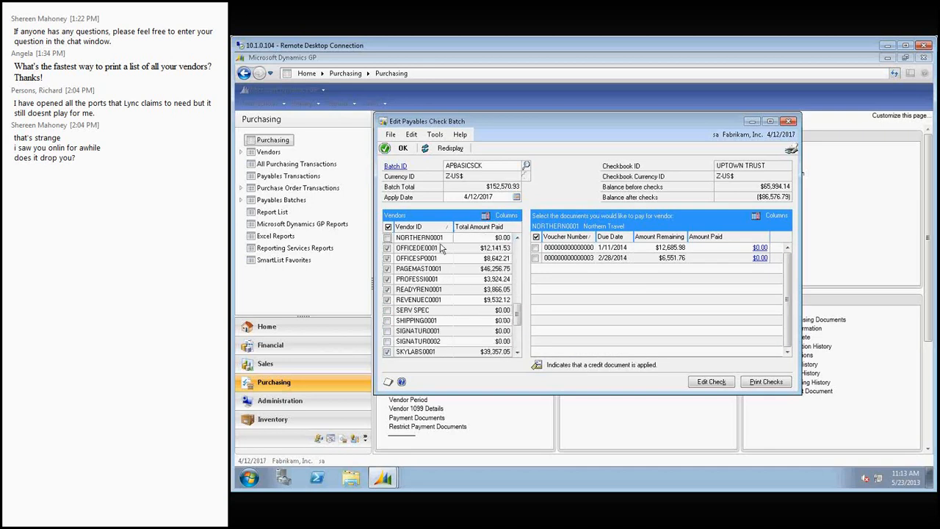
pyautogui.click(388, 248)
pyautogui.click(388, 258)
pyautogui.click(388, 268)
pyautogui.click(388, 279)
pyautogui.click(388, 289)
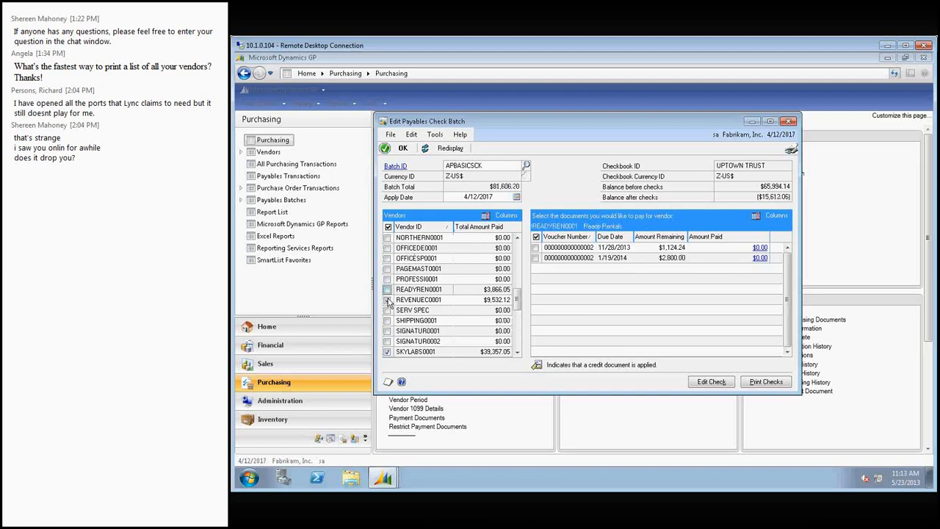
pyautogui.click(388, 300)
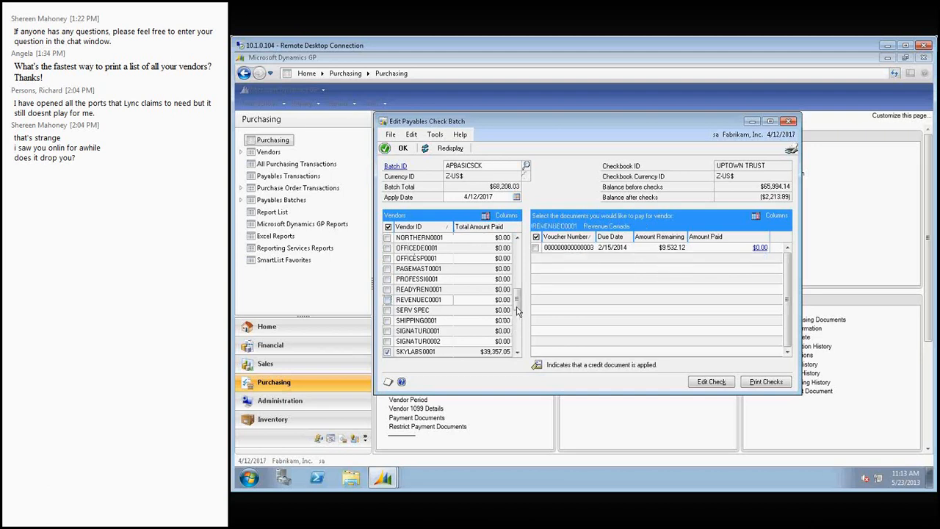
# Exclude SKYLABS0001 and vendors TREYRESE0001 through WESTAMER0001 from the check batch, accepting that automatically applied credits are unapplied
pyautogui.click(388, 351)
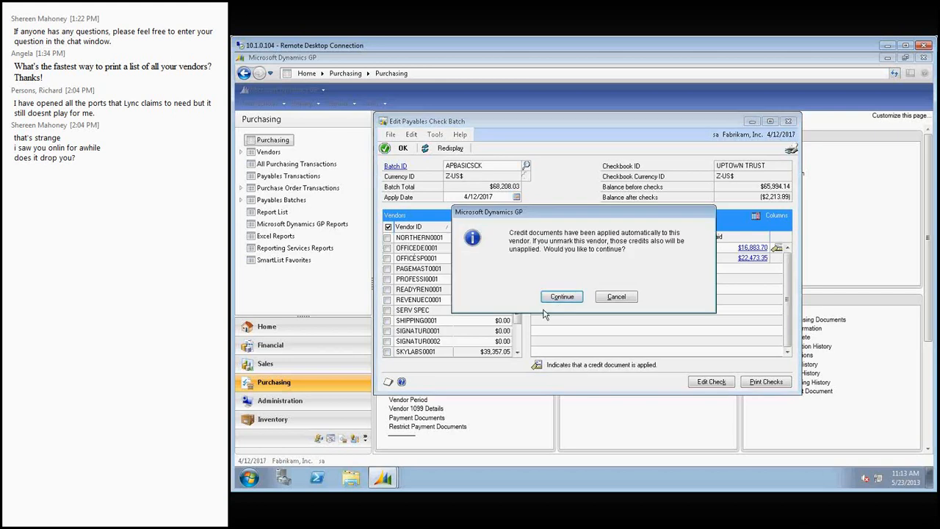
pyautogui.click(560, 296)
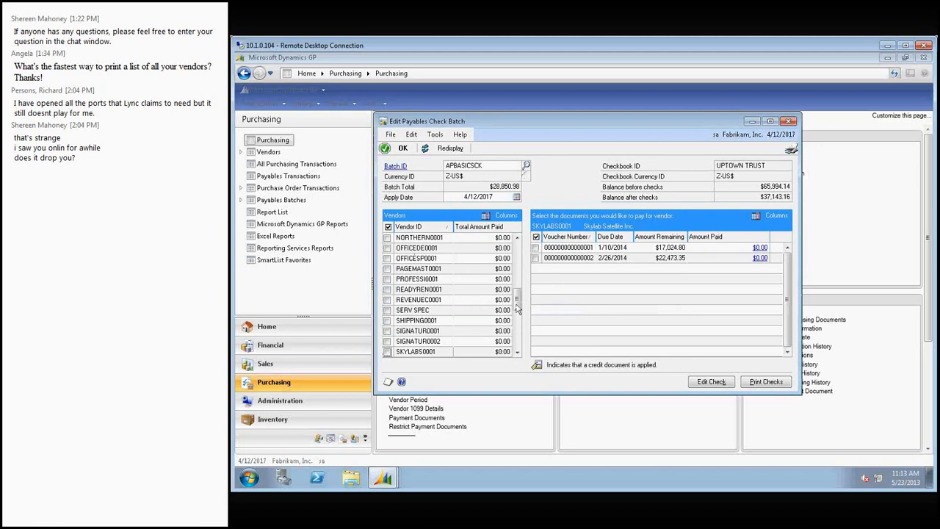
pyautogui.scroll(-4, 517, 309)
pyautogui.click(387, 321)
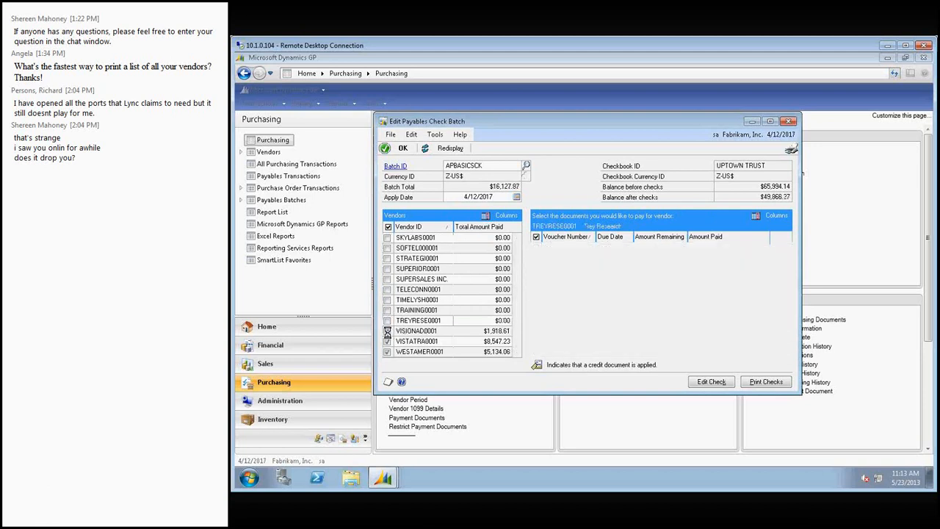
pyautogui.click(387, 331)
pyautogui.click(387, 340)
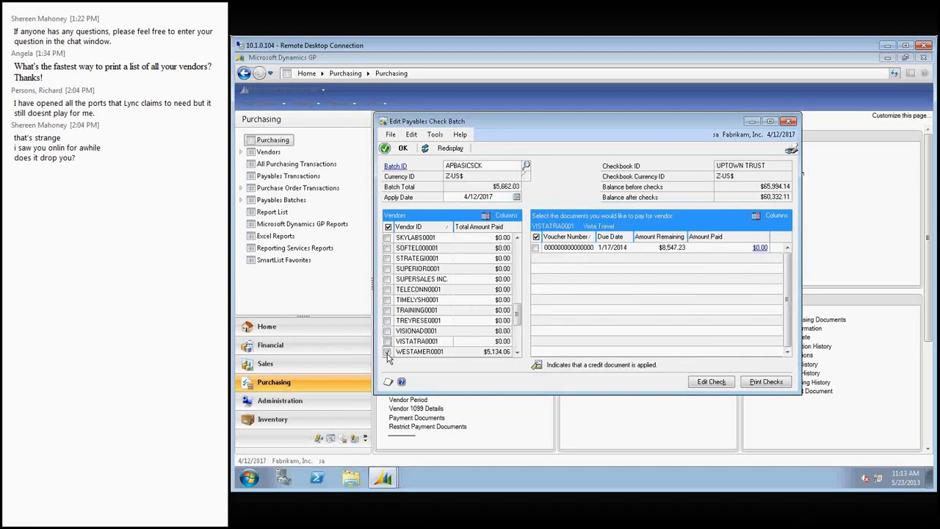
pyautogui.click(388, 351)
pyautogui.click(561, 298)
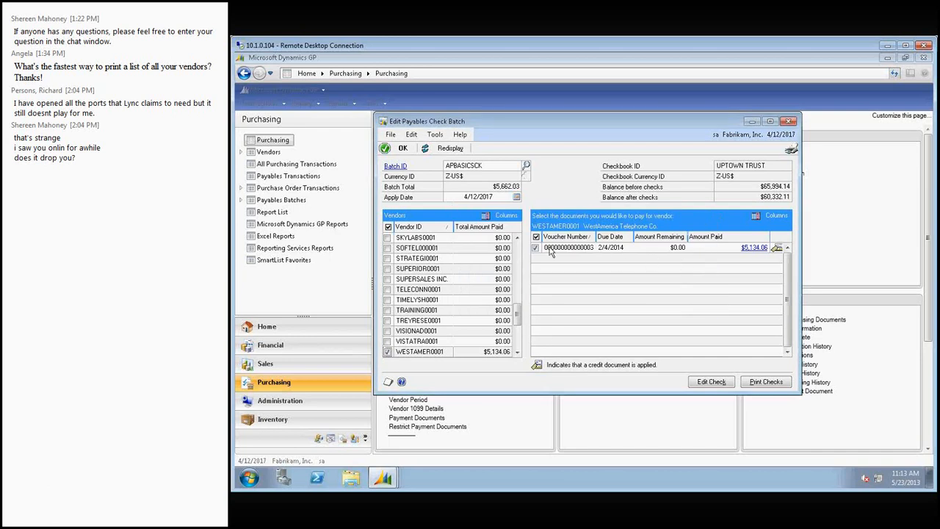
pyautogui.click(387, 352)
pyautogui.click(572, 301)
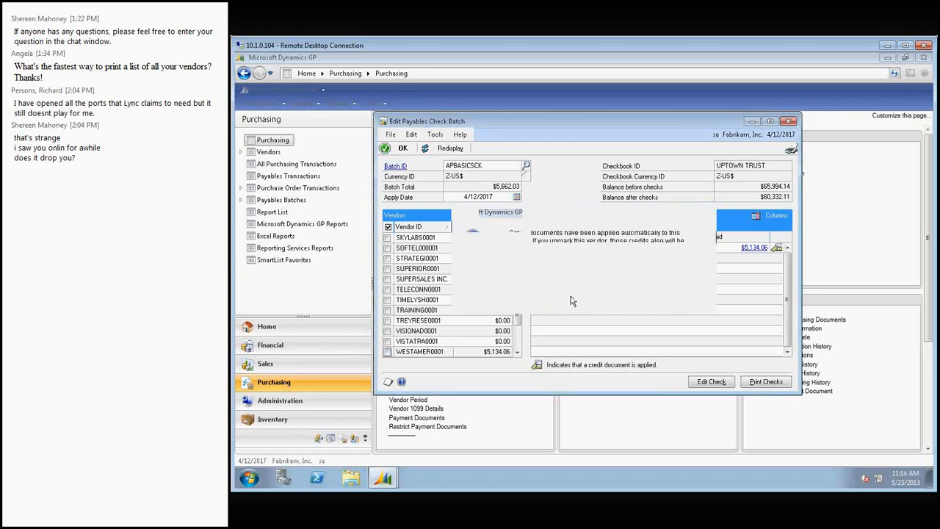
# Exclude the voucher due 5/20/2014 from the payment to vendor ASSOCIAT0001
pyautogui.moveTo(518, 315); pyautogui.dragTo(522, 239)
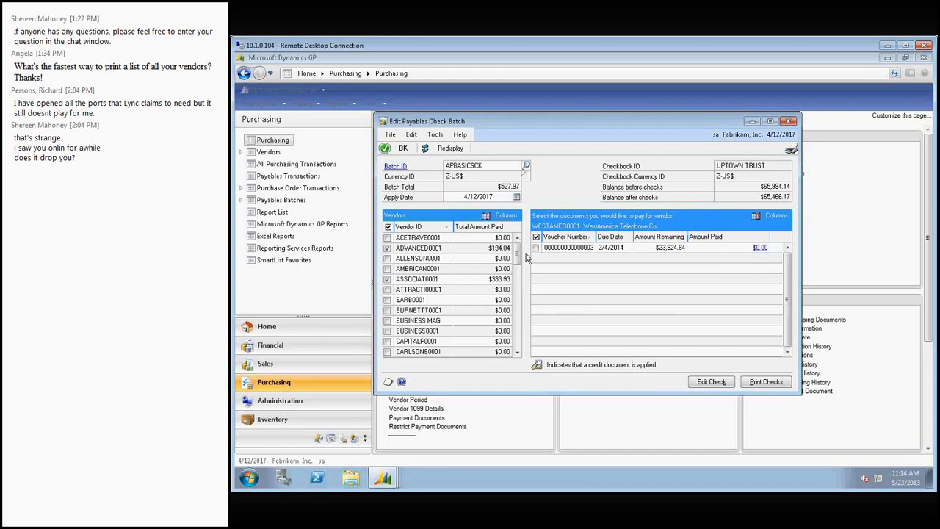
pyautogui.click(428, 284)
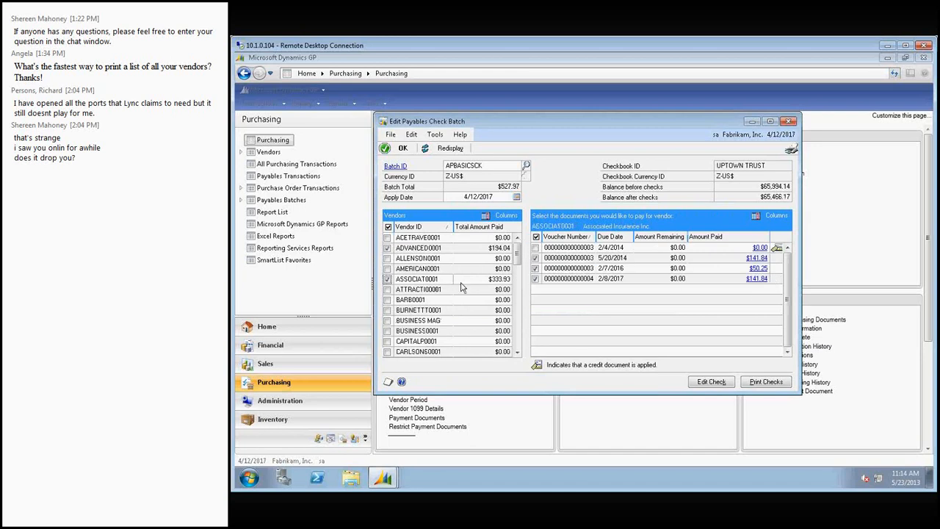
pyautogui.click(534, 258)
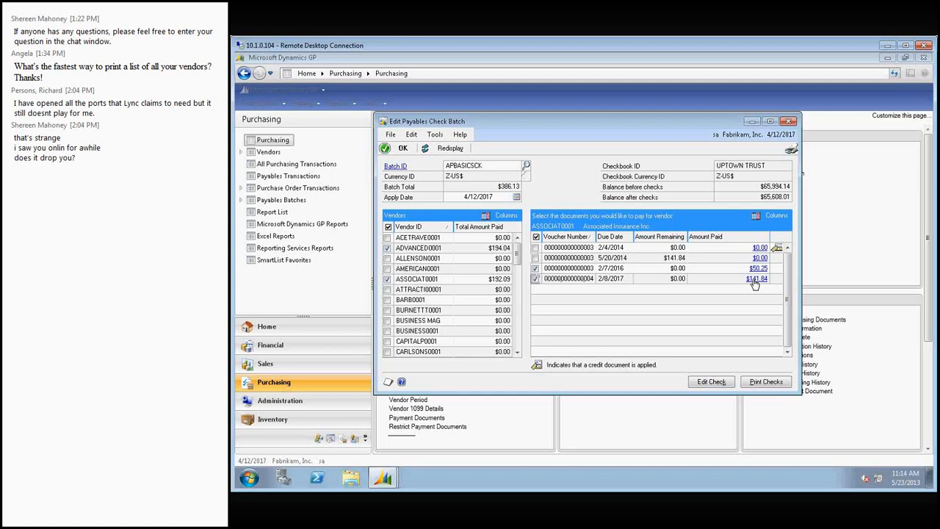
# Open the check for ASSOCIAT0001 for editing and review the documents listed on its check stub
pyautogui.click(711, 382)
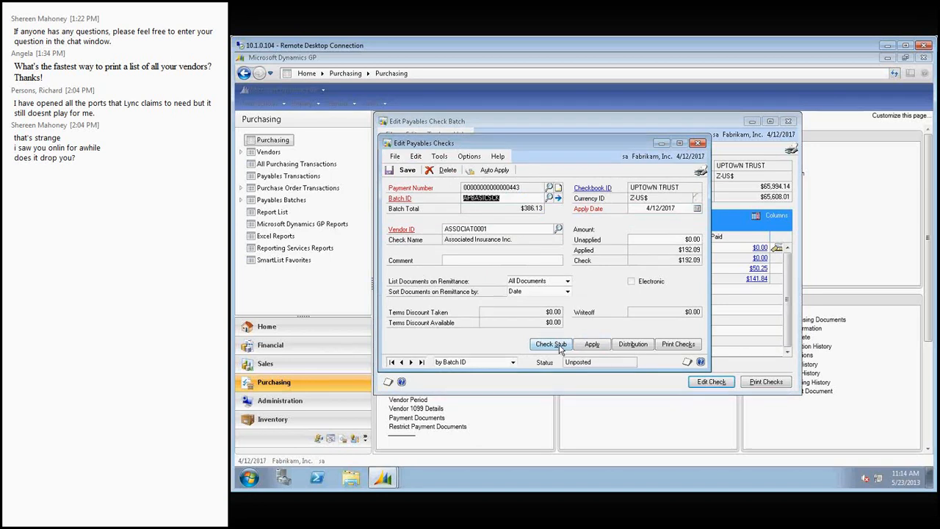
pyautogui.click(559, 347)
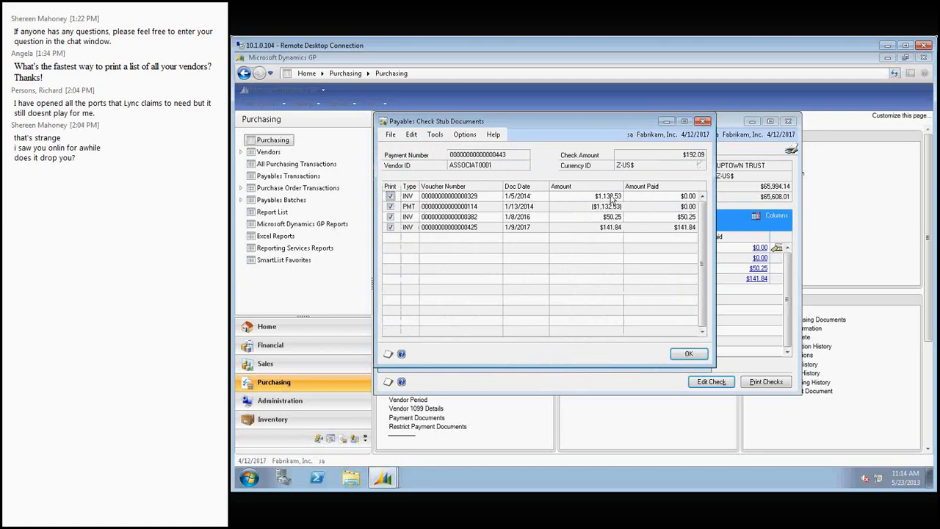
pyautogui.click(683, 354)
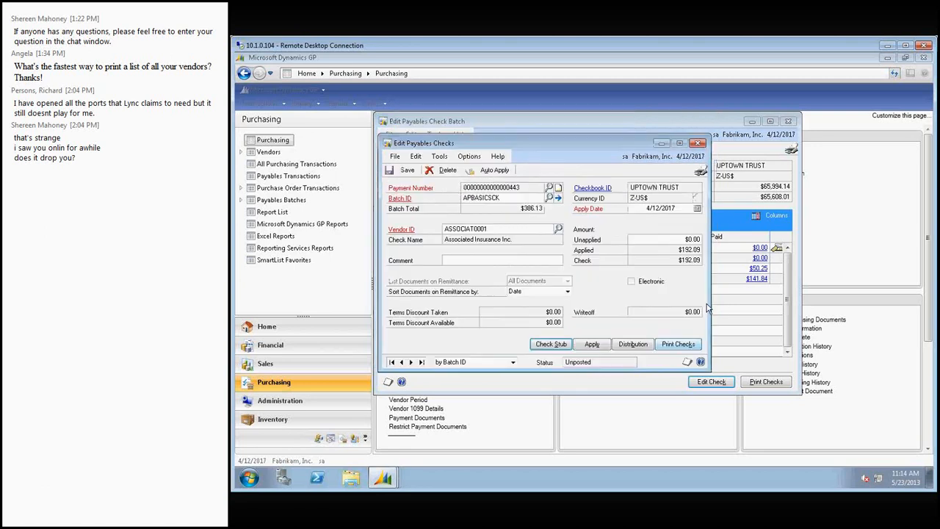
# Set the apply amount of invoice PO2042 on the ASSOCIAT0001 check to $100.00, then close the check and the batch editor
pyautogui.click(595, 345)
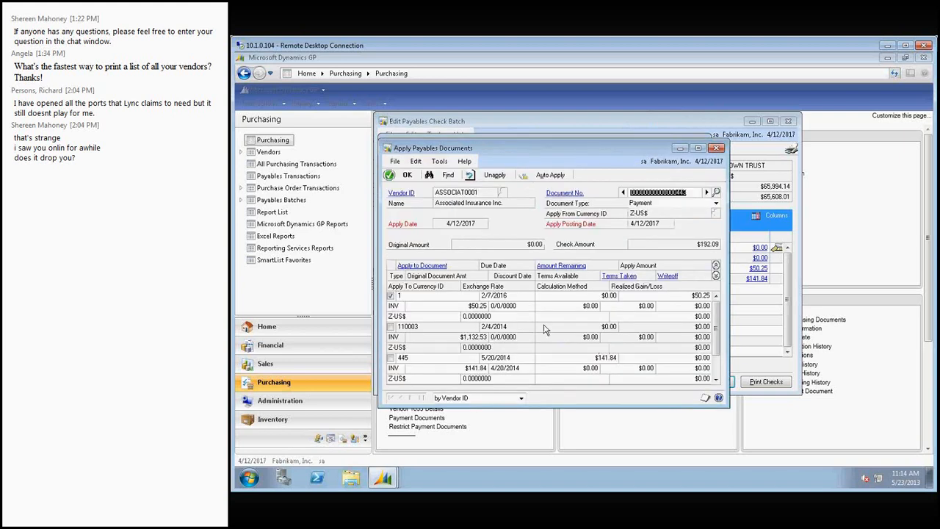
pyautogui.click(716, 378)
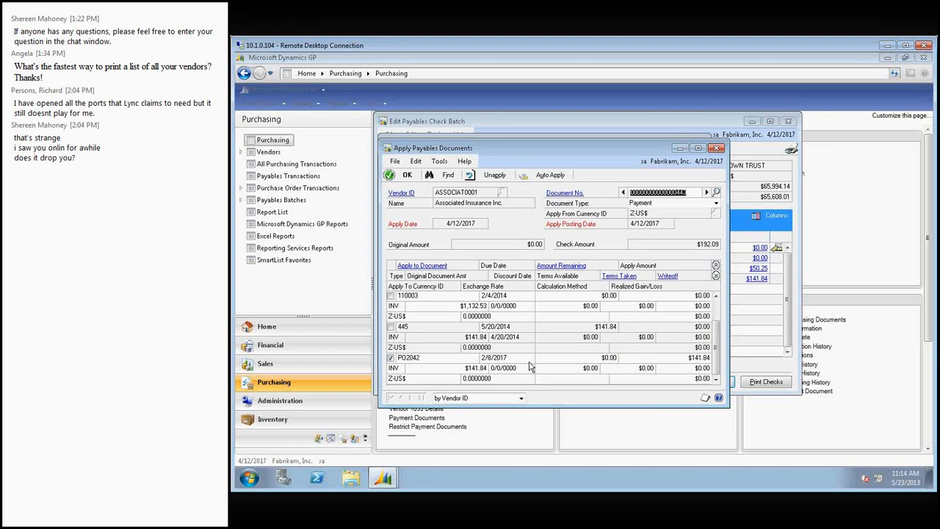
pyautogui.click(671, 358)
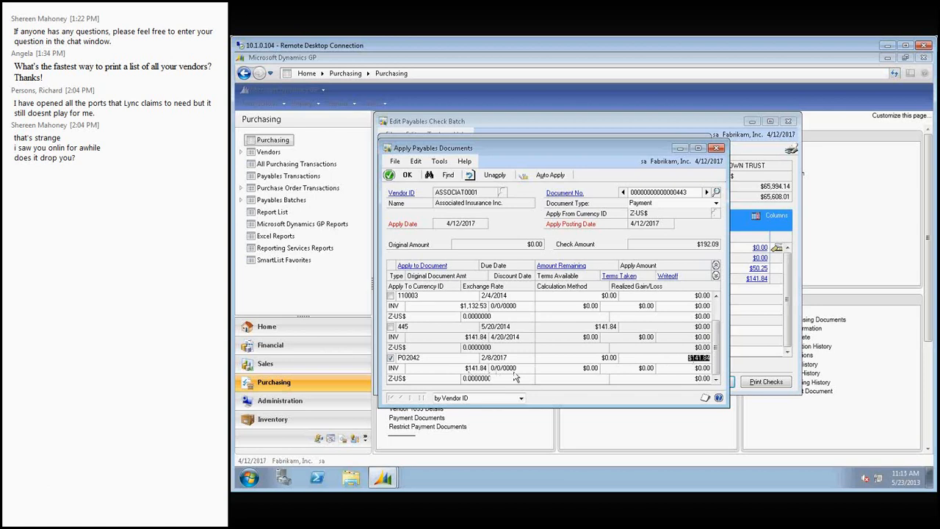
pyautogui.write('100.30')
pyautogui.press('Tab')
pyautogui.click(694, 369)
pyautogui.click(401, 175)
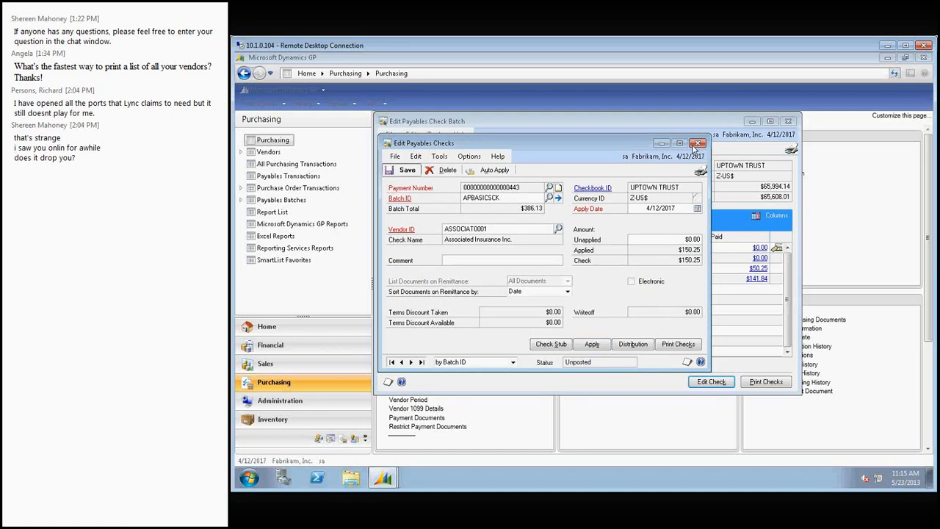
pyautogui.click(693, 343)
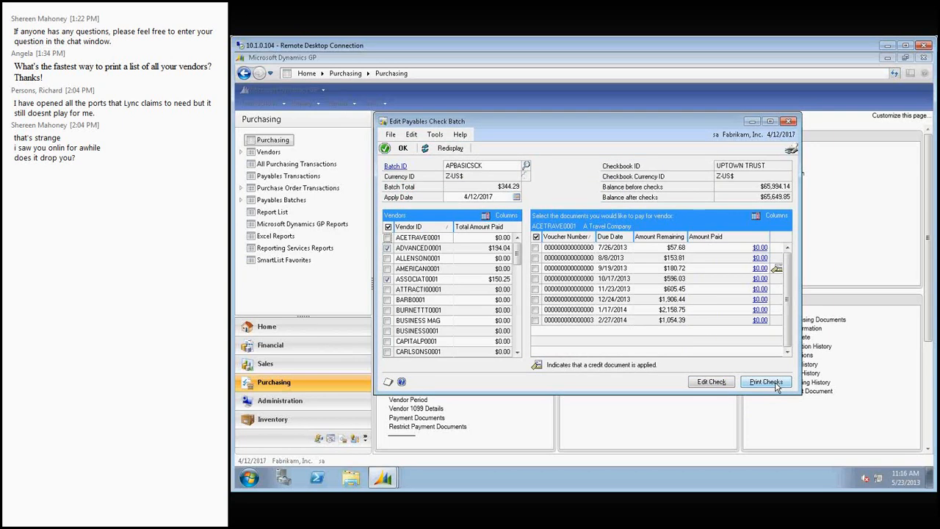
pyautogui.click(404, 150)
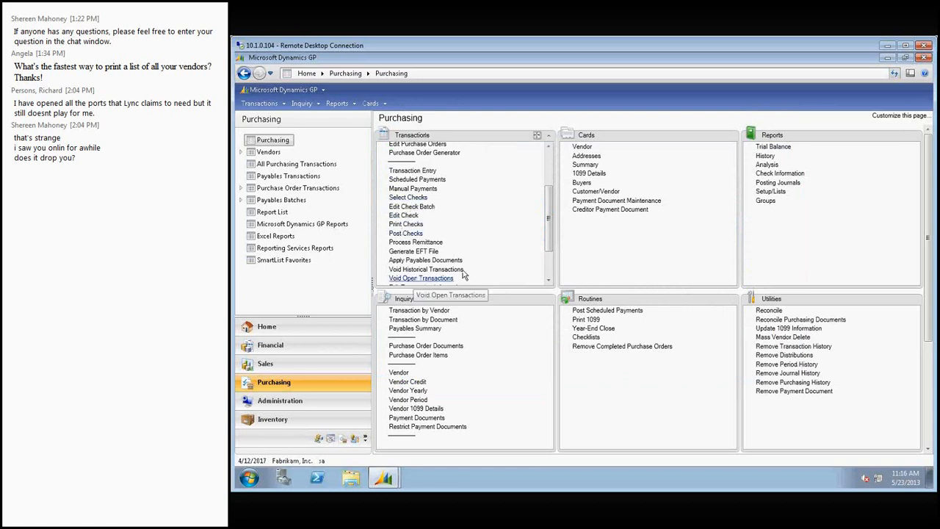
# Open the computer check batch APBASICSCK in Payables Batch Entry
pyautogui.scroll(-2, 465, 275)
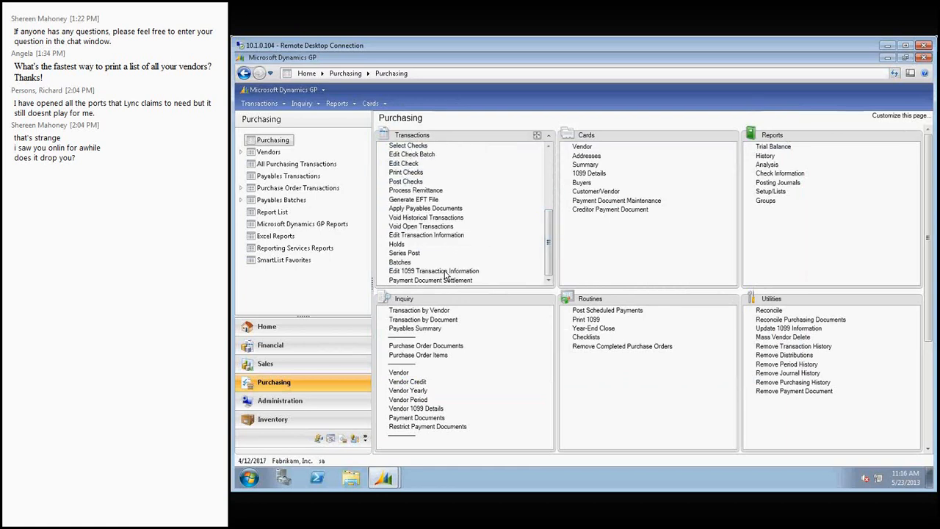
pyautogui.click(401, 263)
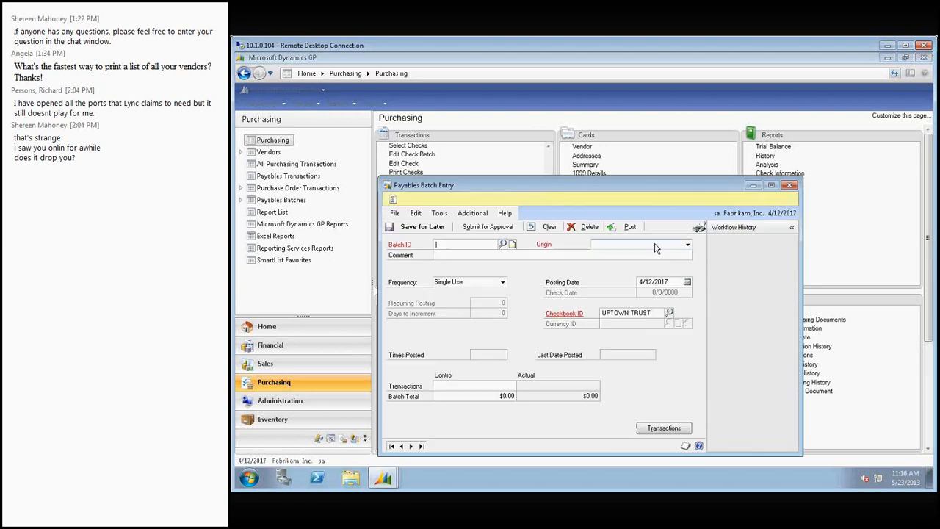
pyautogui.click(503, 244)
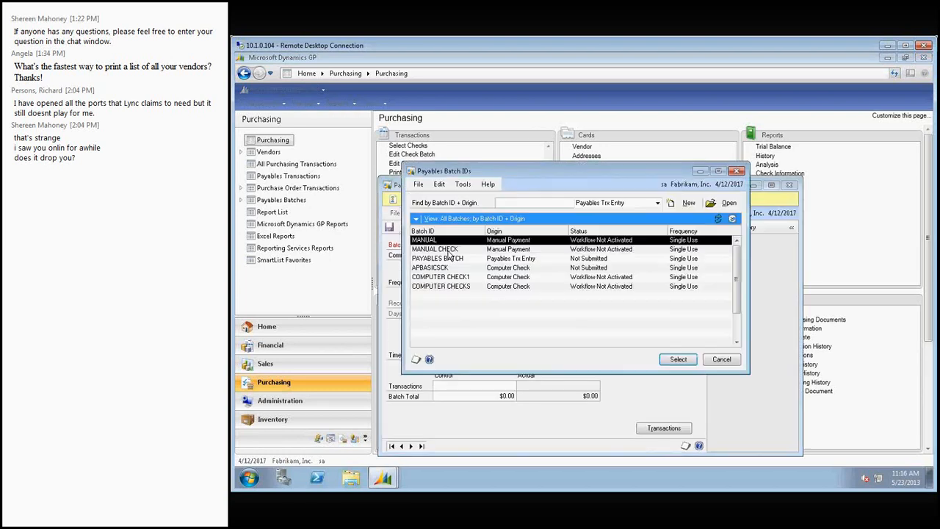
pyautogui.click(445, 267)
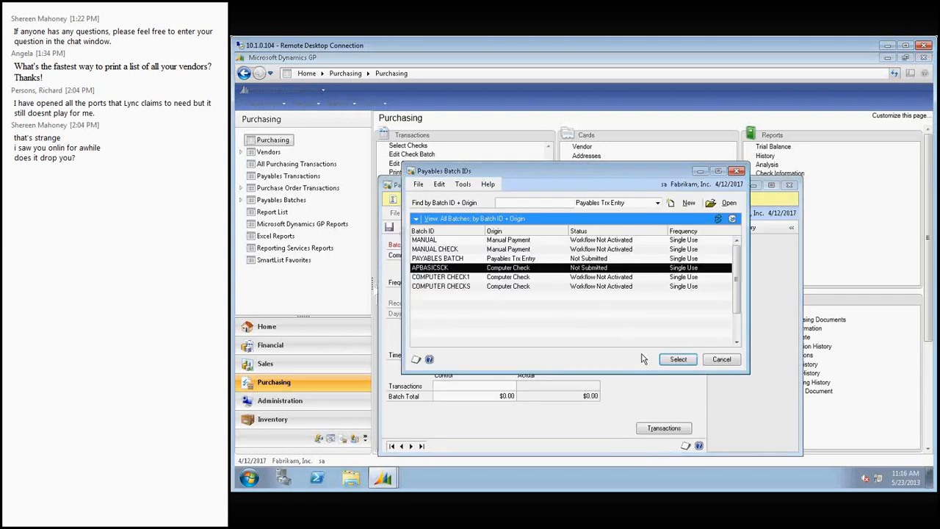
pyautogui.click(677, 358)
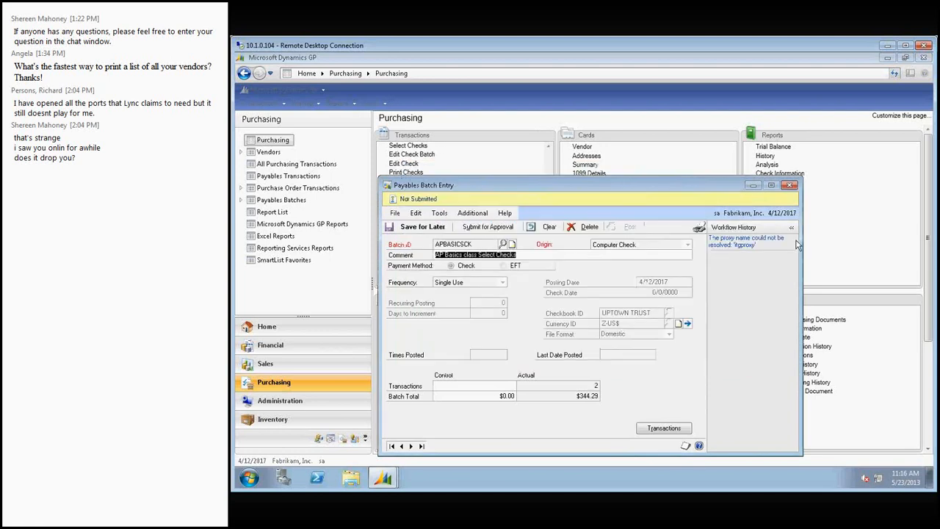
# Print the Computer Check Edit List and the Exception Report for the batch to the screen in standard format
pyautogui.click(699, 229)
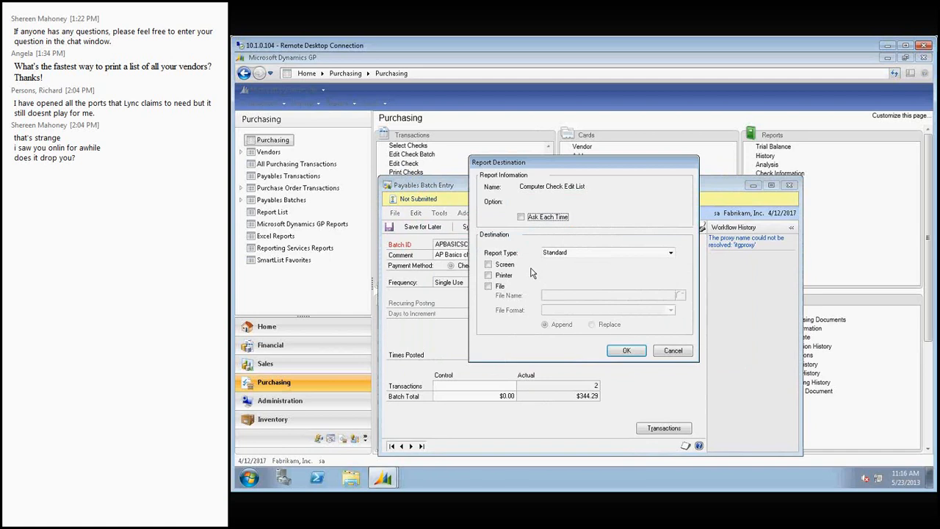
pyautogui.click(673, 351)
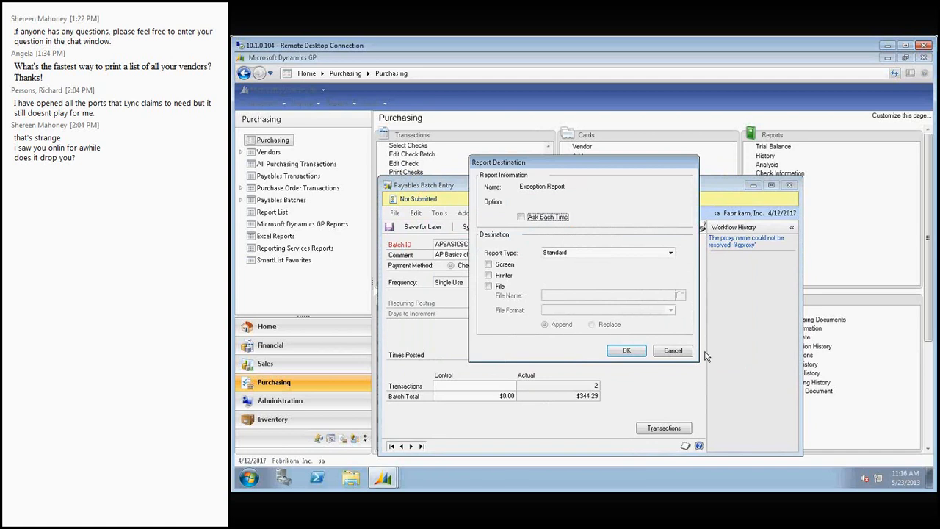
pyautogui.click(505, 266)
pyautogui.click(625, 353)
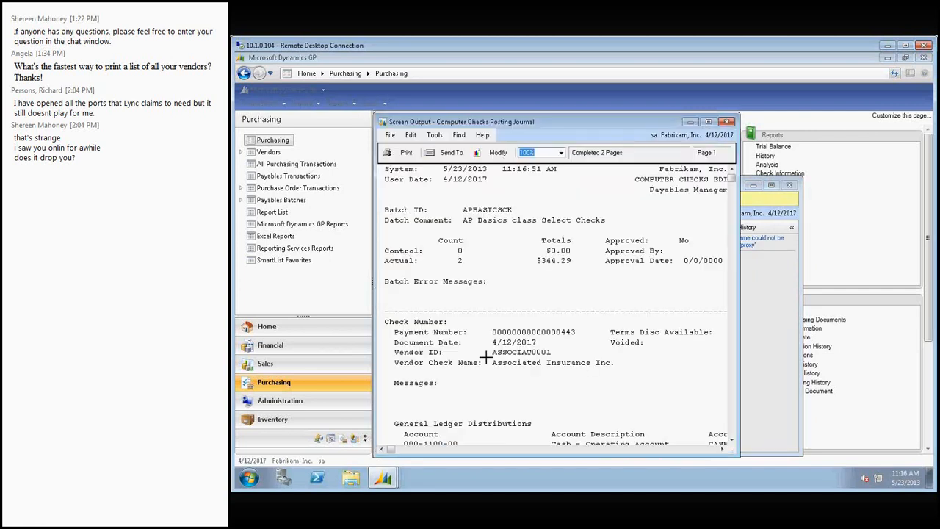
# Examine both checks' distributions, applied documents and batch total in the enlarged edit list, then close the reports and batch entry
pyautogui.click(709, 121)
pyautogui.scroll(-2, 731, 277)
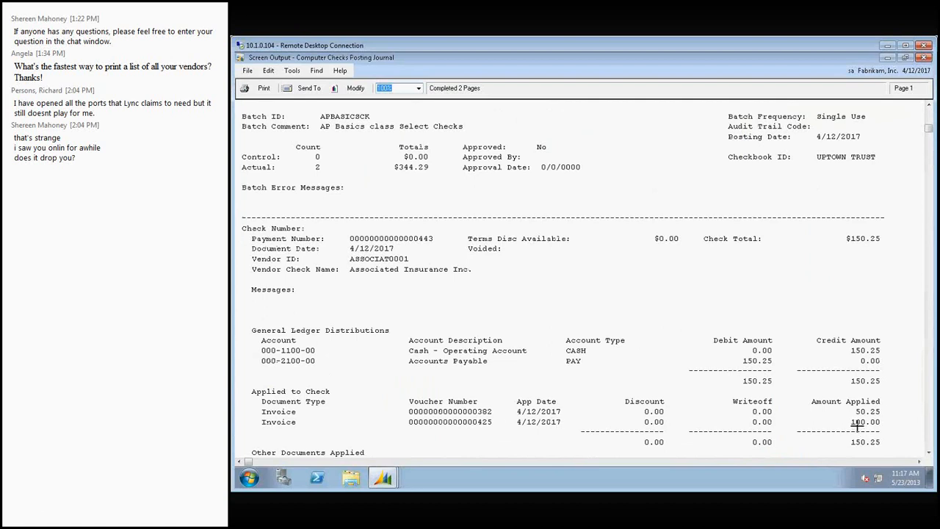
pyautogui.scroll(-3, 857, 430)
pyautogui.scroll(-3, 851, 405)
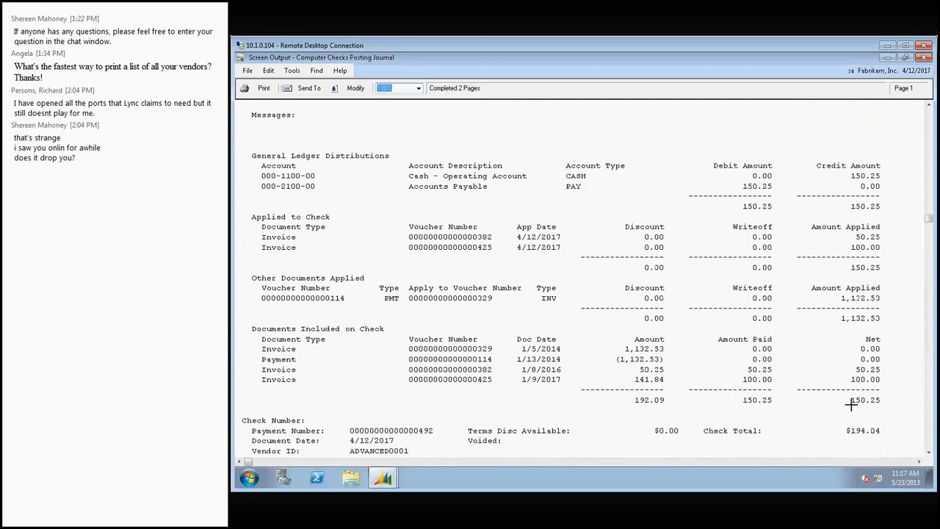
pyautogui.scroll(-1, 852, 404)
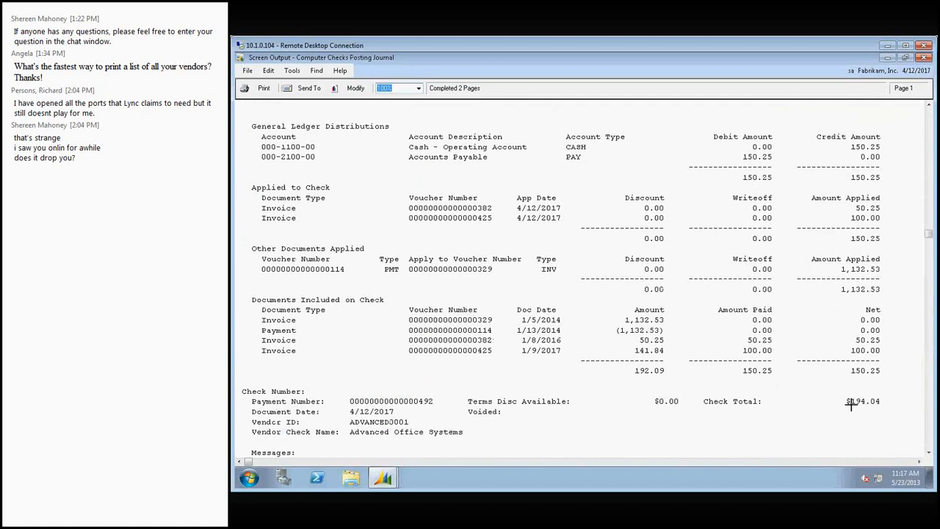
pyautogui.scroll(-5, 851, 403)
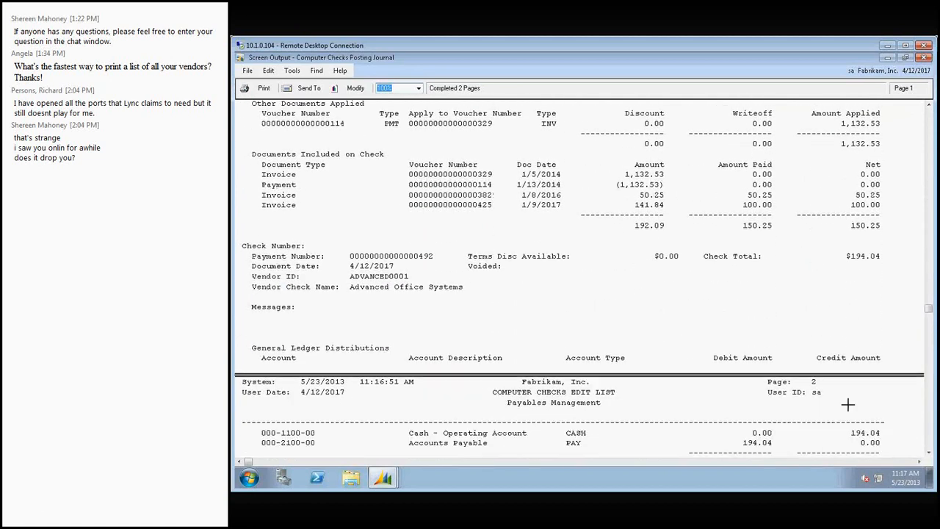
pyautogui.scroll(-8, 848, 404)
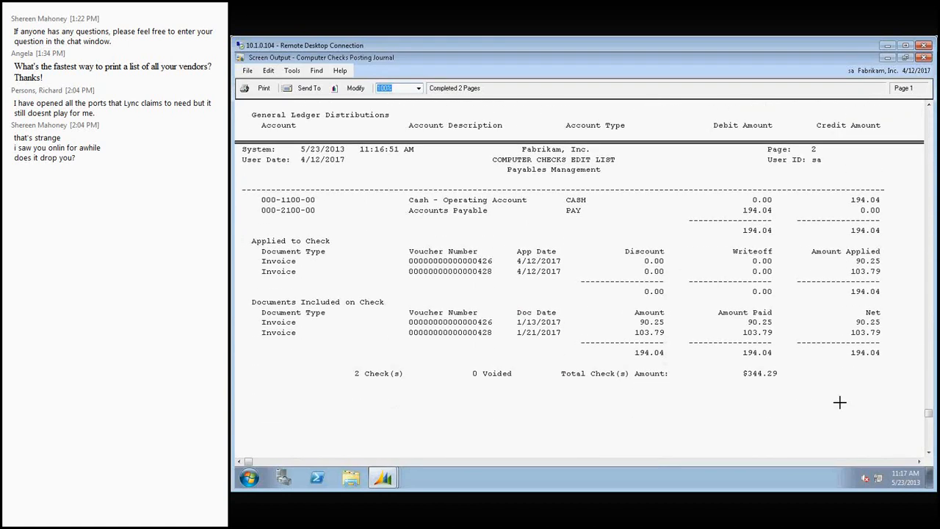
pyautogui.scroll(-1, 840, 402)
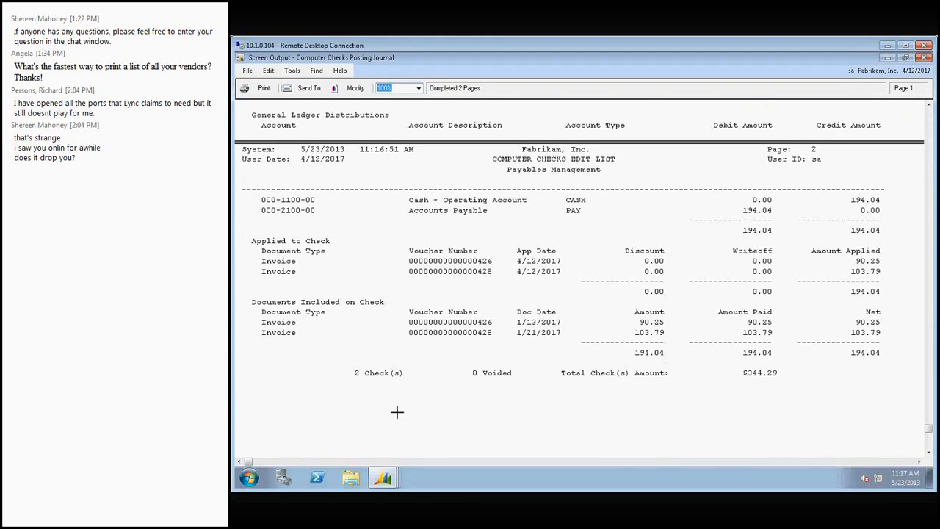
pyautogui.click(925, 58)
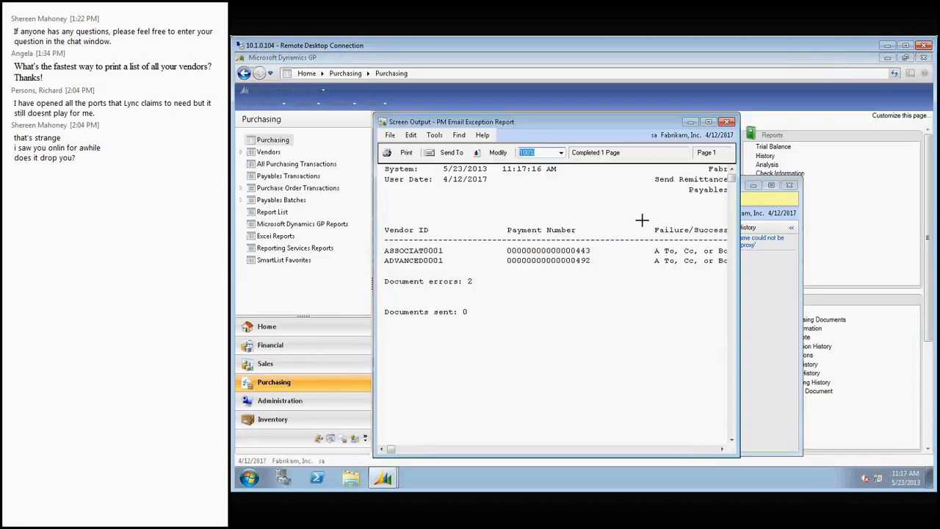
pyautogui.click(727, 122)
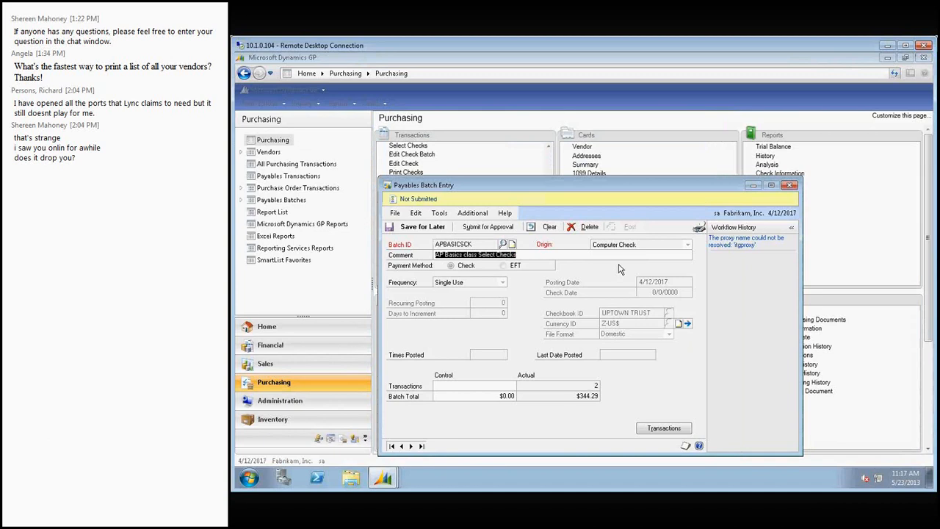
pyautogui.click(790, 186)
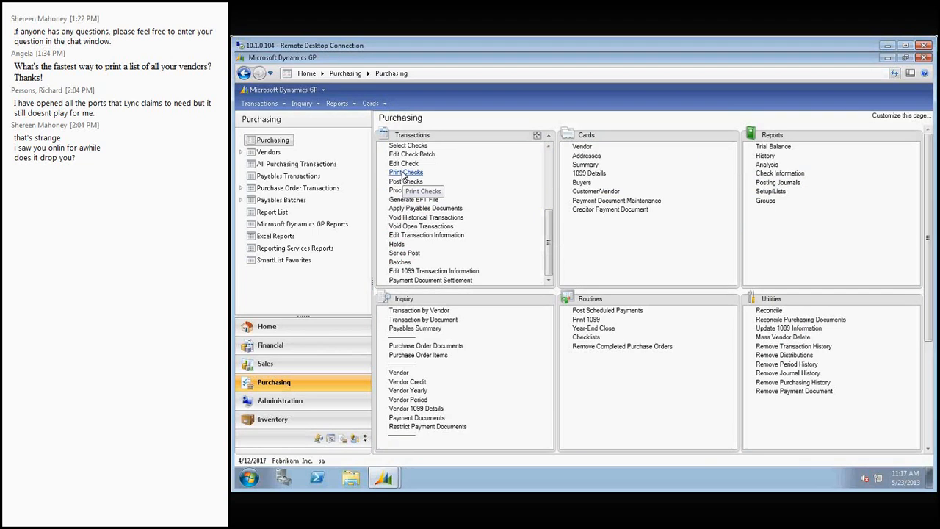
# View which payables check windows can be reached from batch APBASICSCK's transactions, then cancel and close Payables Batch Entry
pyautogui.moveTo(550, 237); pyautogui.dragTo(553, 211)
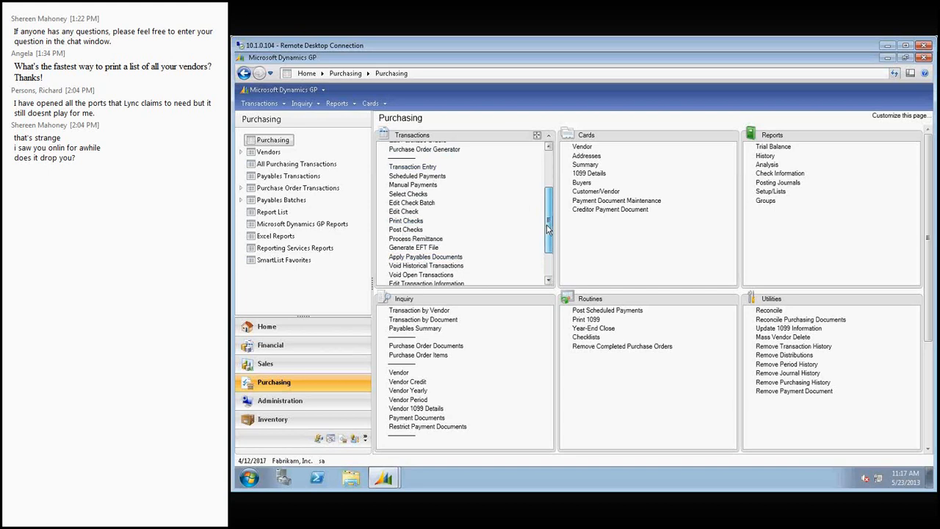
pyautogui.moveTo(547, 229); pyautogui.dragTo(545, 277)
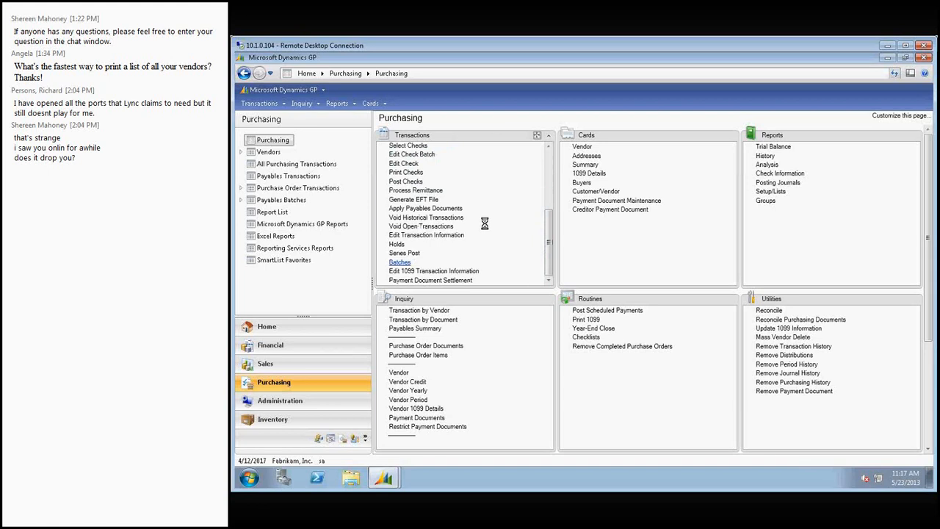
pyautogui.click(502, 244)
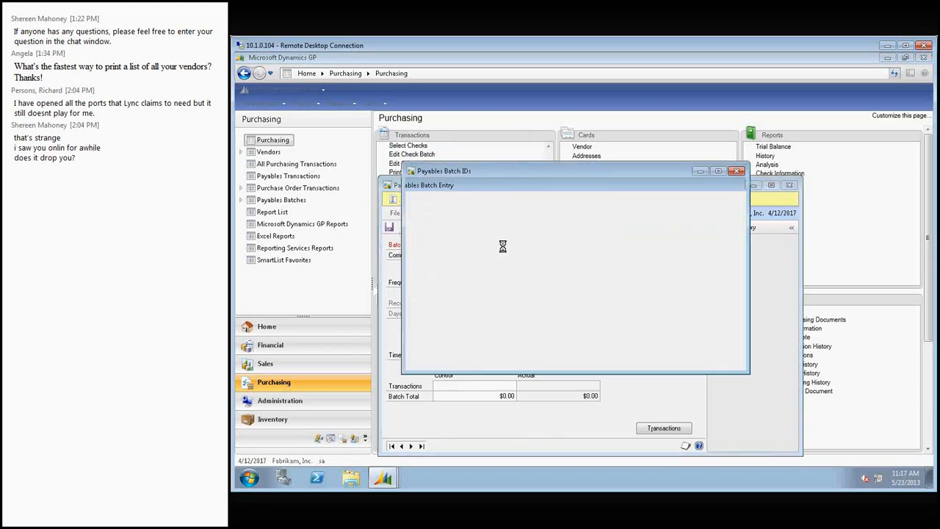
pyautogui.click(441, 268)
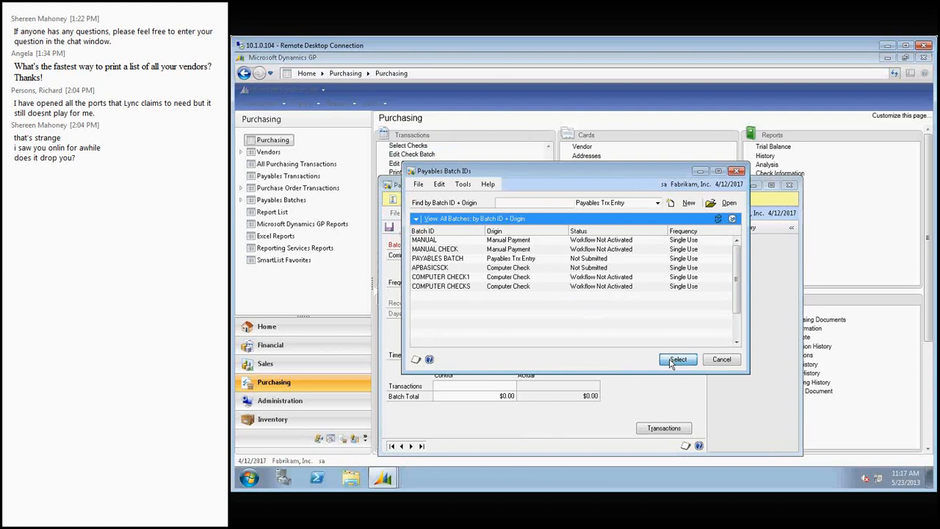
pyautogui.click(678, 359)
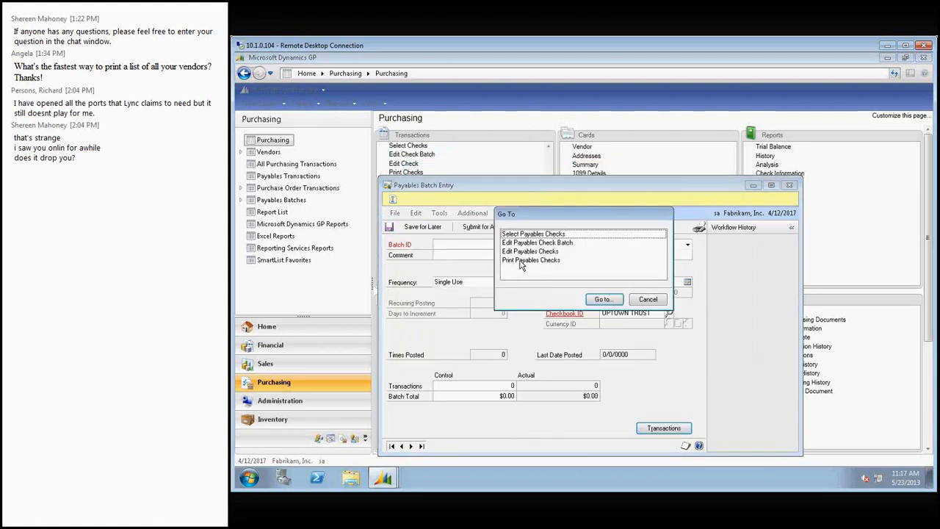
pyautogui.click(642, 301)
pyautogui.click(790, 185)
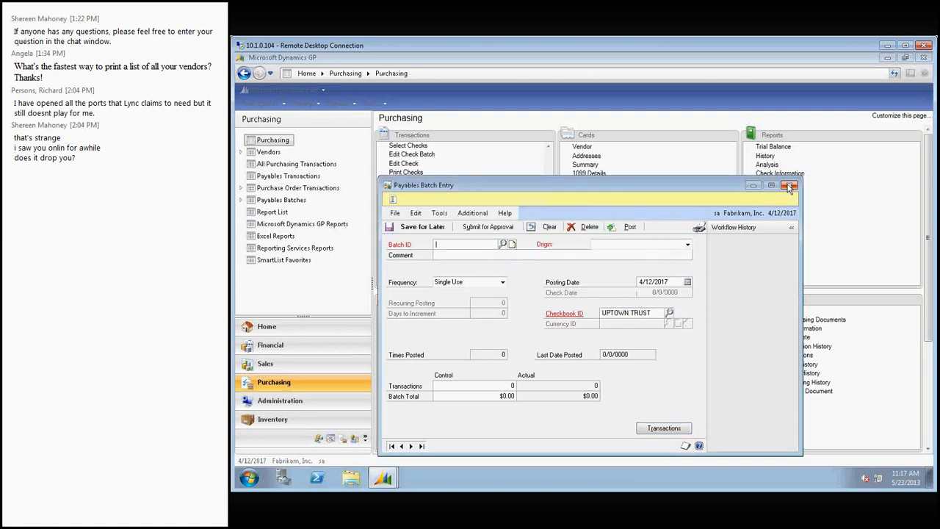
# Try to load batch APBASICSCK in Print Payables Checks and move on to its check number
pyautogui.click(406, 173)
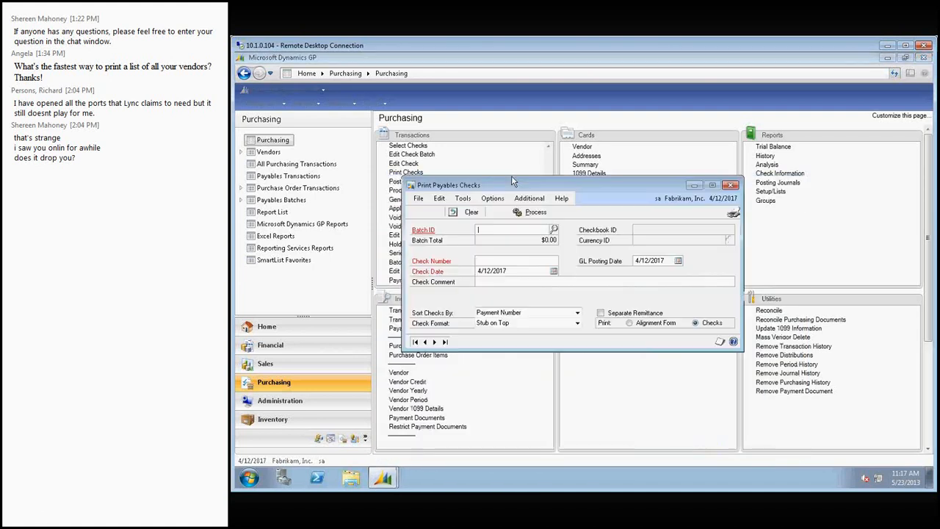
pyautogui.click(553, 229)
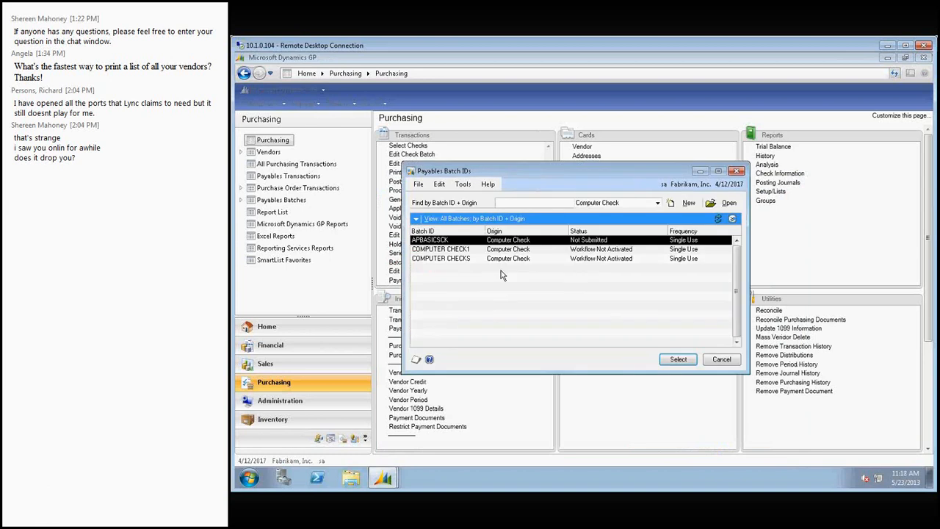
pyautogui.click(678, 359)
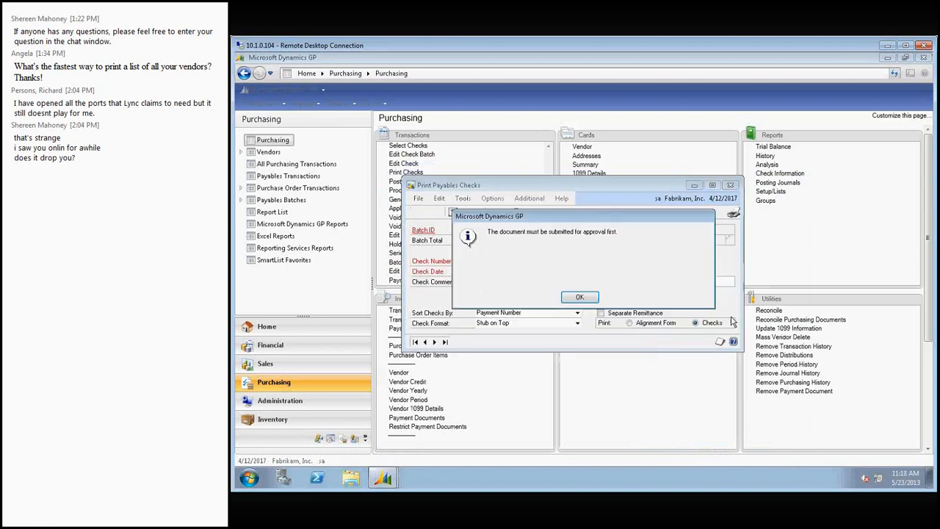
pyautogui.click(581, 298)
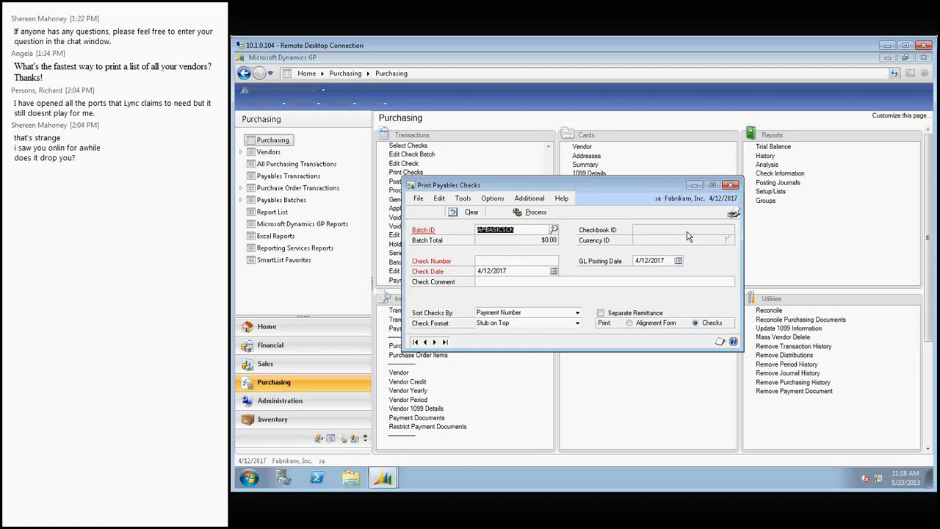
pyautogui.click(509, 262)
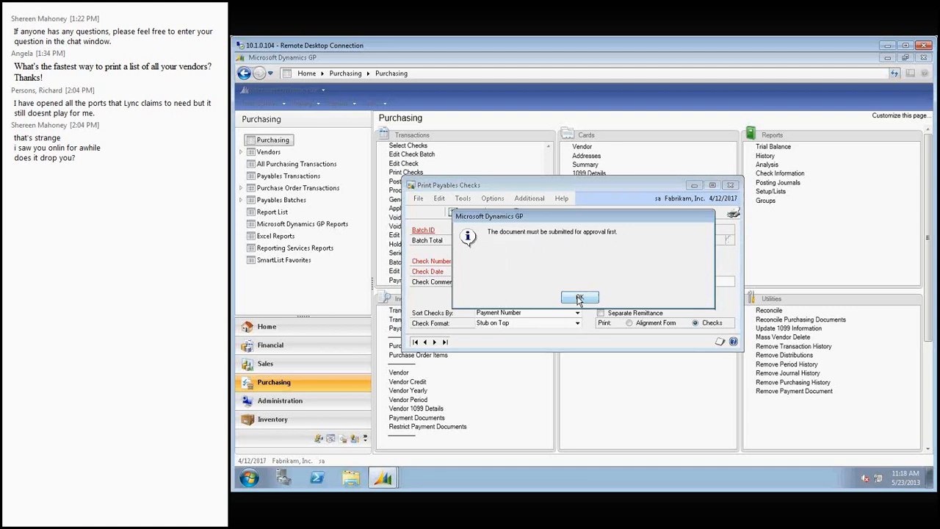
pyautogui.click(580, 298)
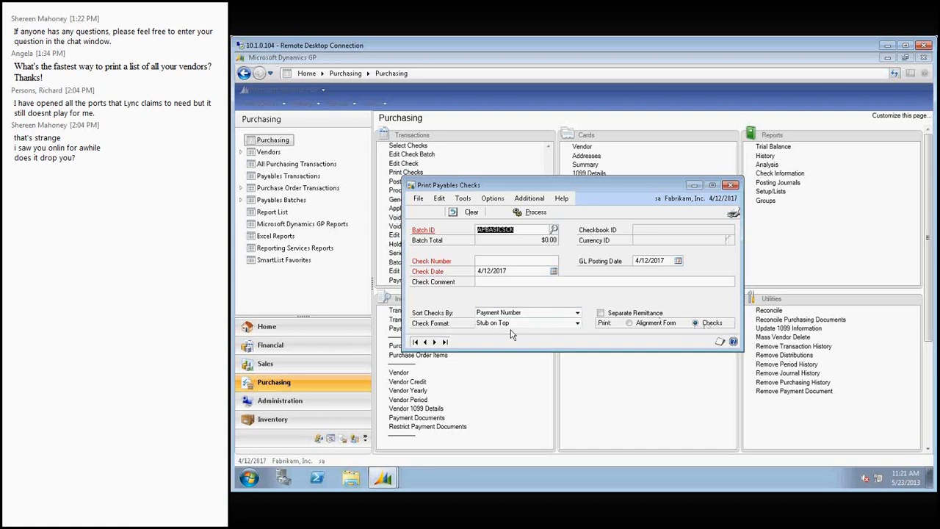
# Try to choose a check format and print from Print Payables Checks, then clear the form and dismiss the window
pyautogui.click(578, 323)
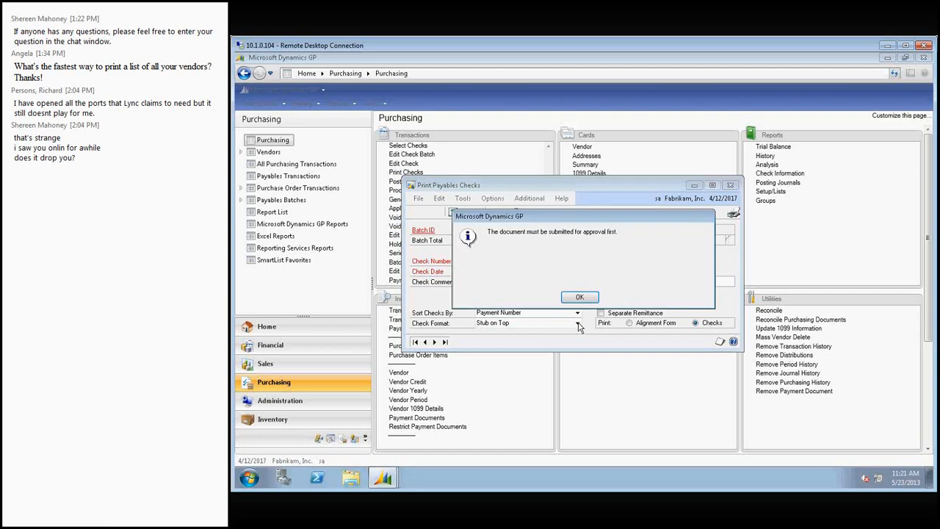
pyautogui.click(587, 296)
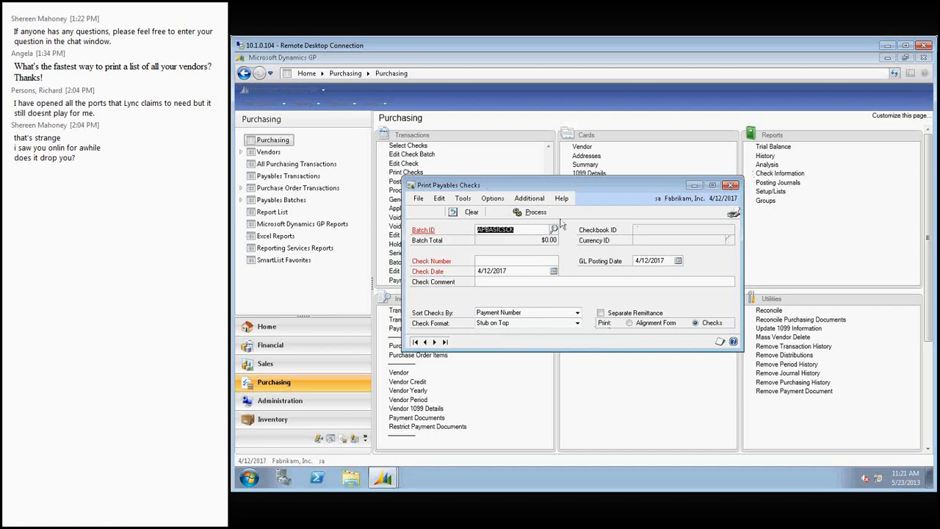
pyautogui.click(733, 213)
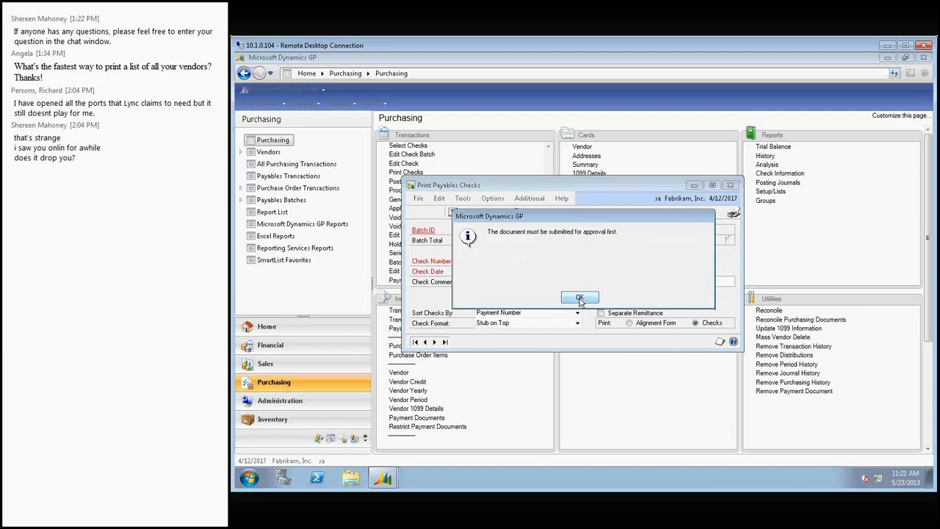
pyautogui.click(579, 297)
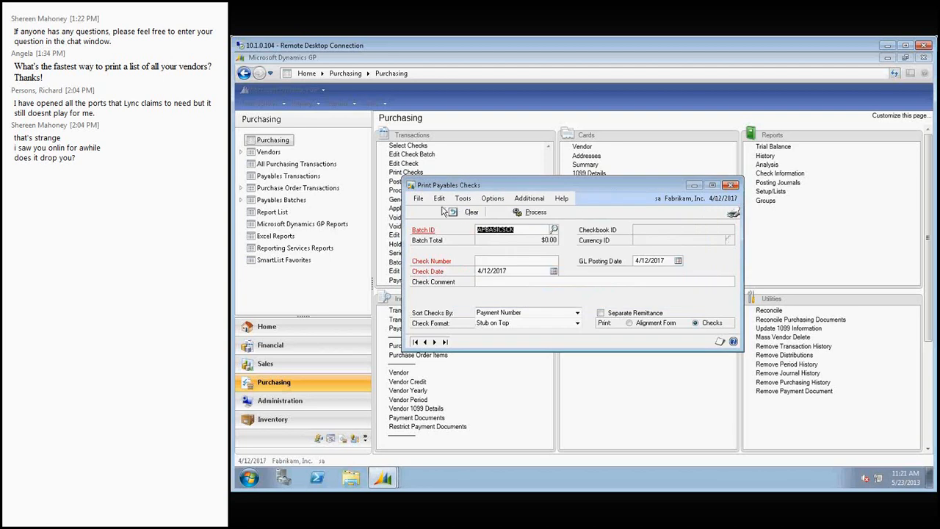
pyautogui.click(471, 212)
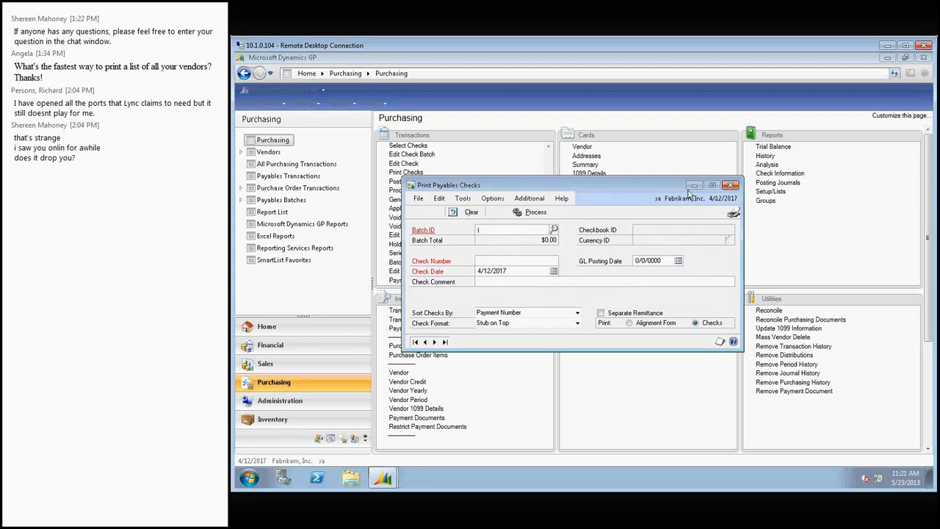
pyautogui.click(694, 186)
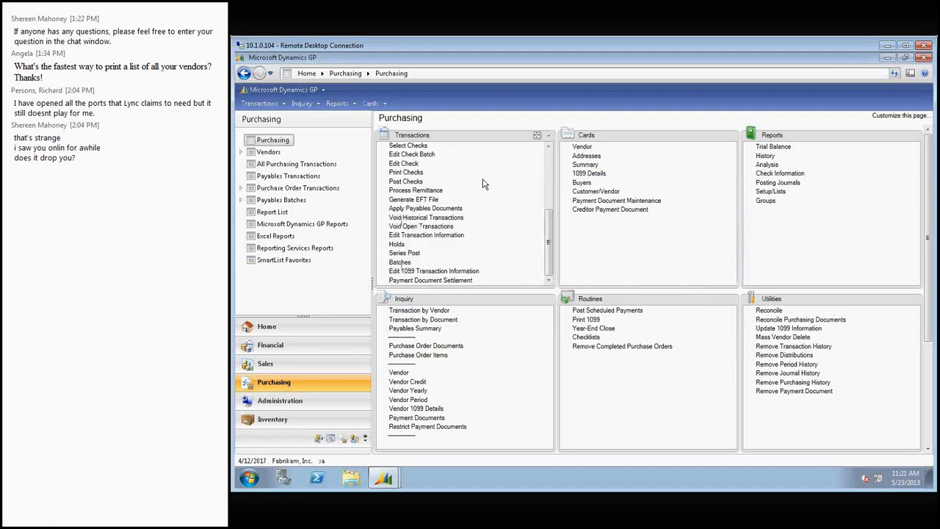
# Load the computer check batch COMPUTER CHECK1 in Payables Batch Entry
pyautogui.click(412, 263)
pyautogui.click(504, 245)
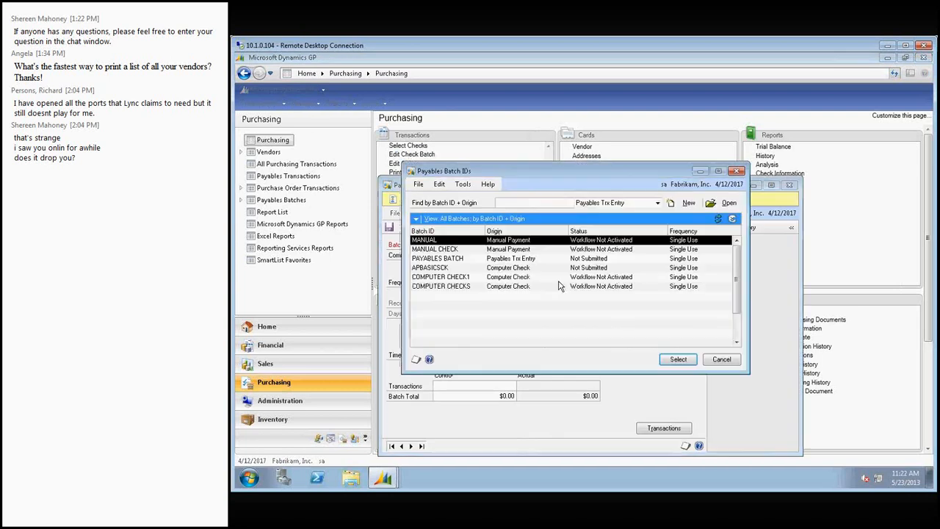
pyautogui.click(601, 277)
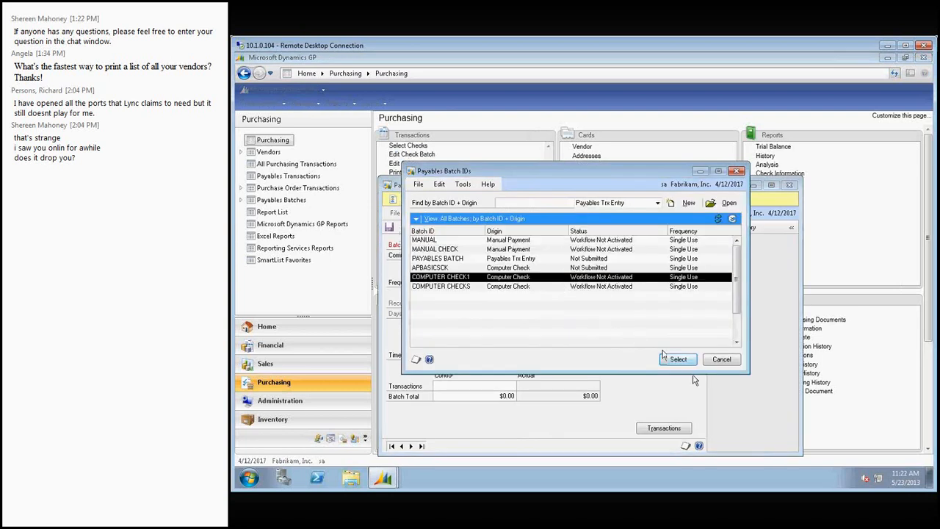
pyautogui.click(678, 359)
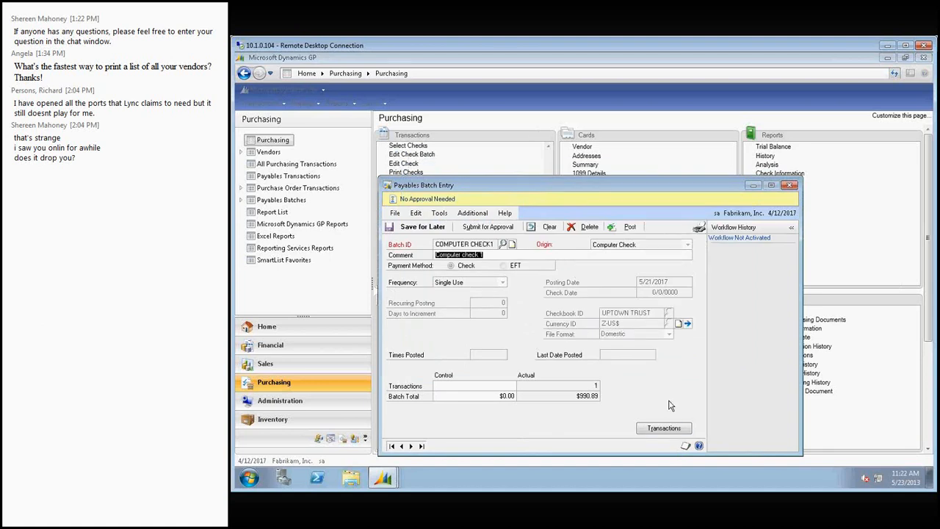
# Go to Print Payables Checks from the batch's transactions and print its checks to the screen
pyautogui.click(665, 429)
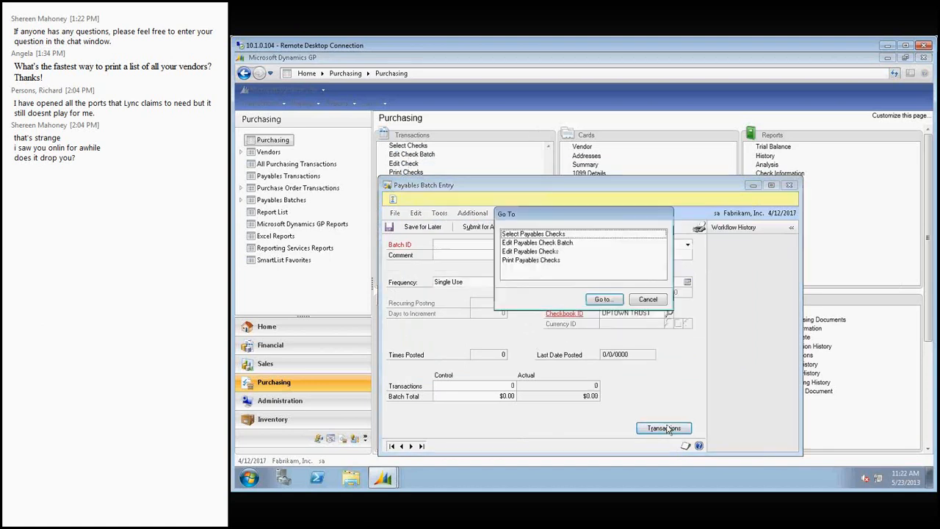
pyautogui.click(532, 260)
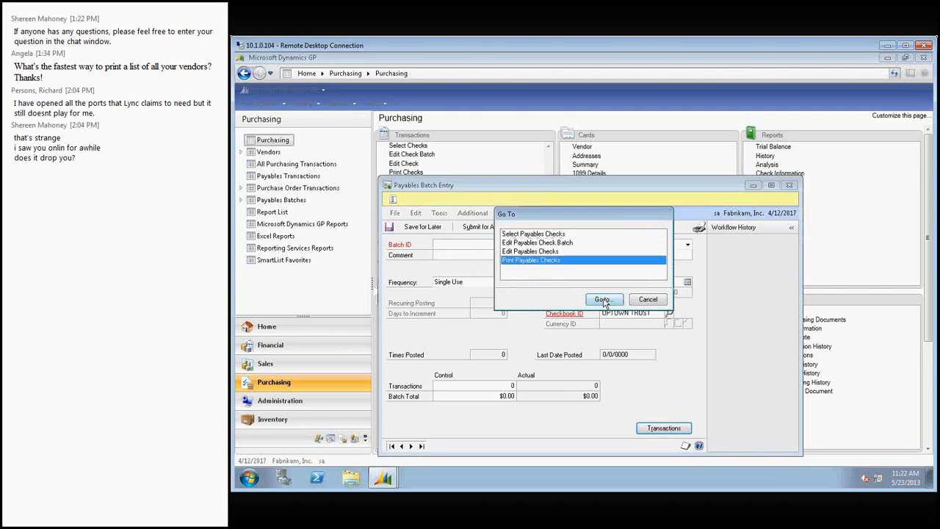
pyautogui.click(603, 299)
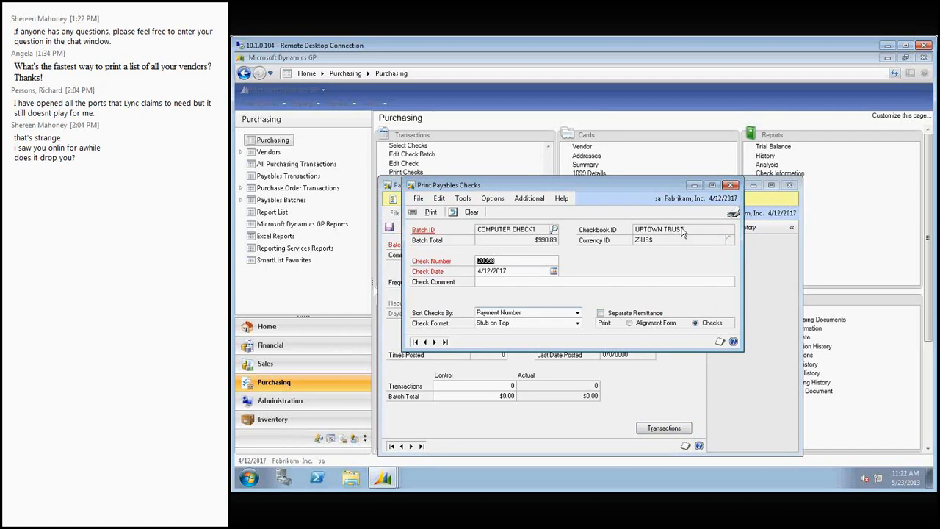
pyautogui.click(506, 263)
pyautogui.click(429, 212)
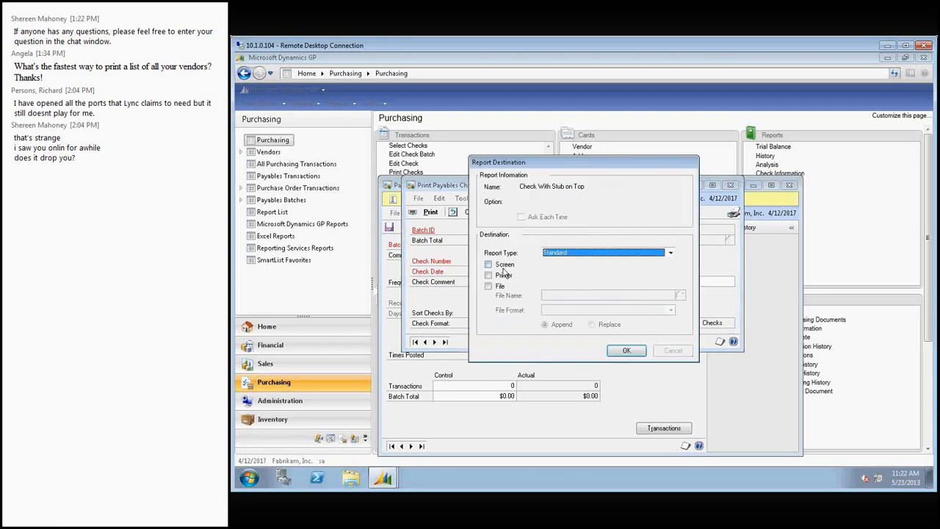
pyautogui.click(504, 266)
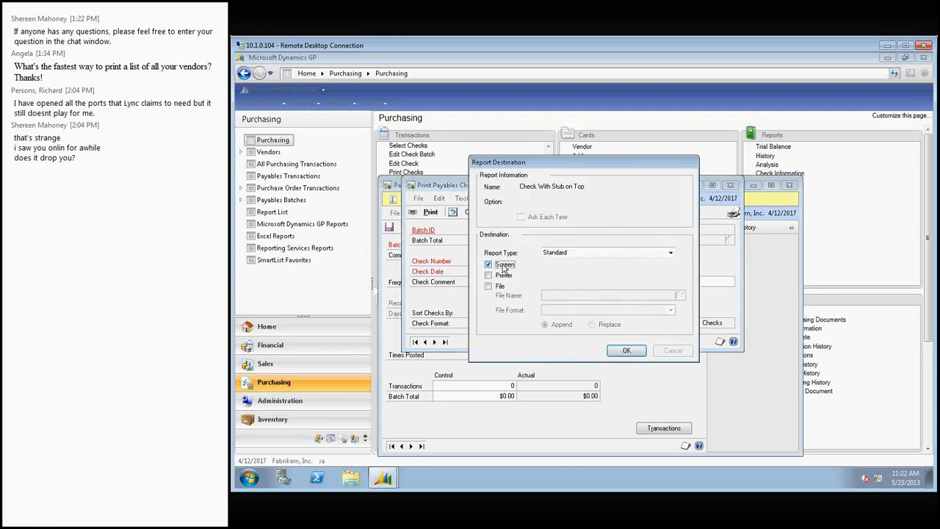
pyautogui.click(622, 351)
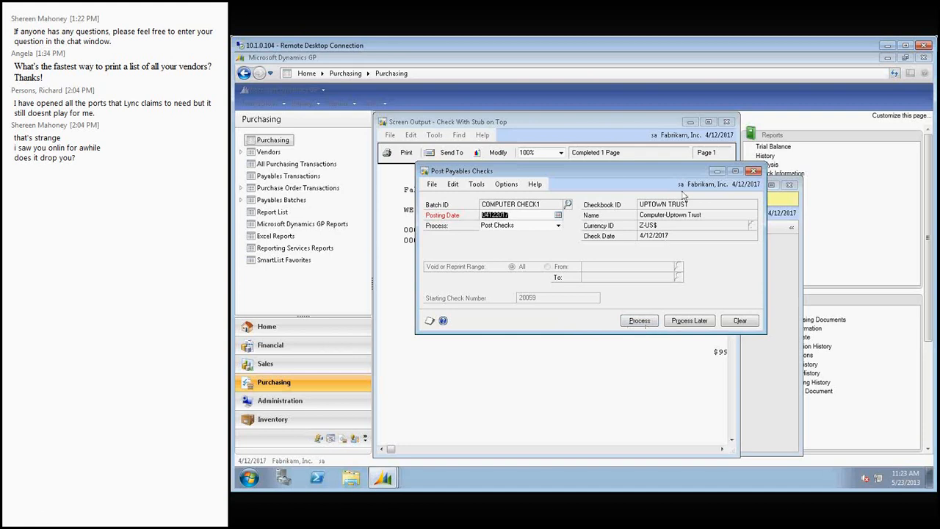
# Examine the stub details, amounts, check date and payee address in the enlarged check output, then close it
pyautogui.click(717, 171)
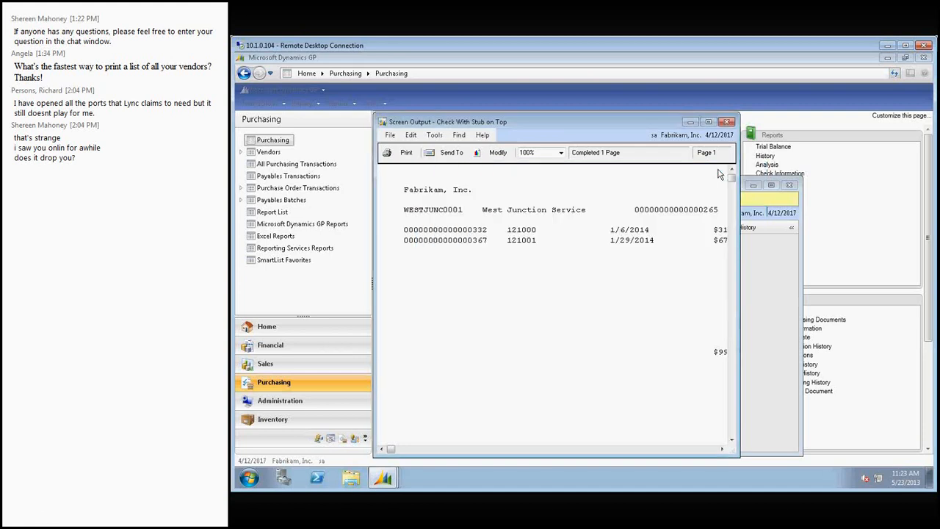
pyautogui.click(709, 122)
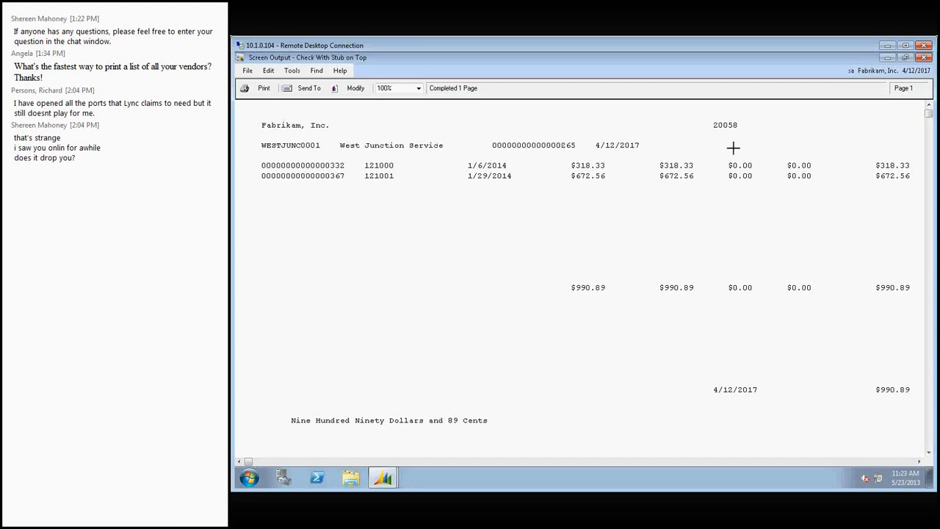
pyautogui.click(919, 461)
pyautogui.click(919, 461)
pyautogui.click(919, 462)
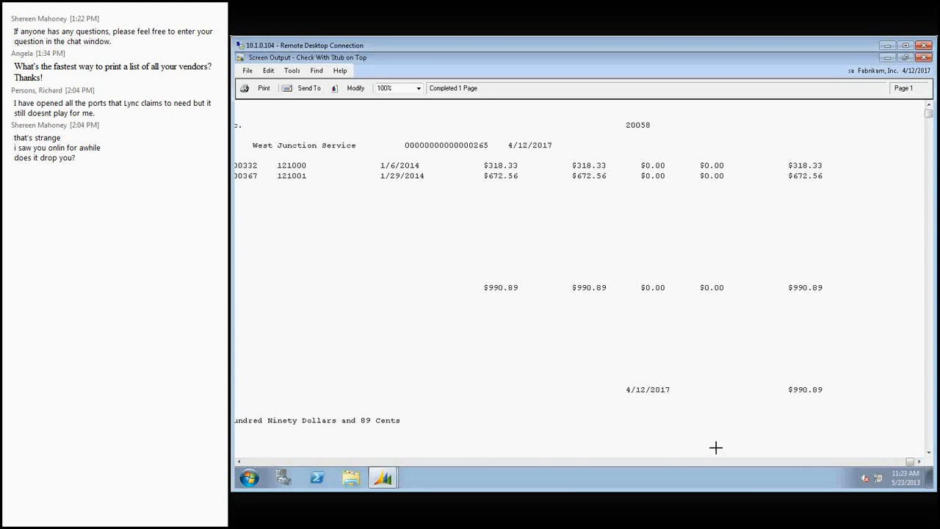
pyautogui.click(241, 462)
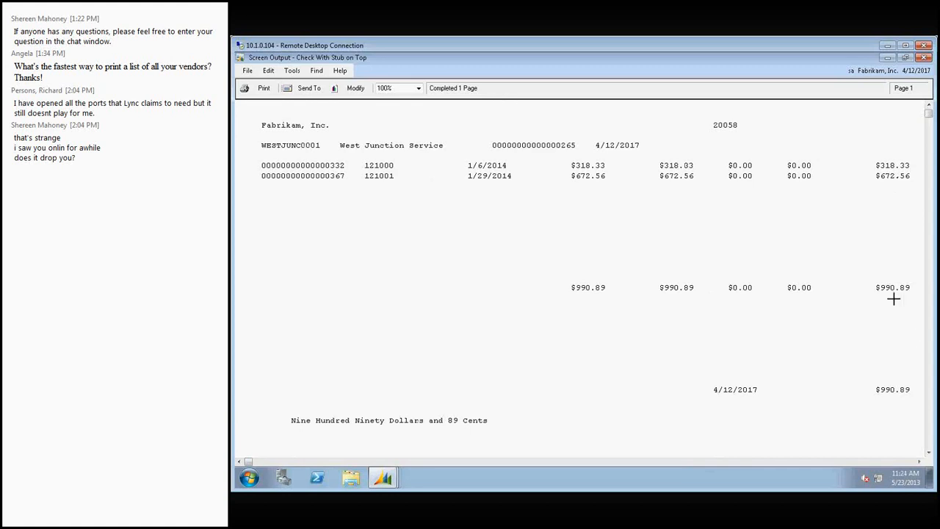
pyautogui.click(927, 453)
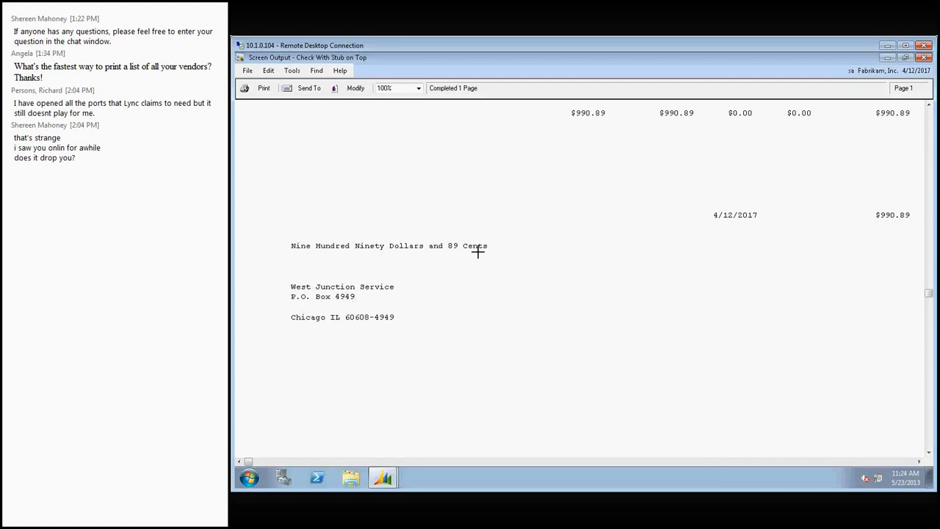
pyautogui.click(919, 462)
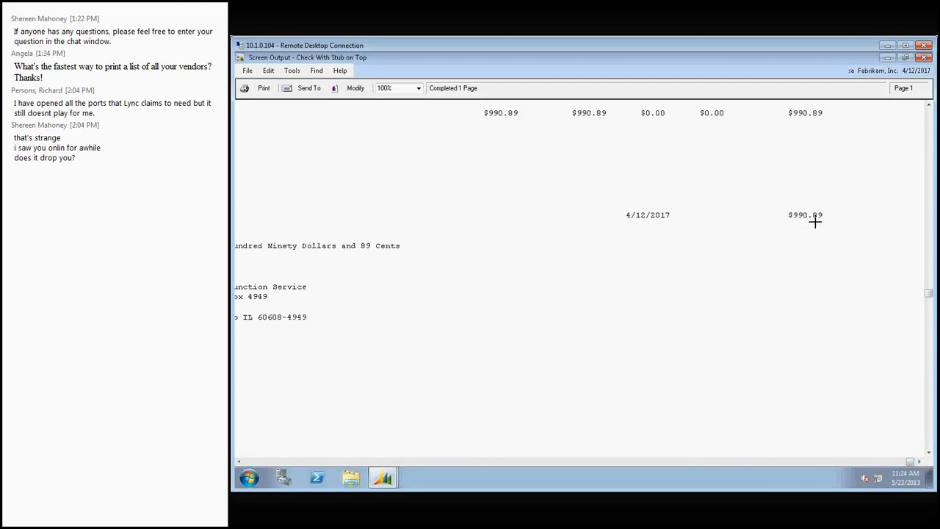
pyautogui.click(928, 453)
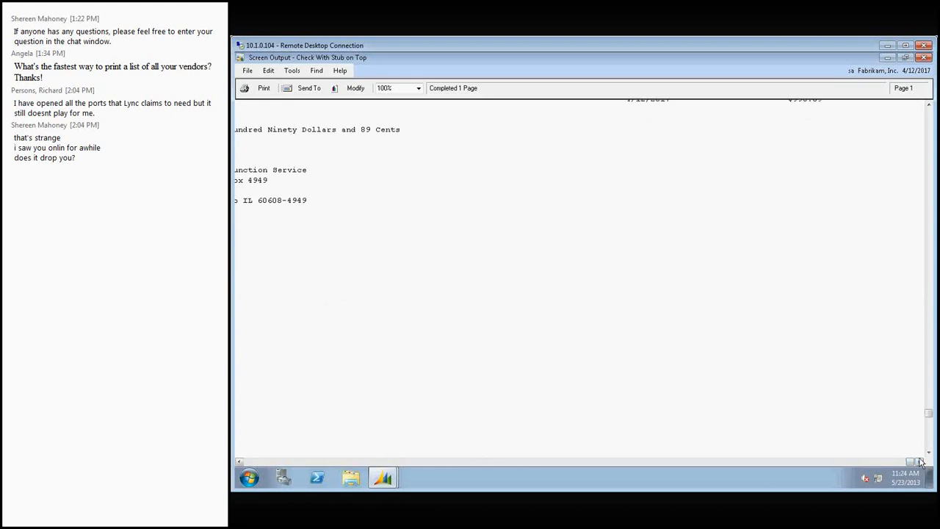
pyautogui.moveTo(911, 462); pyautogui.dragTo(244, 463)
pyautogui.click(240, 462)
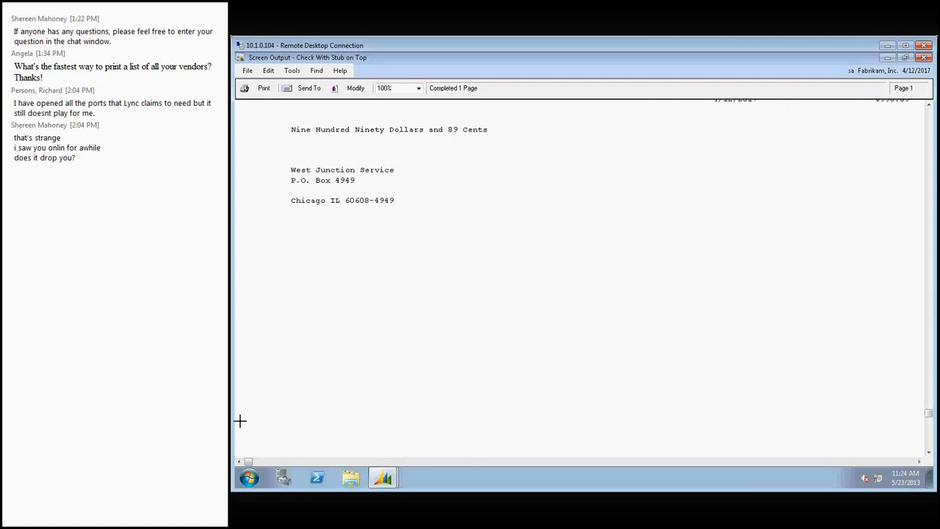
pyautogui.click(924, 57)
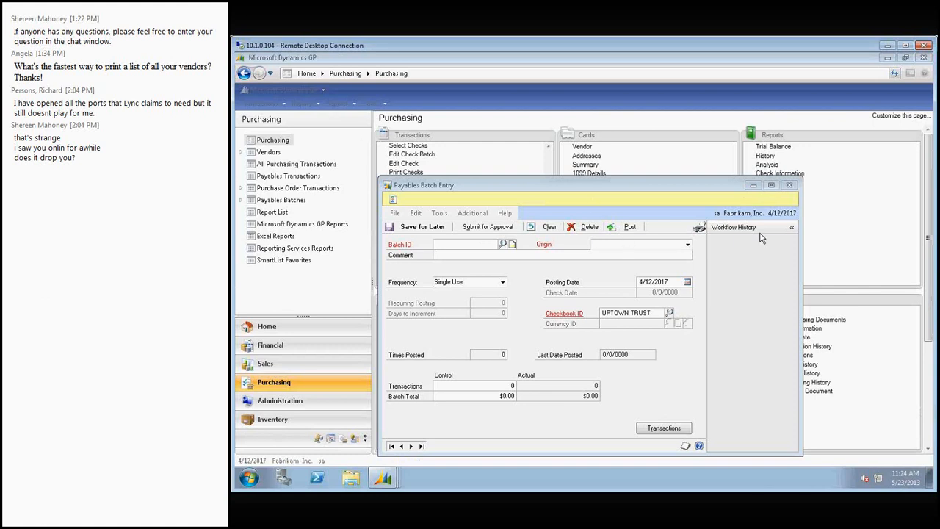
# Bring the minimized Post Payables Checks window back into view
pyautogui.click(836, 211)
pyautogui.moveTo(929, 336); pyautogui.dragTo(930, 451)
pyautogui.click(387, 478)
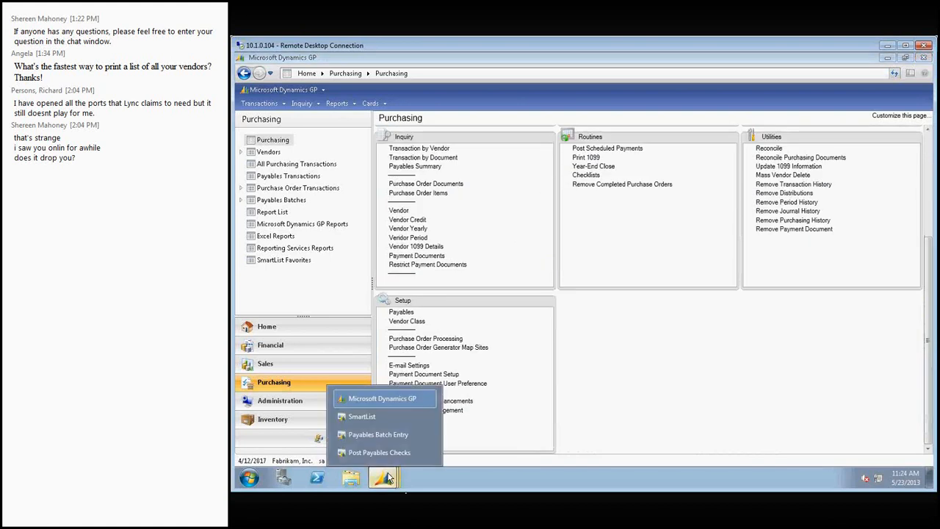
pyautogui.click(370, 449)
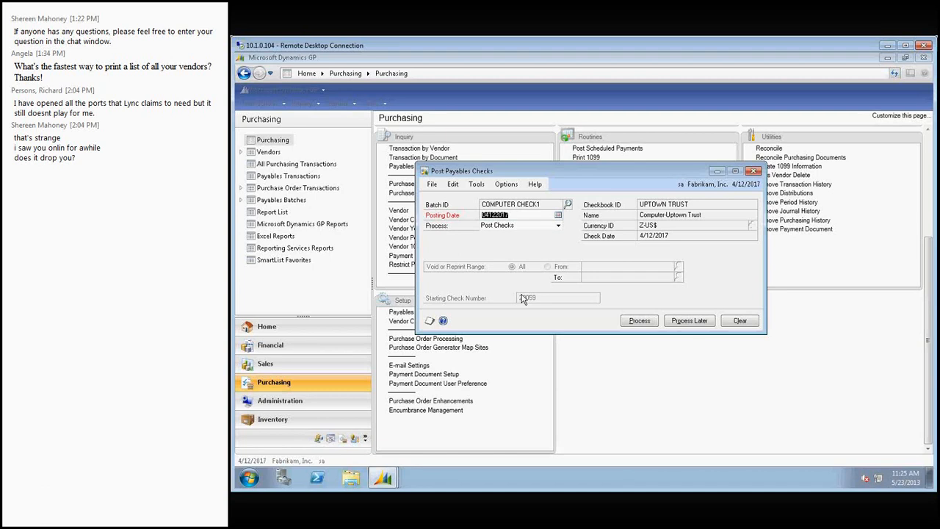
# Try the Reprint Checks process and its starting check number, then restore Post Checks as the process
pyautogui.click(558, 227)
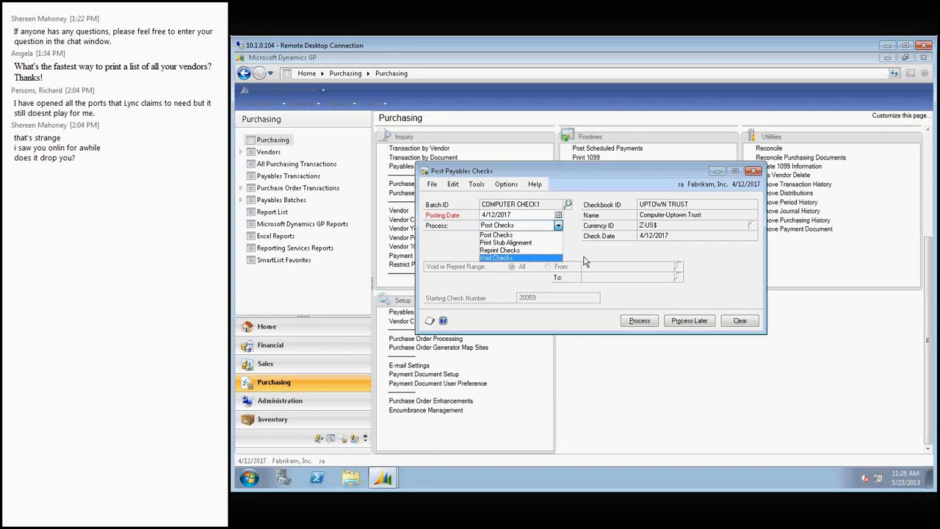
pyautogui.click(544, 252)
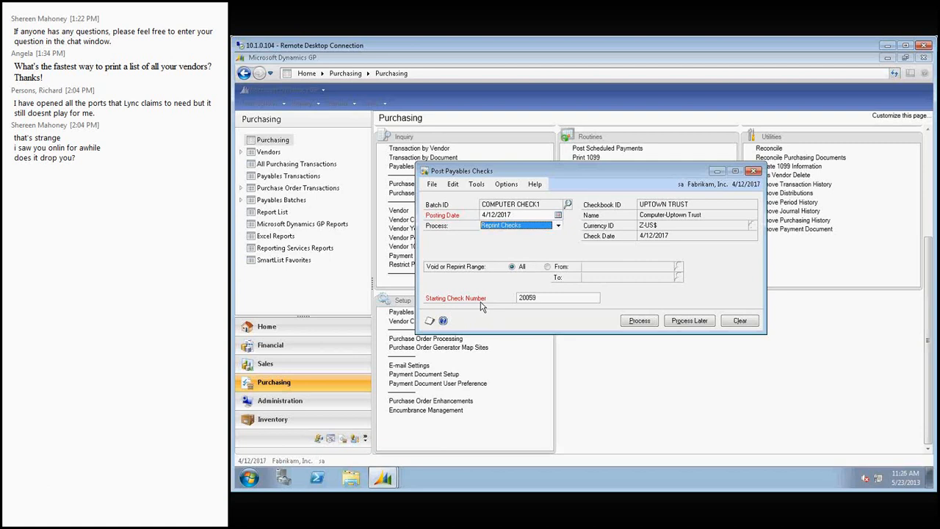
pyautogui.click(551, 298)
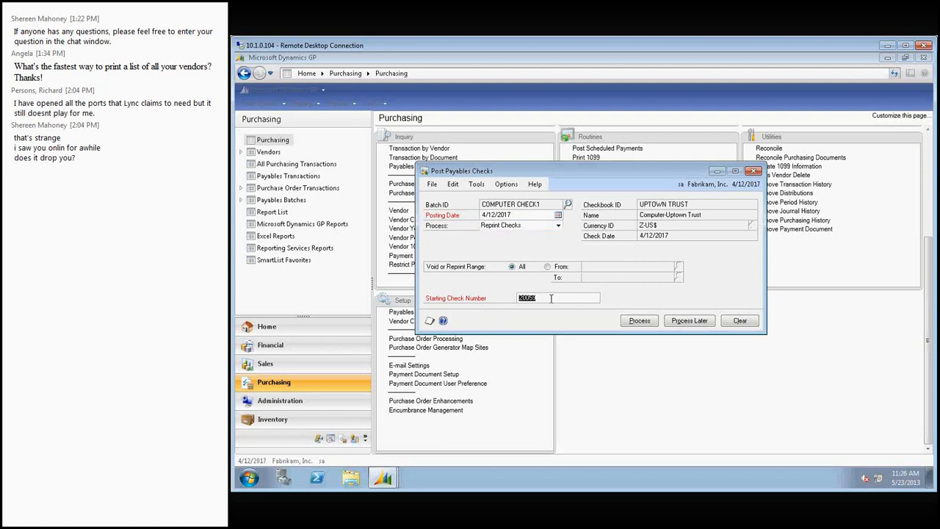
pyautogui.click(550, 298)
pyautogui.click(557, 226)
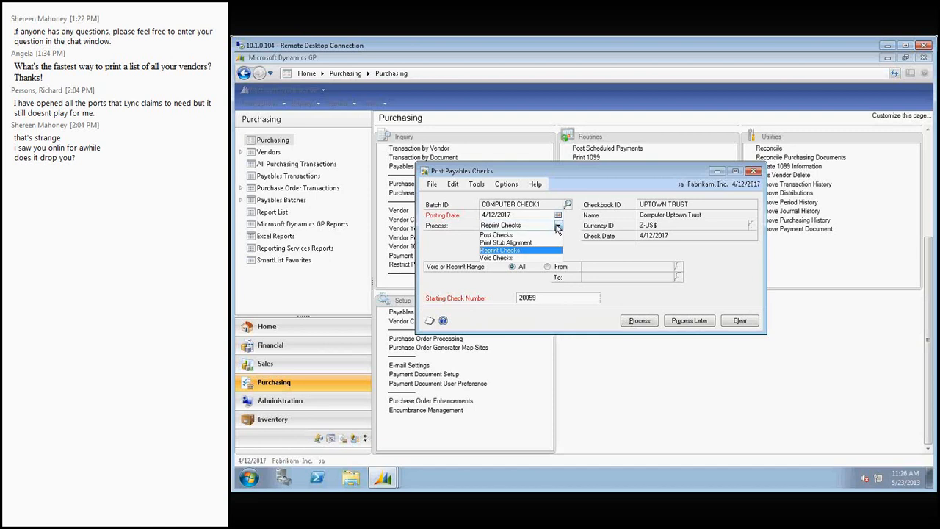
pyautogui.click(534, 235)
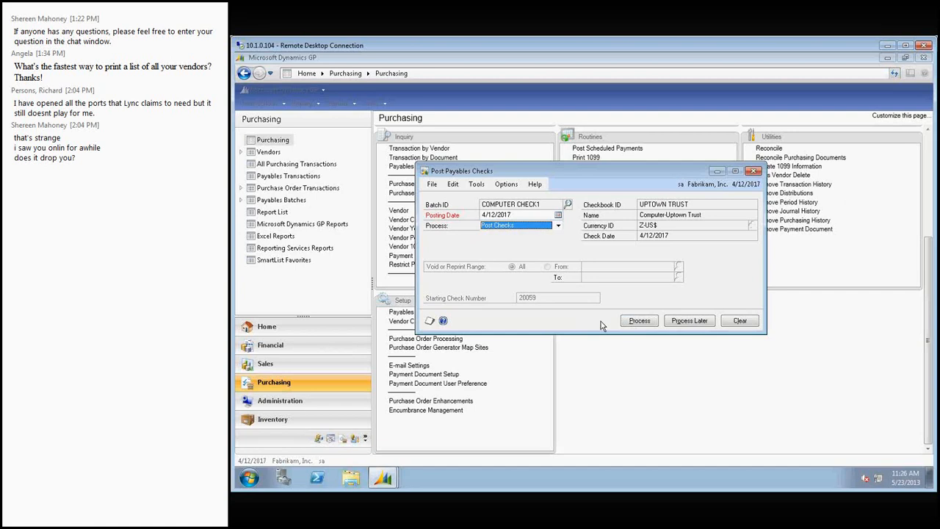
# Post the checks in batch COMPUTER CHECK1, sending the check posting journal, distribution reports and Checkbook Posting Journal to the screen
pyautogui.click(638, 323)
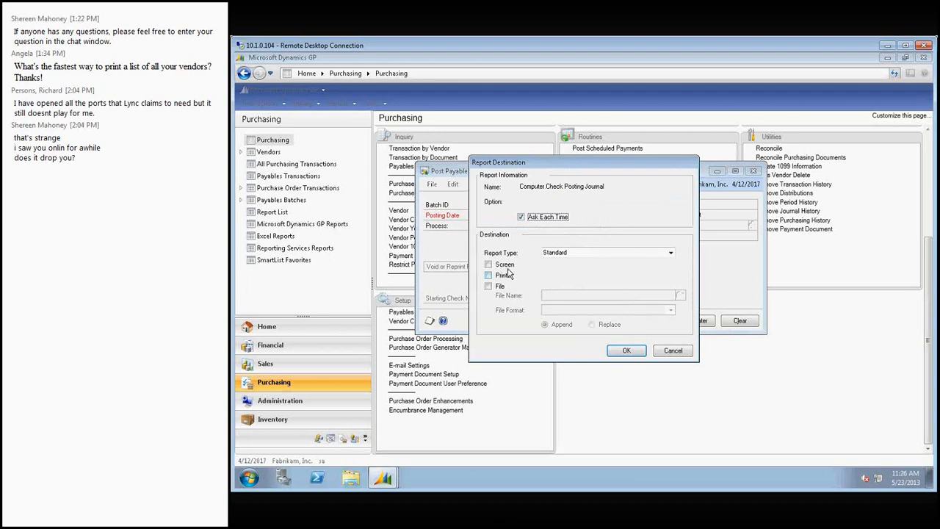
pyautogui.click(624, 349)
pyautogui.click(626, 350)
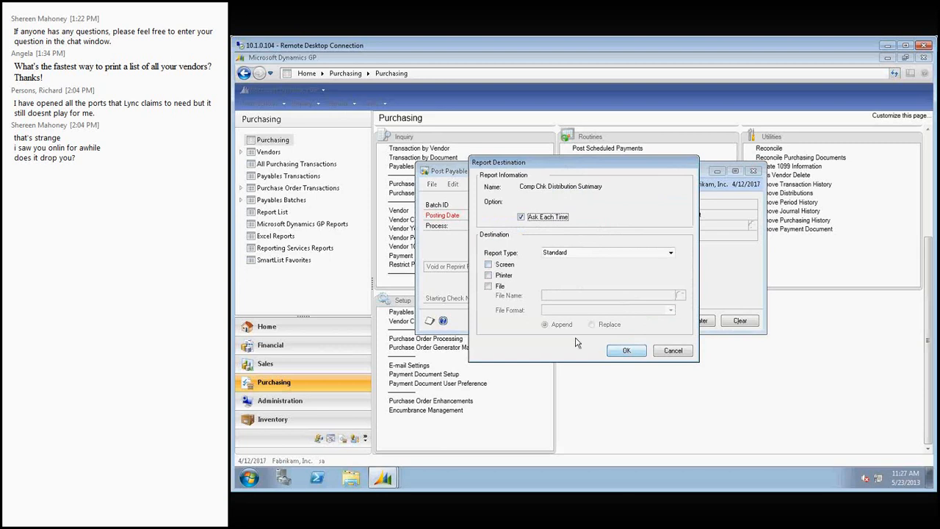
pyautogui.click(490, 266)
pyautogui.click(625, 352)
pyautogui.click(625, 351)
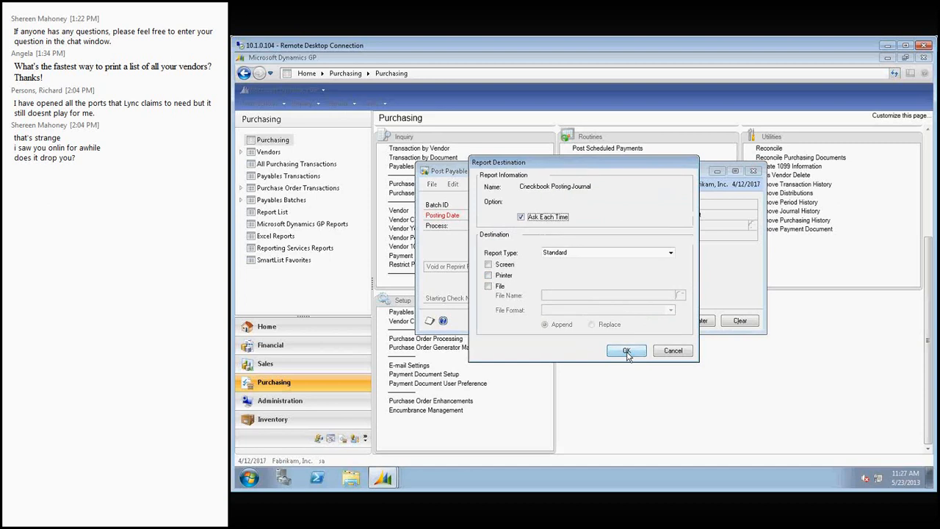
pyautogui.click(488, 265)
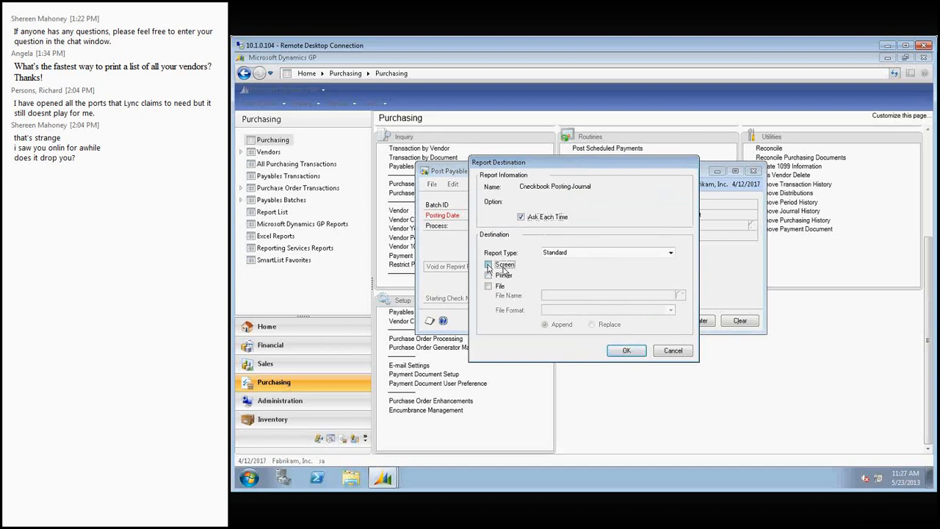
pyautogui.click(617, 350)
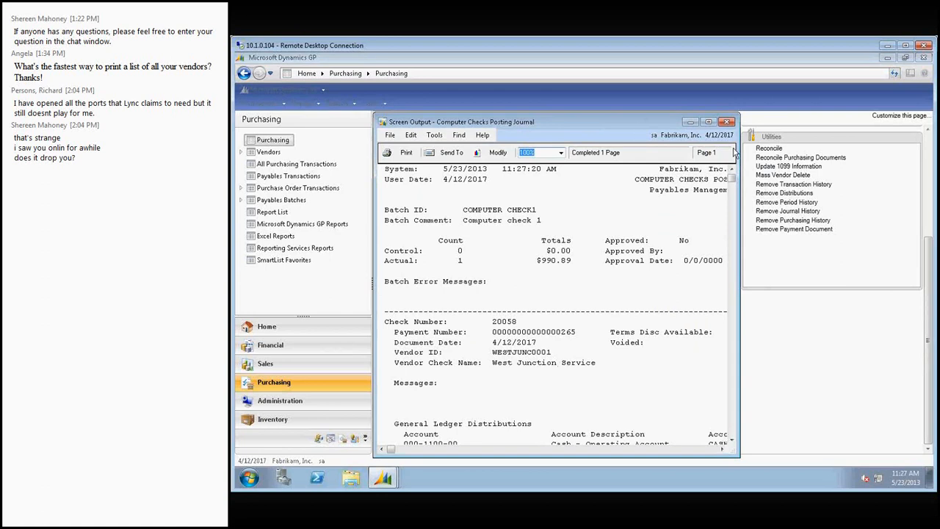
# View the Computer Checks Posting Journal and the PM GL Distributions Detail, closing each report
pyautogui.click(728, 122)
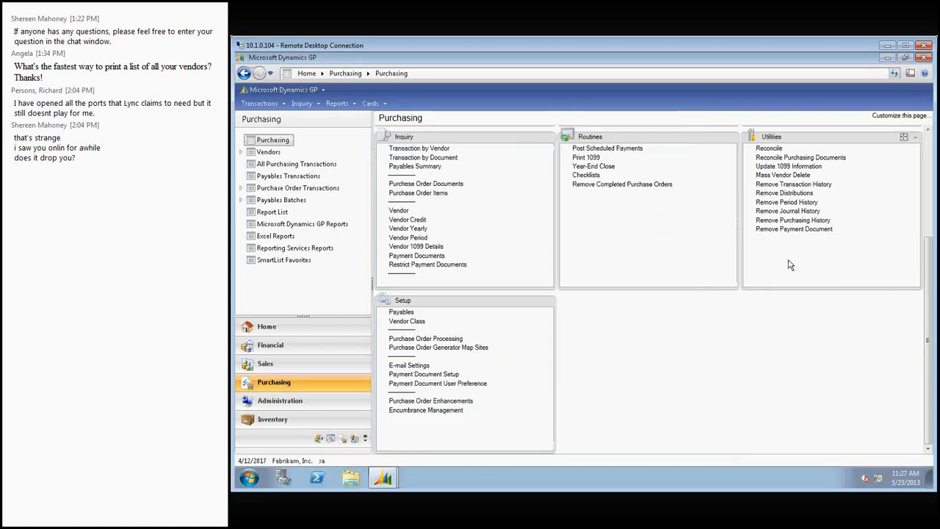
pyautogui.moveTo(382, 479)
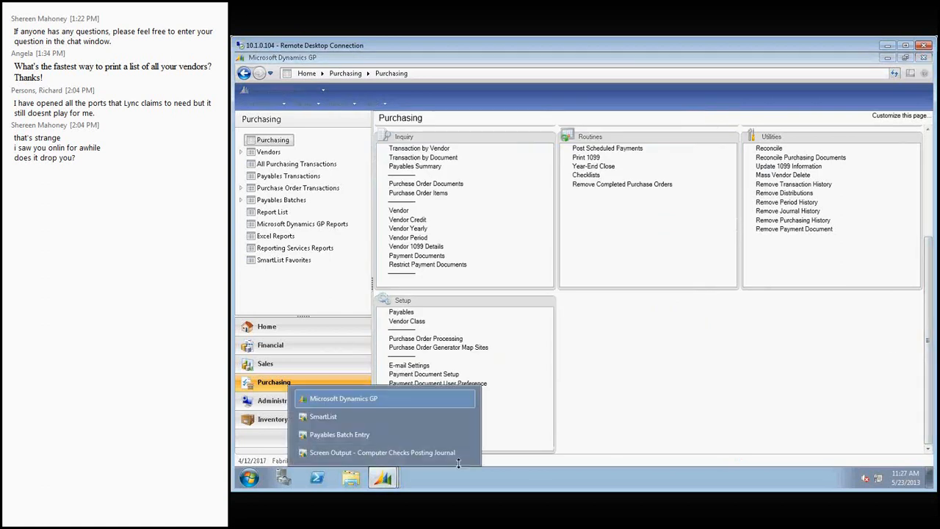
pyautogui.click(373, 446)
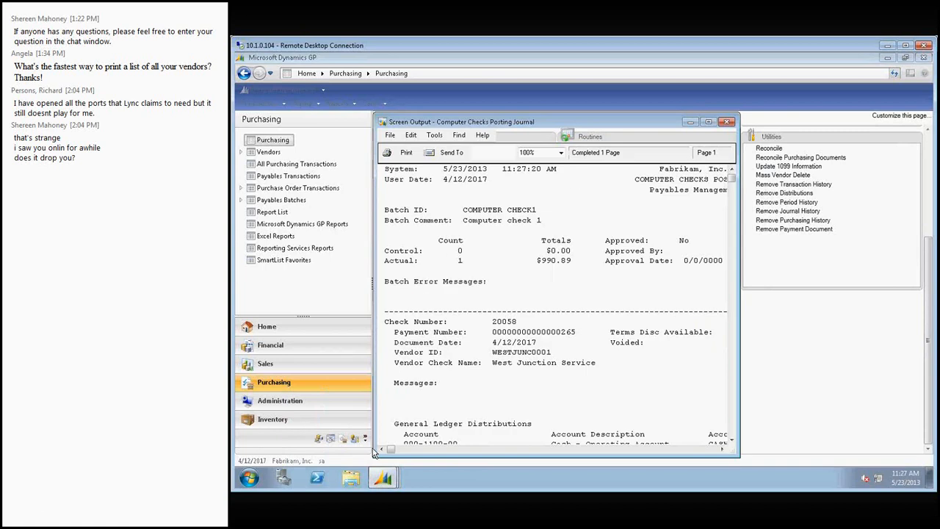
pyautogui.click(728, 122)
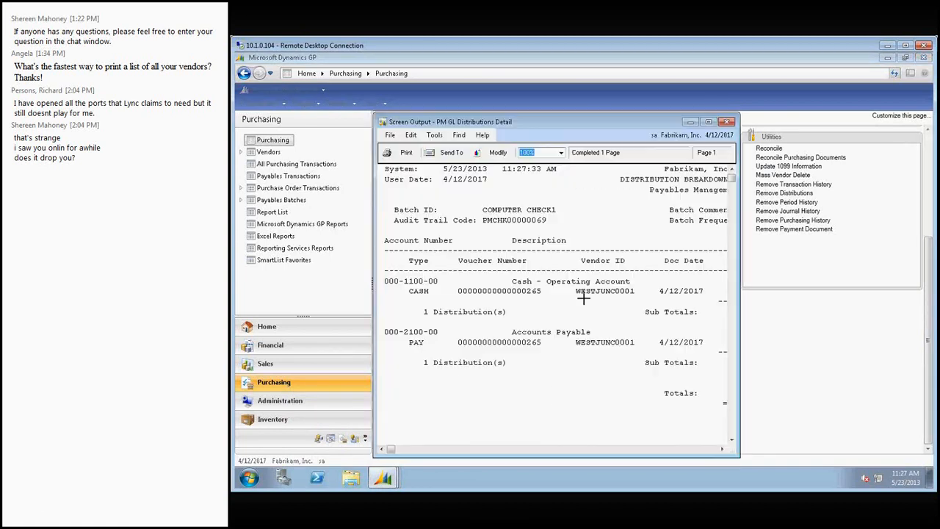
pyautogui.click(725, 122)
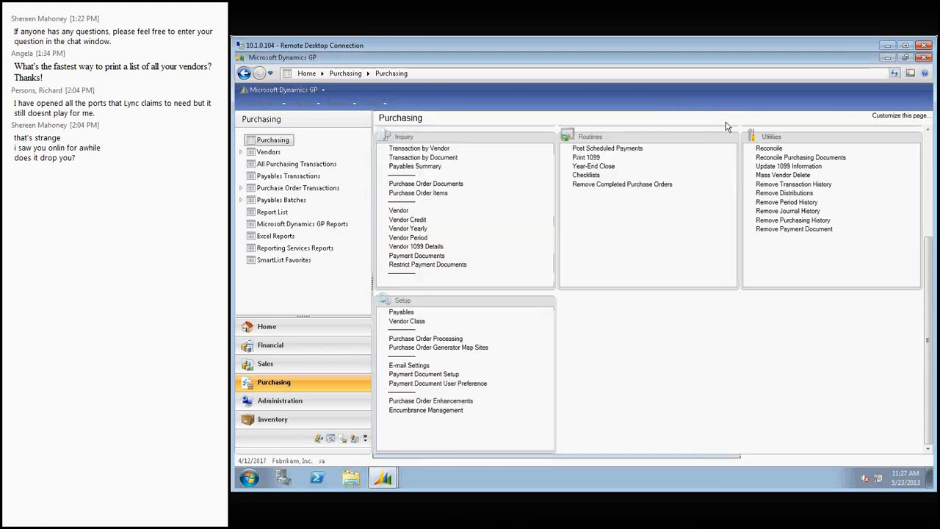
# Close the remaining posting reports, including the Checkbook Posting Journal, to return to the Purchasing page
pyautogui.click(725, 123)
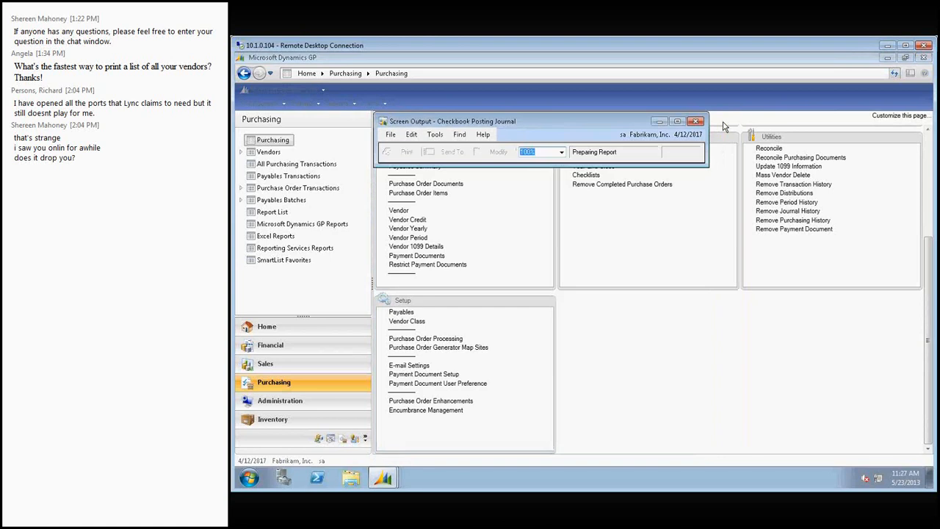
pyautogui.click(729, 126)
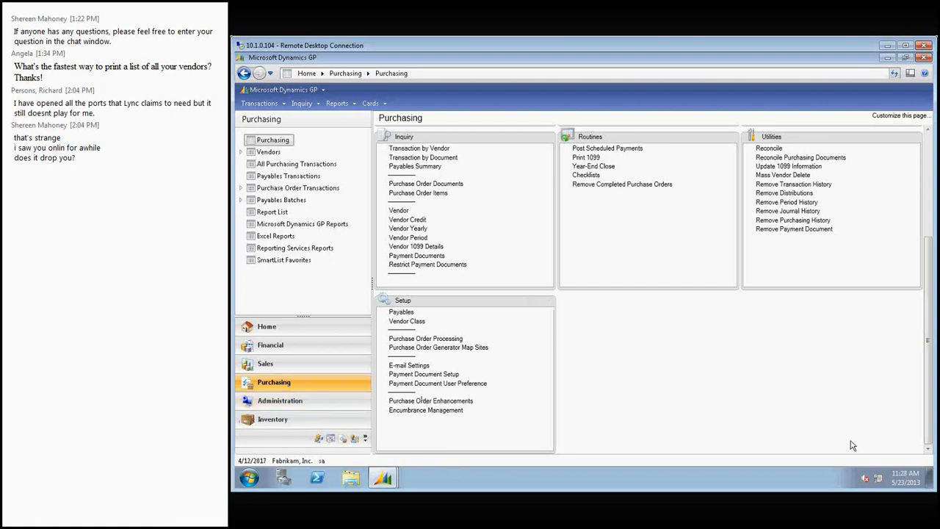
# Open Void Historical Payables Transactions and restrict the documents to a From/To range
pyautogui.moveTo(927, 417); pyautogui.dragTo(928, 298)
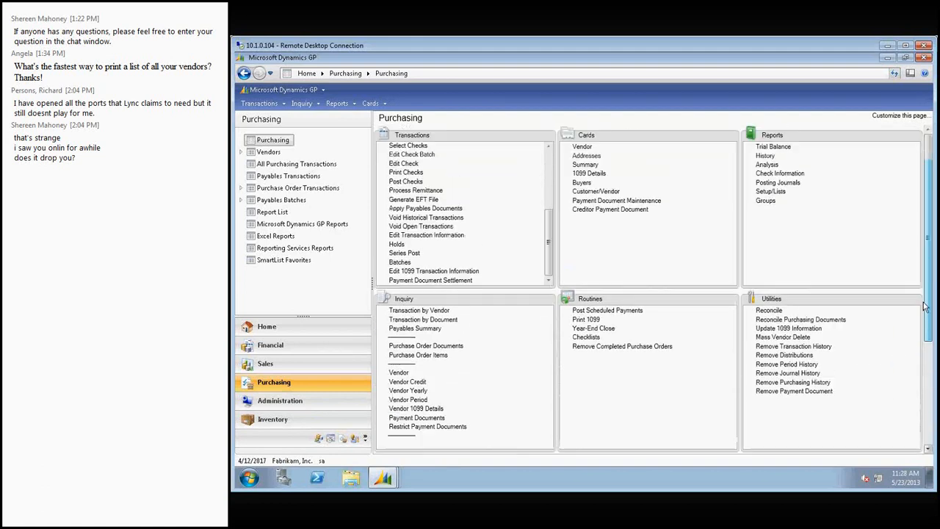
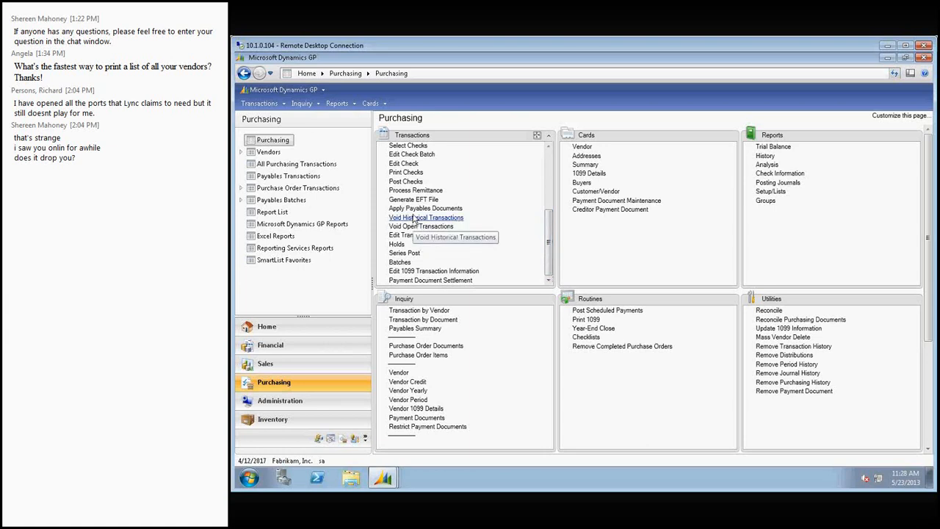
pyautogui.click(411, 217)
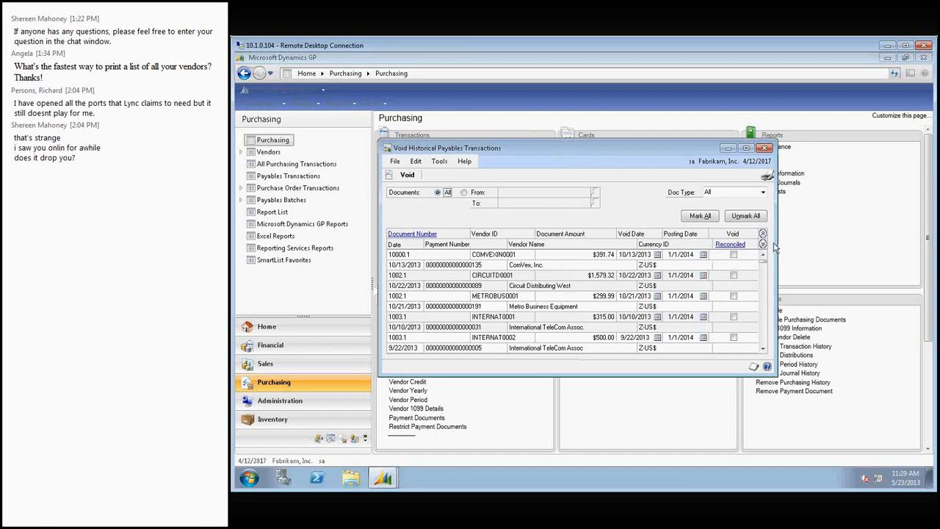
pyautogui.click(464, 193)
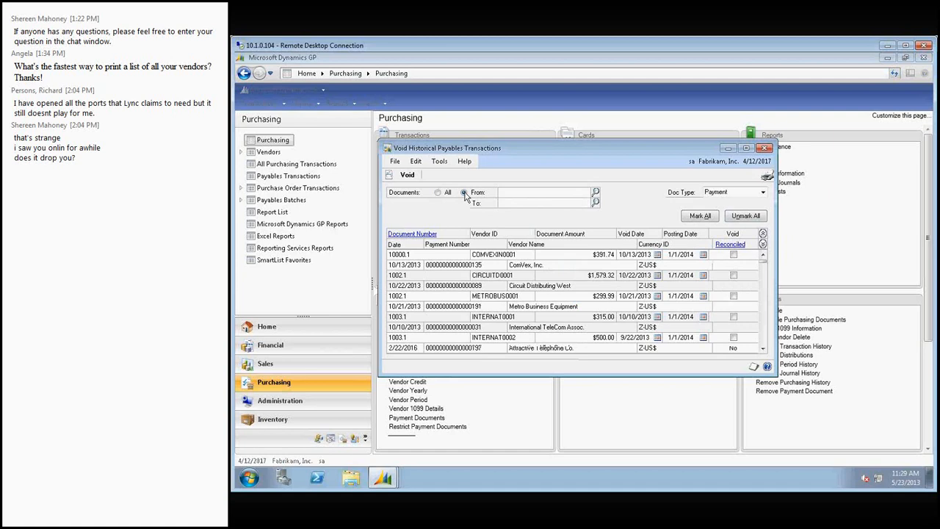
# Look up the starting document, sorting the paid transactions by voucher number and examining the last entries
pyautogui.click(595, 194)
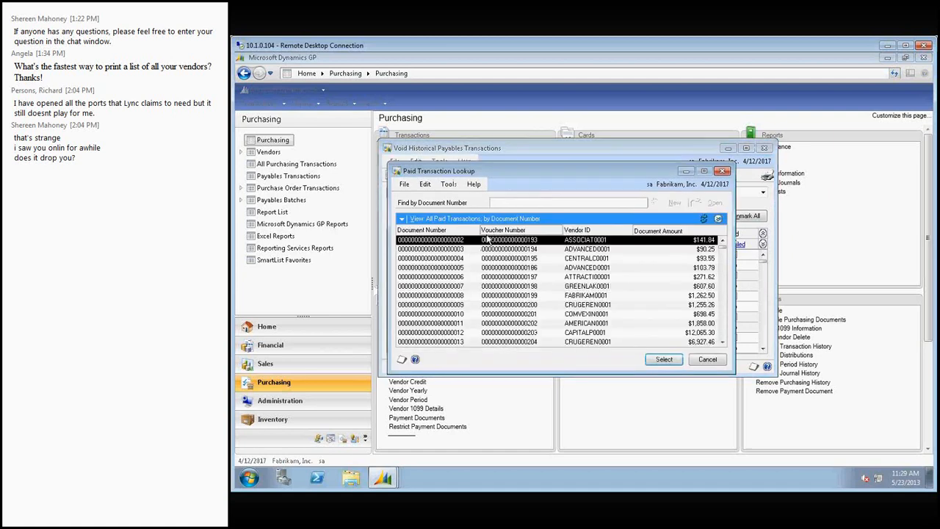
pyautogui.click(500, 231)
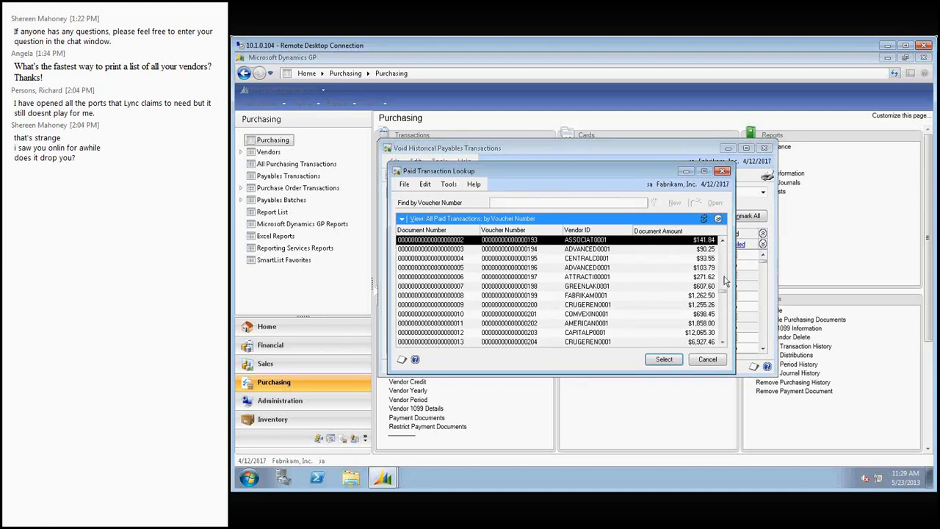
pyautogui.moveTo(724, 280); pyautogui.dragTo(725, 345)
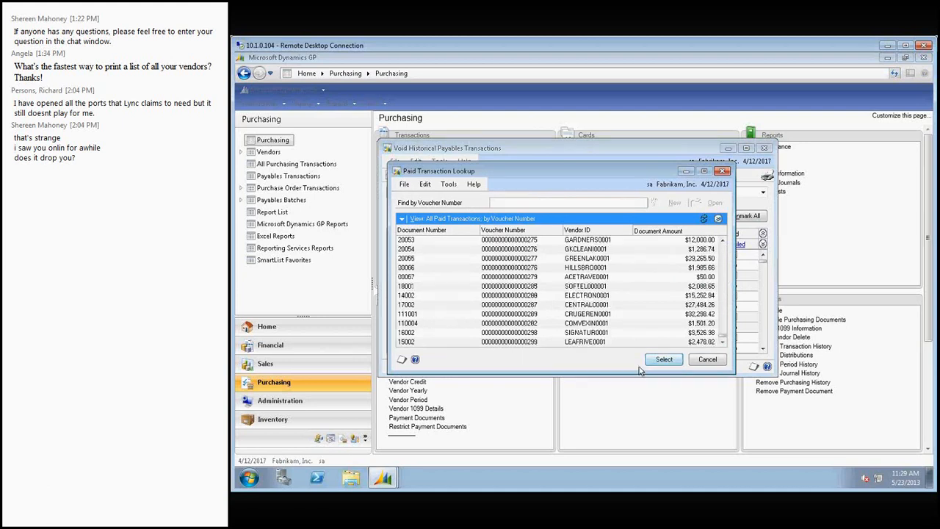
pyautogui.click(724, 343)
pyautogui.click(517, 230)
pyautogui.moveTo(723, 248); pyautogui.dragTo(721, 345)
pyautogui.click(694, 343)
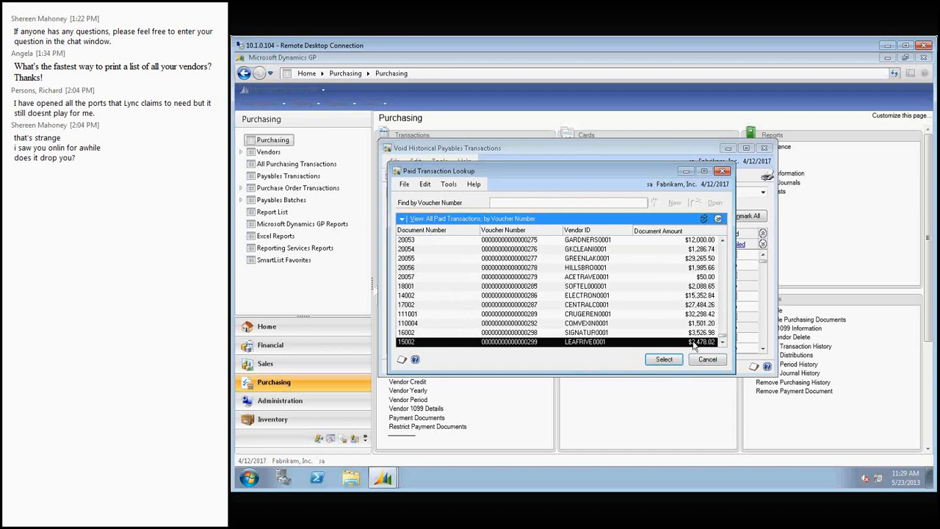
# Sort the paid transactions by document number, and limit the documents for voiding to 20058 through 20058
pyautogui.click(422, 231)
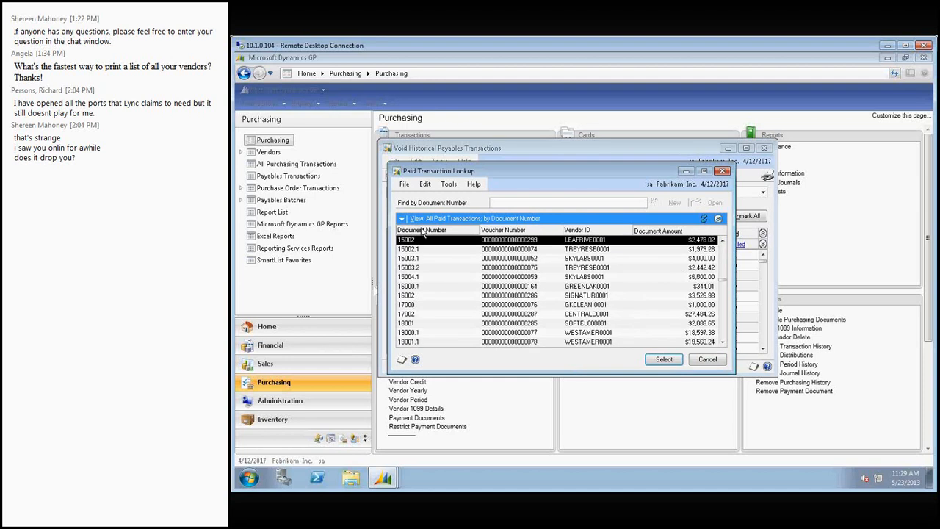
pyautogui.moveTo(723, 280); pyautogui.dragTo(726, 342)
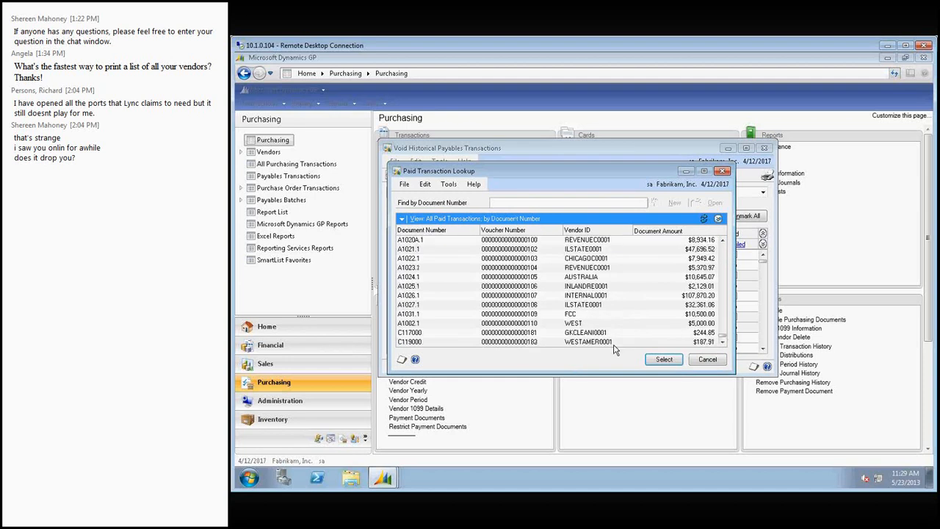
pyautogui.click(723, 270)
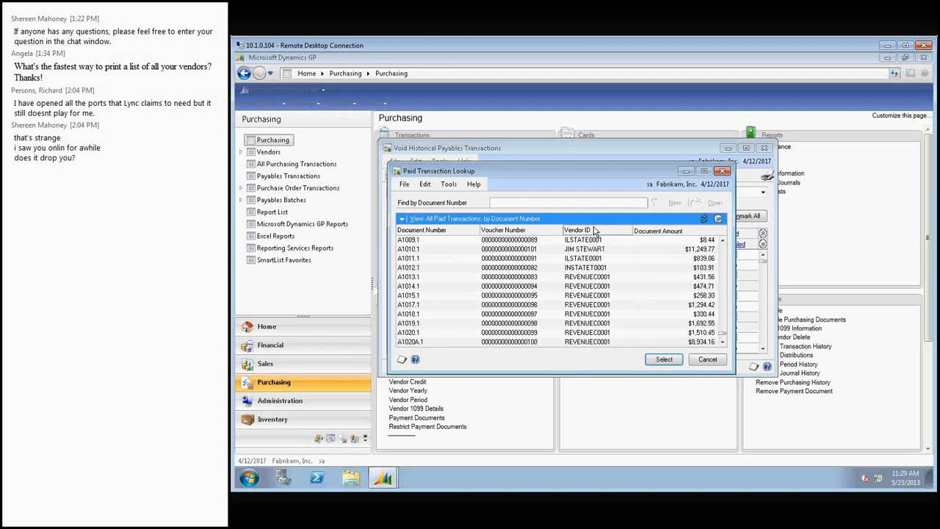
pyautogui.click(724, 270)
pyautogui.click(723, 269)
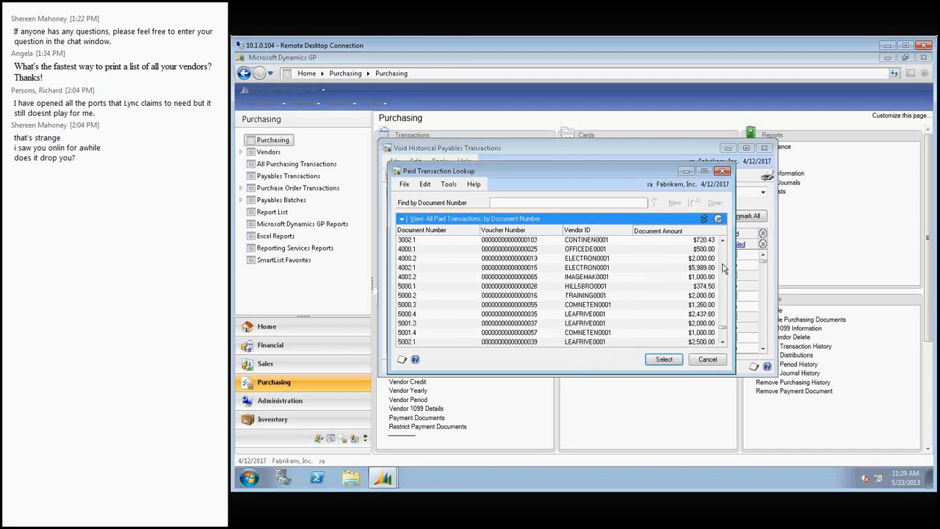
pyautogui.click(723, 269)
pyautogui.click(537, 278)
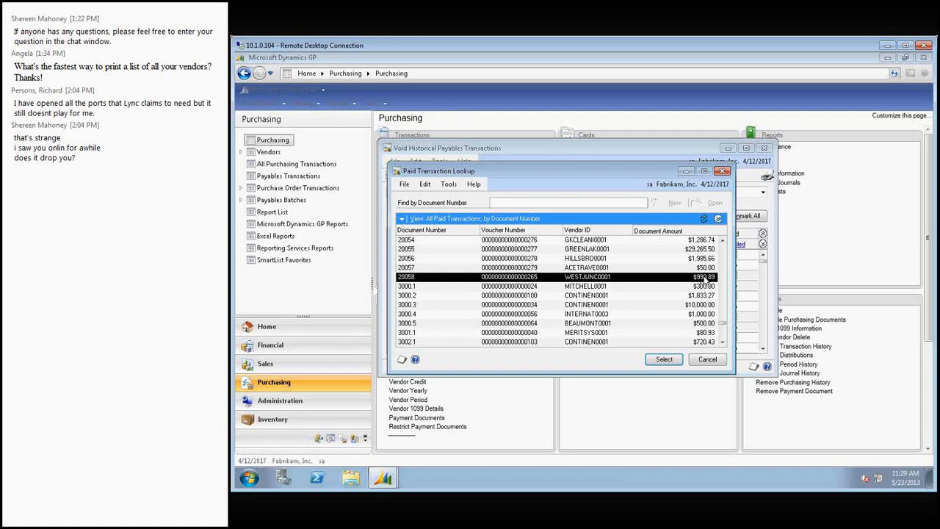
pyautogui.click(664, 359)
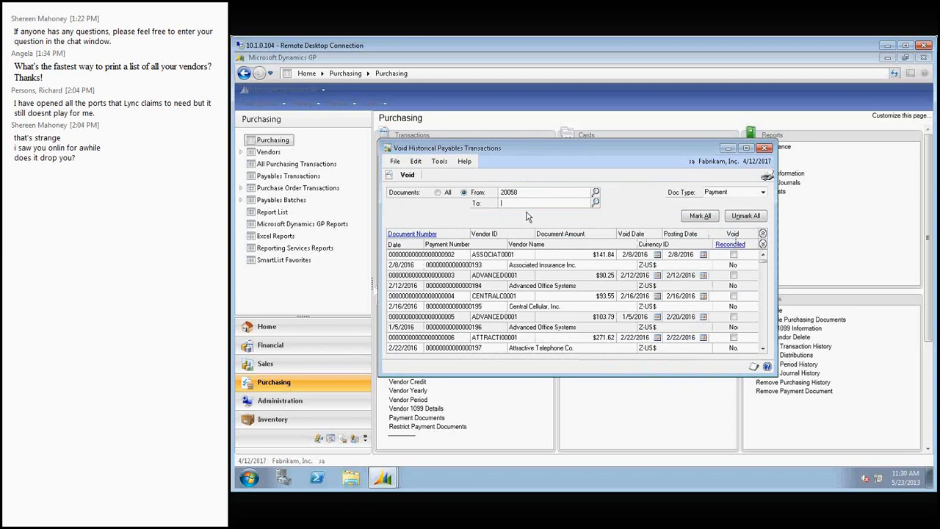
pyautogui.write('20058')
pyautogui.press('Tab')
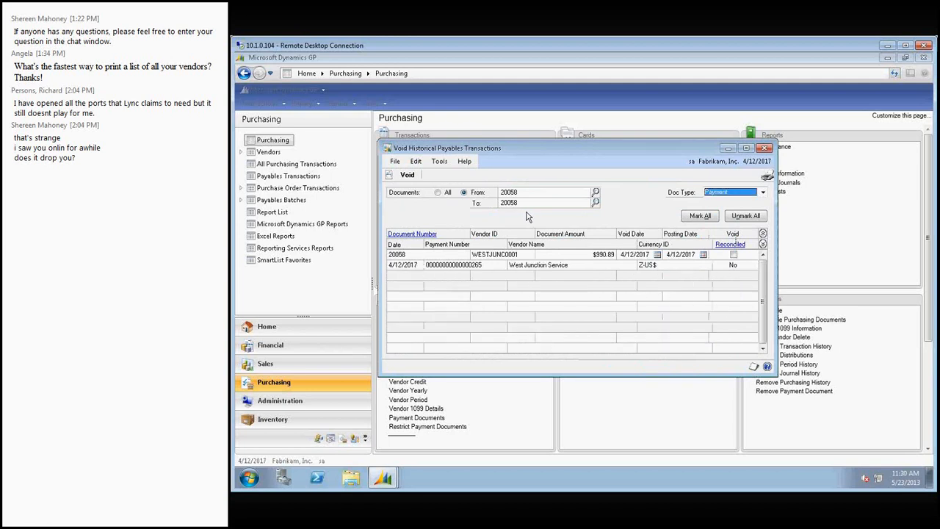
# Mark payment 20058 for voiding and view its checkbook register entry, then close both windows without voiding it
pyautogui.click(734, 255)
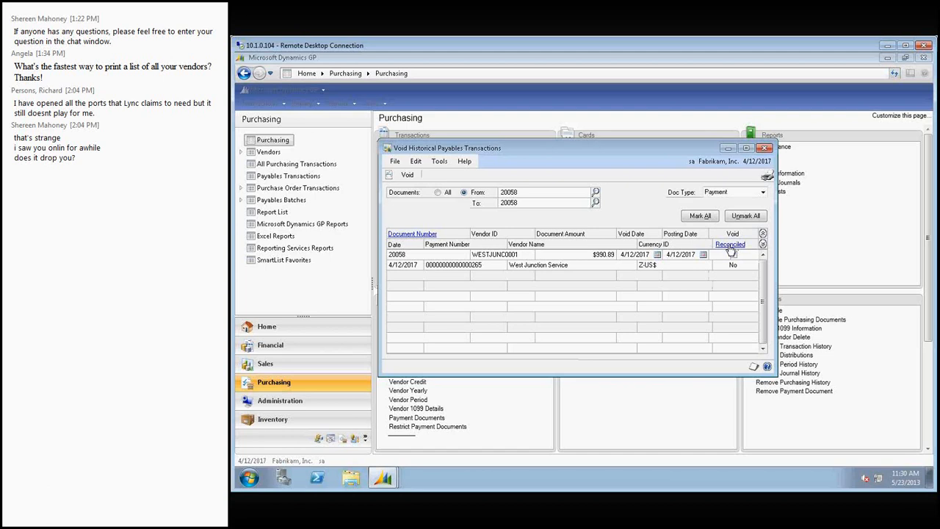
pyautogui.click(731, 250)
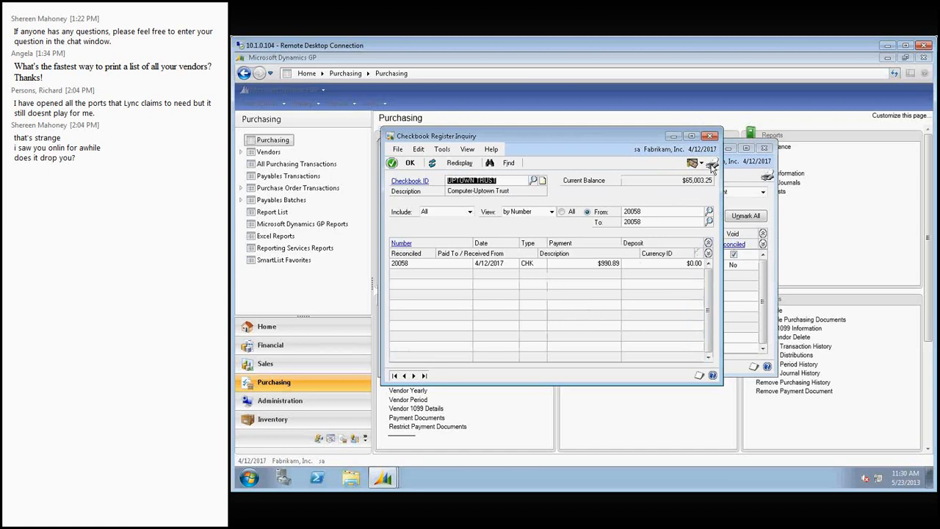
pyautogui.click(709, 137)
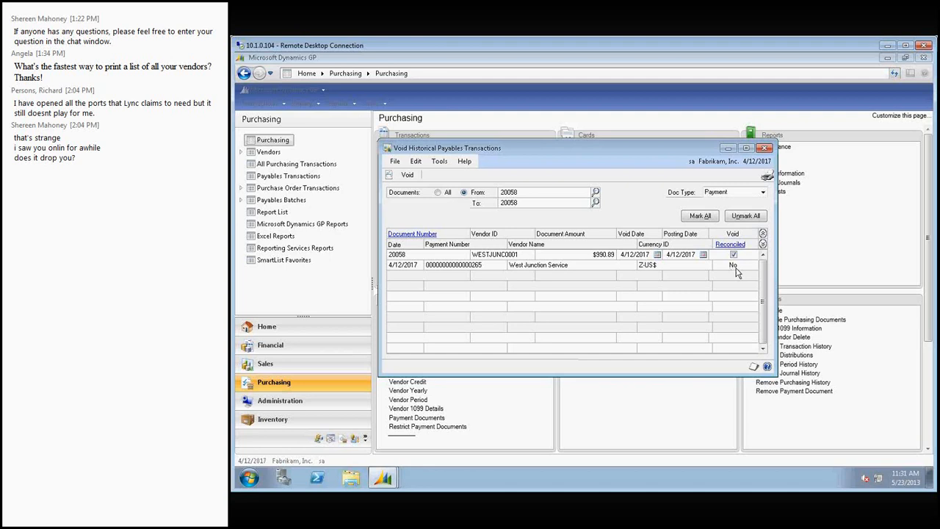
pyautogui.click(764, 150)
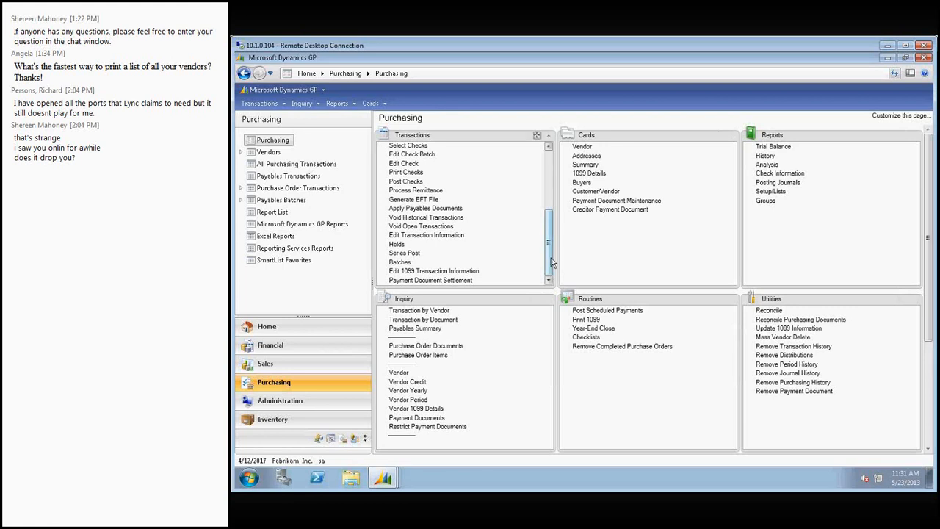
# Open Payables Manual Payment Entry and load the ALLENSON0001 payment from the MANUAL CHECK batch
pyautogui.scroll(5, 465, 187)
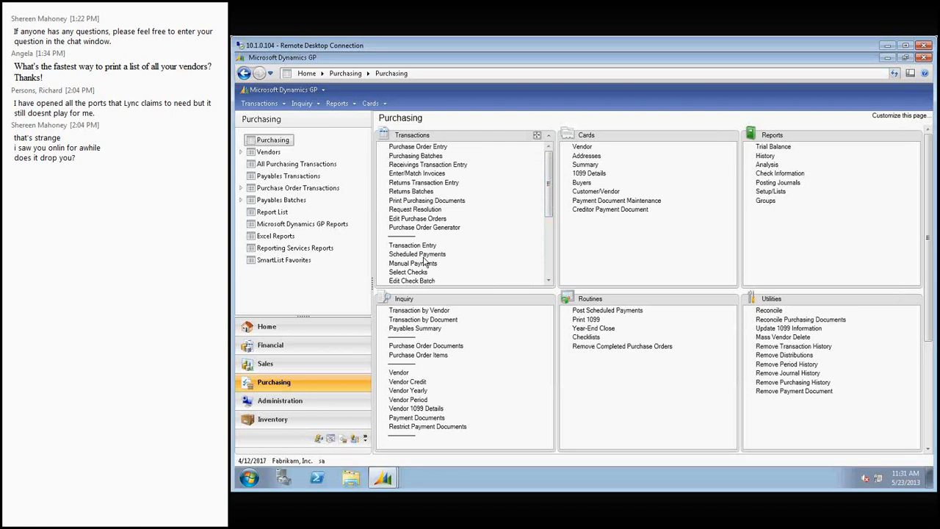
pyautogui.scroll(-4, 423, 262)
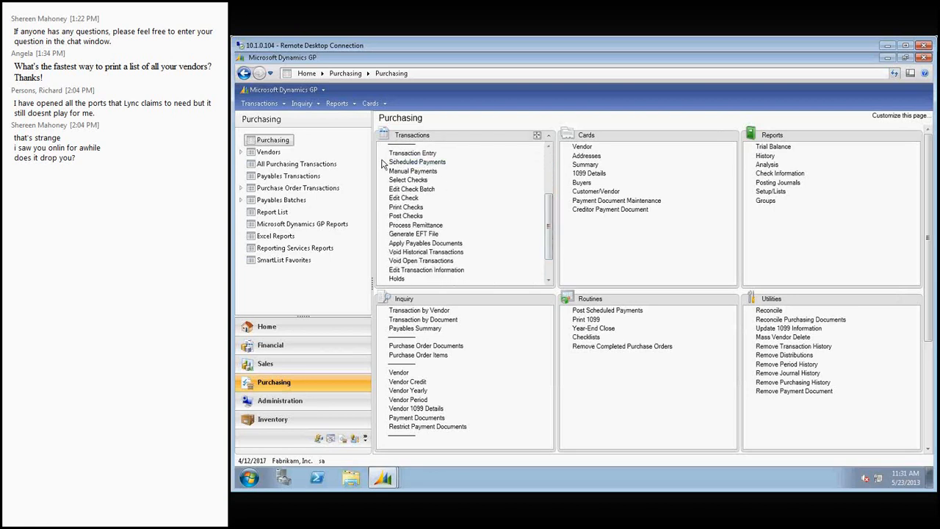
pyautogui.click(411, 171)
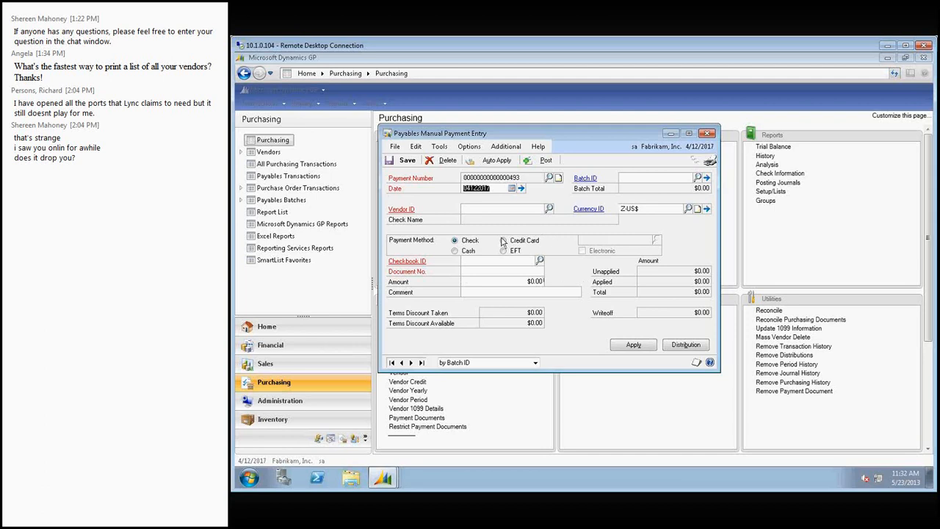
pyautogui.click(549, 179)
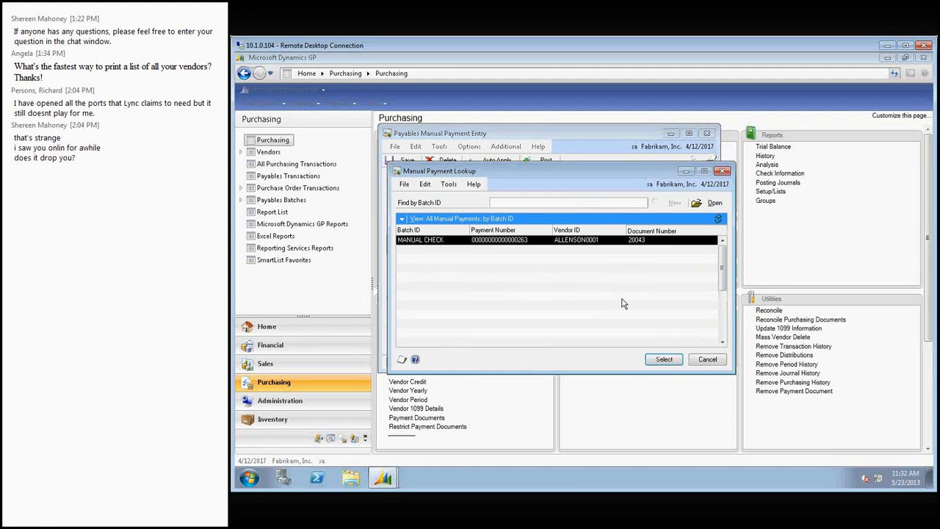
pyautogui.click(664, 359)
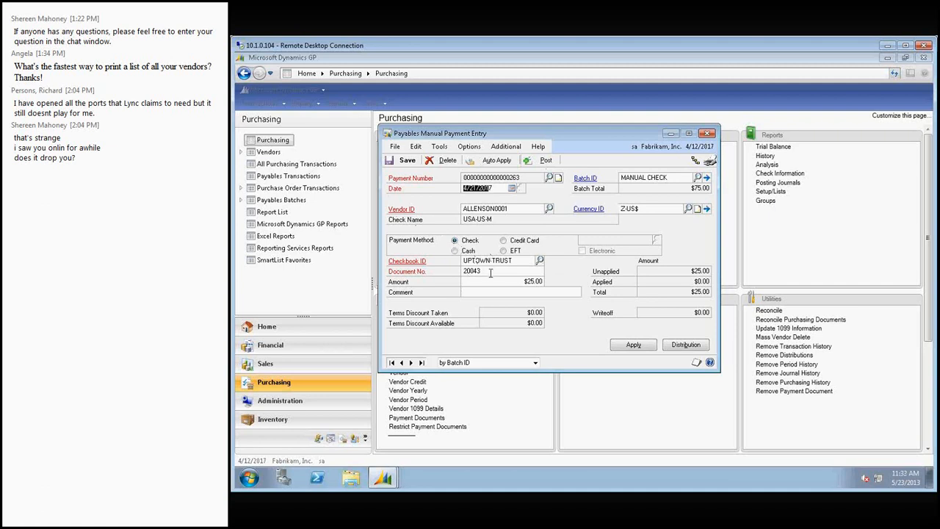
# Review the manual payment's amount field, and open its note and close it without adding text
pyautogui.click(519, 282)
pyautogui.press('Tab')
pyautogui.click(558, 180)
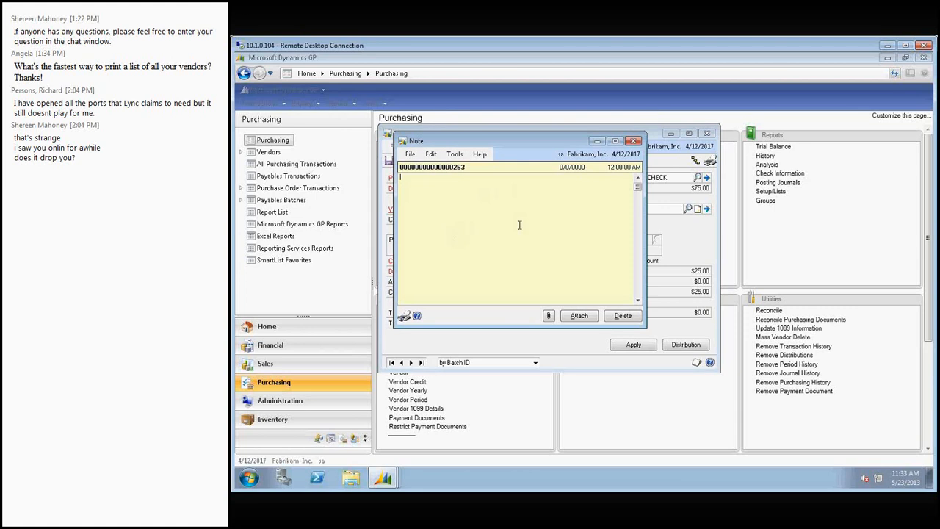
pyautogui.click(635, 141)
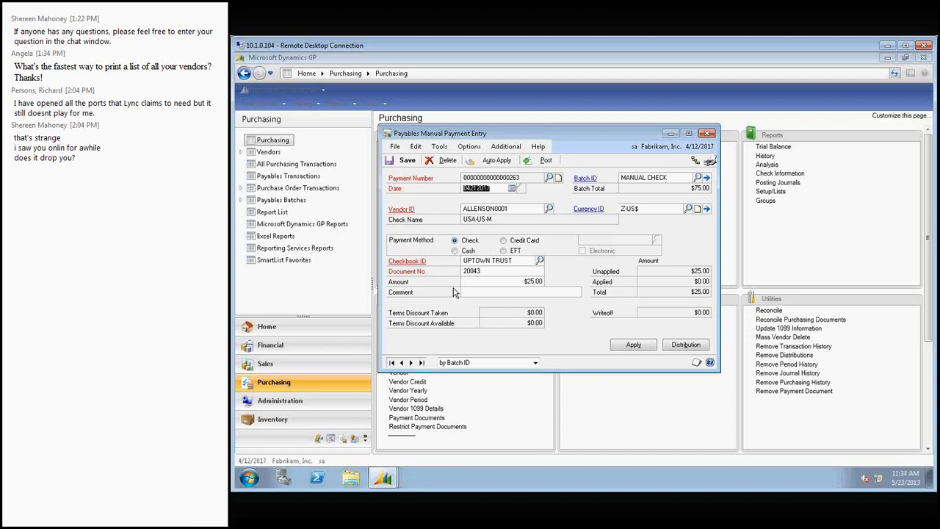
# View the documents available to apply the manual payment to and its account distributions, closing each window
pyautogui.click(636, 346)
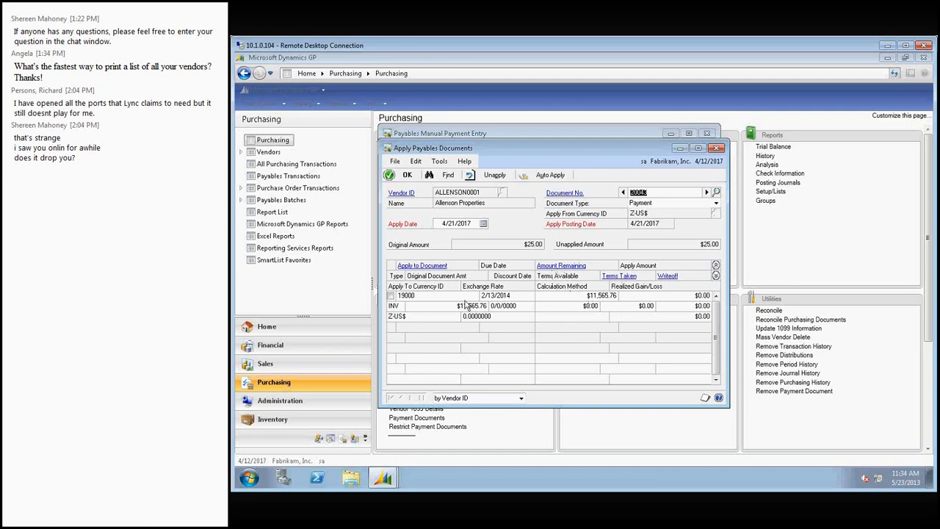
pyautogui.click(718, 149)
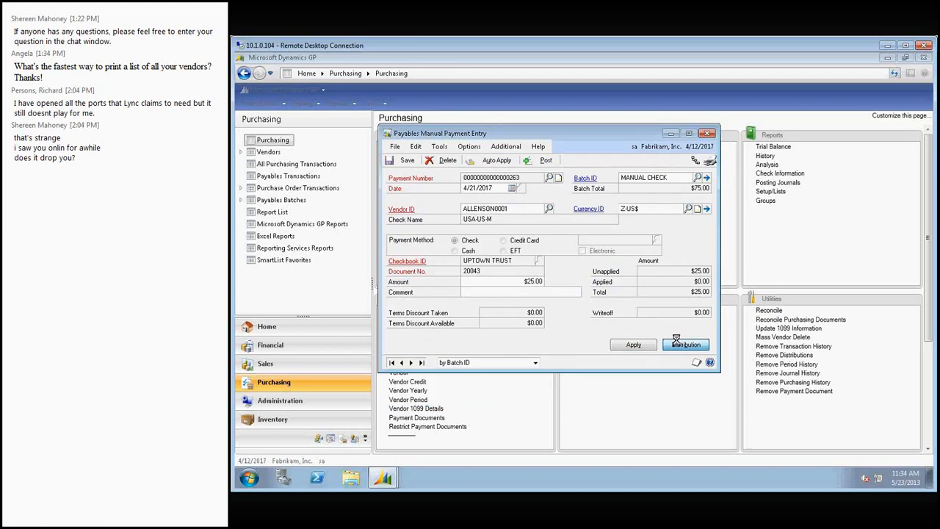
pyautogui.click(684, 343)
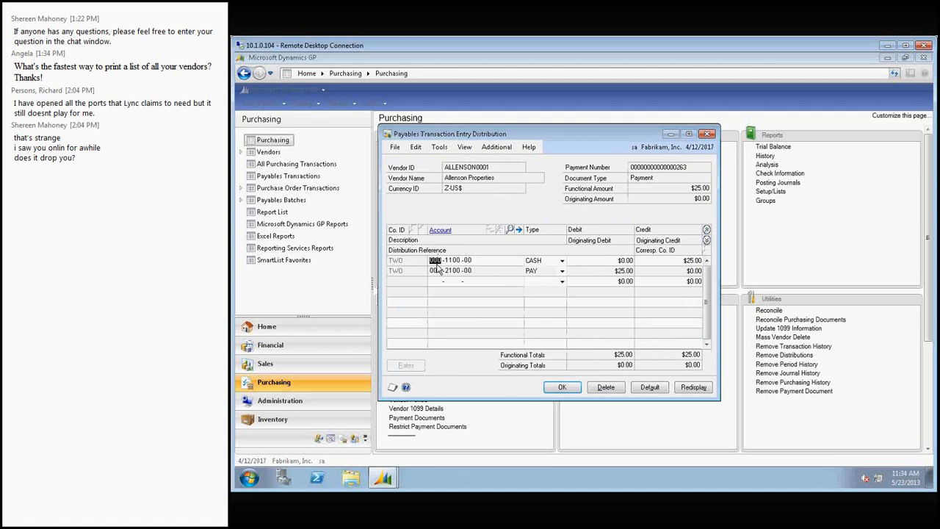
pyautogui.click(560, 389)
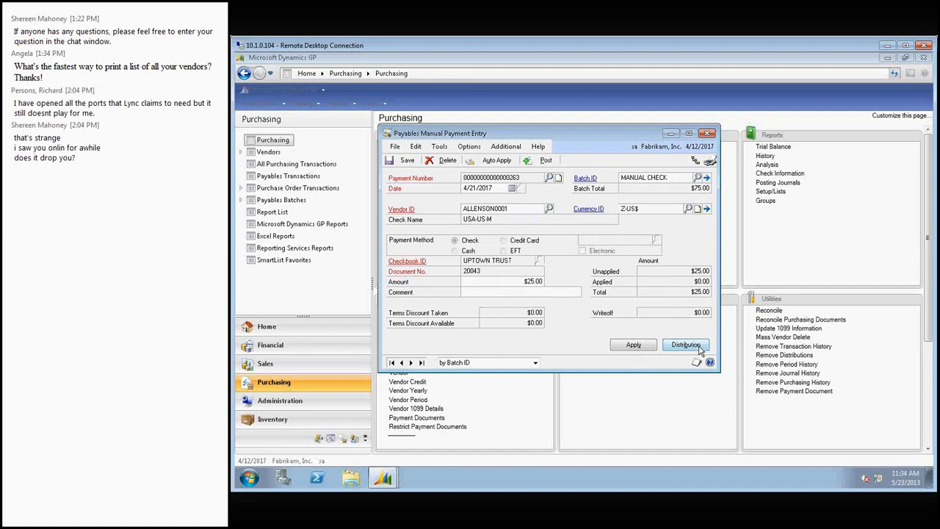
# Print the Payment Entry Edit List for the manual payment to the screen
pyautogui.click(708, 161)
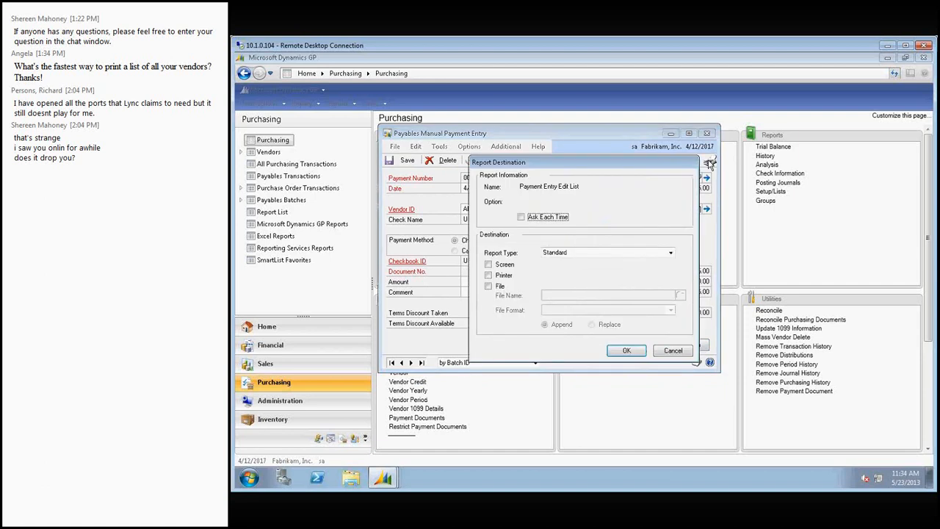
pyautogui.click(504, 265)
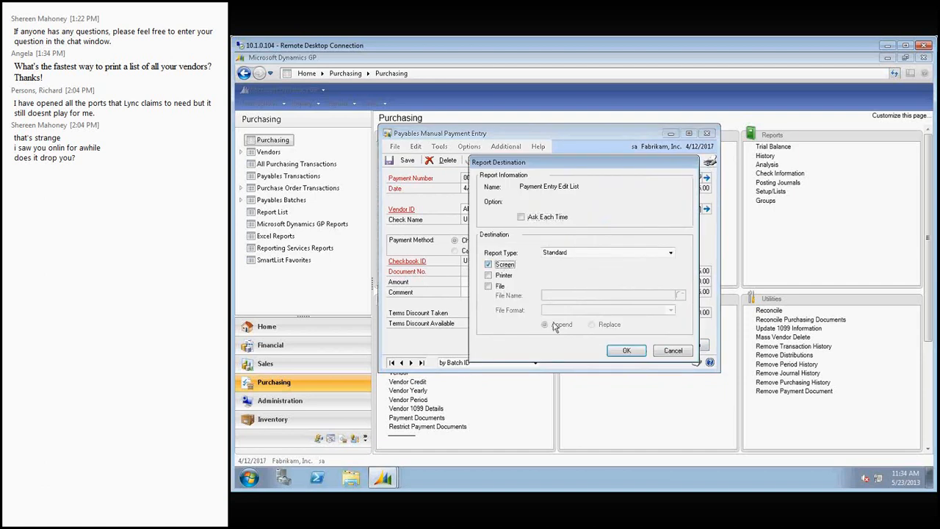
pyautogui.click(623, 351)
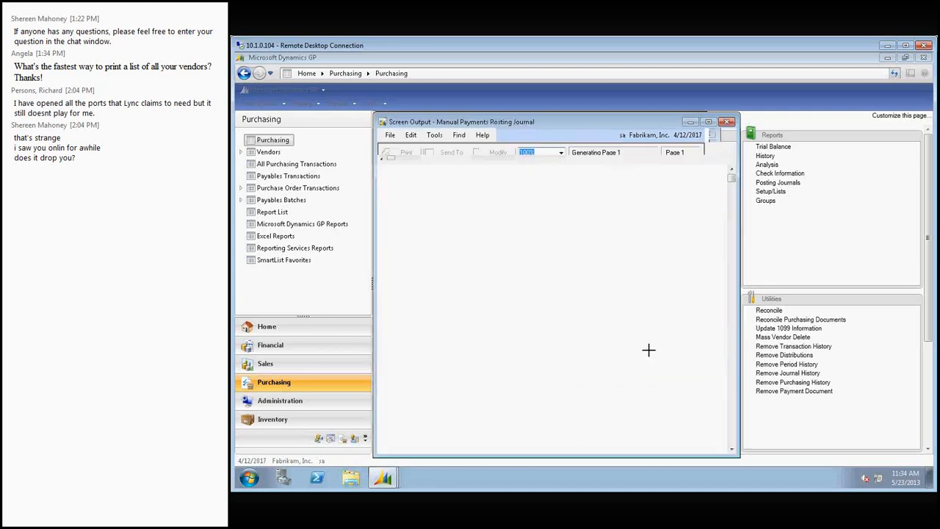
# Review the Manual Payments Edit List for the MANUAL CHECK batch in a maximized window, and close the report
pyautogui.click(708, 123)
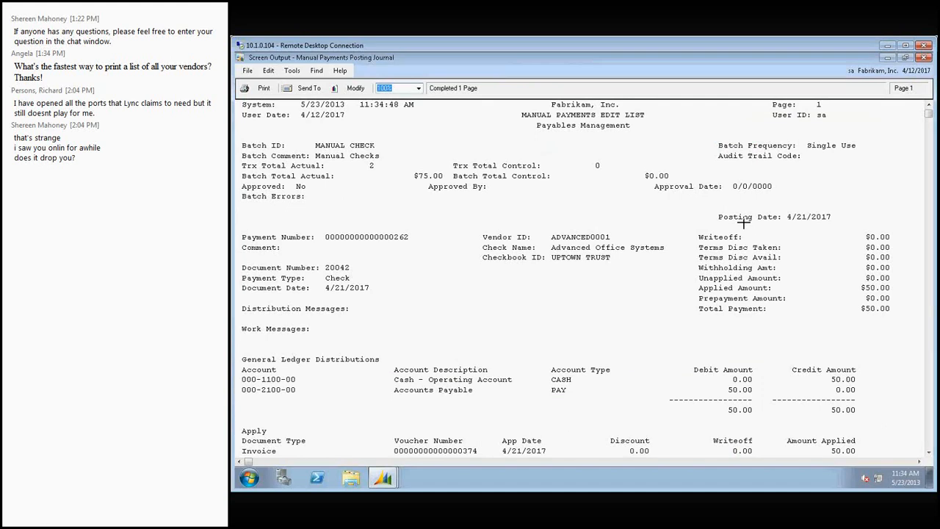
pyautogui.scroll(-5, 738, 232)
pyautogui.scroll(-5, 735, 230)
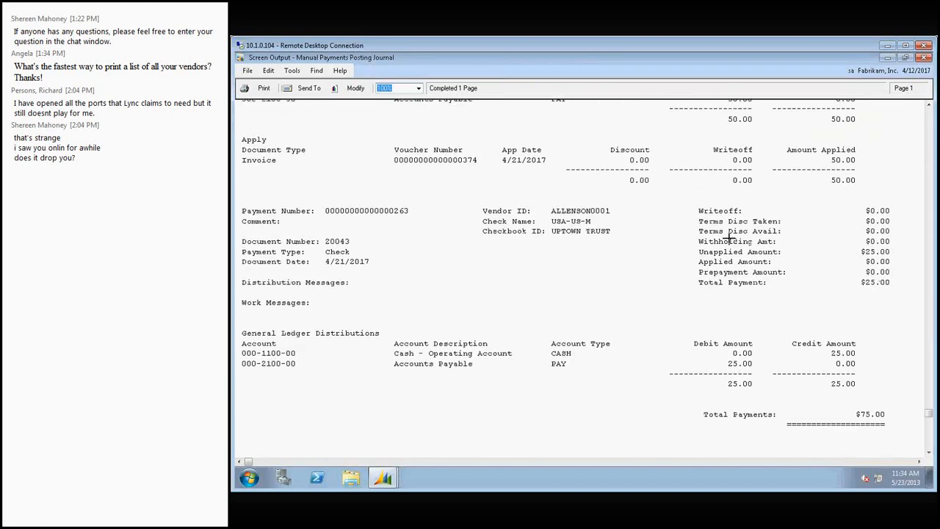
pyautogui.scroll(6, 723, 237)
pyautogui.scroll(4, 718, 235)
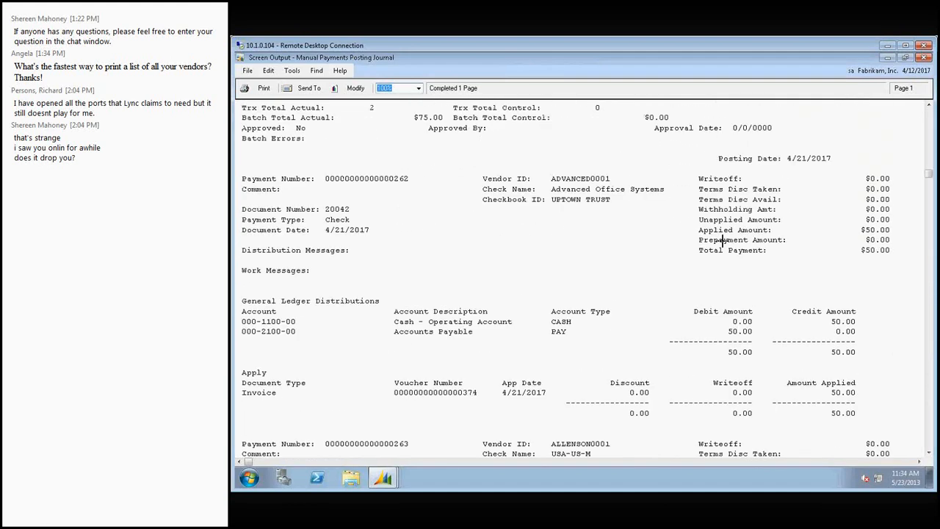
pyautogui.click(925, 57)
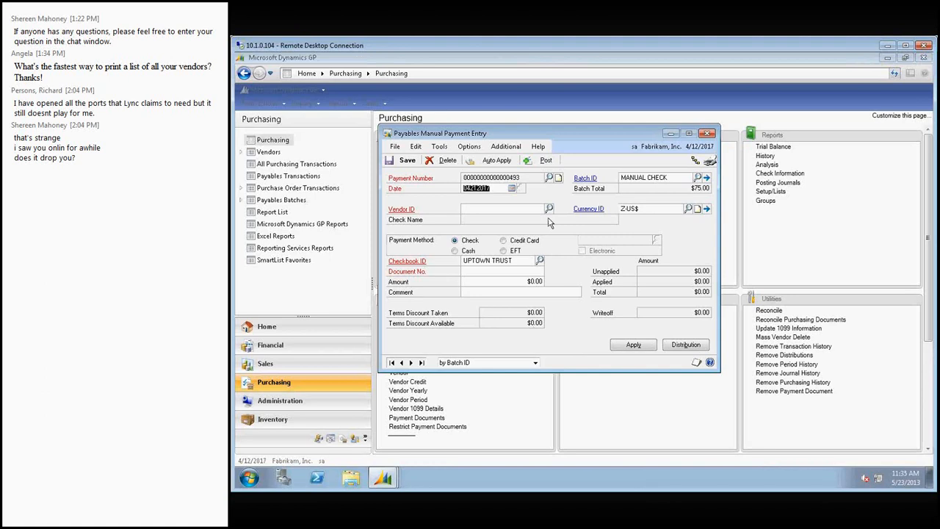
# Reload the ALLENSON0001 payment in Payables Manual Payment Entry and close the window
pyautogui.click(551, 180)
pyautogui.click(661, 359)
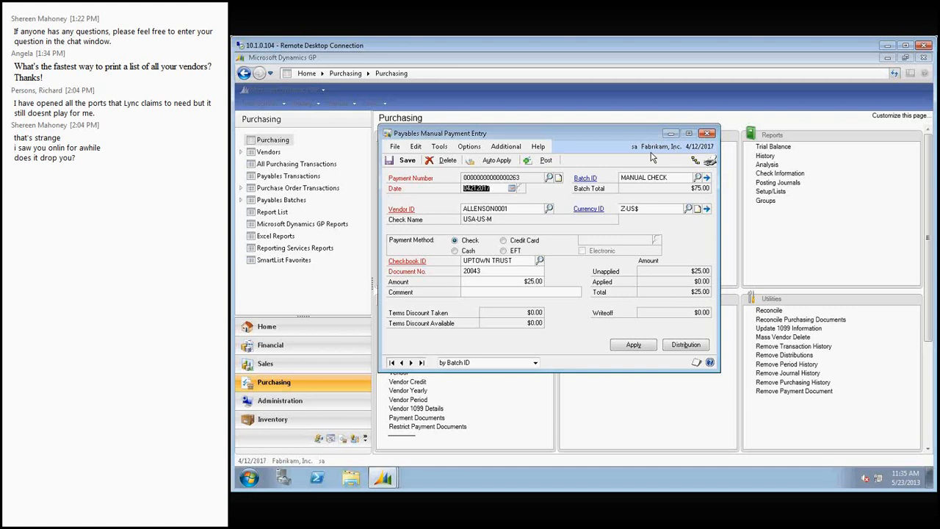
pyautogui.click(707, 134)
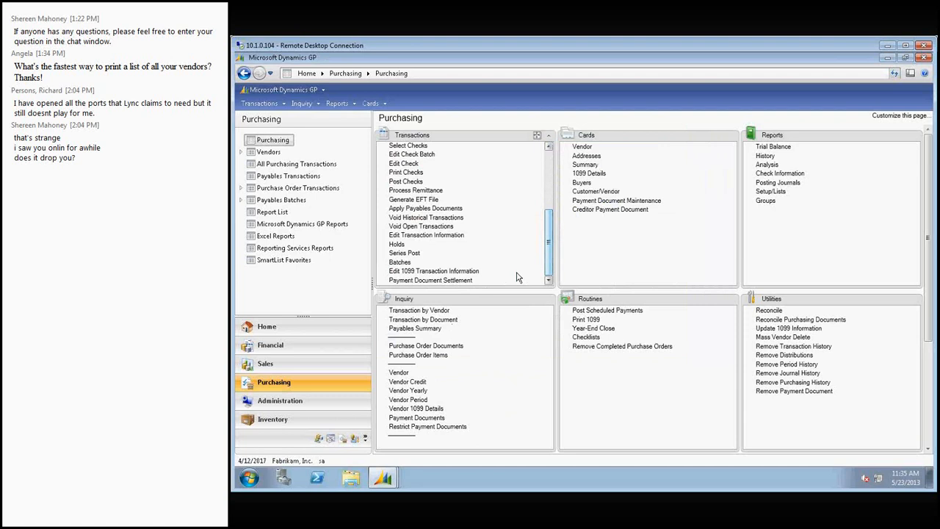
# Open Payables Batch Entry and load the MANUAL CHECK batch
pyautogui.click(401, 263)
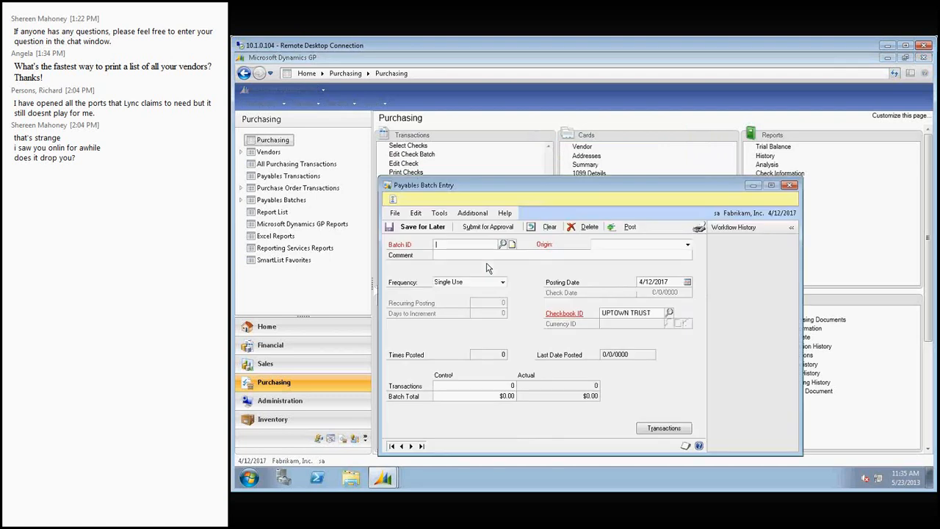
pyautogui.click(503, 245)
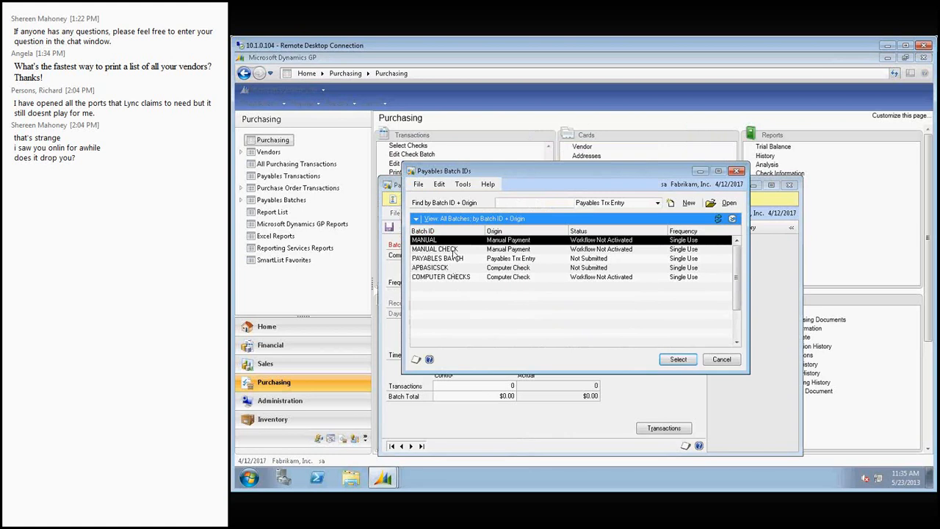
pyautogui.click(454, 249)
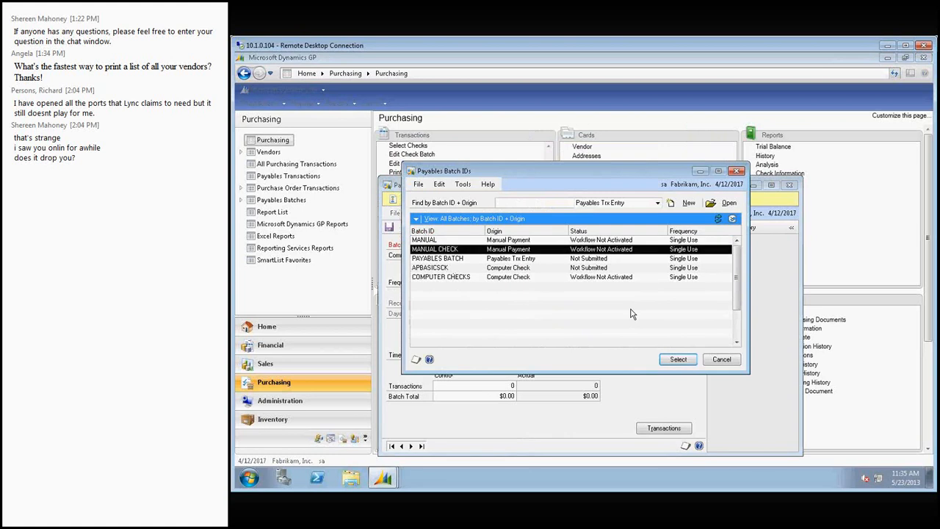
pyautogui.click(679, 360)
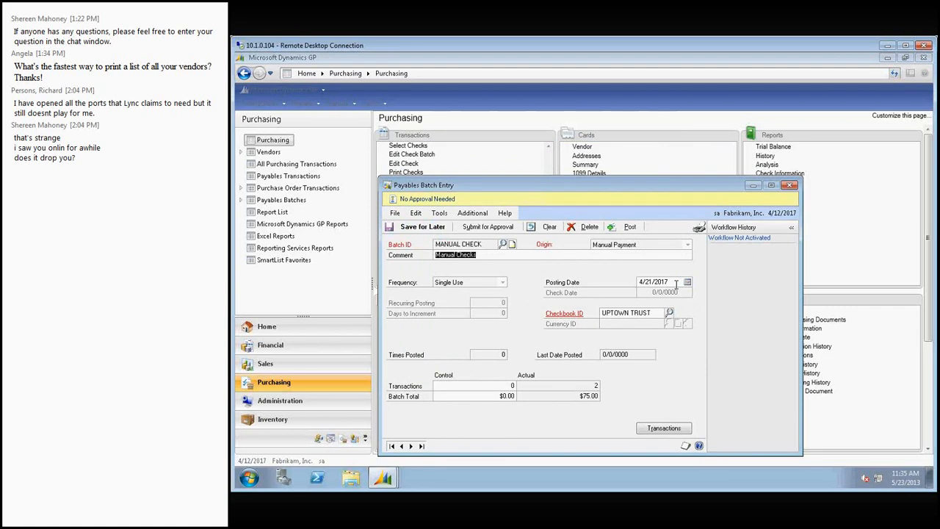
# Load the MANUAL batch with the Manual Payment origin in Payables Batch Entry
pyautogui.click(502, 244)
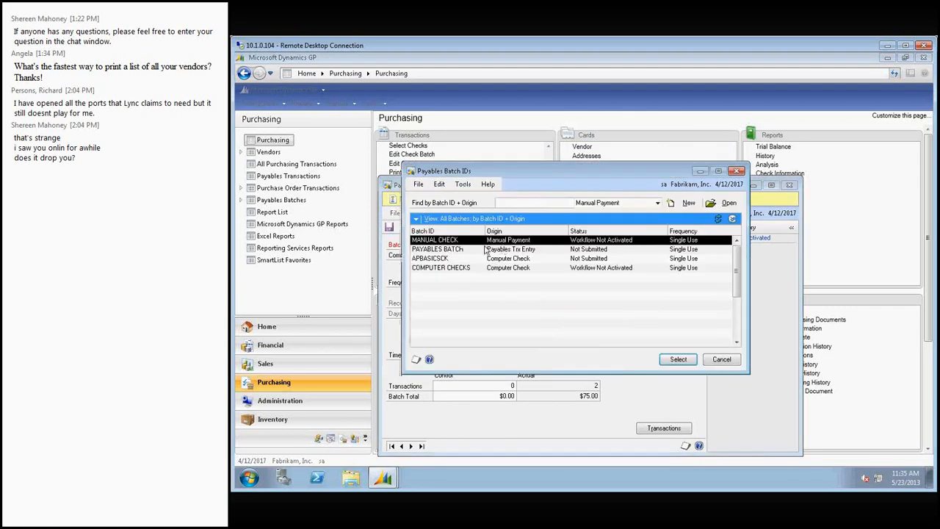
pyautogui.click(736, 241)
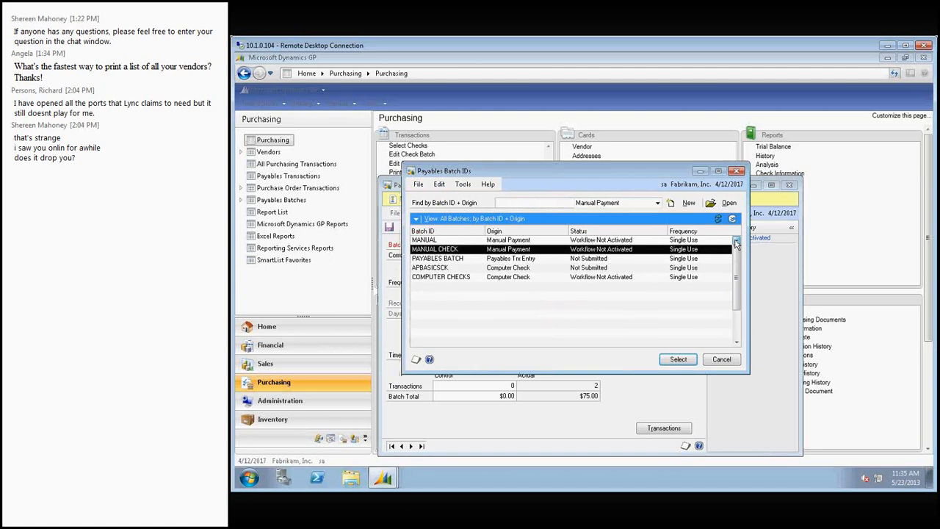
pyautogui.click(705, 240)
pyautogui.click(677, 360)
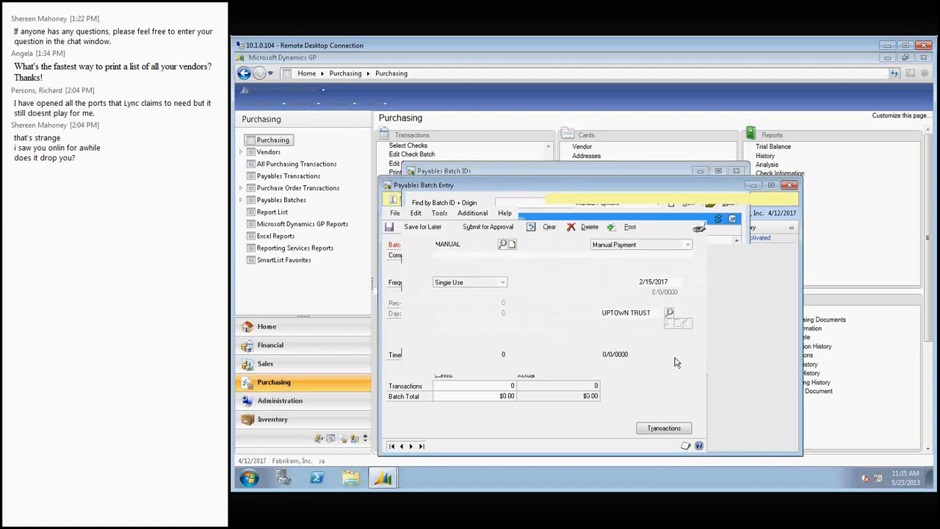
# Load the MANUAL CHECK batch again for review and close Payables Batch Entry
pyautogui.click(502, 244)
pyautogui.click(485, 249)
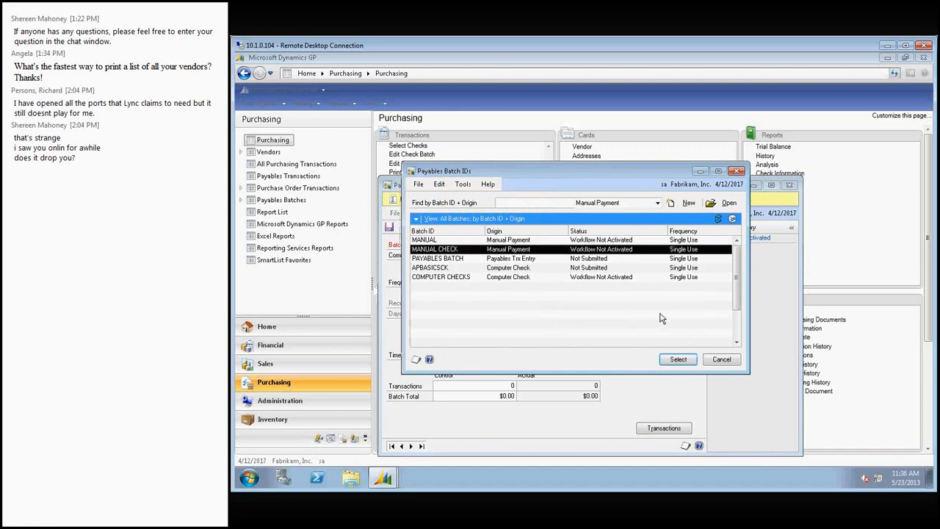
pyautogui.click(679, 357)
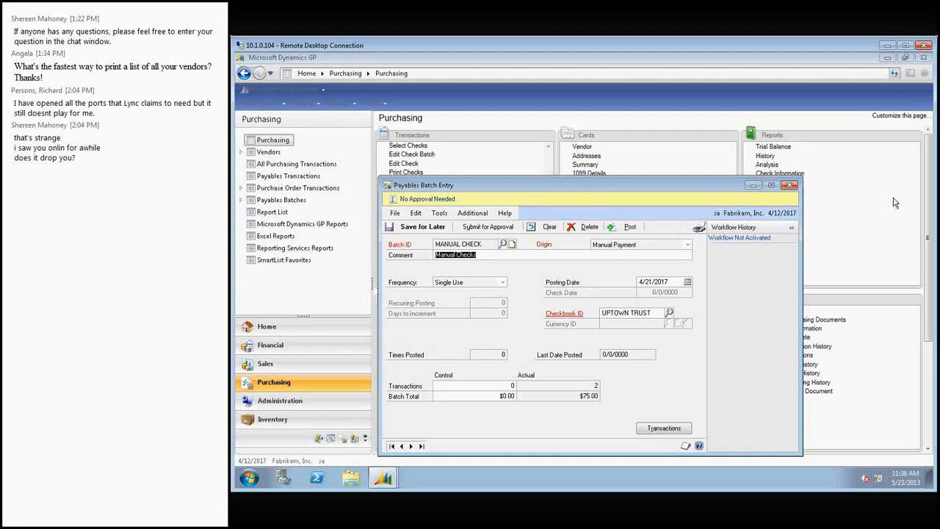
pyautogui.click(791, 186)
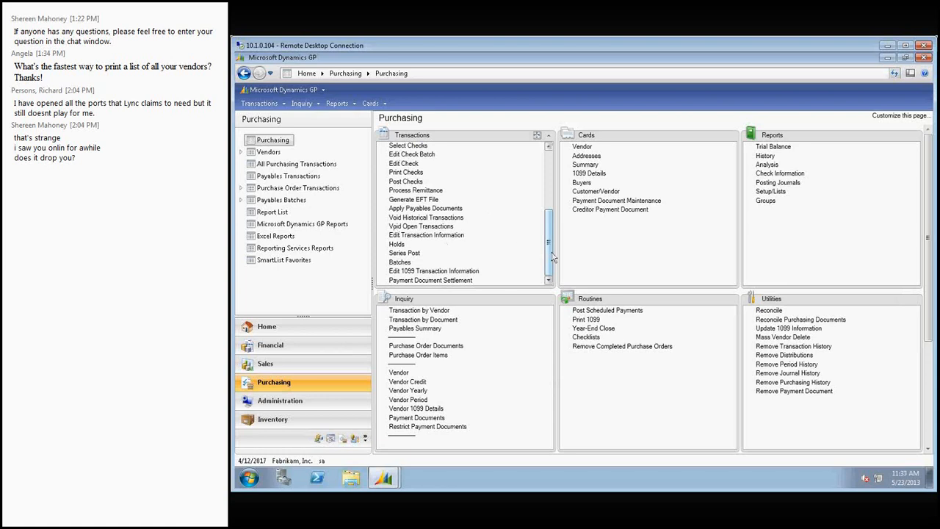
# Open the Payables Transaction Inquiry by vendor and load vendor ACETRAVE0001
pyautogui.moveTo(550, 258)
pyautogui.mouseDown()
pyautogui.moveTo(551, 209)
pyautogui.moveTo(552, 250)
pyautogui.mouseUp()
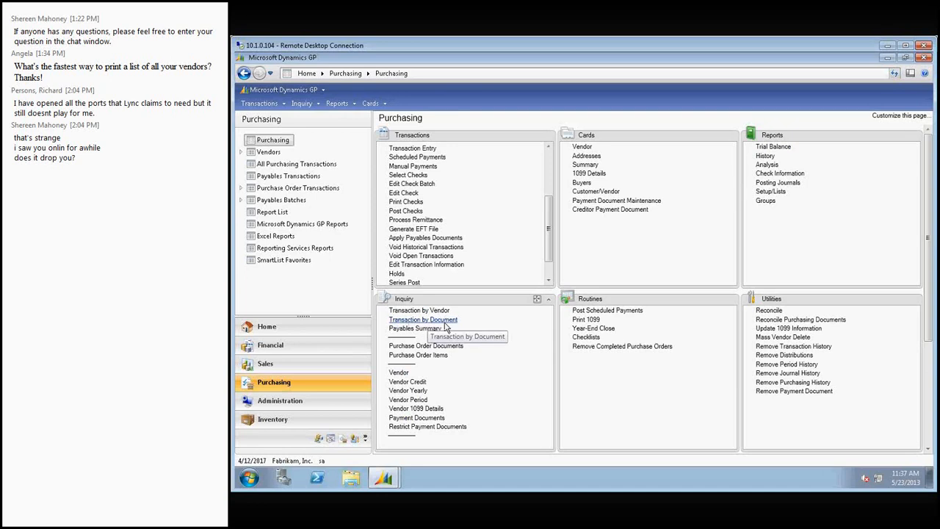
pyautogui.click(413, 312)
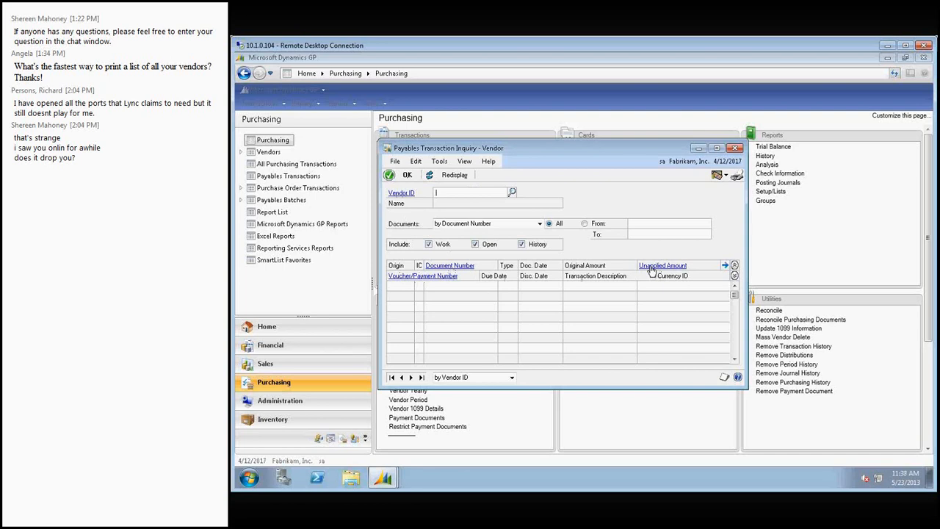
pyautogui.click(512, 193)
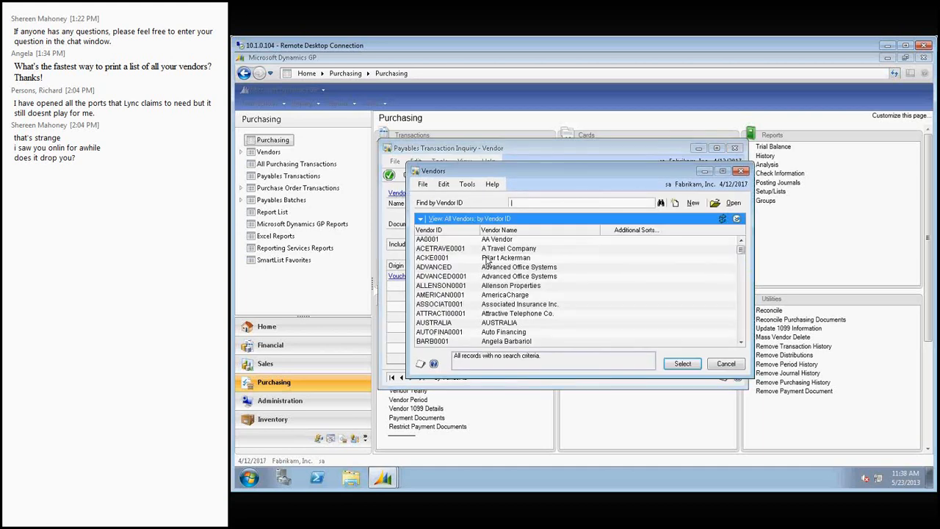
pyautogui.click(496, 252)
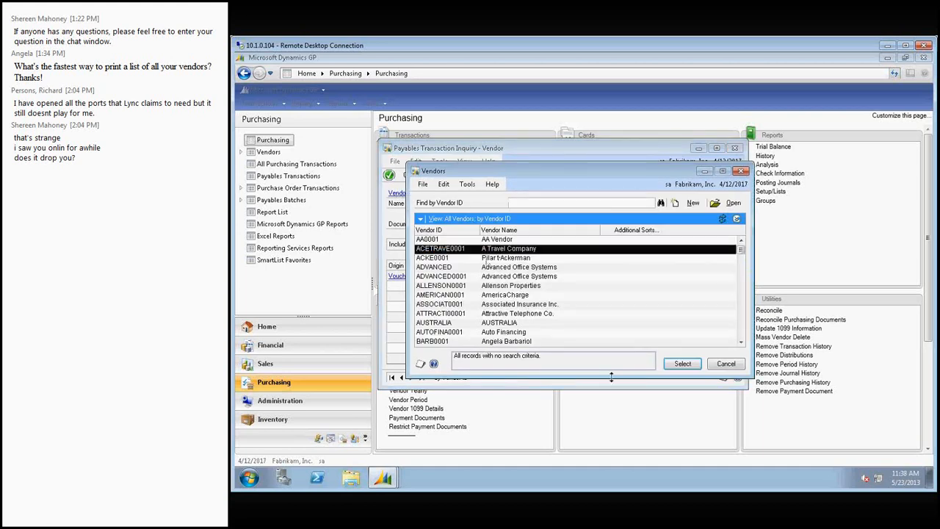
pyautogui.click(682, 365)
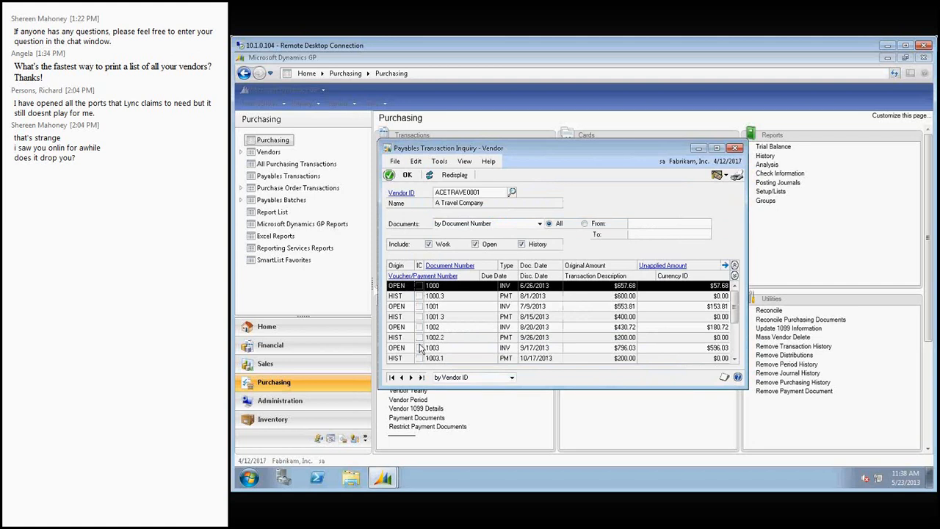
# Look through the vendor's work, open and history documents, and expand the rows to show voucher numbers and transaction descriptions
pyautogui.scroll(-3, 421, 349)
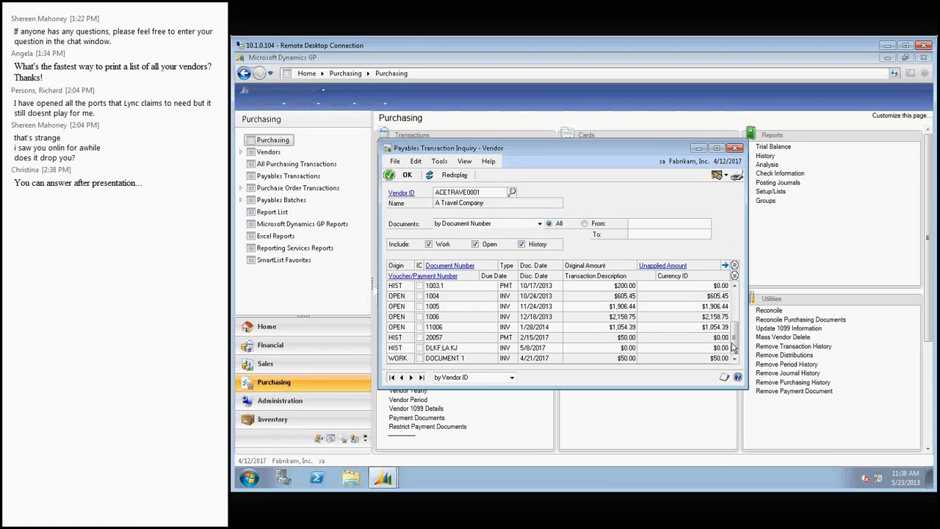
pyautogui.click(510, 347)
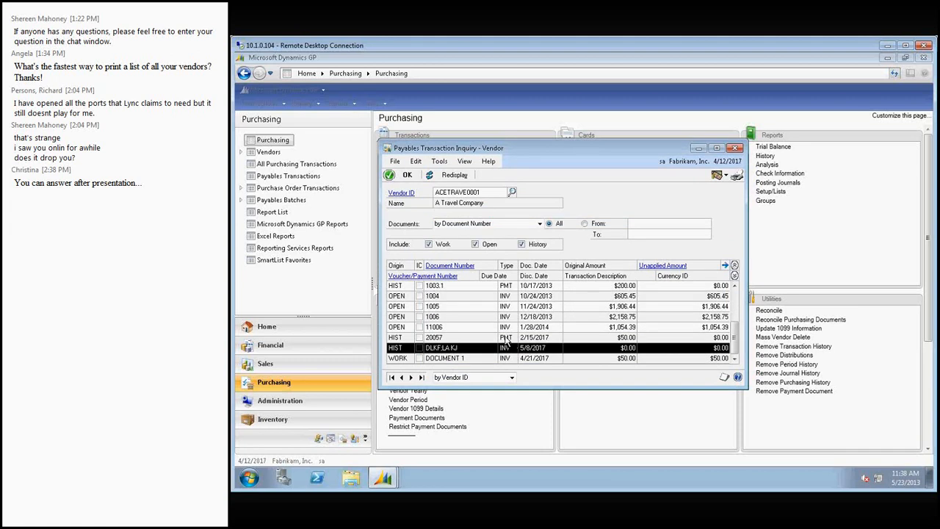
pyautogui.moveTo(739, 330); pyautogui.dragTo(740, 294)
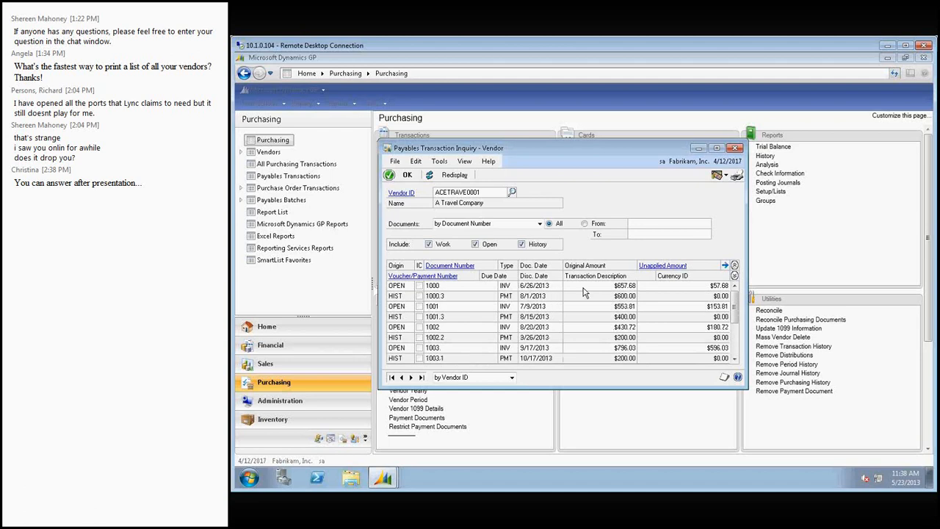
pyautogui.click(734, 276)
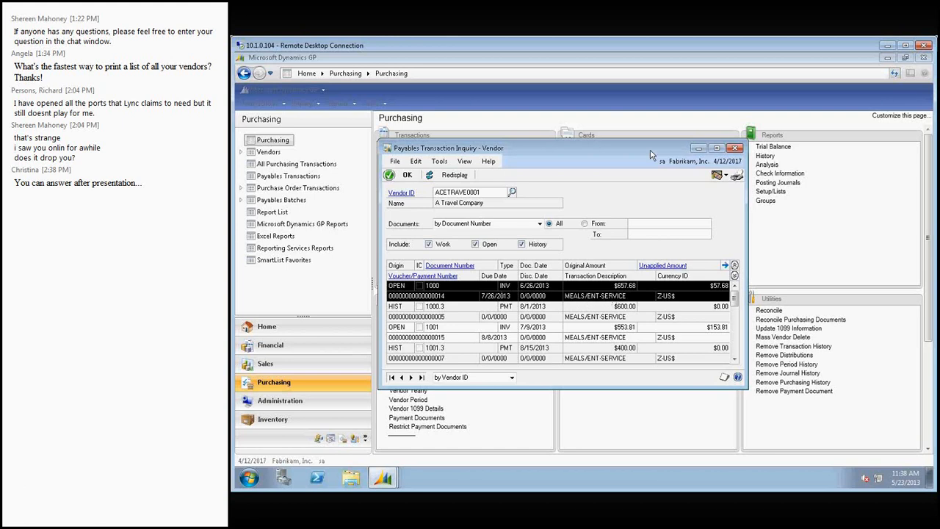
# Move the inquiry window aside, check the Description field in Payables Transaction Entry, close that entry and return to the vendor inquiry
pyautogui.moveTo(651, 155); pyautogui.dragTo(858, 234)
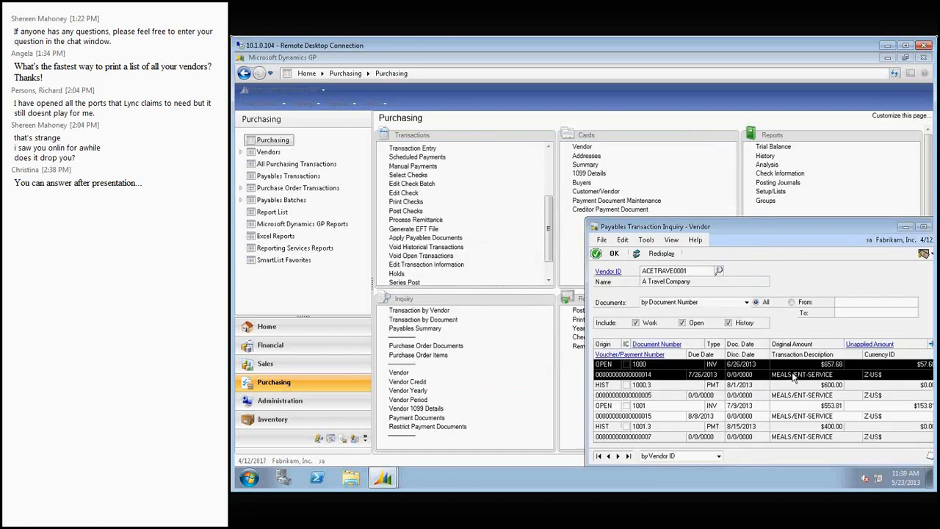
pyautogui.click(414, 148)
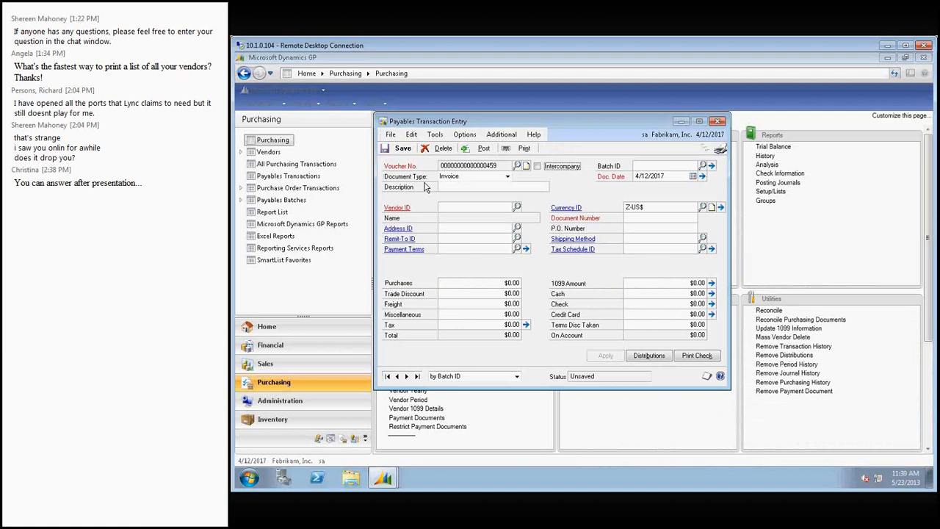
pyautogui.click(445, 187)
pyautogui.click(719, 122)
pyautogui.click(383, 478)
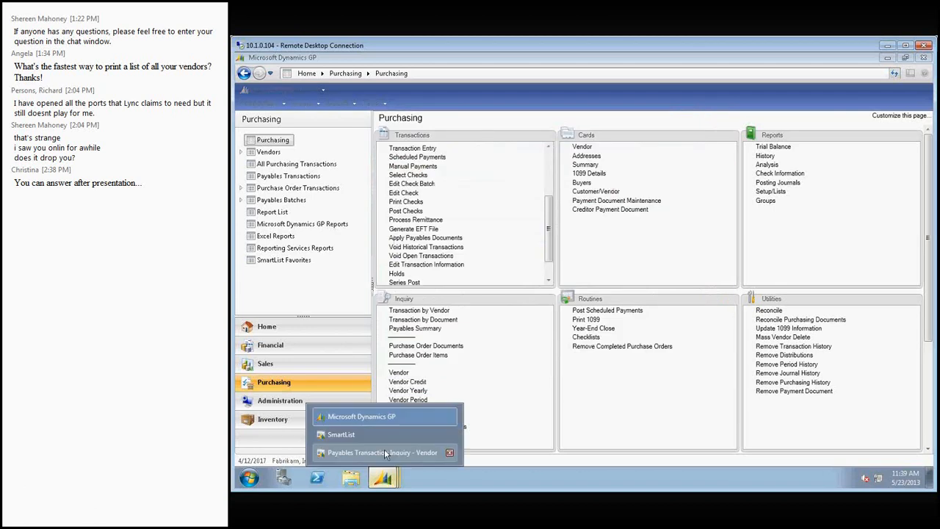
pyautogui.click(384, 448)
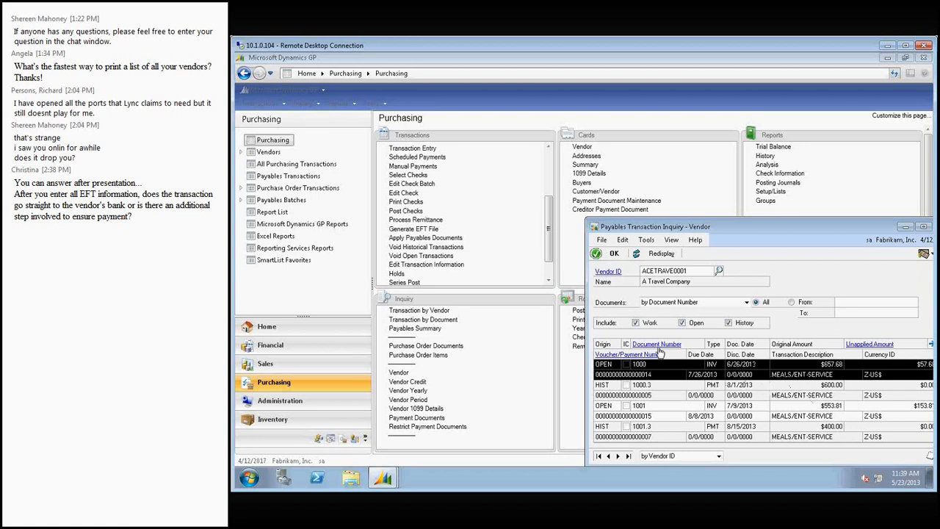
# Open the original entry of invoice 1000 and view its revaluation, applied payment and account distributions, closing each detail window
pyautogui.click(657, 345)
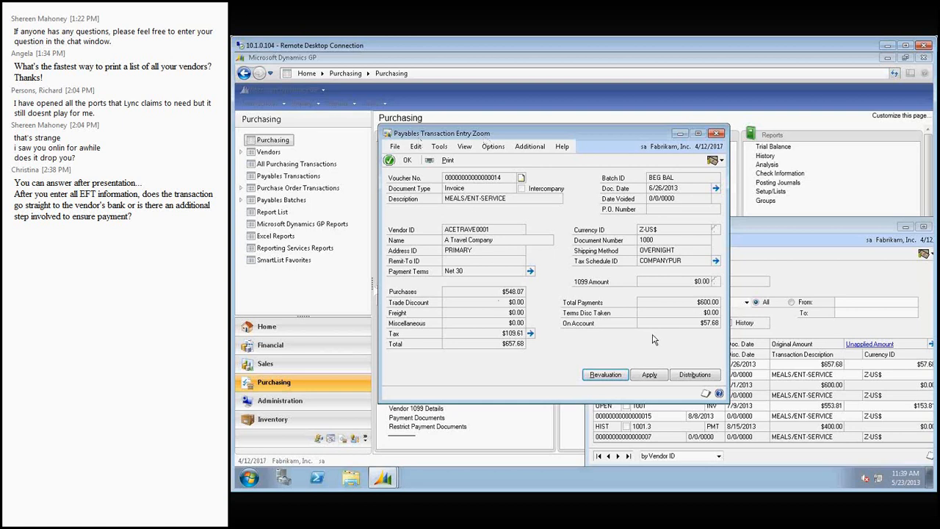
pyautogui.click(606, 376)
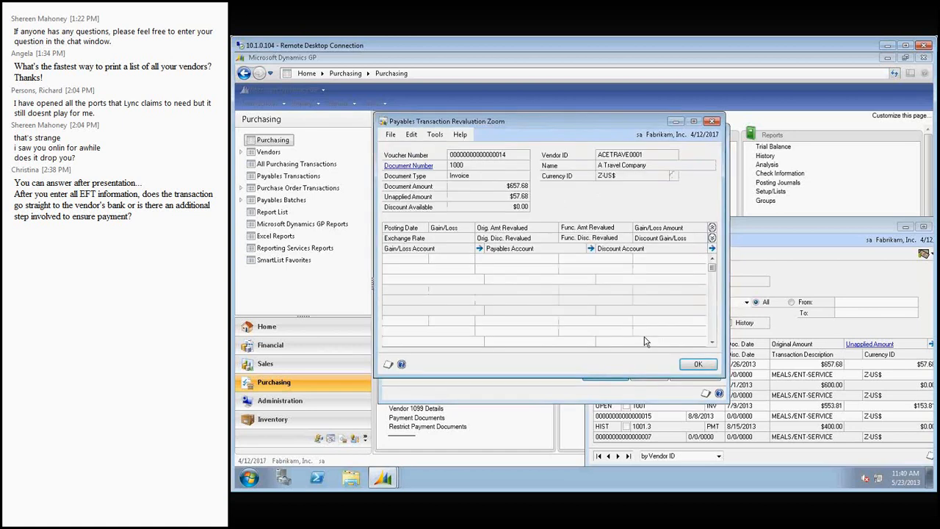
pyautogui.click(698, 364)
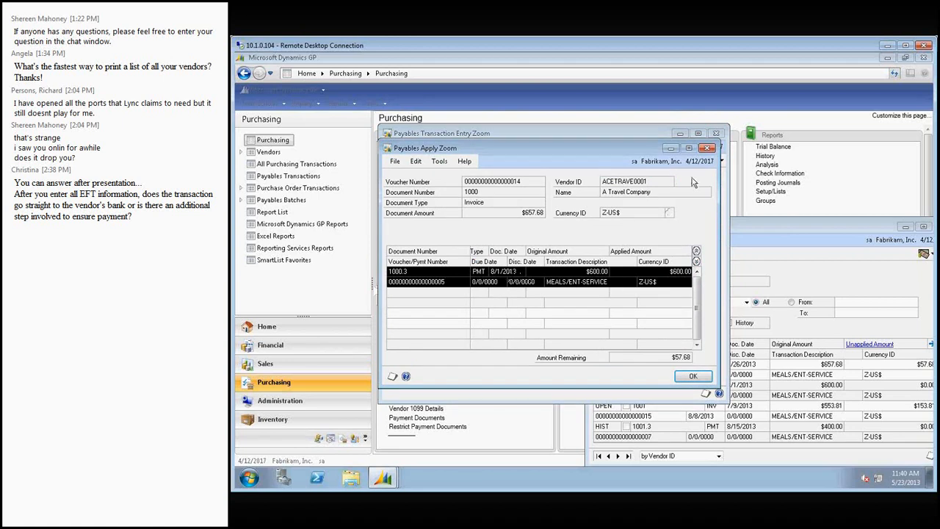
pyautogui.click(707, 147)
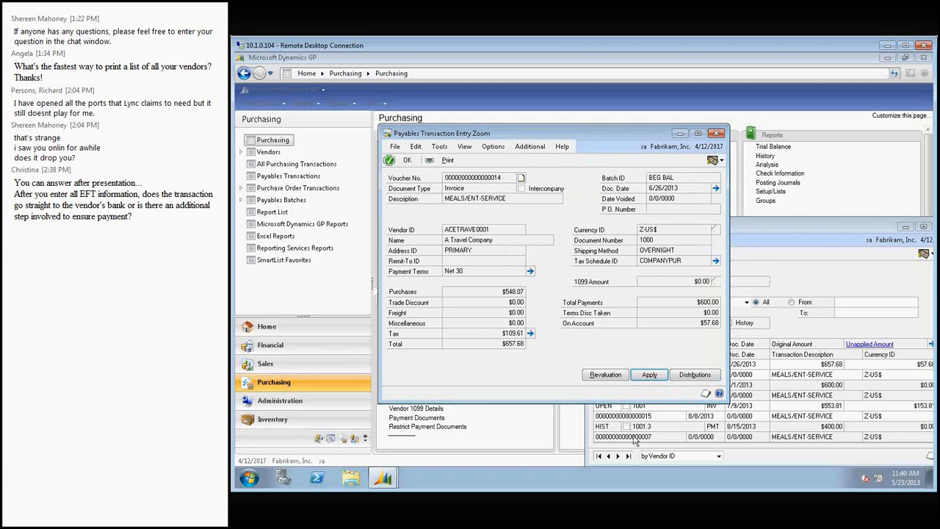
pyautogui.click(698, 374)
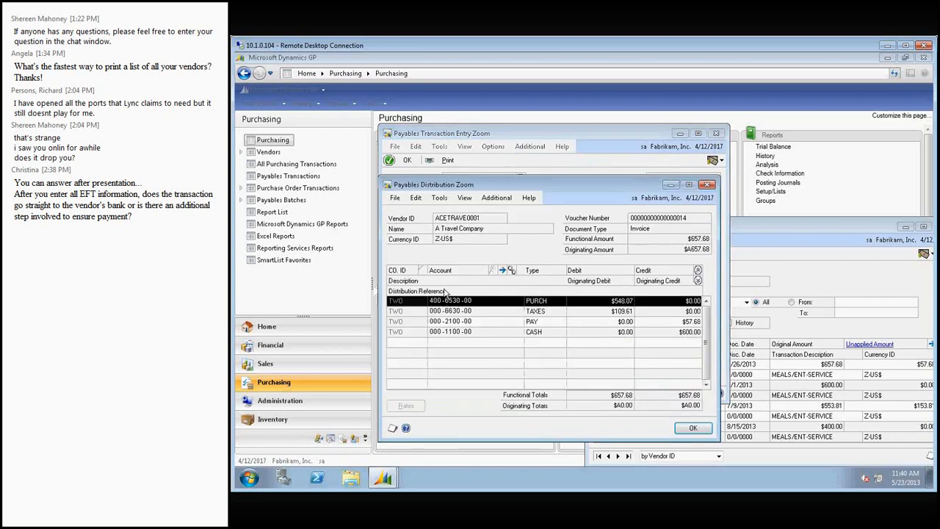
pyautogui.click(707, 185)
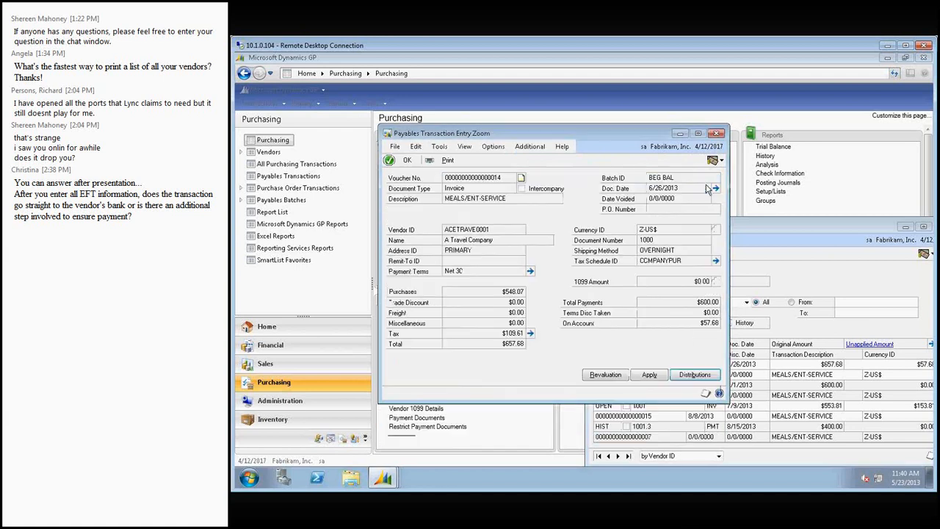
# Close the invoice 1000 entry and the vendor transaction inquiry, and briefly view the payables transaction inquiry by document
pyautogui.click(717, 133)
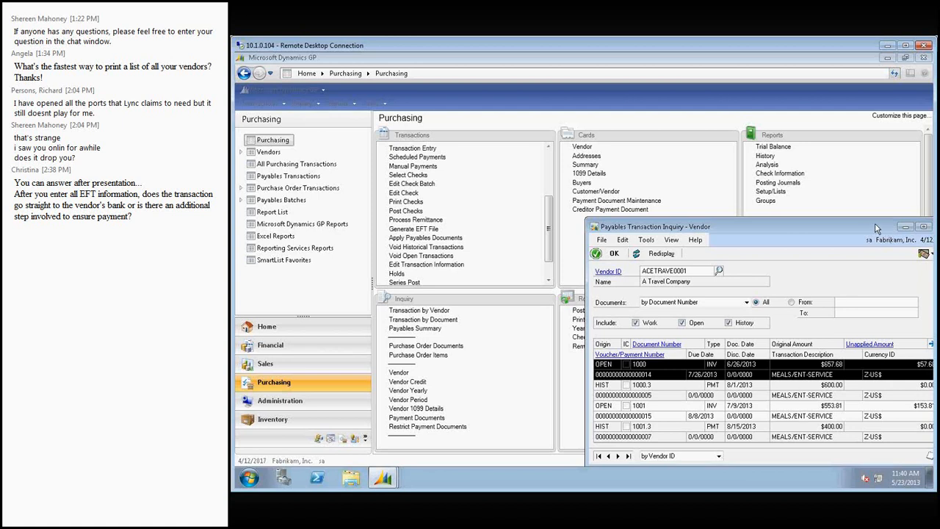
pyautogui.moveTo(874, 228); pyautogui.dragTo(790, 227)
pyautogui.click(860, 226)
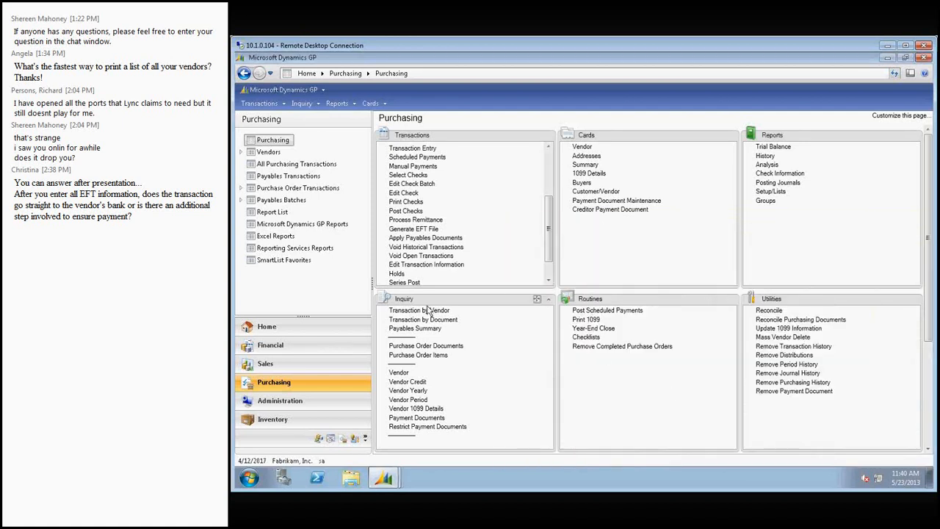
pyautogui.click(425, 320)
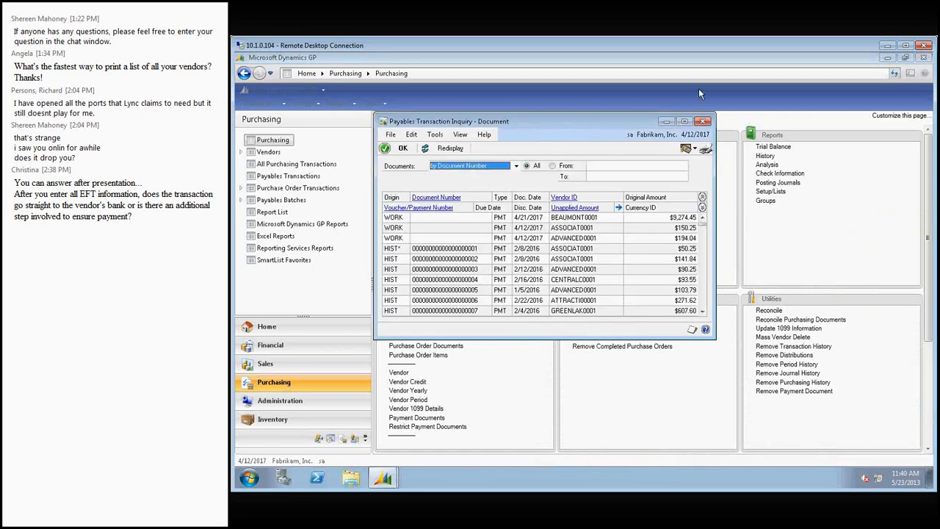
pyautogui.click(703, 121)
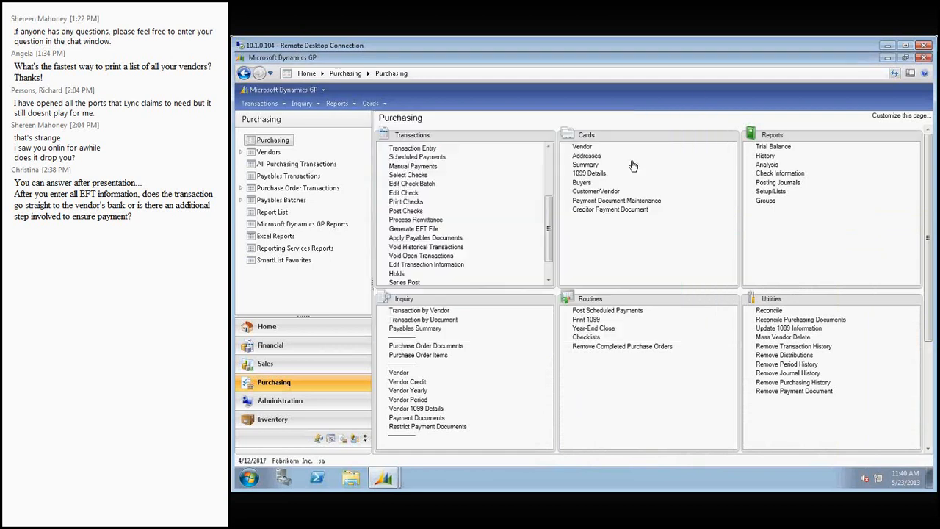
# Reopen the payables transaction inquiry by vendor and load vendor ACETRAVE0001
pyautogui.click(499, 313)
pyautogui.click(513, 192)
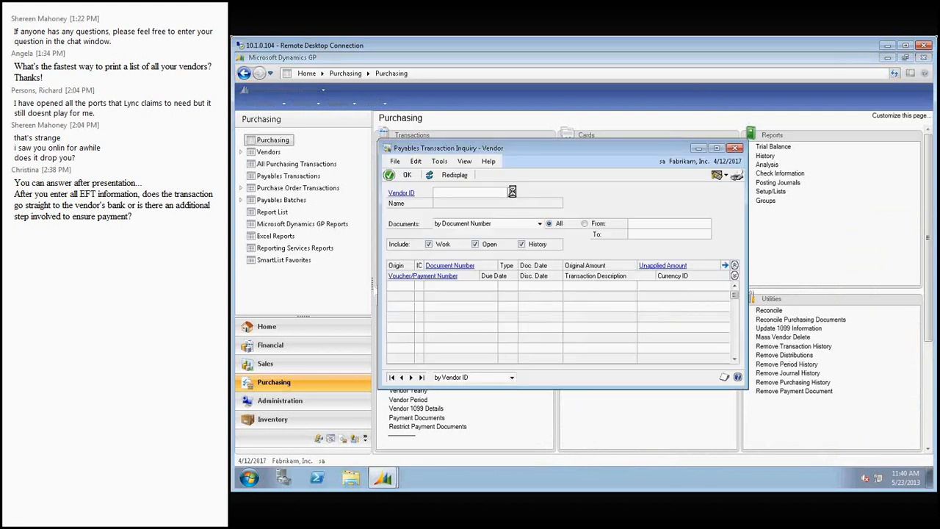
pyautogui.click(471, 249)
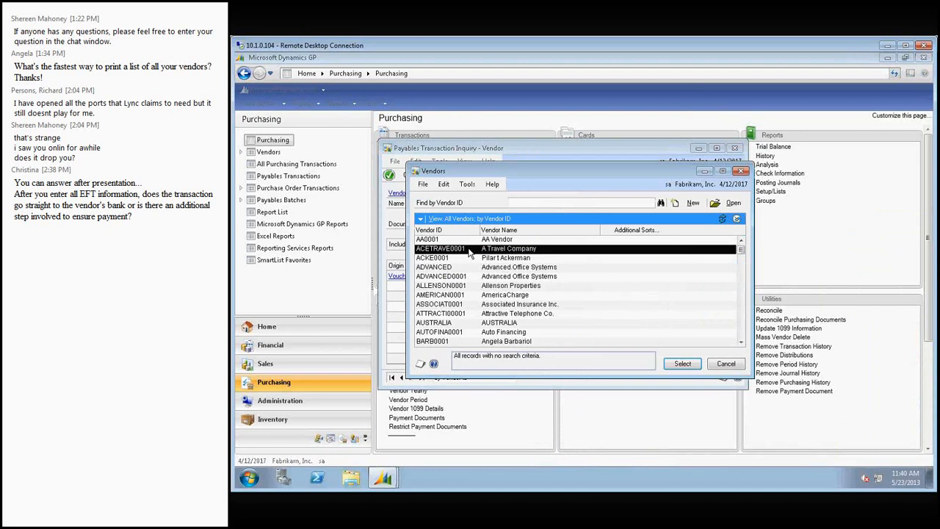
pyautogui.click(683, 365)
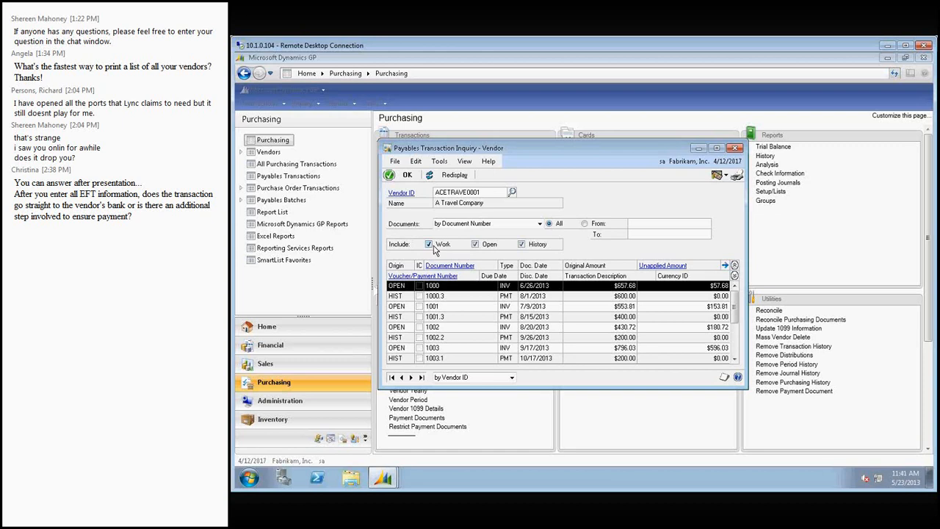
# Restrict the vendor's list to Work documents and view the original entry of invoice DOCUMENT 1, closing it again
pyautogui.click(475, 244)
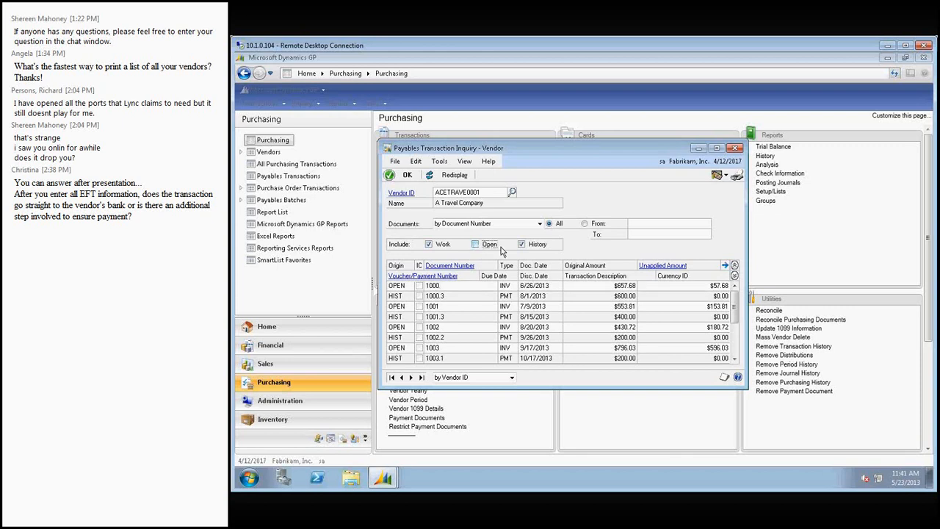
pyautogui.click(522, 245)
pyautogui.click(454, 175)
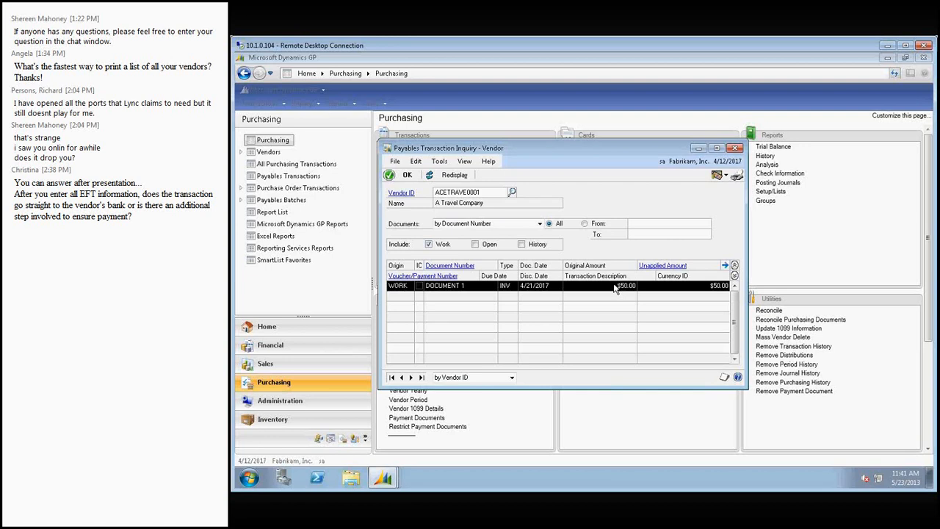
pyautogui.doubleClick(440, 285)
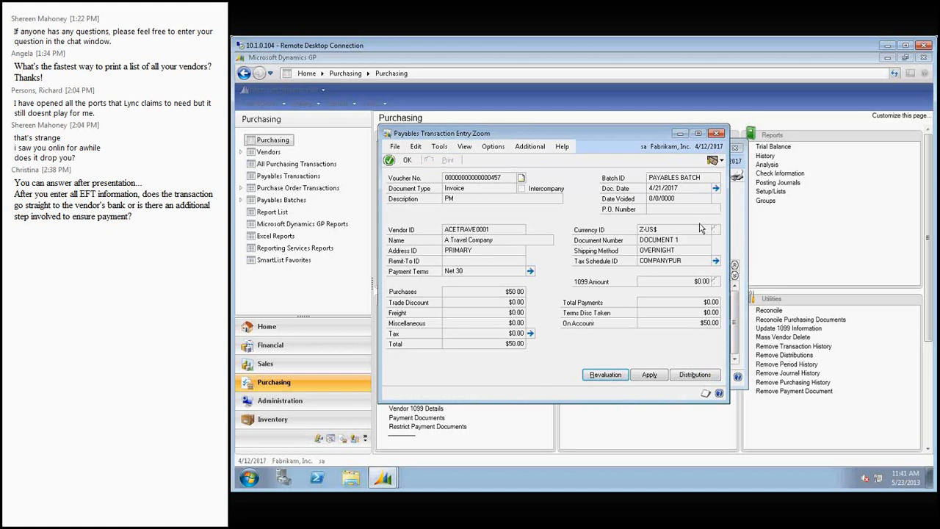
pyautogui.click(404, 161)
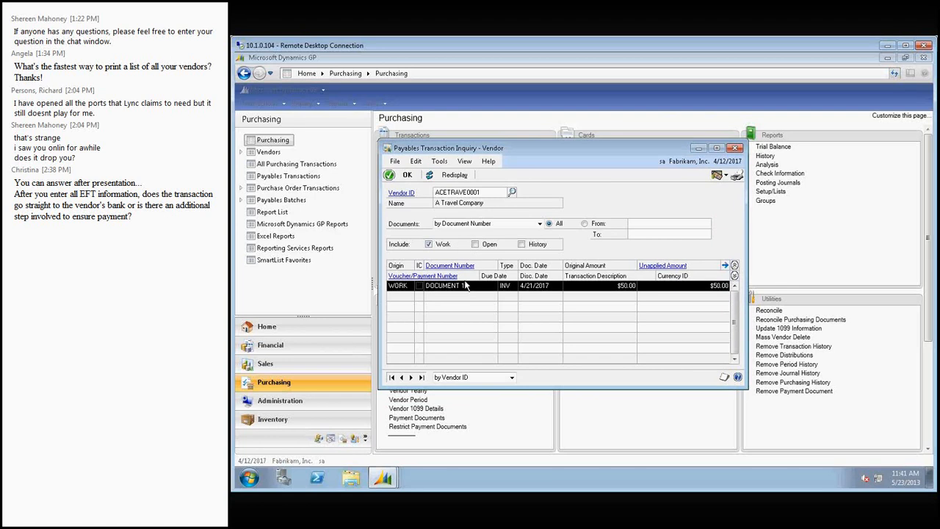
# Restrict the vendor's list to Open documents only, redisplay it and expand the rows to show voucher details
pyautogui.click(428, 244)
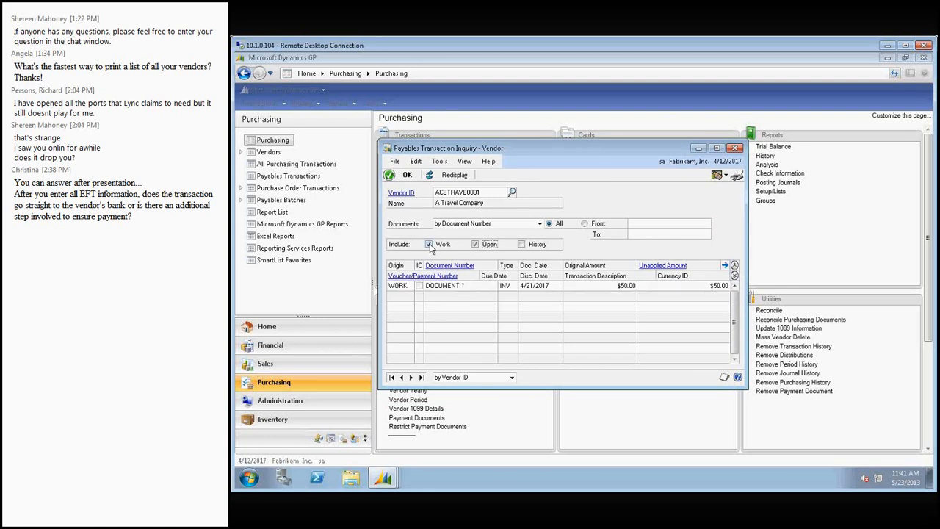
pyautogui.click(476, 244)
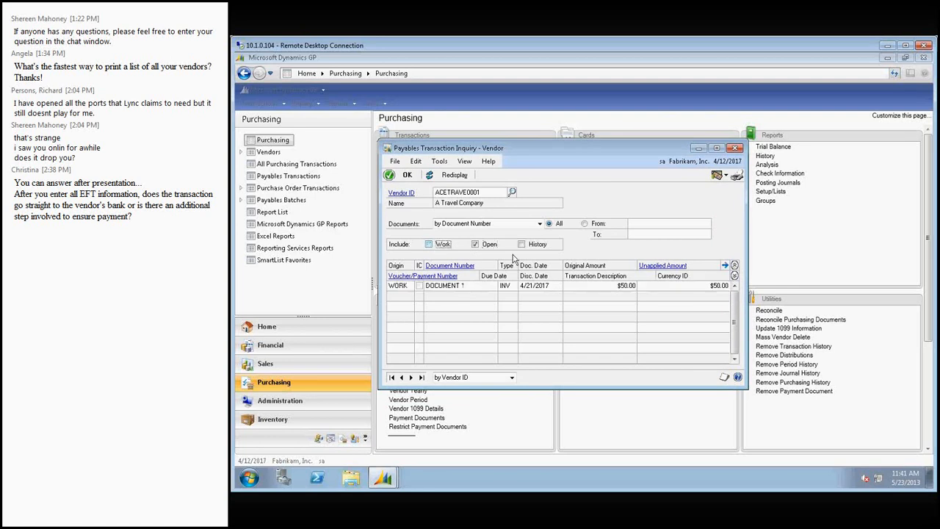
pyautogui.click(449, 175)
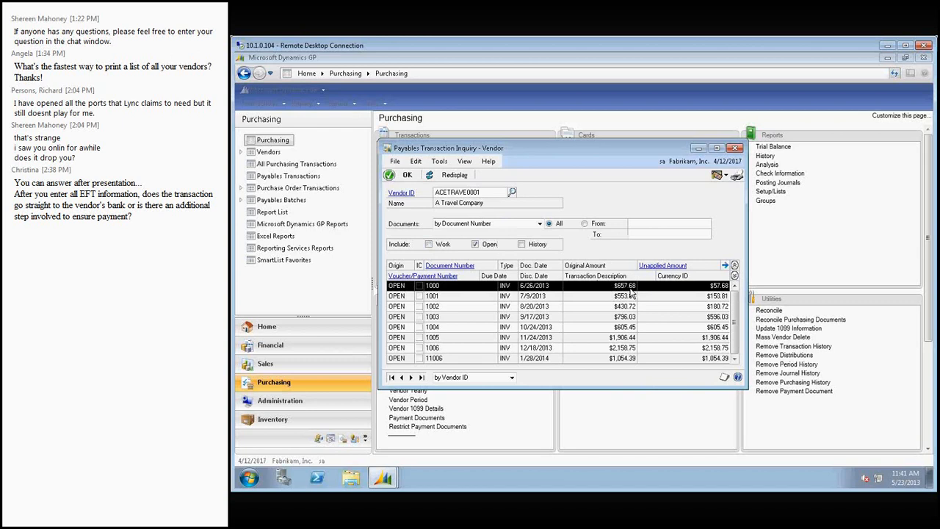
pyautogui.click(734, 276)
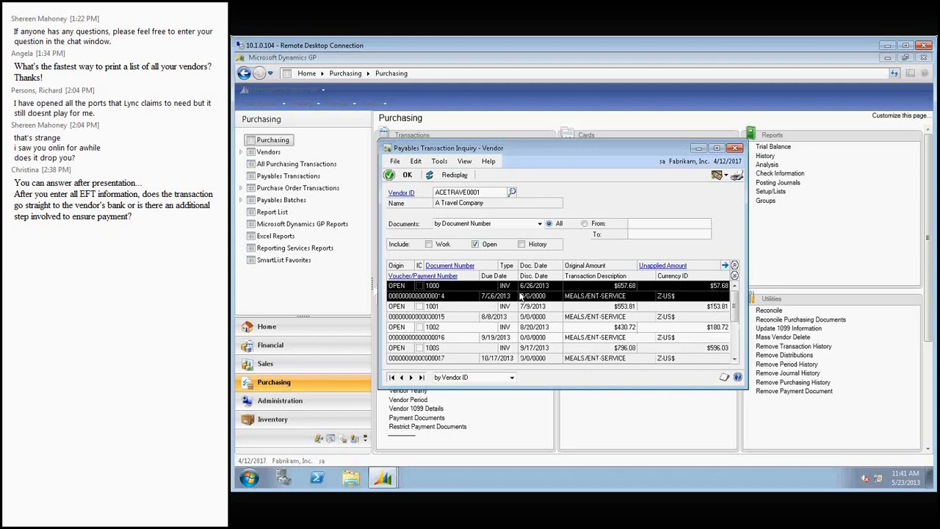
# View the original entry of open invoice 1000 and the payment applied to it, closing all windows including the vendor inquiry
pyautogui.click(449, 266)
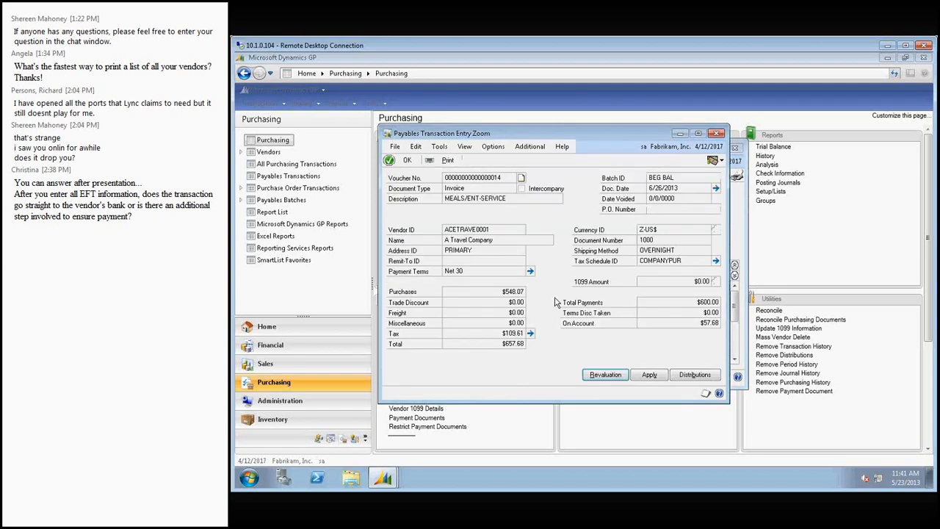
pyautogui.click(649, 378)
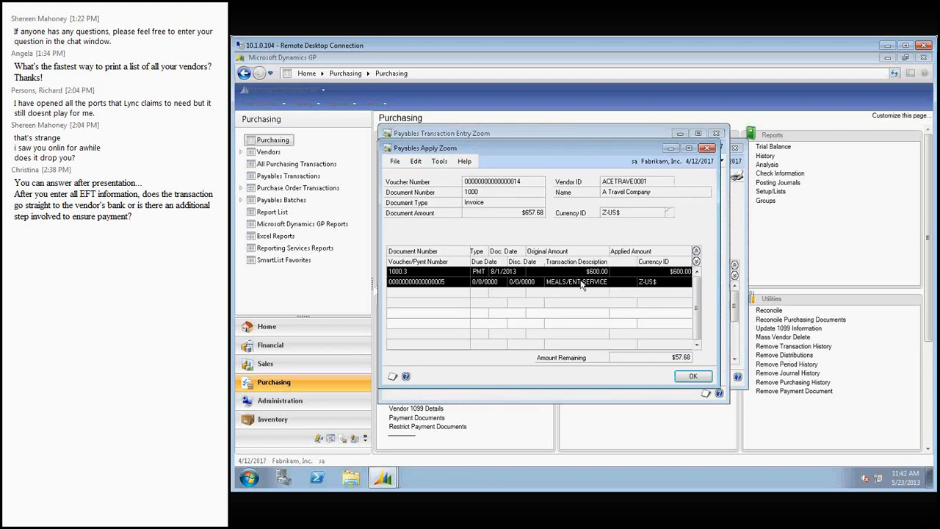
pyautogui.click(694, 377)
pyautogui.click(716, 133)
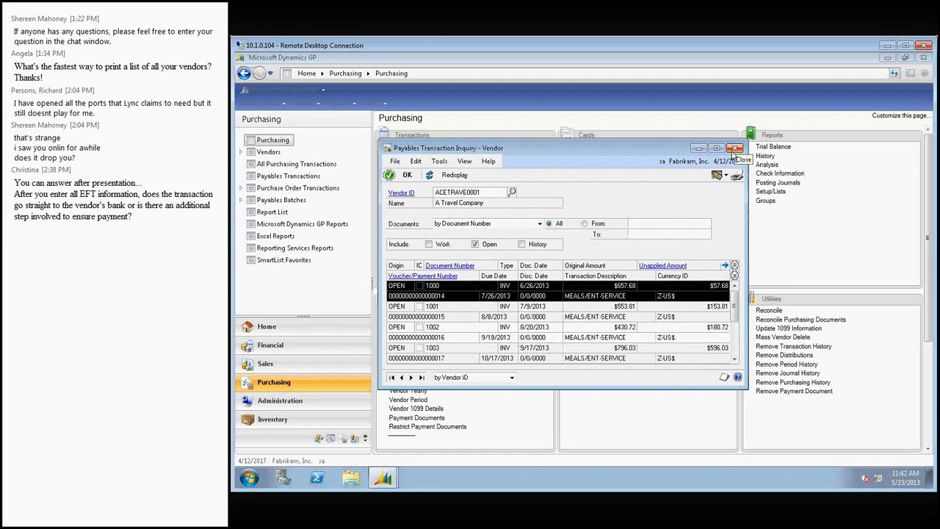
pyautogui.click(734, 149)
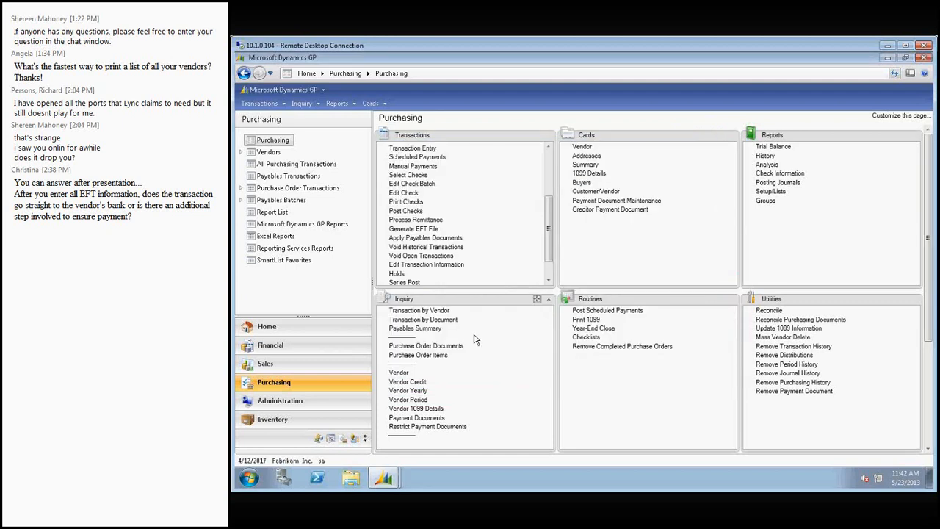
# Open the payables transaction inquiry by document, set the documents selection to by Document Date, check the other choices and close the inquiry
pyautogui.click(438, 320)
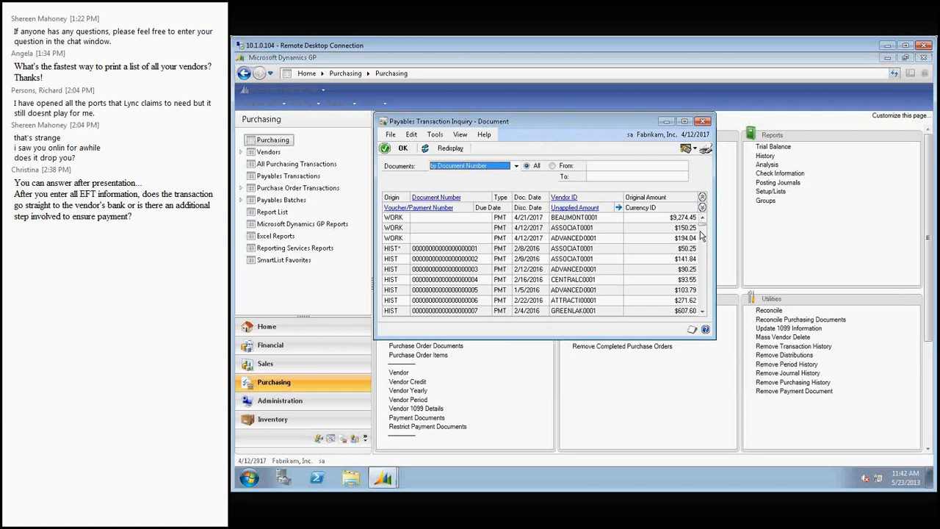
pyautogui.click(514, 167)
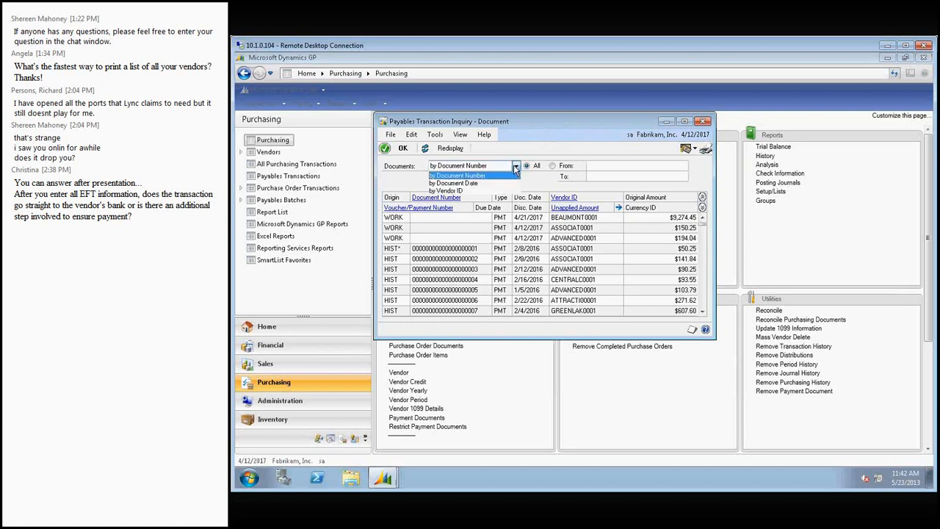
pyautogui.click(474, 184)
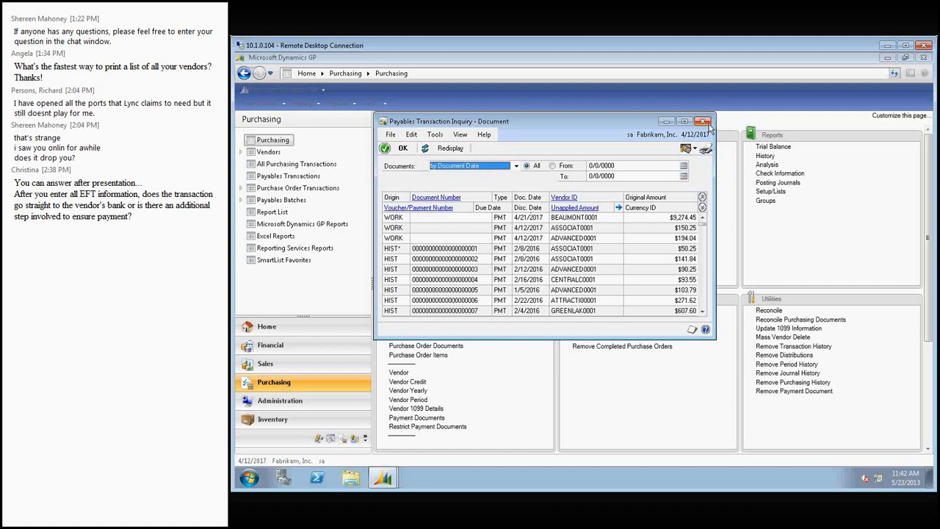
pyautogui.click(516, 166)
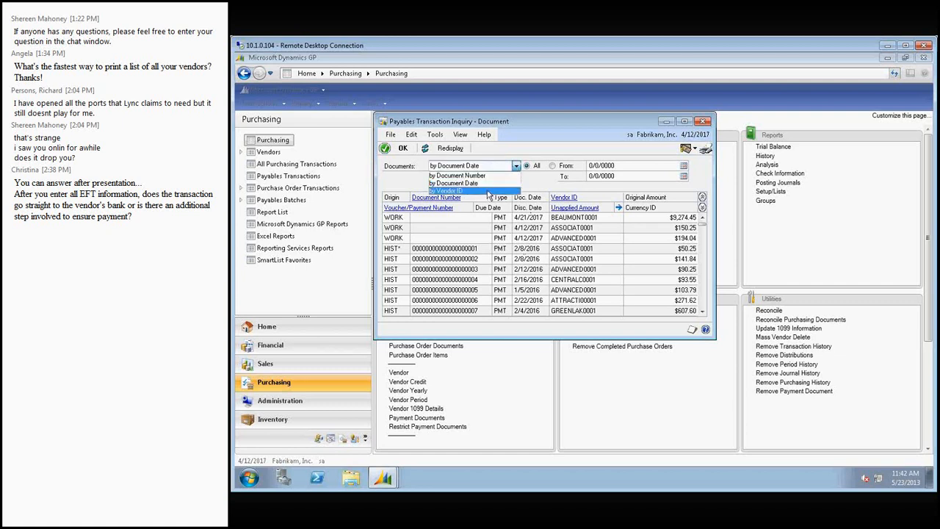
pyautogui.click(701, 128)
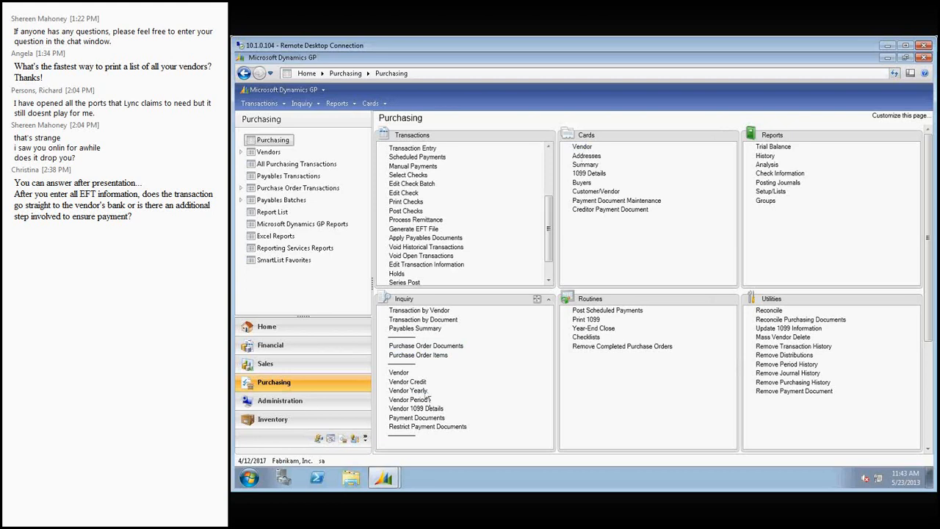
# Load vendor ACETRAVE0001 in Vendor Inquiry, review its address details and options, and close the inquiry
pyautogui.click(399, 373)
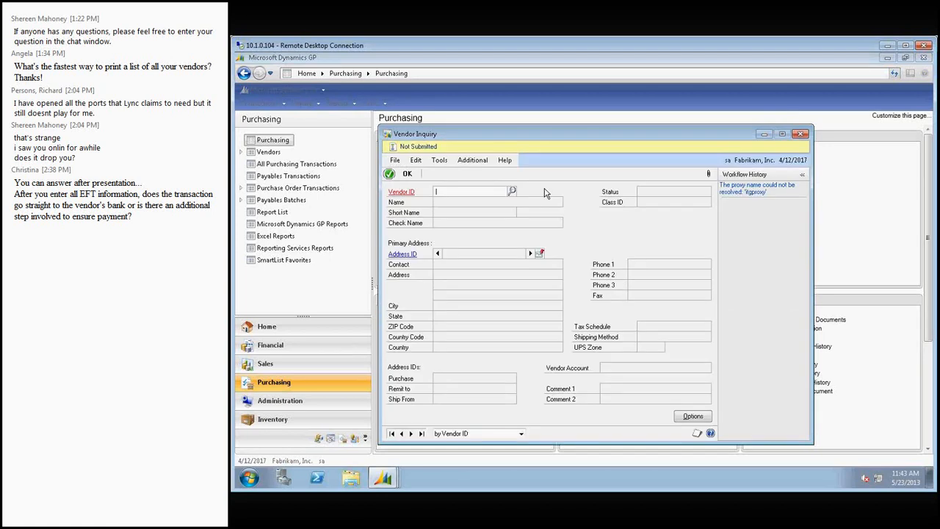
pyautogui.click(512, 191)
pyautogui.click(492, 249)
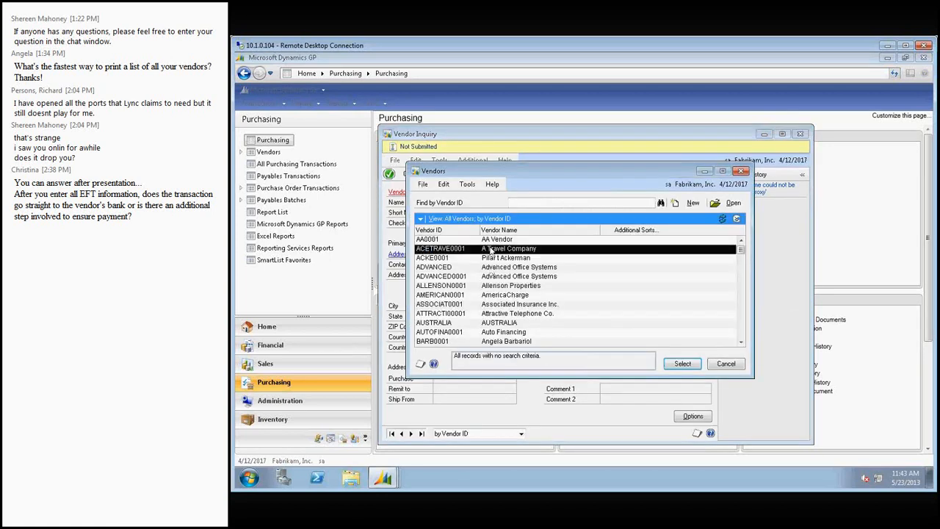
pyautogui.click(683, 364)
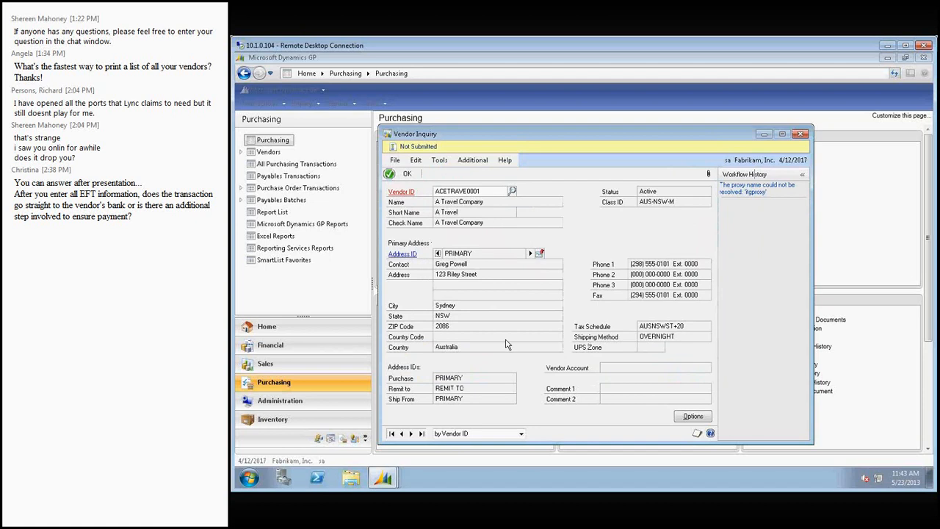
pyautogui.click(691, 416)
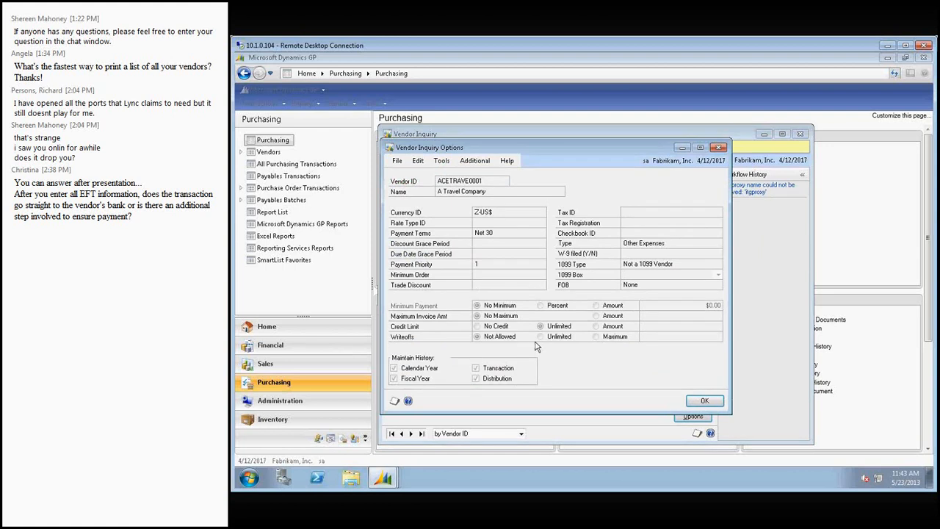
pyautogui.click(704, 400)
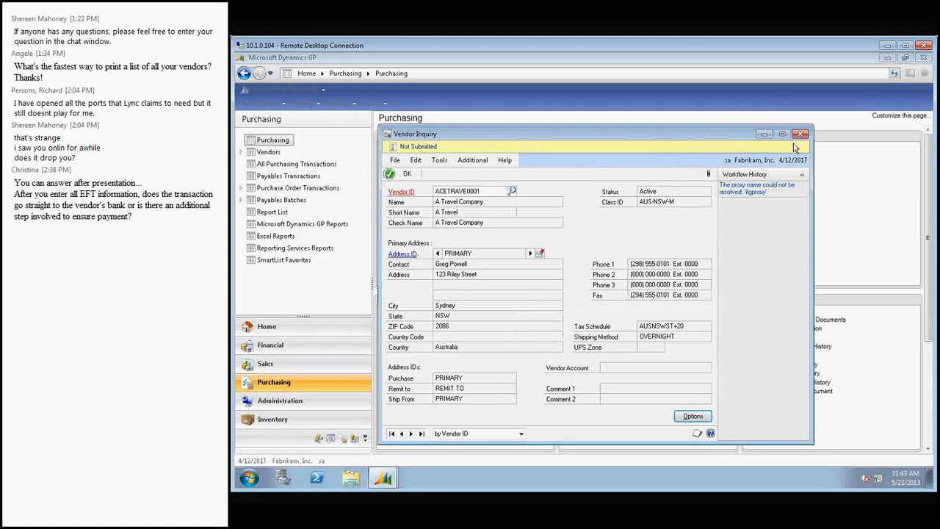
pyautogui.click(801, 133)
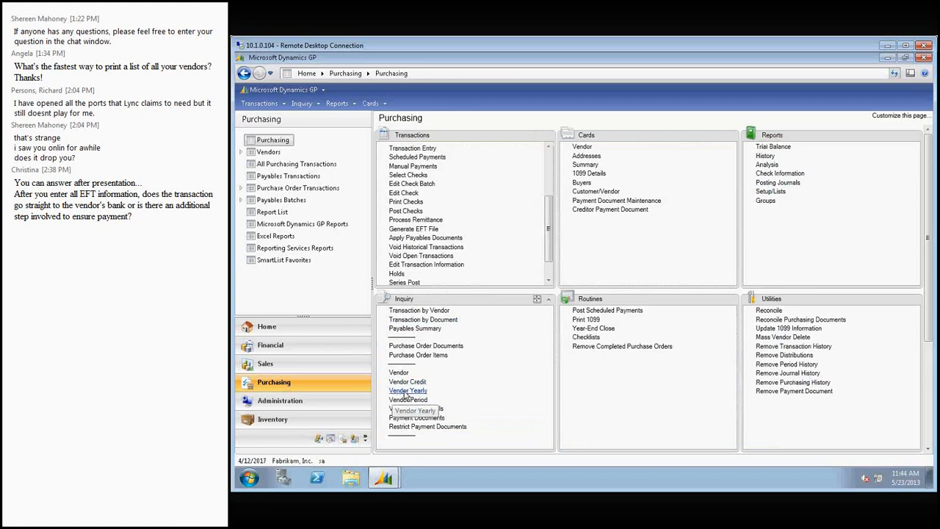
# View the Vendor Yearly Summary Inquiry without loading a vendor and close it
pyautogui.click(406, 391)
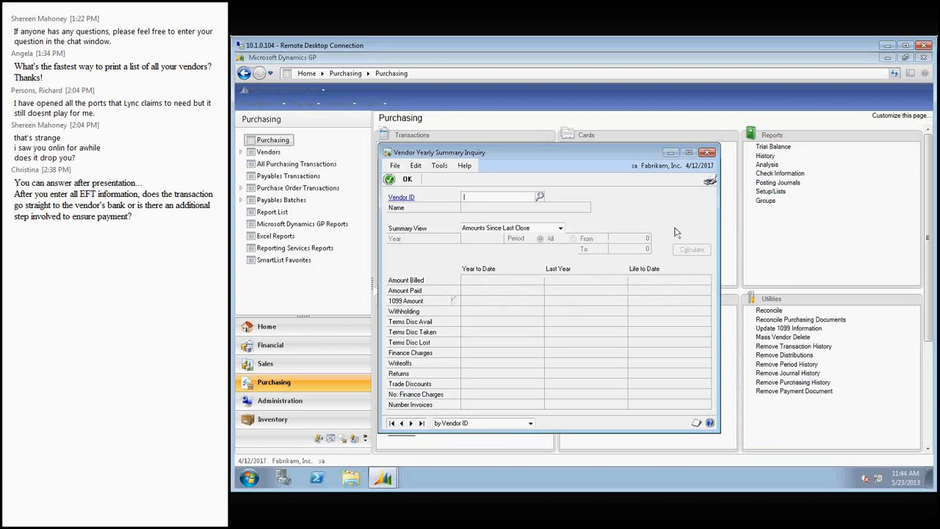
pyautogui.click(707, 152)
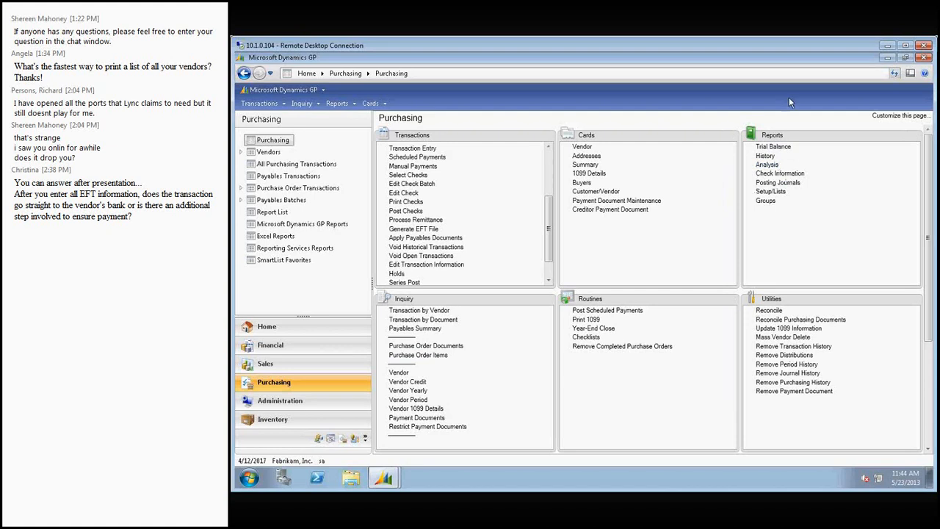
# Open the demo option of the Aged Trial Balance payables report for modification
pyautogui.click(772, 149)
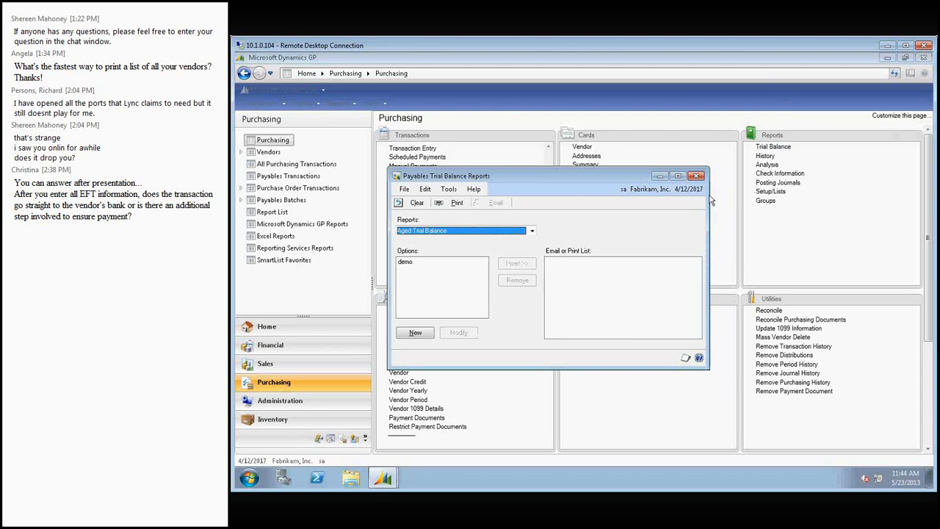
pyautogui.click(532, 232)
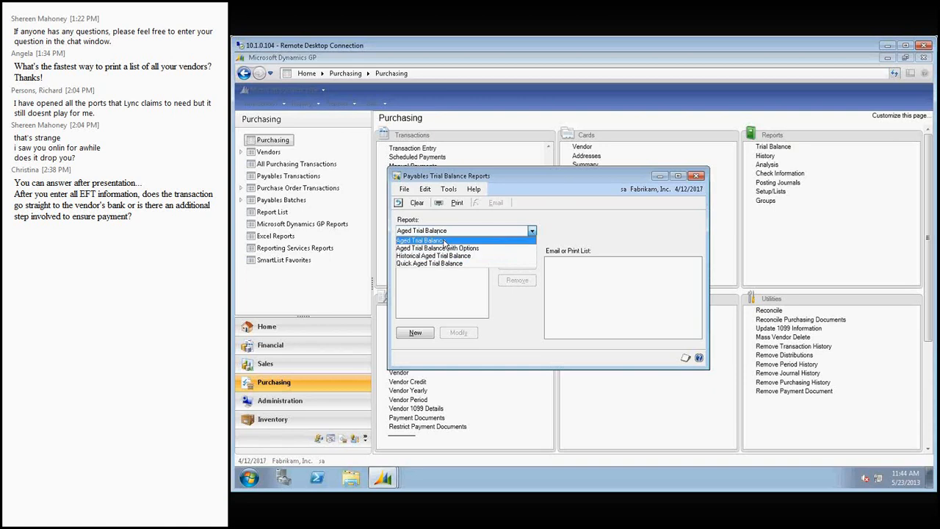
pyautogui.click(444, 242)
pyautogui.click(416, 262)
pyautogui.click(465, 333)
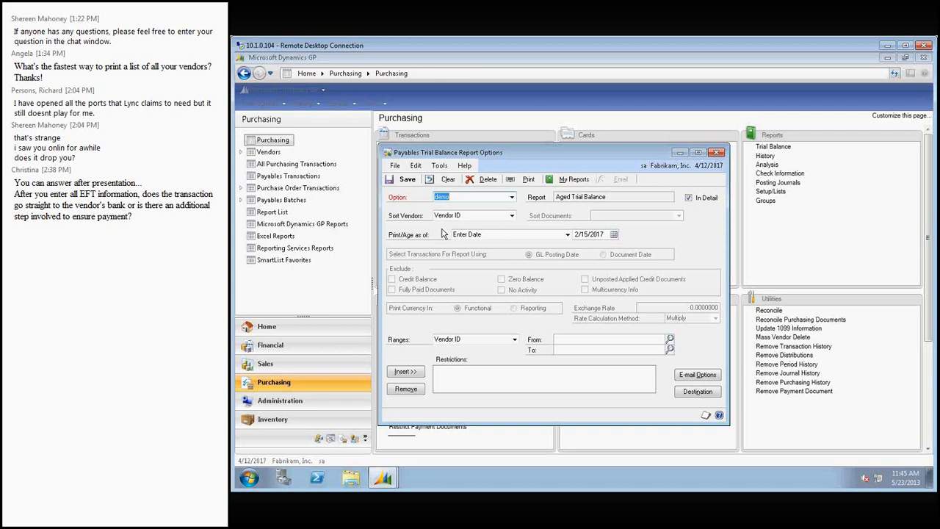
# Close the current report option, open the demo option of Aged Trial Balance with Options and review its range choices
pyautogui.click(717, 153)
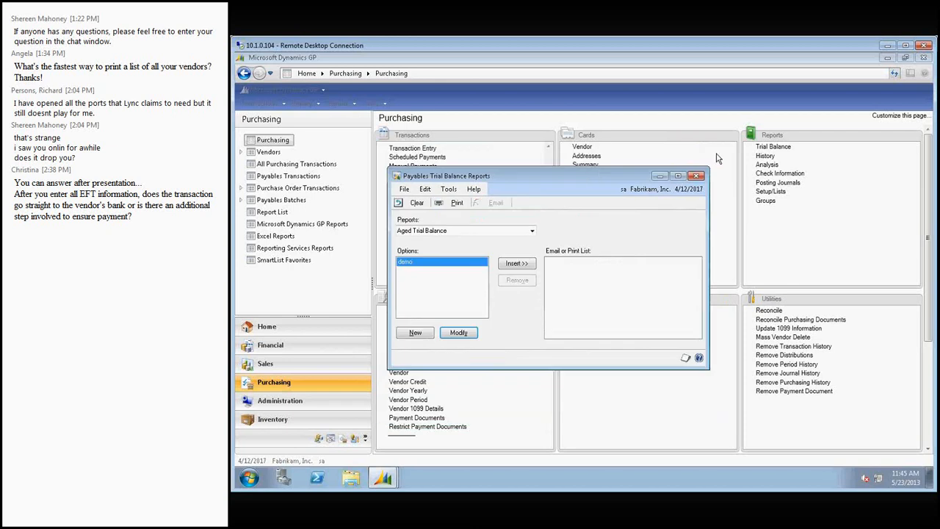
pyautogui.click(533, 232)
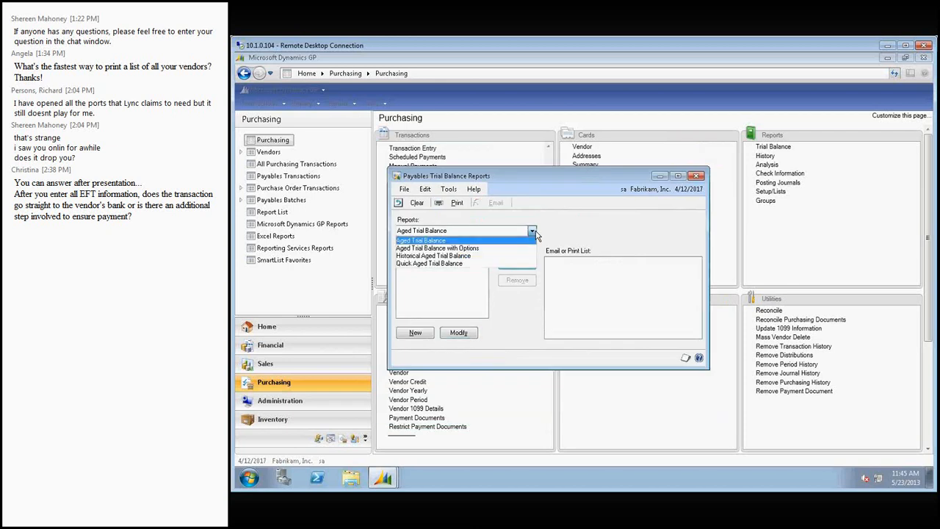
pyautogui.click(479, 249)
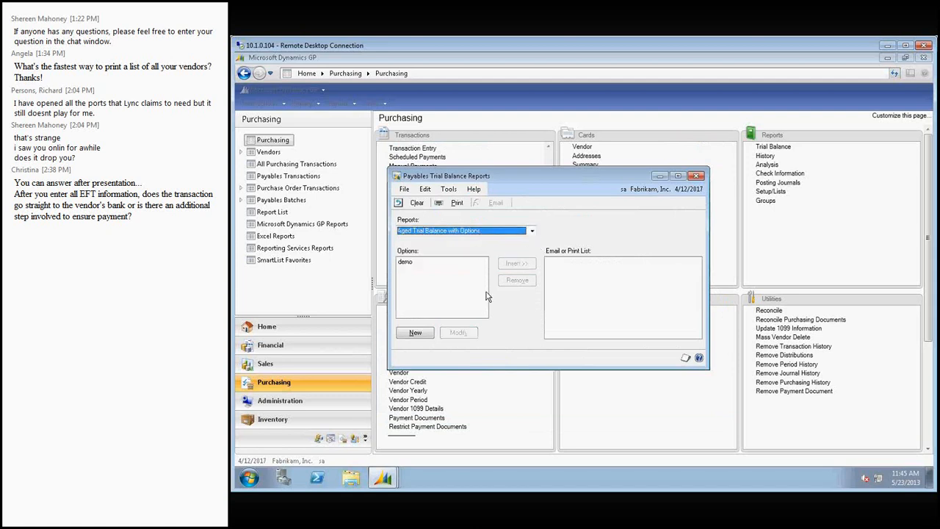
pyautogui.doubleClick(406, 262)
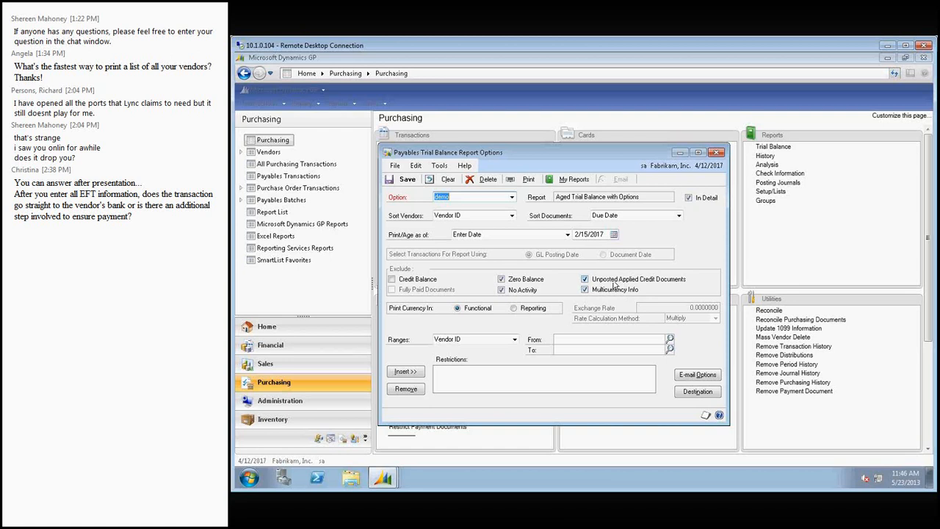
pyautogui.click(514, 341)
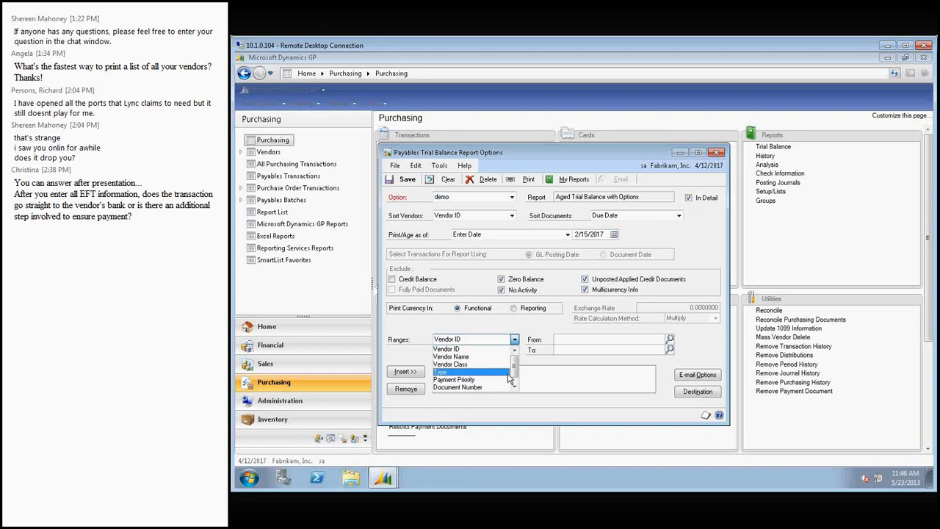
pyautogui.press('Down')
pyautogui.press('Down')
pyautogui.press('Down')
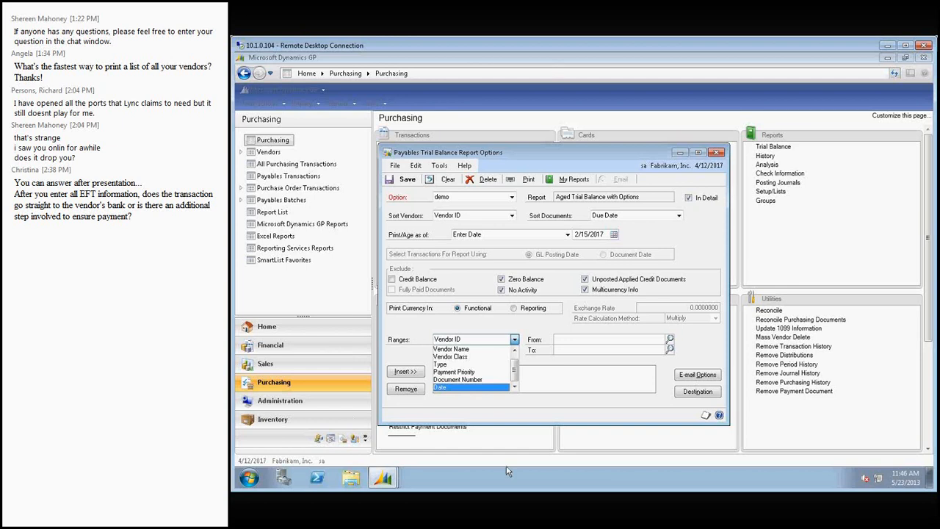
# View the e-mail options of the demo report using the Outlook profile, cancel them and close the report options
pyautogui.click(697, 375)
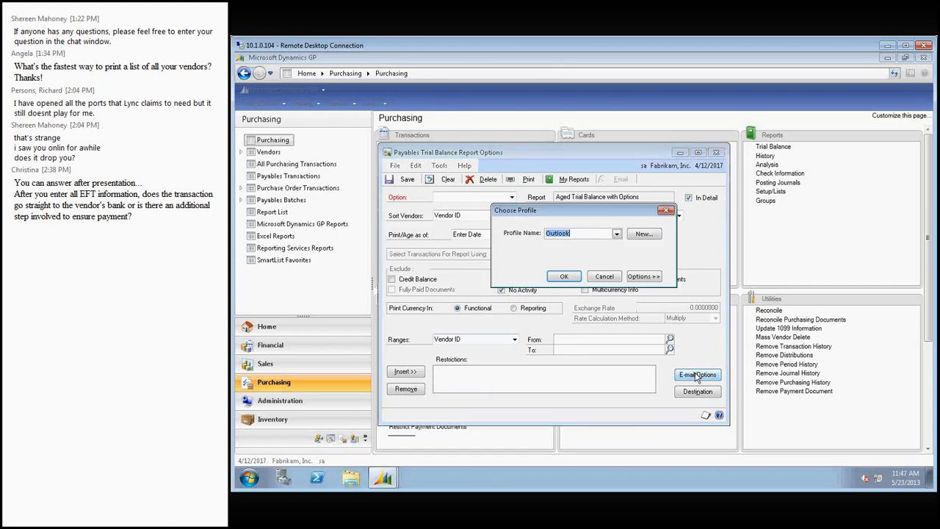
pyautogui.click(568, 275)
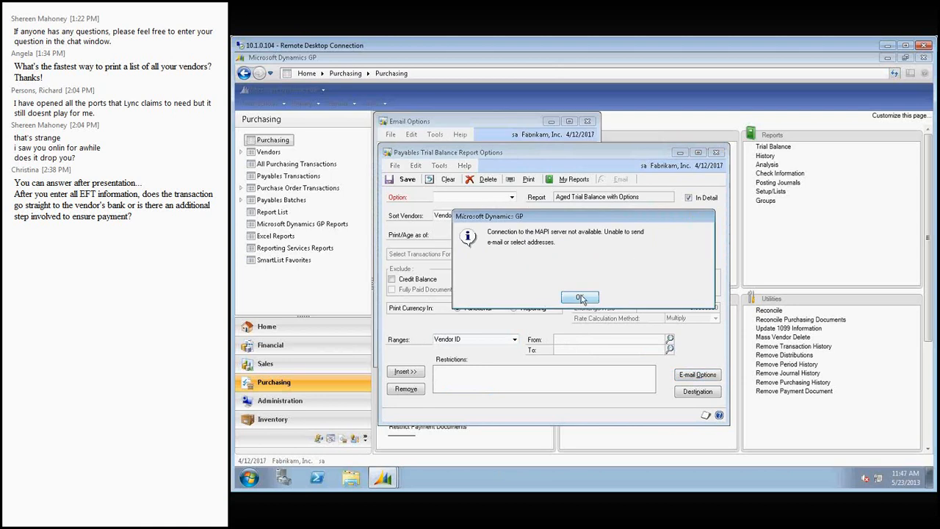
pyautogui.click(582, 298)
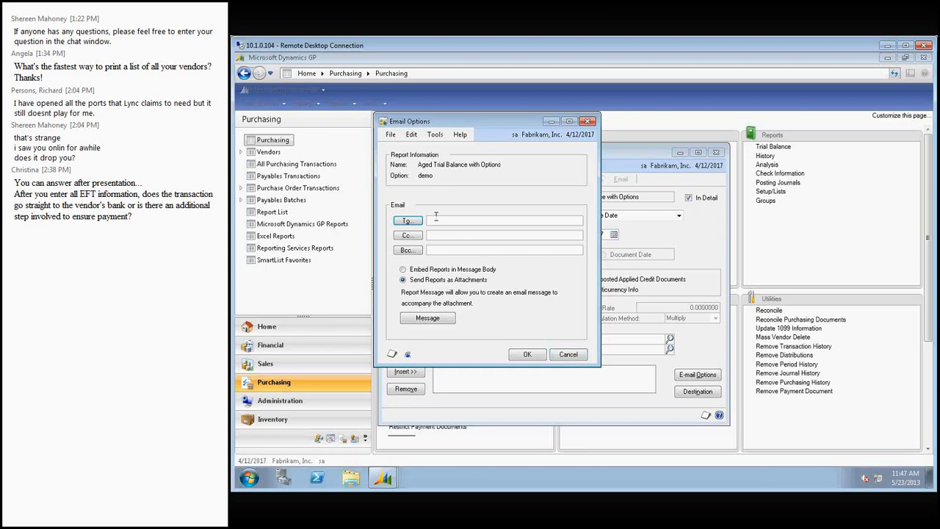
pyautogui.click(471, 225)
pyautogui.click(568, 355)
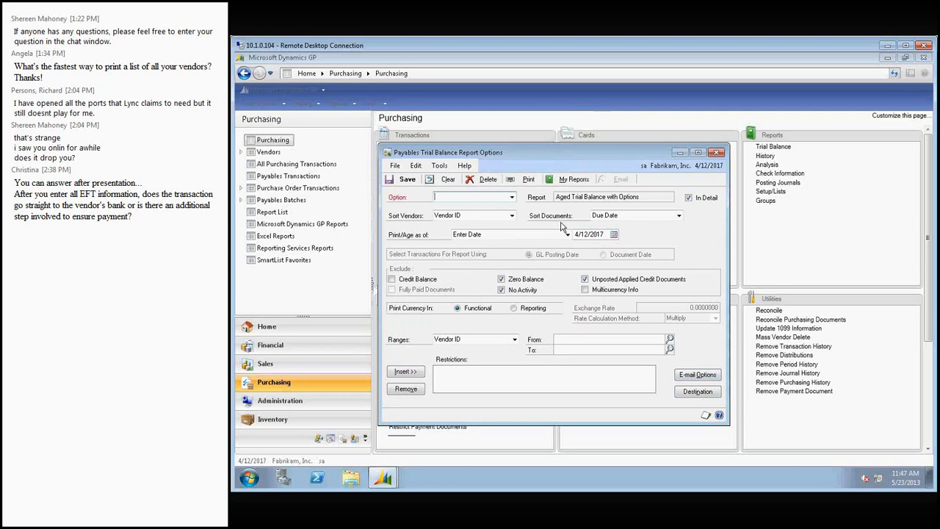
pyautogui.click(717, 152)
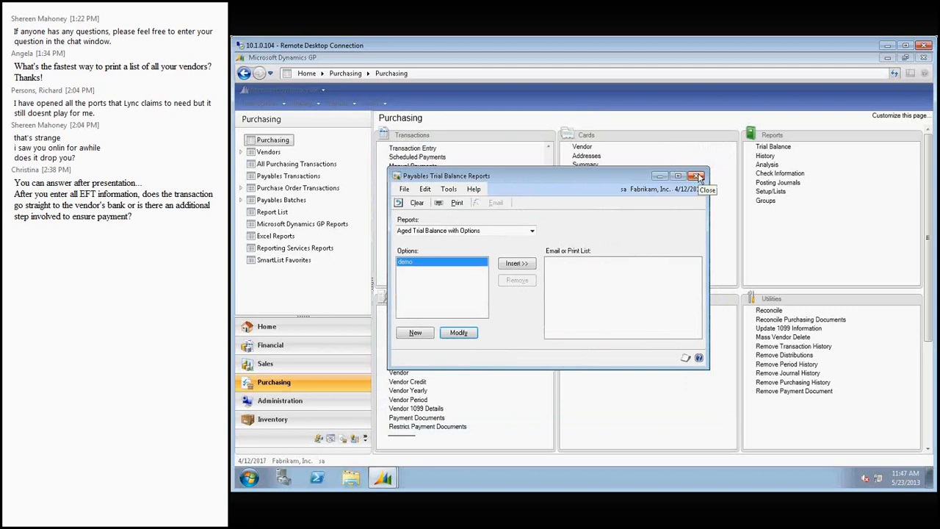
# Select the Historical Aged Trial Balance report and open its demo option for modification
pyautogui.click(532, 230)
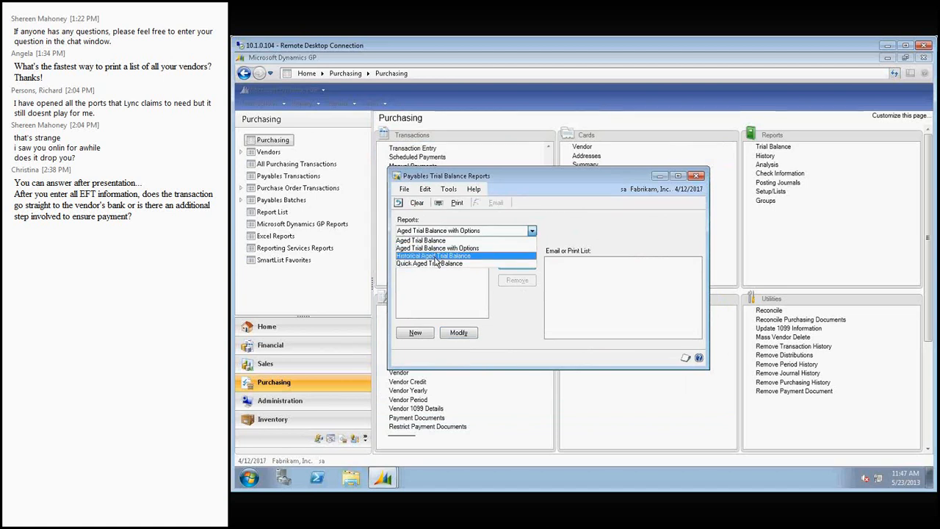
pyautogui.click(441, 257)
pyautogui.click(422, 263)
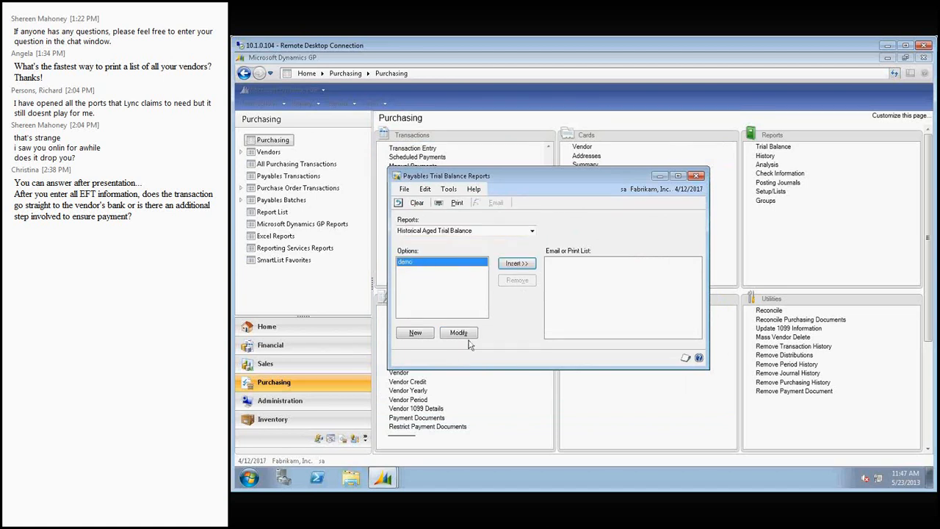
pyautogui.click(458, 334)
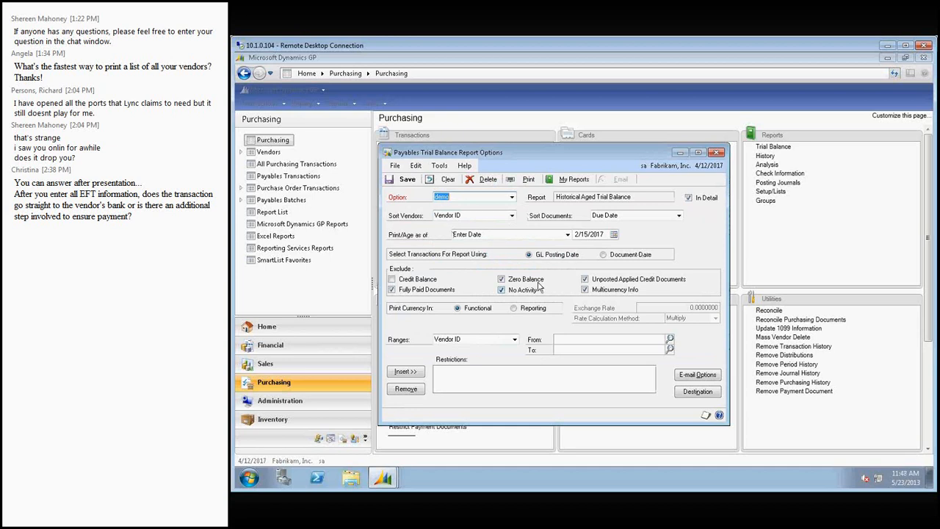
# Set the Print/Age as of date of the Historical Aged Trial Balance to 12/31/2016
pyautogui.click(613, 234)
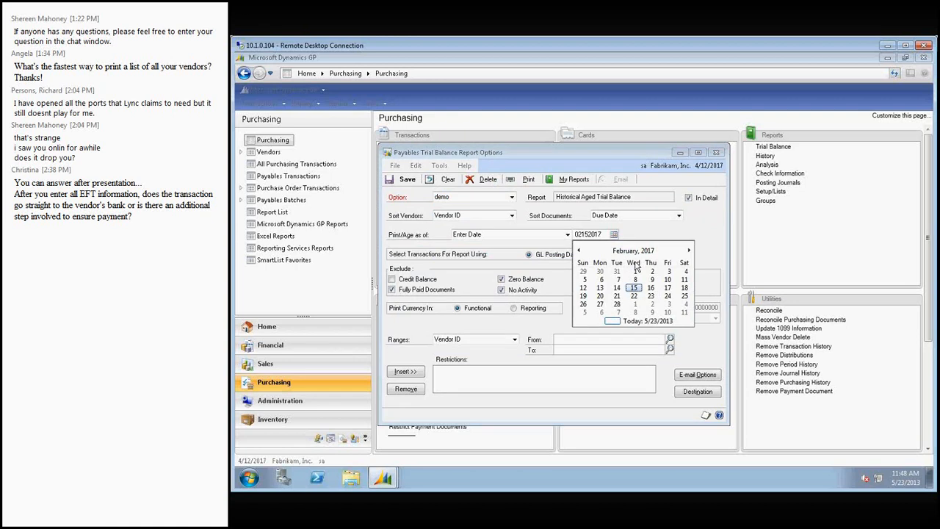
pyautogui.click(578, 250)
pyautogui.click(617, 312)
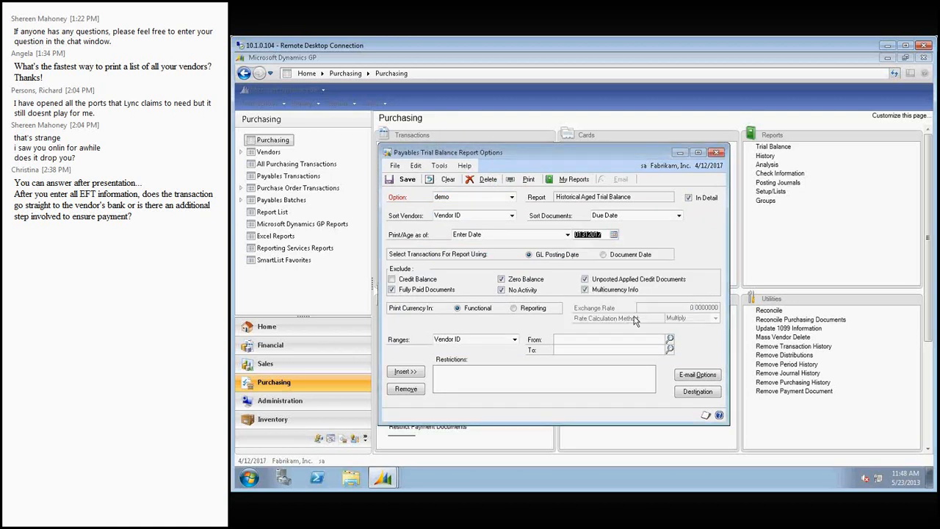
pyautogui.click(614, 234)
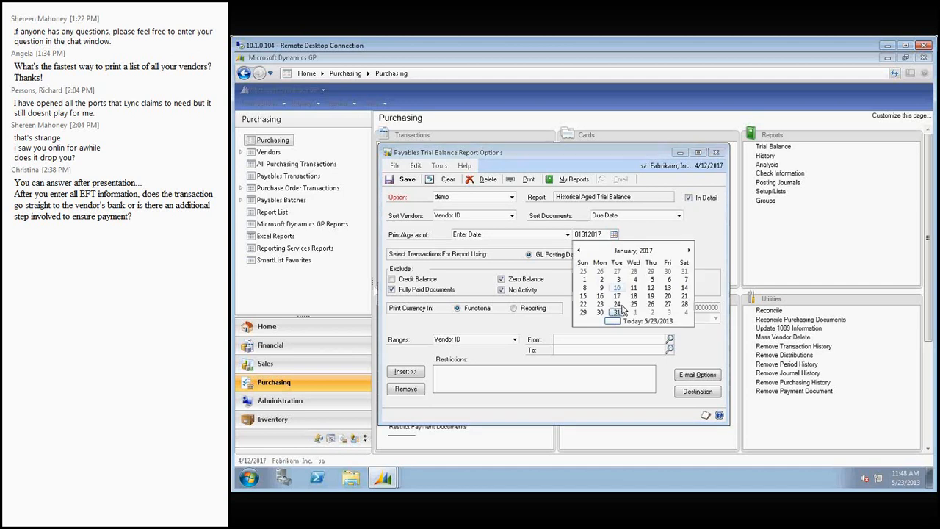
pyautogui.click(684, 271)
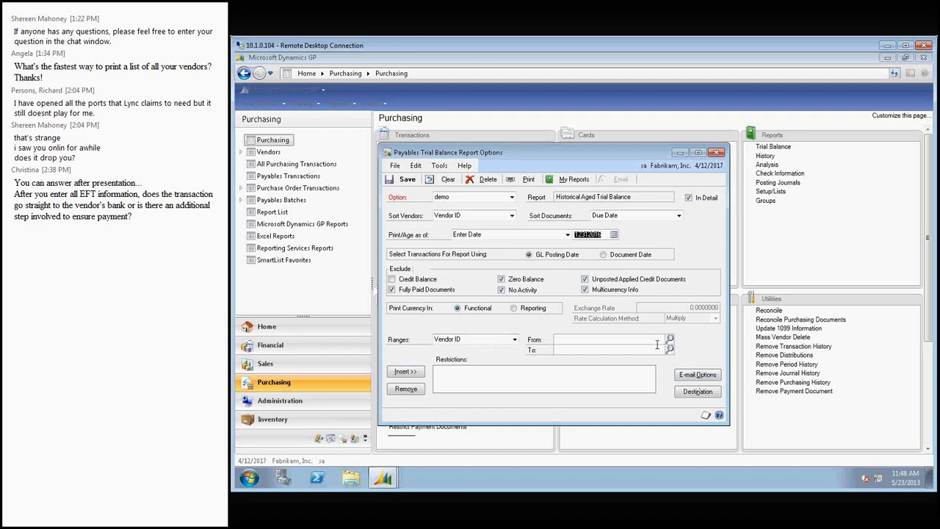
pyautogui.click(620, 357)
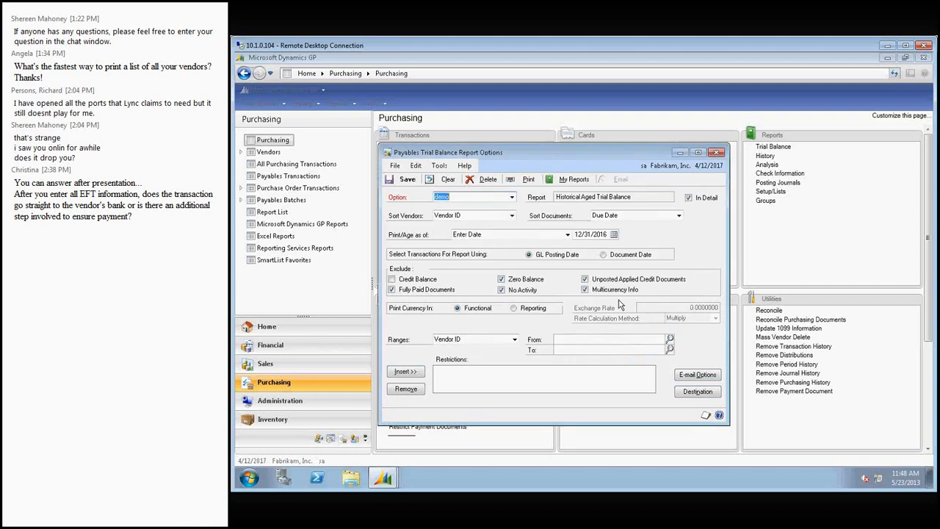
# Print the Historical Aged Trial Balance to screen, examine A Travel Company's documents and the final vendor totals, and close the report
pyautogui.click(521, 180)
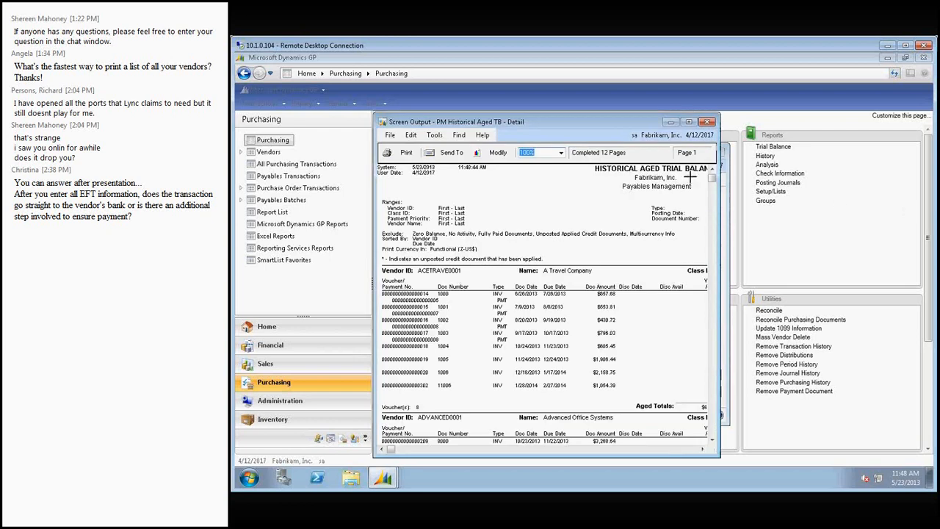
pyautogui.click(689, 122)
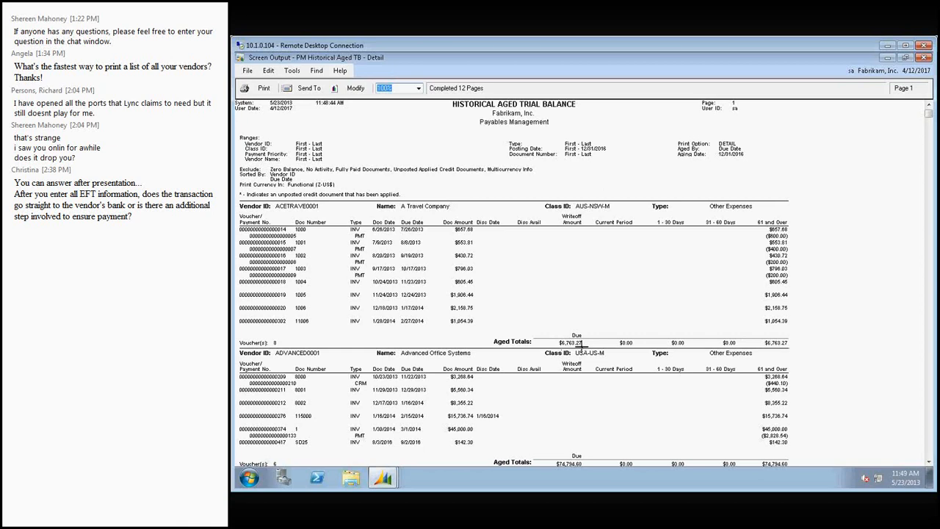
pyautogui.click(581, 343)
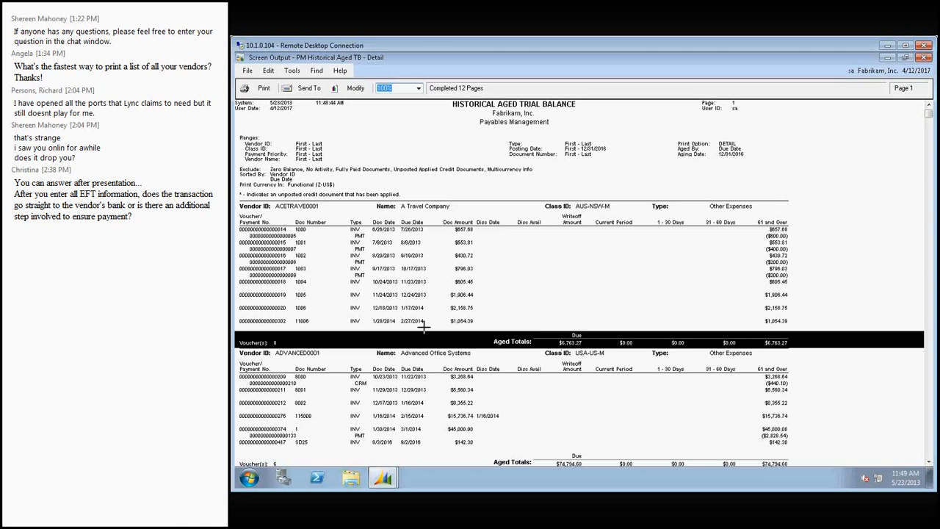
pyautogui.moveTo(391, 323); pyautogui.dragTo(411, 332)
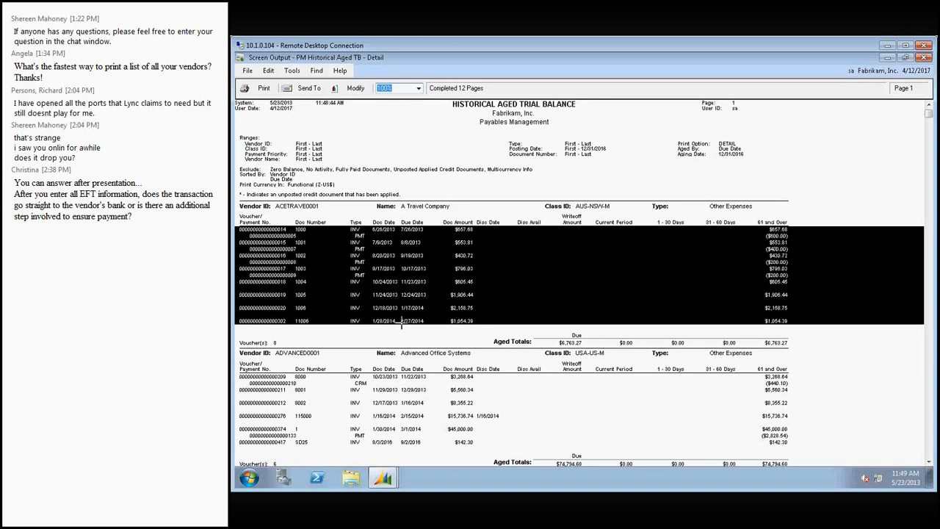
pyautogui.click(423, 198)
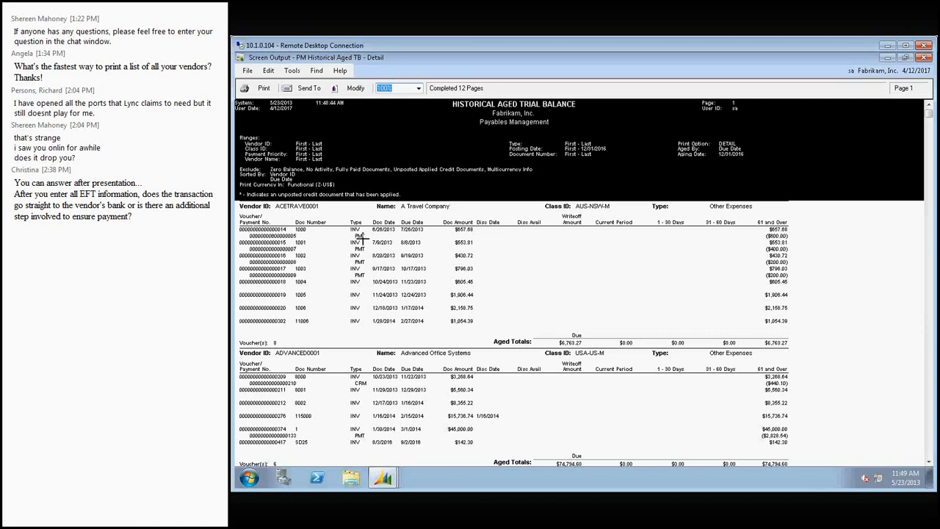
pyautogui.click(361, 236)
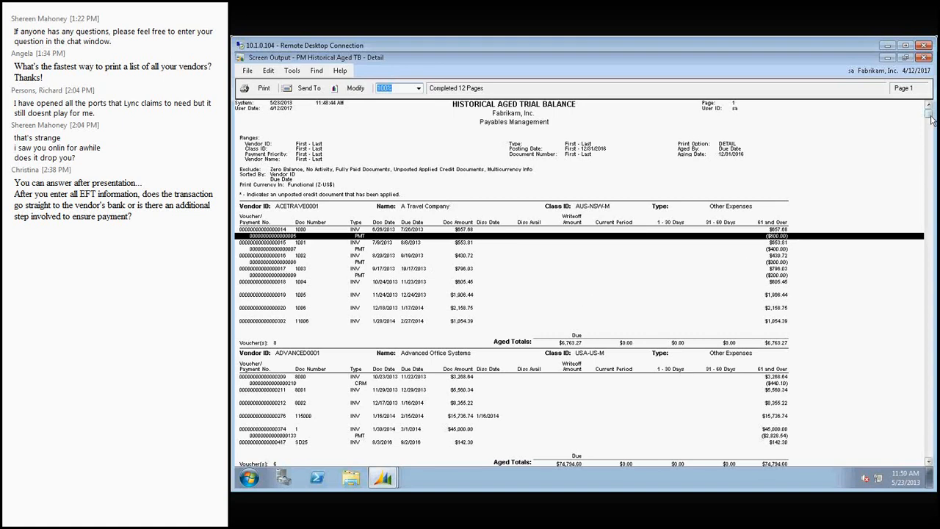
pyautogui.moveTo(929, 118); pyautogui.dragTo(923, 464)
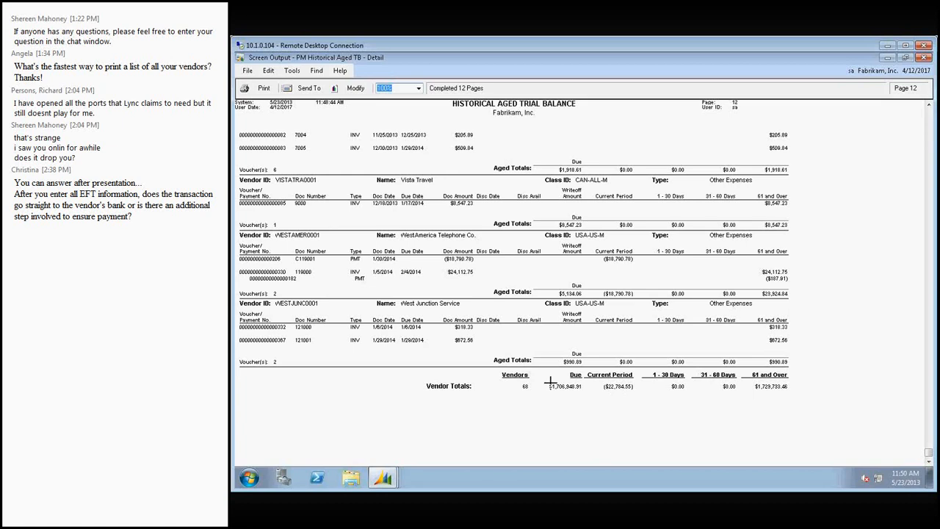
pyautogui.click(925, 59)
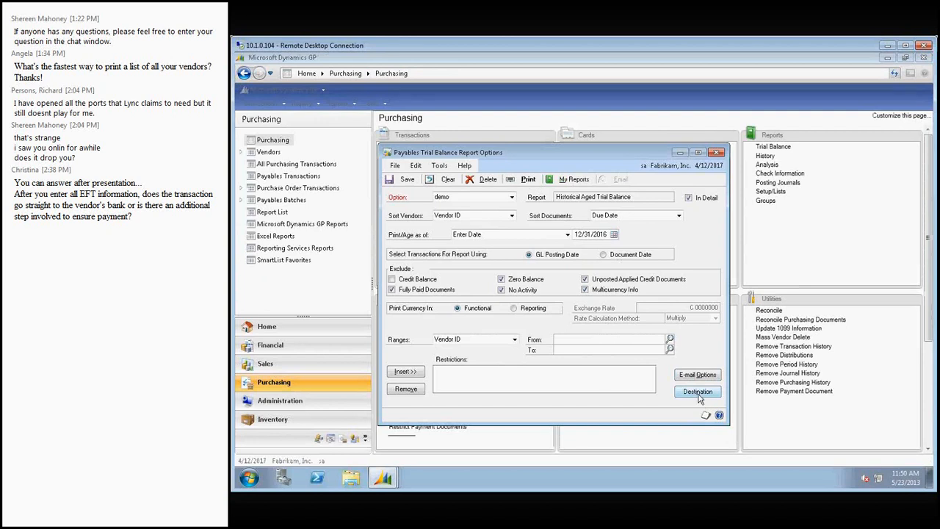
# Discard the changes to the demo option, insert it into the Email or Print List and close the trial balance reports window
pyautogui.click(717, 152)
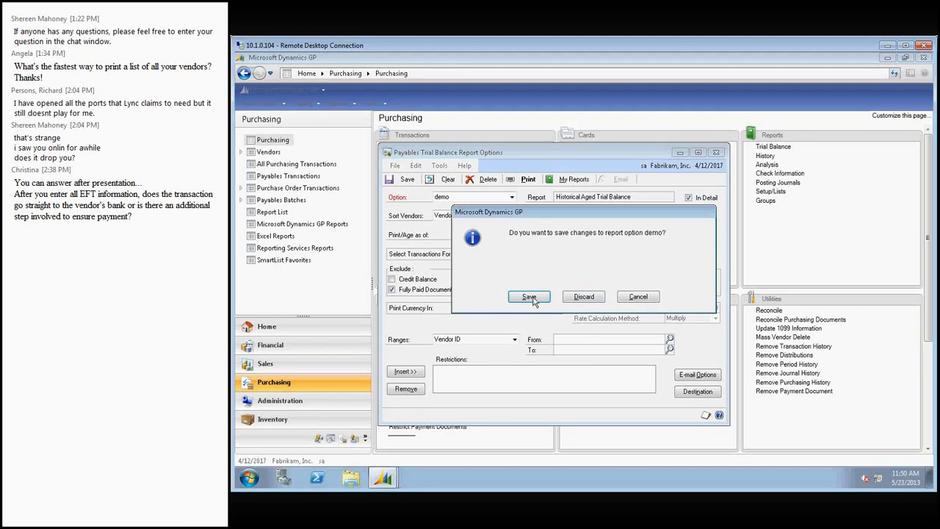
pyautogui.click(584, 297)
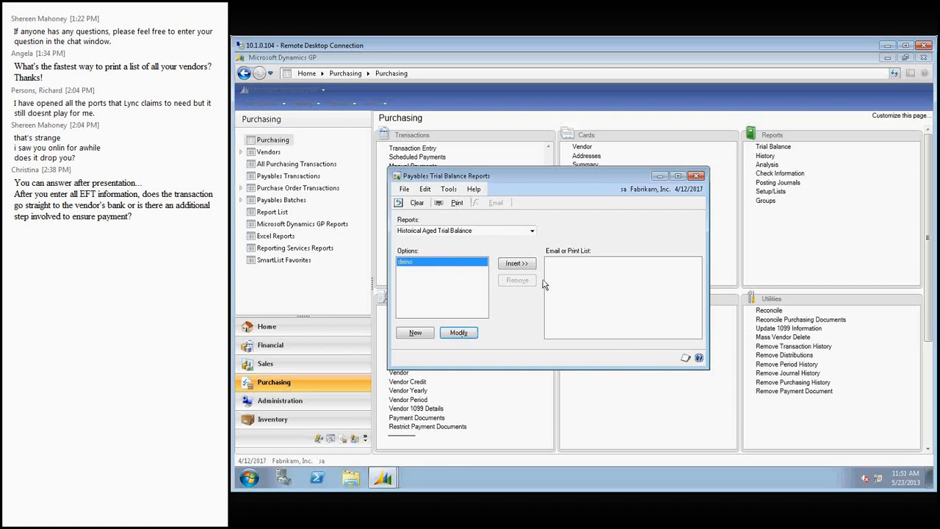
pyautogui.click(515, 264)
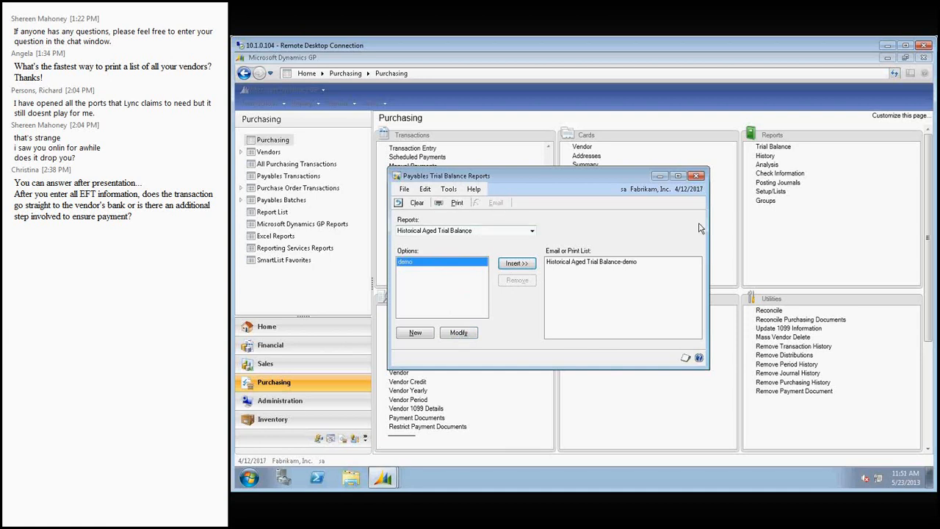
pyautogui.click(696, 176)
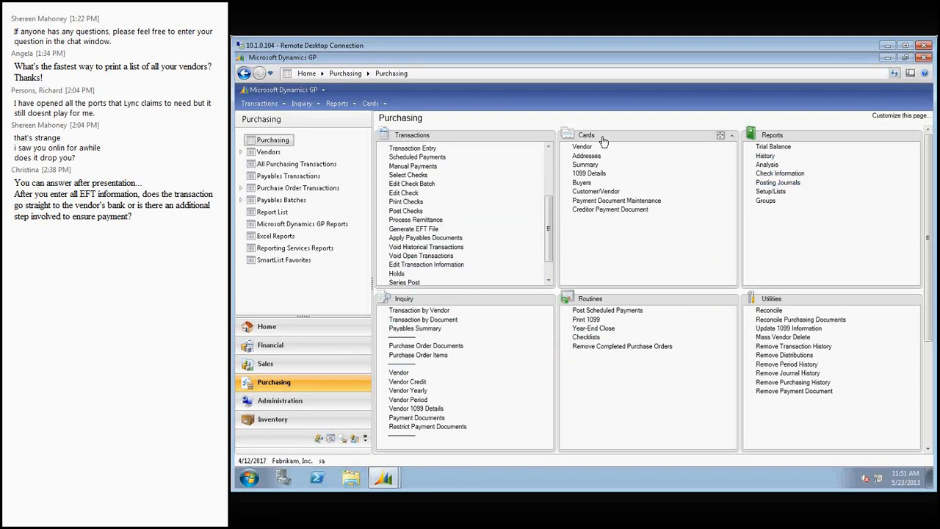
# Open SmartList, list all vendors under Purchasing and expand Payables Transactions to view its saved lists
pyautogui.click(273, 92)
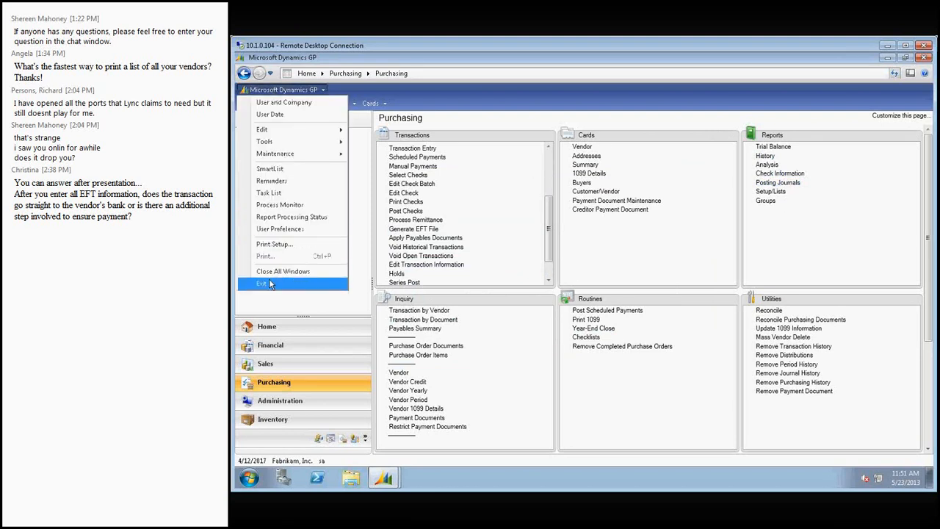
pyautogui.click(279, 171)
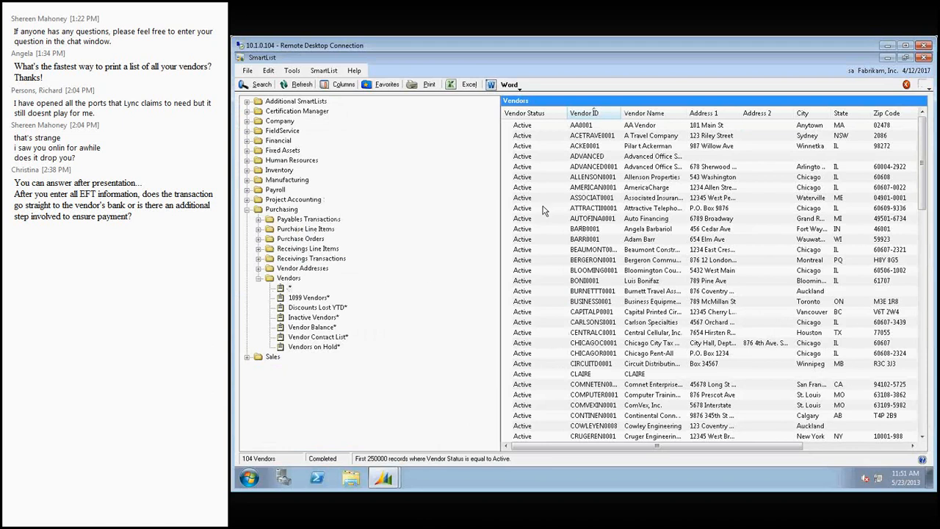
pyautogui.doubleClick(270, 277)
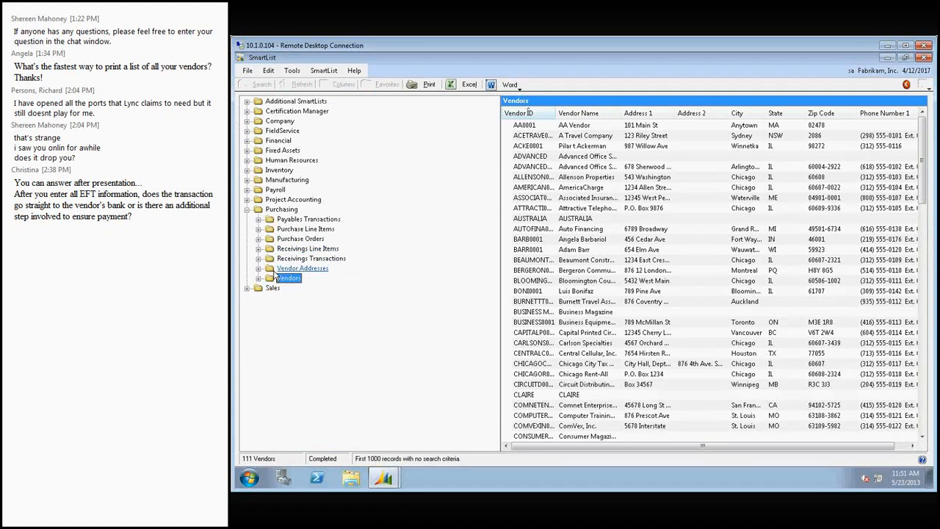
pyautogui.click(259, 219)
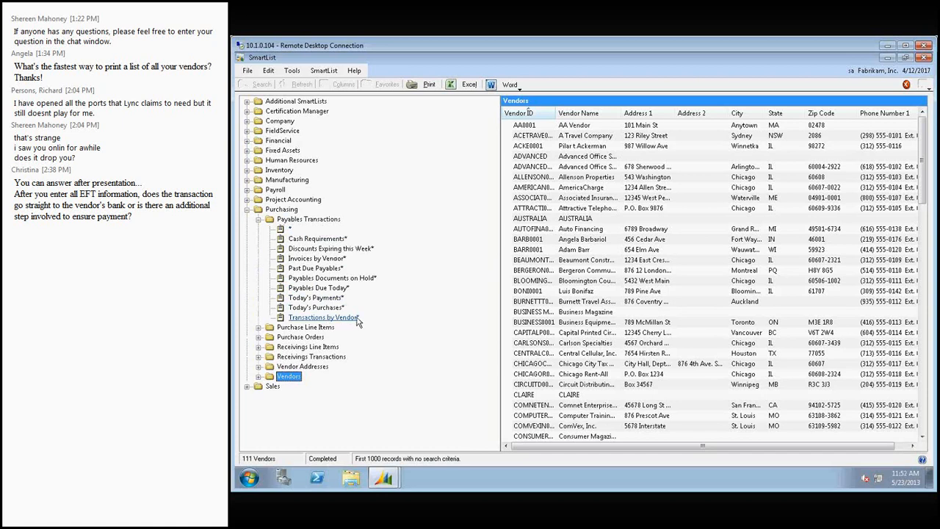
# Open the Transactions by Vendor list and set Vendor ID as the column of its first search definition
pyautogui.click(316, 321)
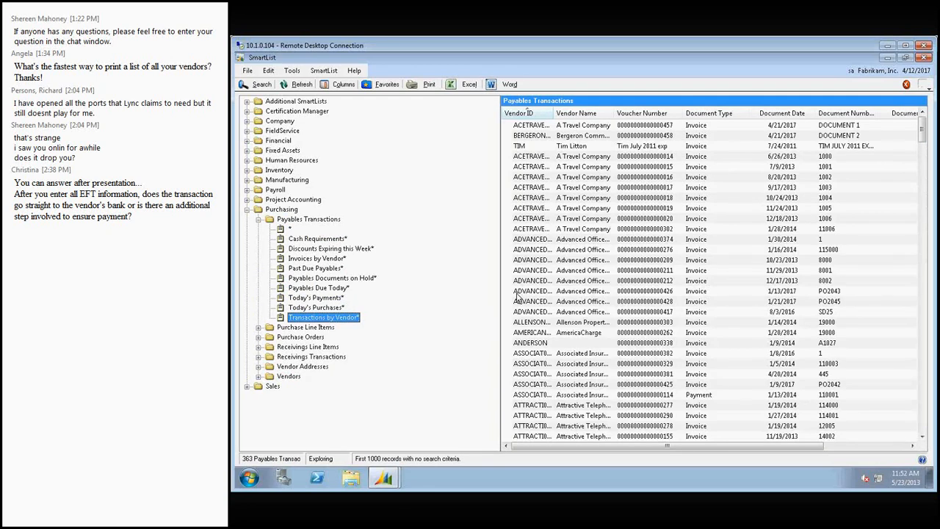
pyautogui.doubleClick(320, 322)
pyautogui.click(482, 171)
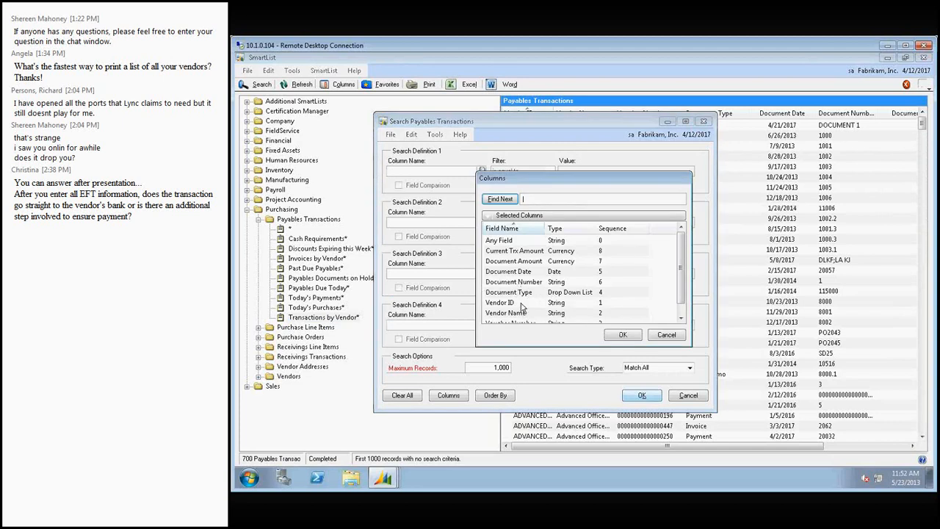
pyautogui.click(522, 303)
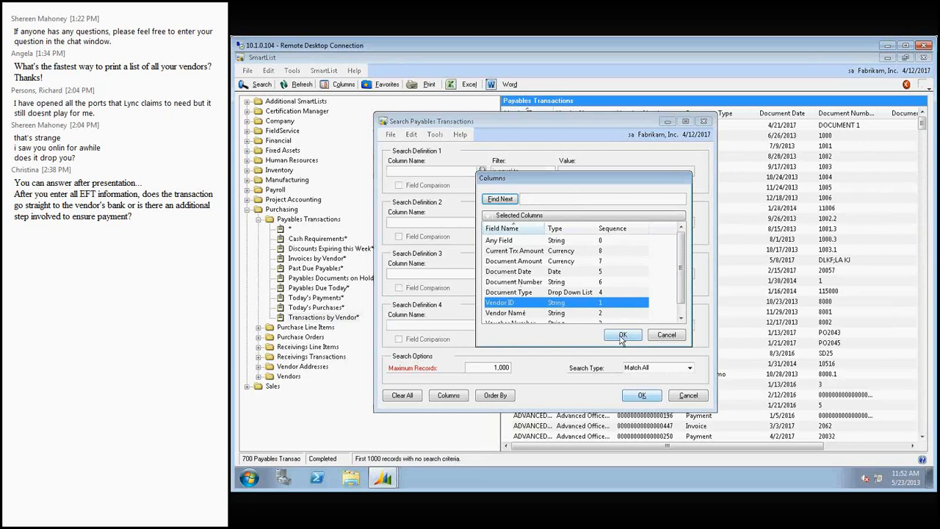
pyautogui.click(622, 336)
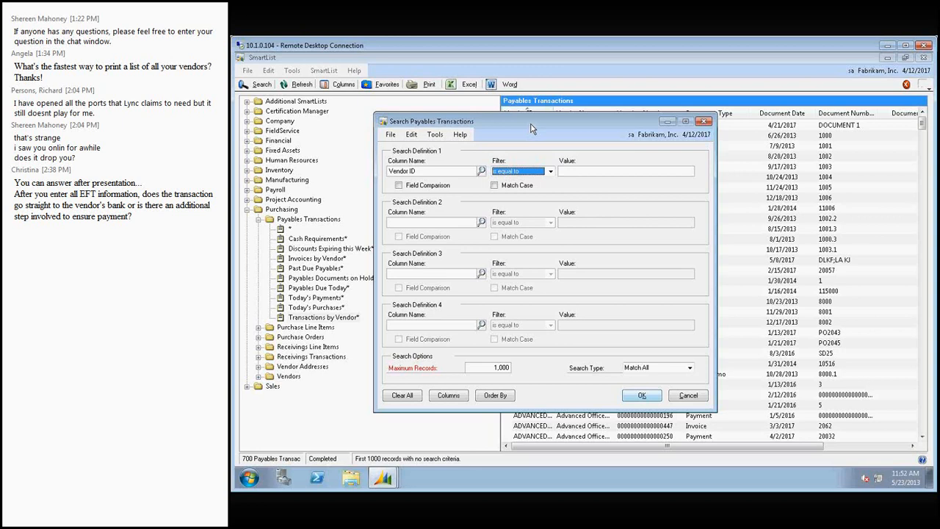
# Set the Vendor ID filter to begins with ADVANCE and run the payables transactions search
pyautogui.click(550, 170)
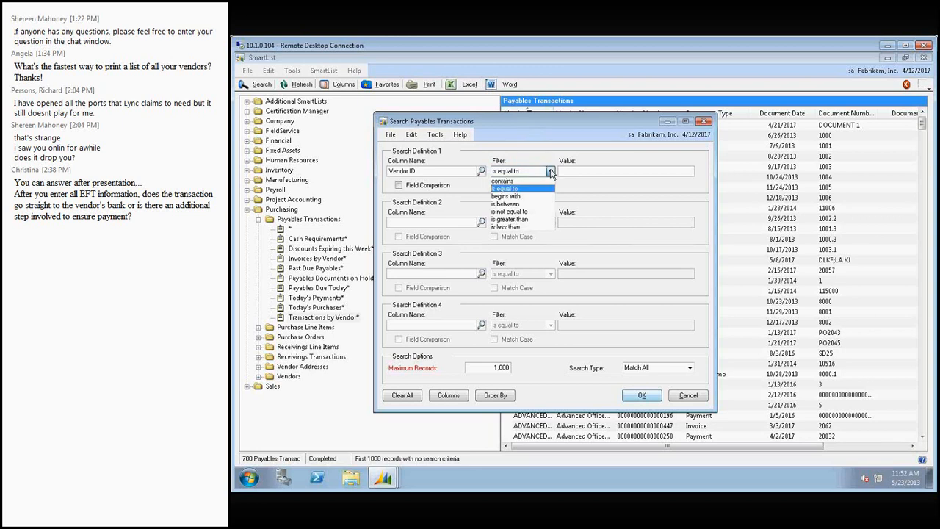
pyautogui.click(525, 196)
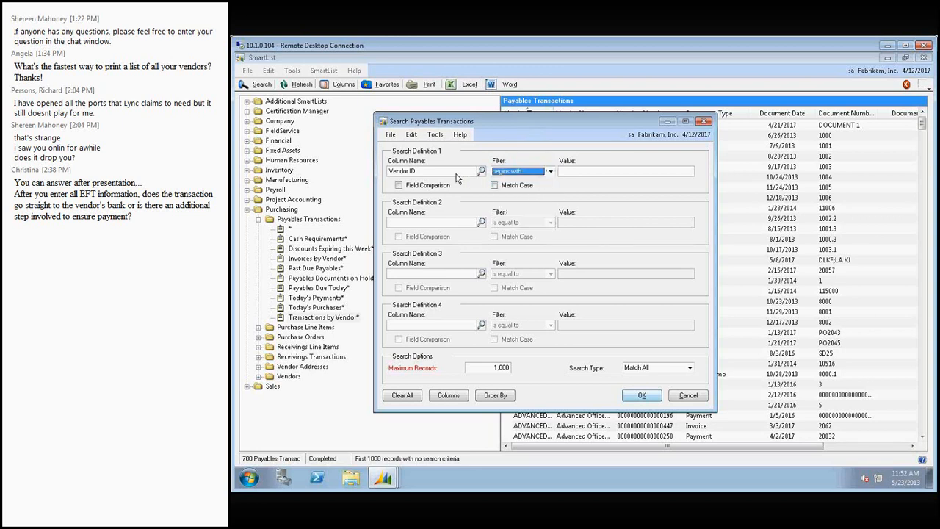
pyautogui.click(617, 169)
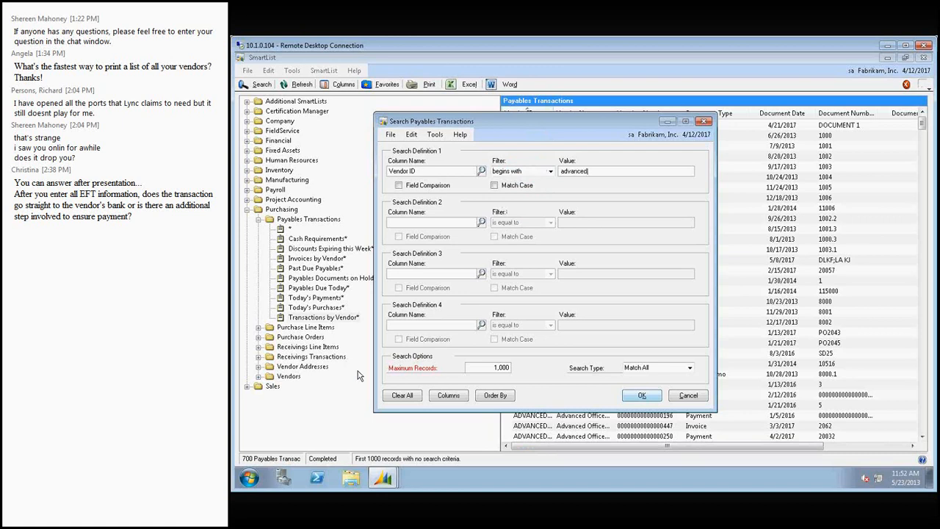
pyautogui.doubleClick(592, 172)
pyautogui.write('ADVANCE')
pyautogui.click(644, 396)
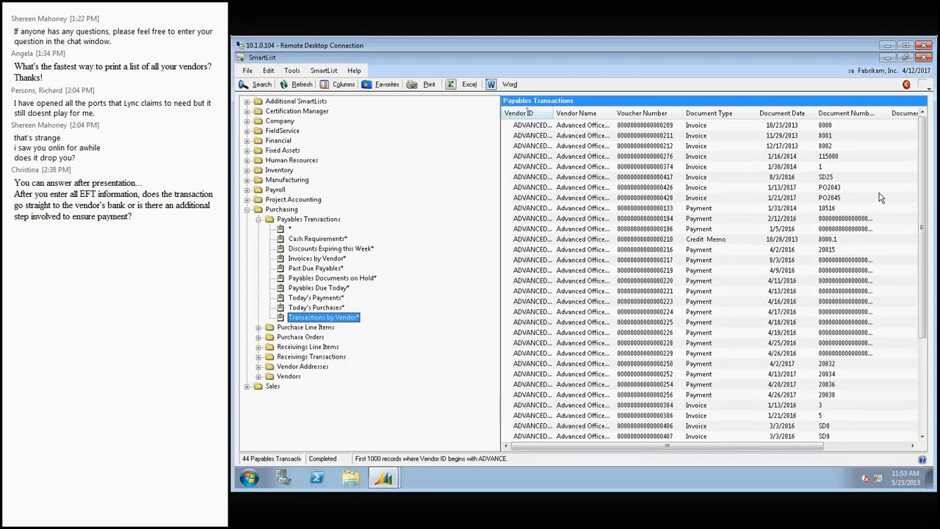
# Widen the Vendor ID column and examine the vendor's invoices and payments, including their document and current transaction amounts
pyautogui.scroll(-5, 882, 197)
pyautogui.scroll(5, 844, 184)
pyautogui.doubleClick(554, 112)
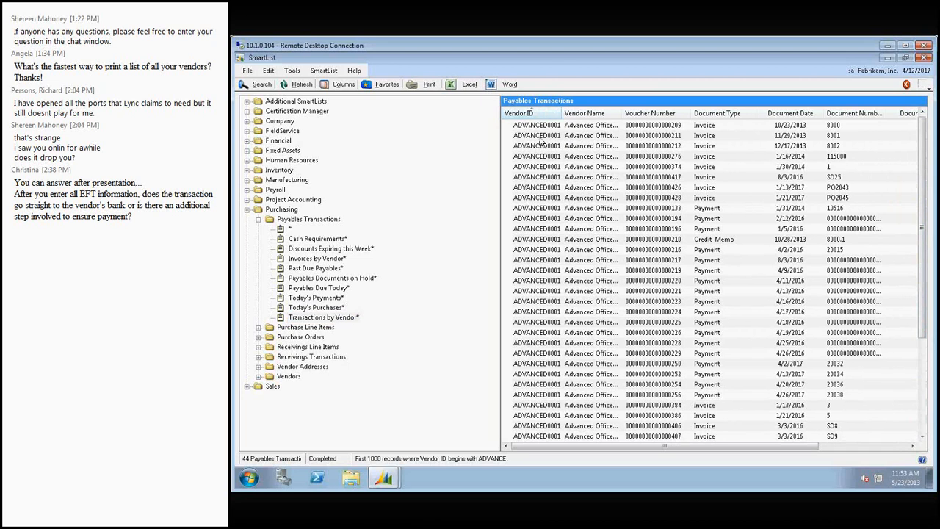
pyautogui.scroll(-1, 555, 310)
pyautogui.scroll(-2, 555, 310)
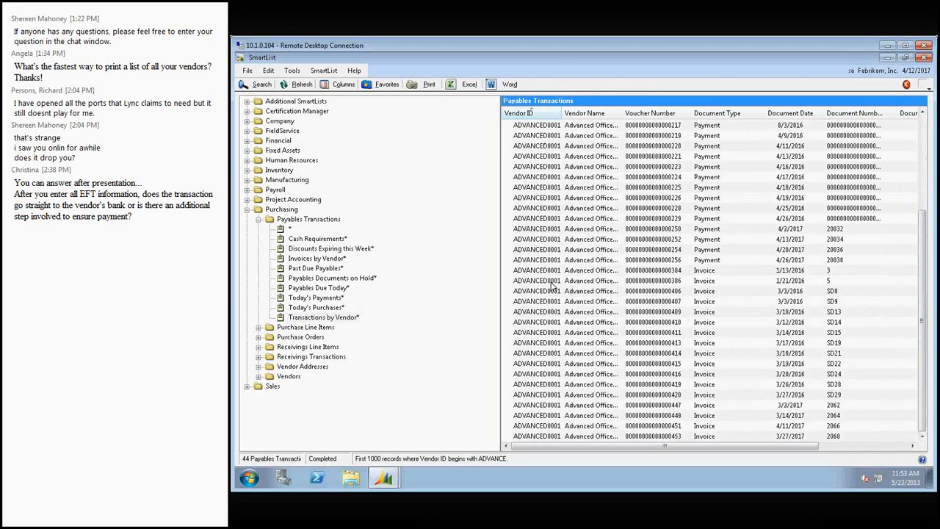
pyautogui.scroll(3, 551, 286)
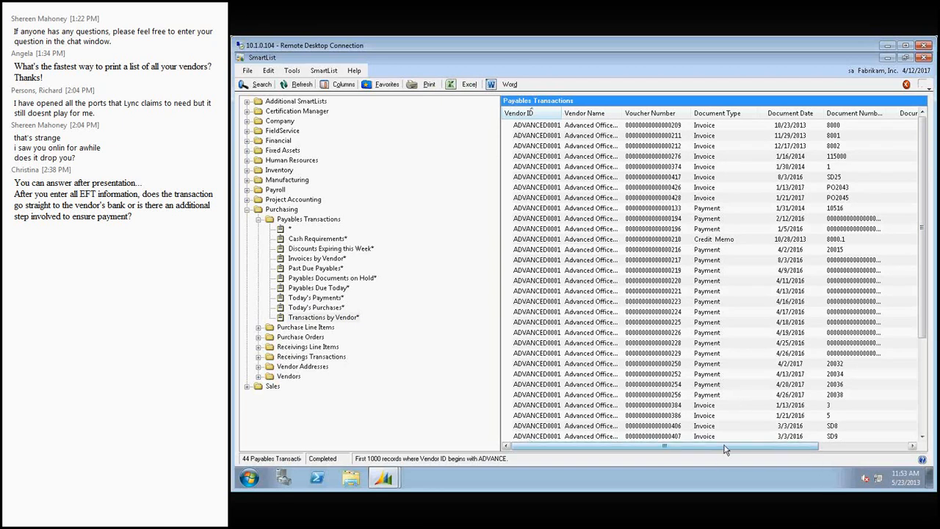
pyautogui.moveTo(724, 445); pyautogui.dragTo(822, 448)
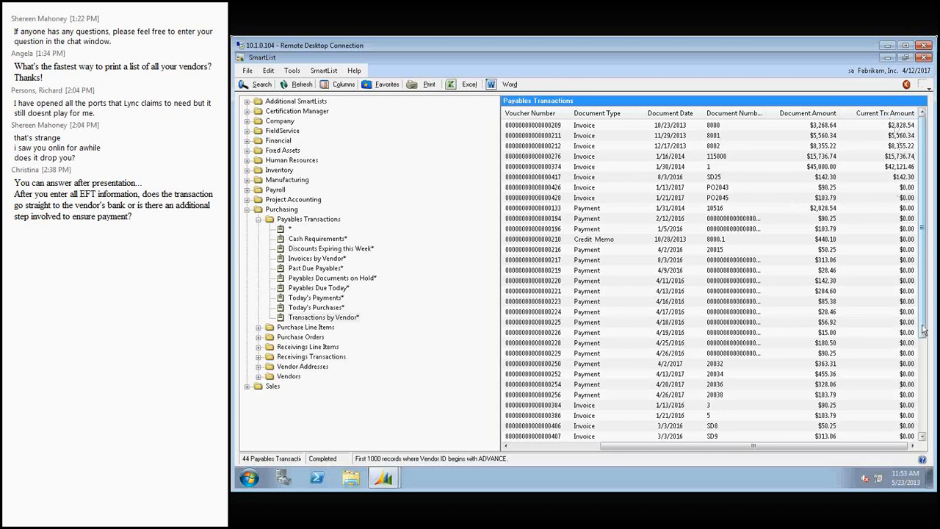
pyautogui.scroll(-3, 923, 330)
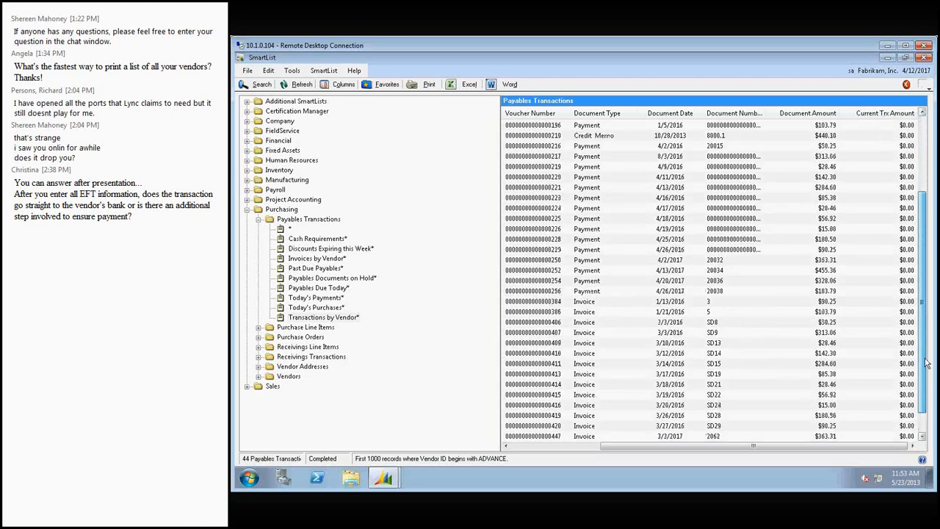
pyautogui.scroll(5, 927, 363)
pyautogui.moveTo(815, 445); pyautogui.dragTo(647, 439)
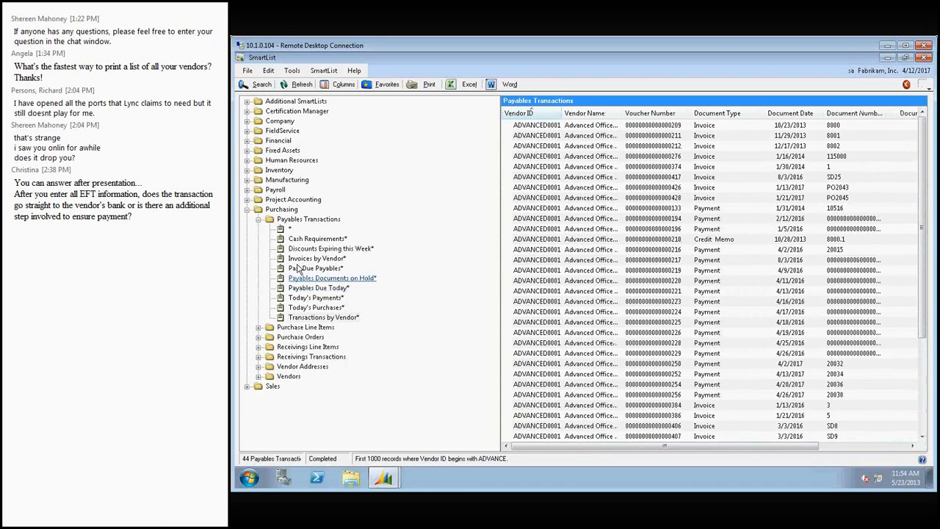
# Add a second search definition, Current Trx Amount is greater than 0, run the search and review the amounts of the listed invoices
pyautogui.click(321, 316)
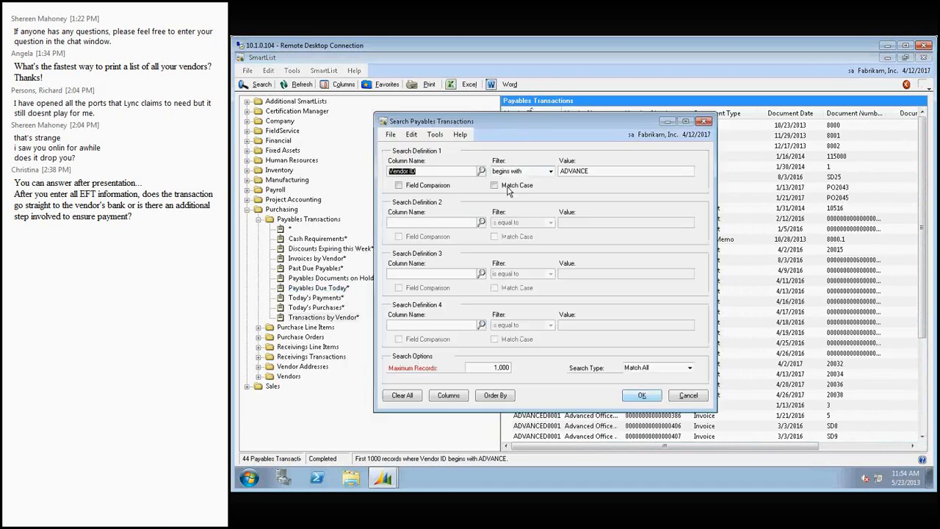
pyautogui.click(481, 222)
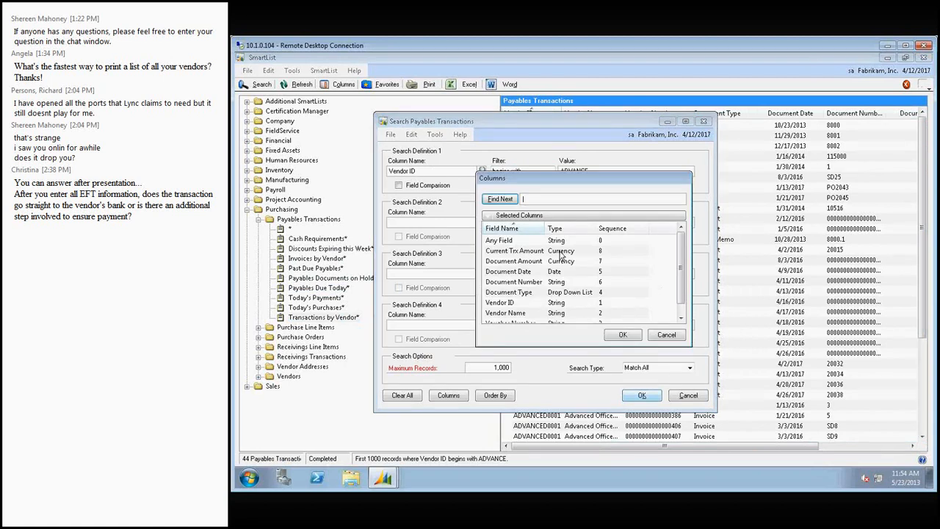
pyautogui.click(516, 254)
pyautogui.click(622, 336)
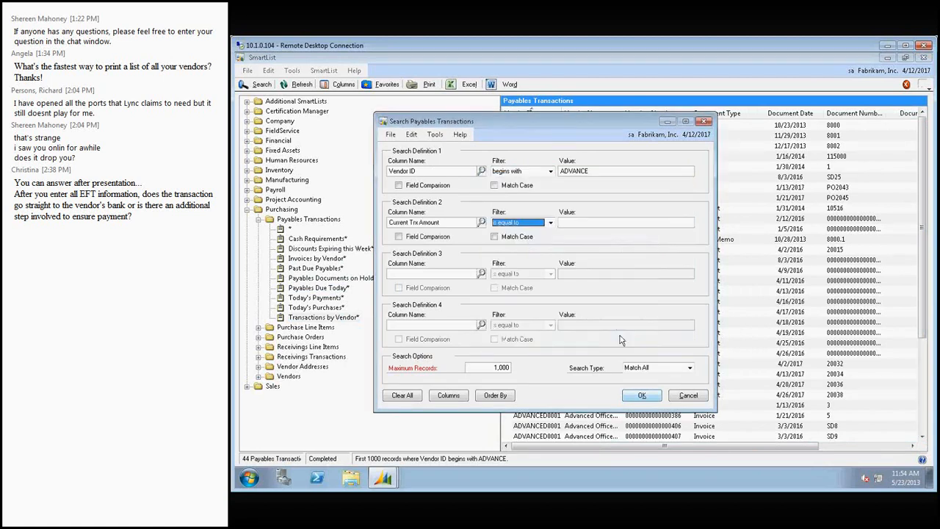
pyautogui.click(551, 222)
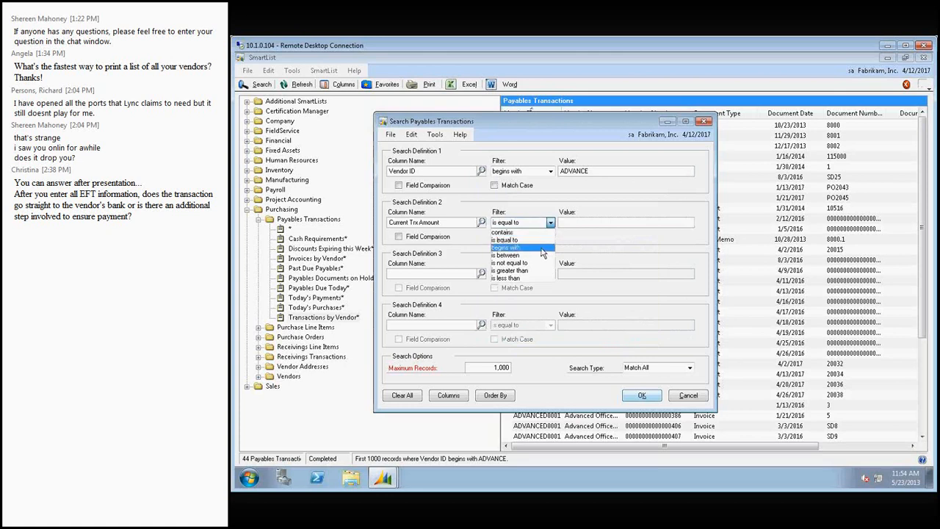
pyautogui.click(536, 271)
pyautogui.click(578, 222)
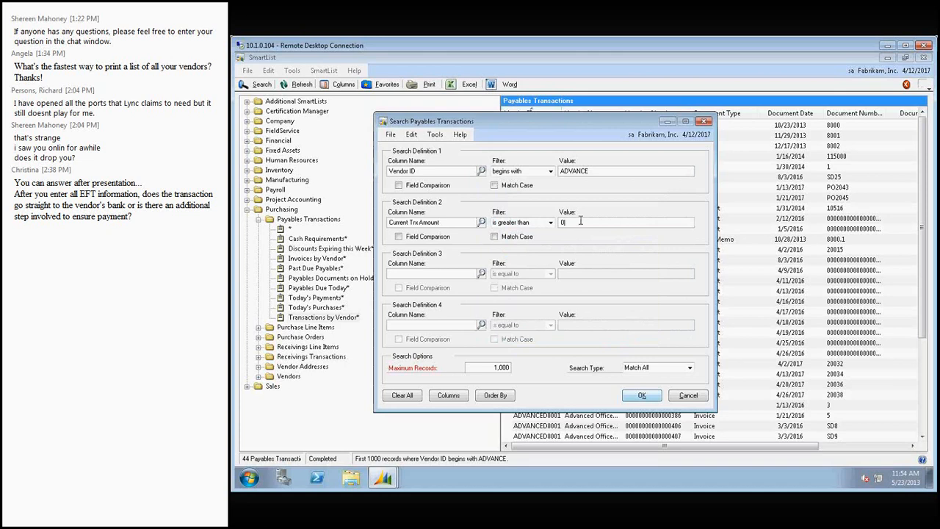
pyautogui.click(642, 396)
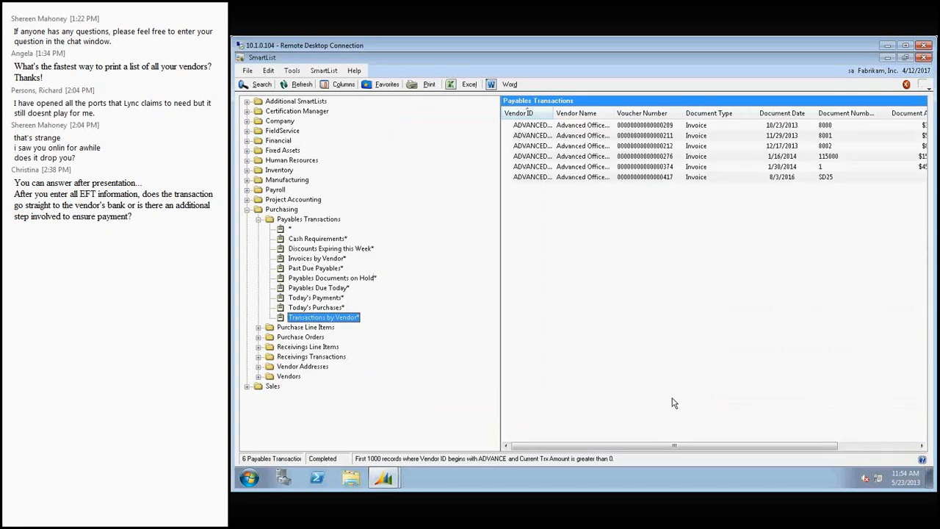
pyautogui.moveTo(578, 449); pyautogui.dragTo(738, 457)
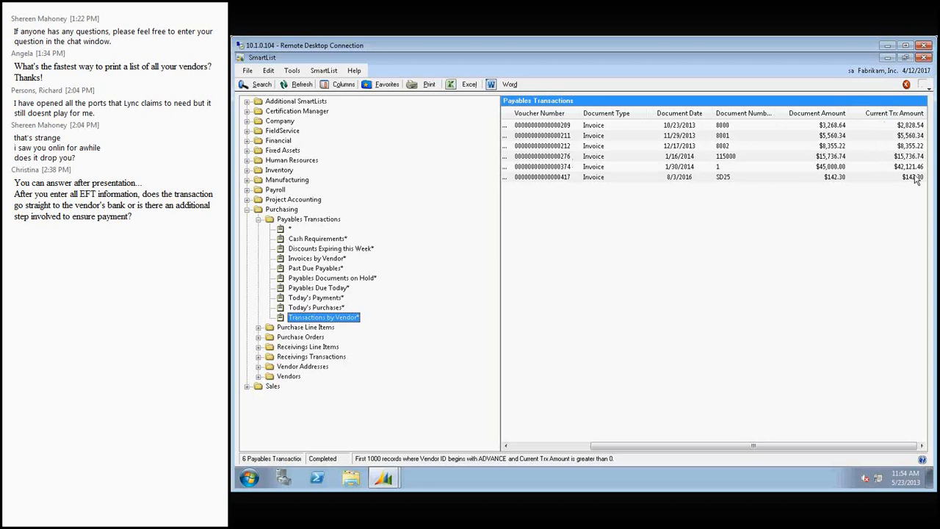
pyautogui.moveTo(602, 446); pyautogui.dragTo(516, 446)
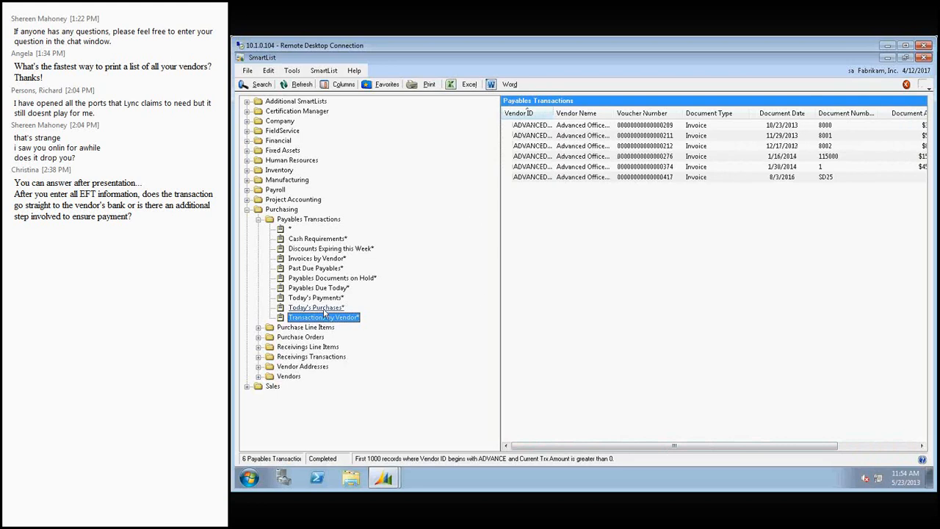
# Save the filtered list as a new favorite named Outstanding Vendor Trx, visible to System
pyautogui.click(382, 84)
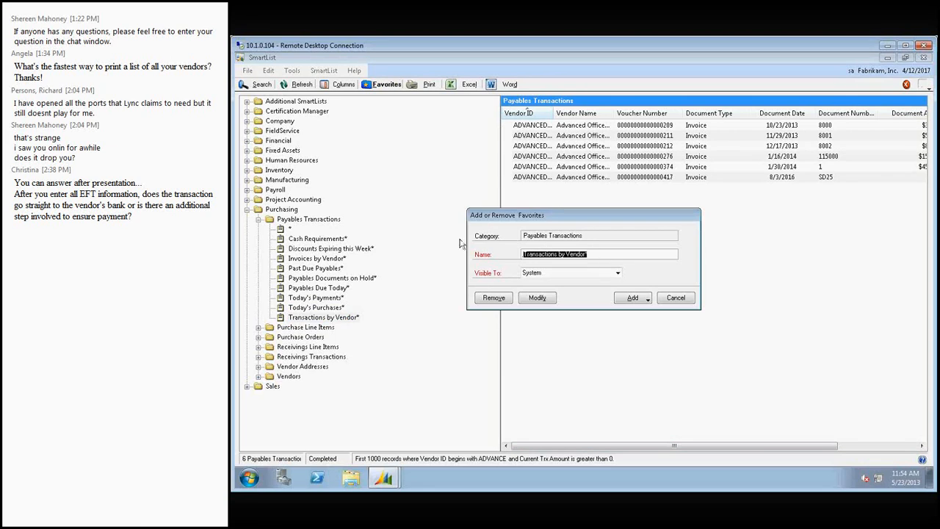
pyautogui.write('Outstanding Vendor')
pyautogui.press('BackSpace')
pyautogui.press('BackSpace')
pyautogui.press('BackSpace')
pyautogui.press('BackSpace')
pyautogui.press('BackSpace')
pyautogui.click(628, 299)
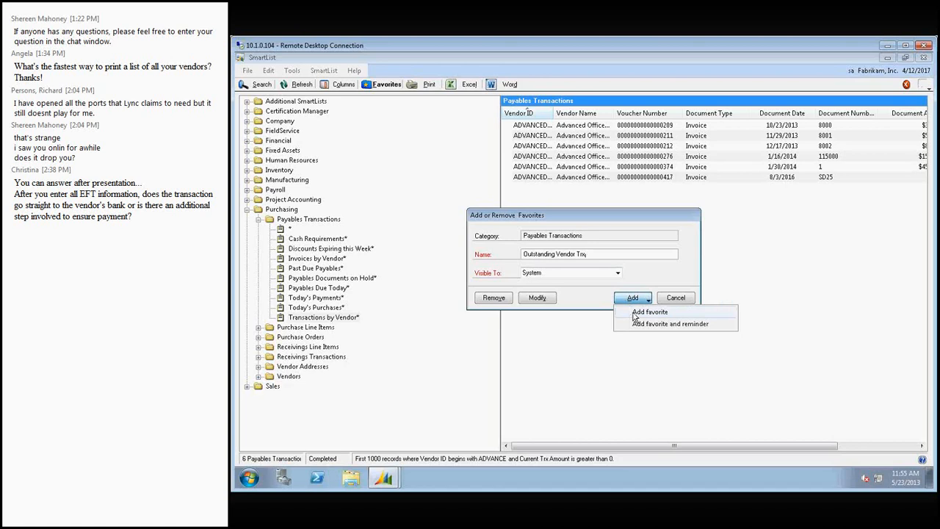
pyautogui.click(636, 312)
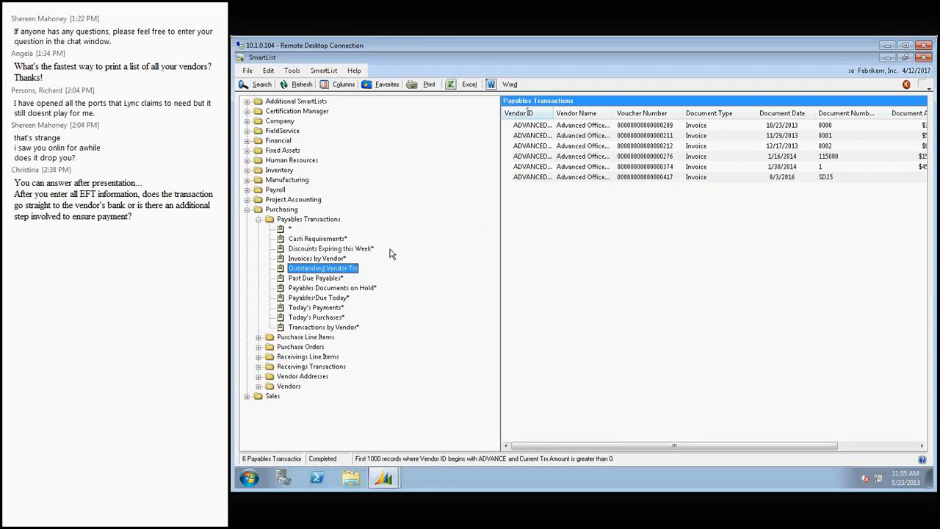
# Switch to the default payables list, reopen the Outstanding Vendor Trx favorite and rerun its search for vendor IDs beginning with berg
pyautogui.click(291, 229)
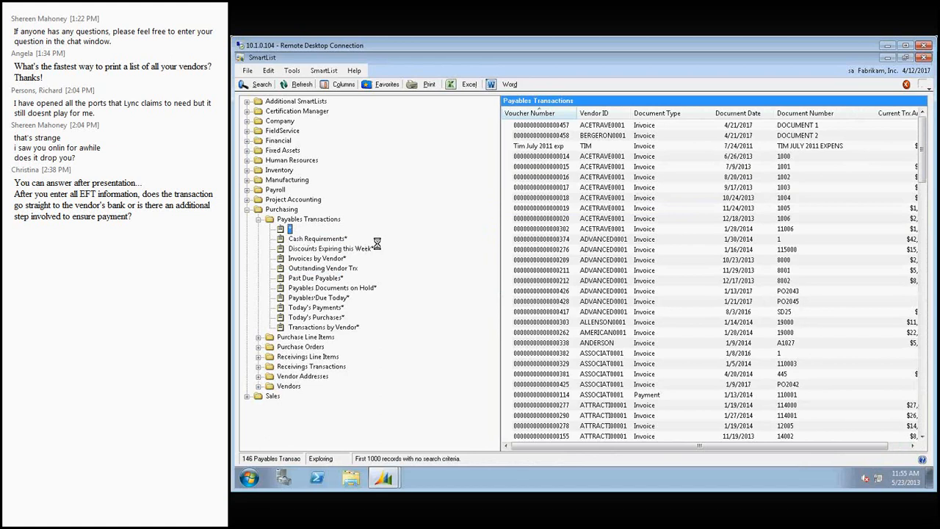
pyautogui.click(323, 269)
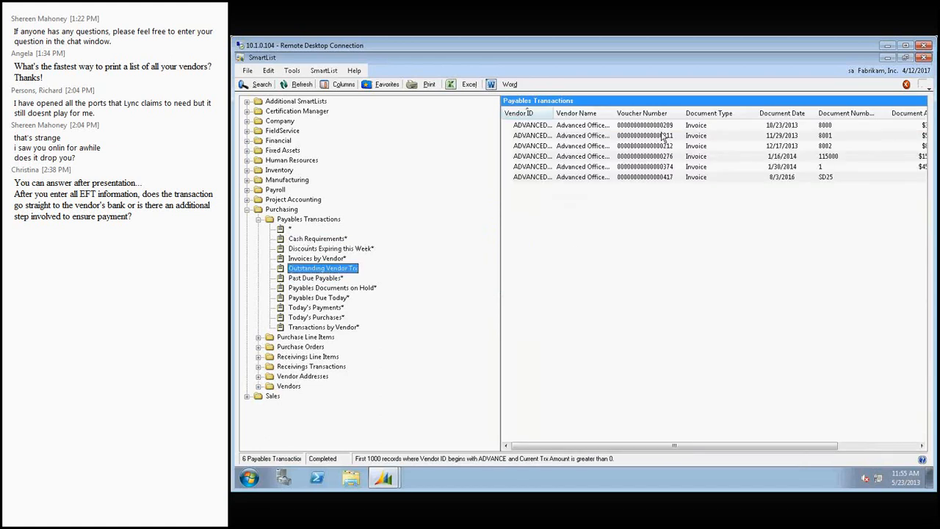
pyautogui.doubleClick(320, 268)
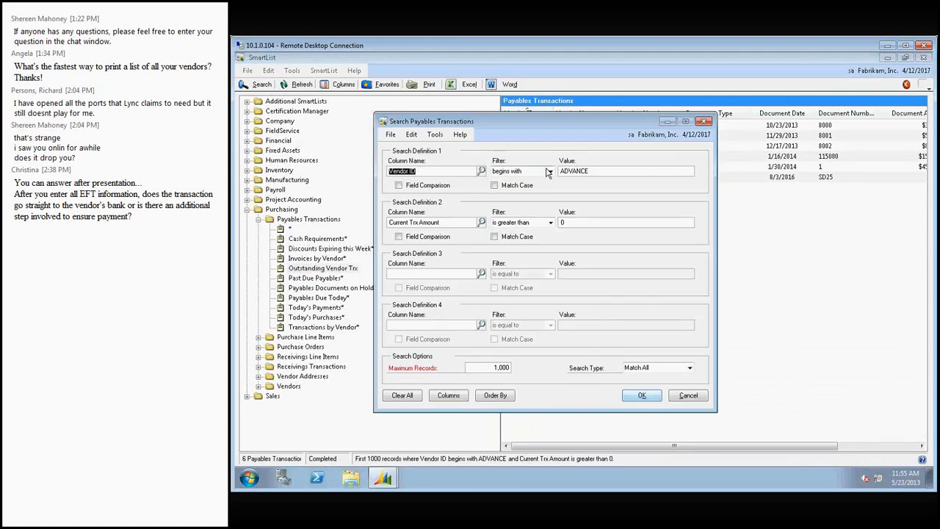
pyautogui.moveTo(590, 170); pyautogui.dragTo(532, 167)
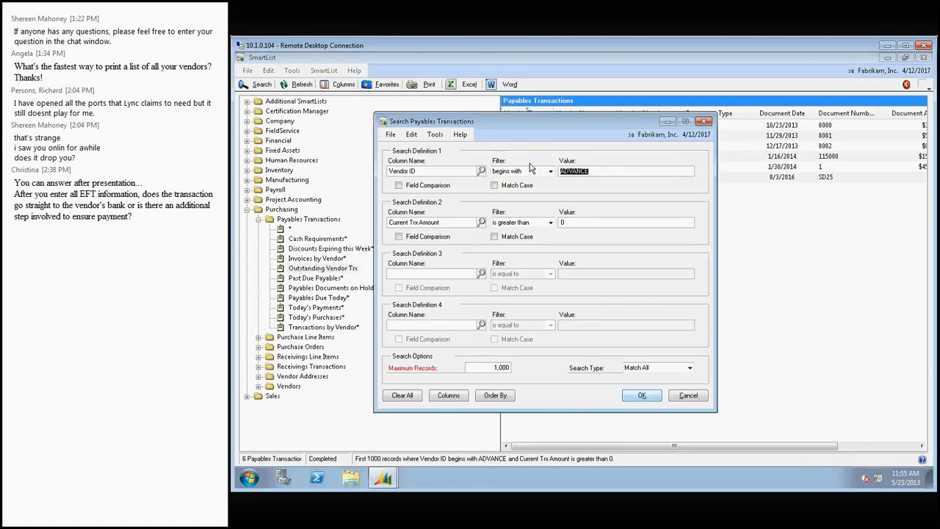
pyautogui.write('berg')
pyautogui.click(642, 395)
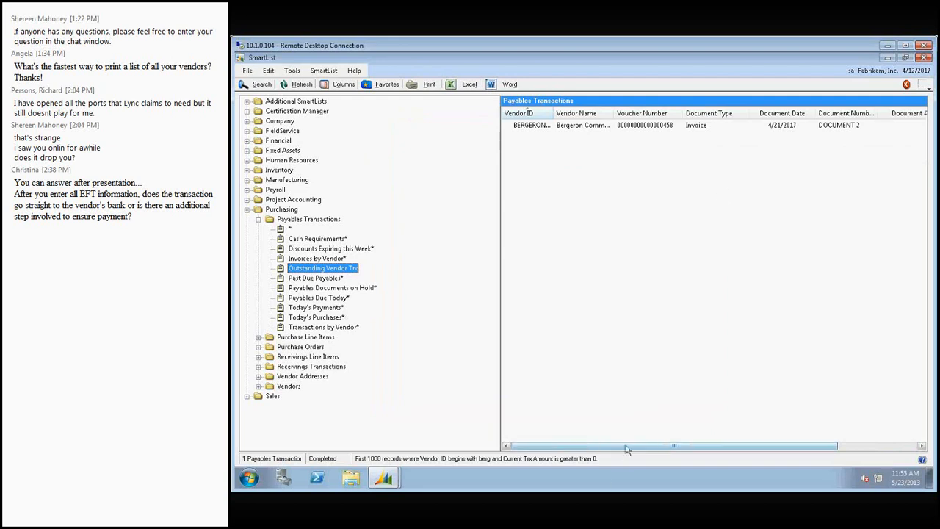
pyautogui.moveTo(630, 448); pyautogui.dragTo(498, 452)
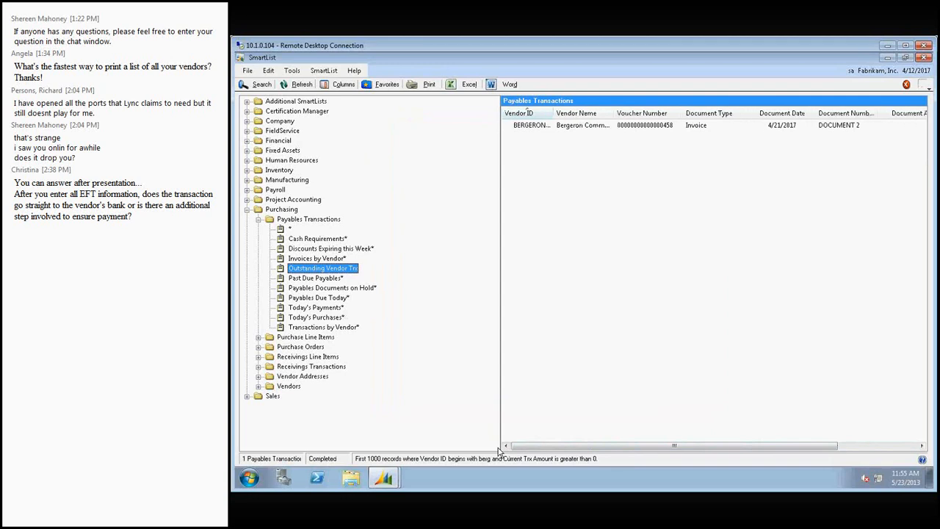
# Open the Bergeron invoice DOCUMENT 2 from the search results, review its transaction entry, and close it along with SmartList
pyautogui.doubleClick(629, 128)
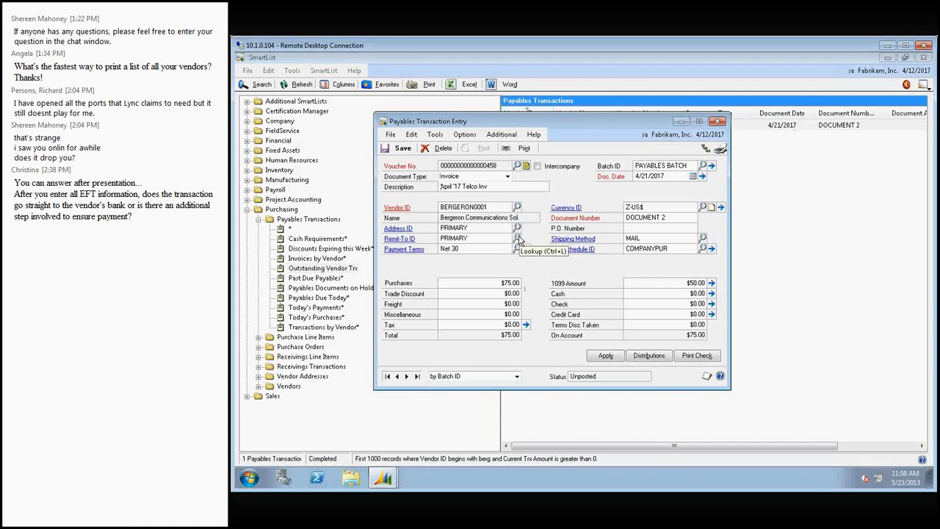
pyautogui.click(719, 122)
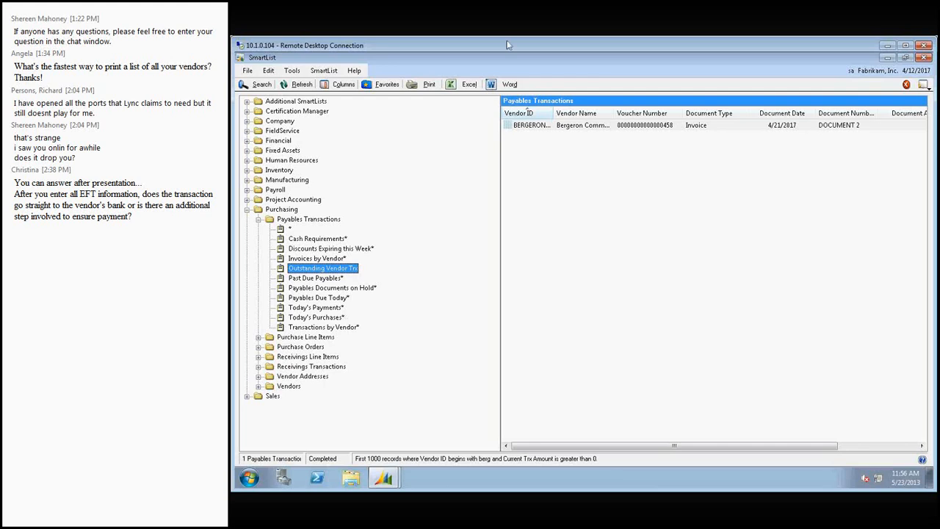
pyautogui.click(925, 58)
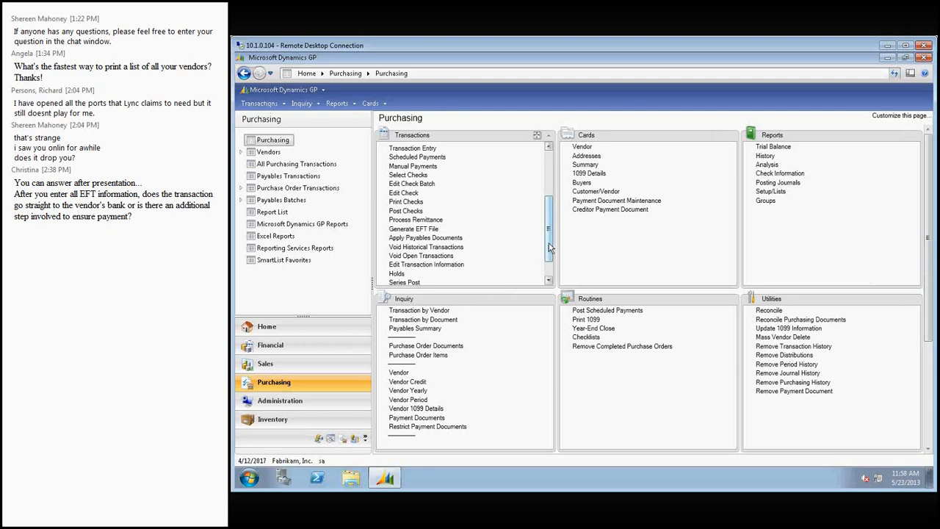
# Look through the Purchasing transactions, switch to the Financial area and expand Safe Pay under Routines
pyautogui.scroll(4, 551, 248)
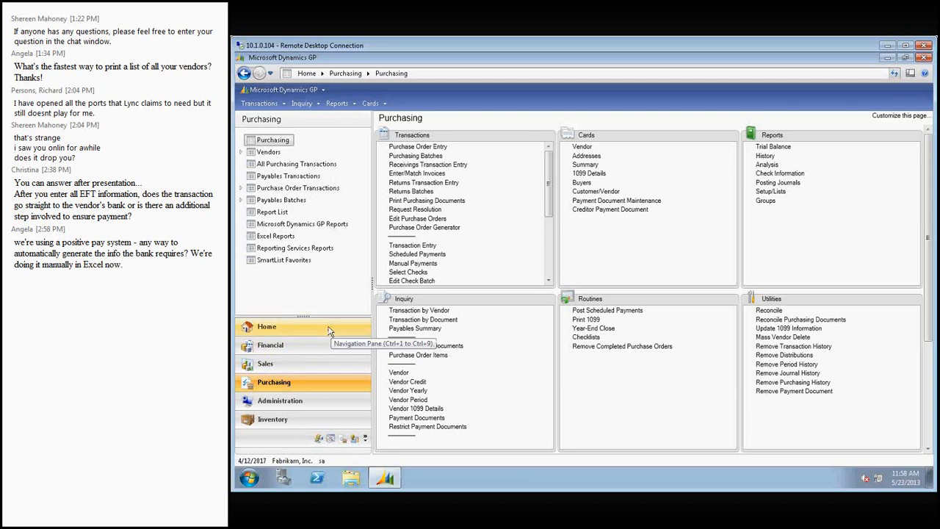
pyautogui.moveTo(548, 198); pyautogui.dragTo(554, 271)
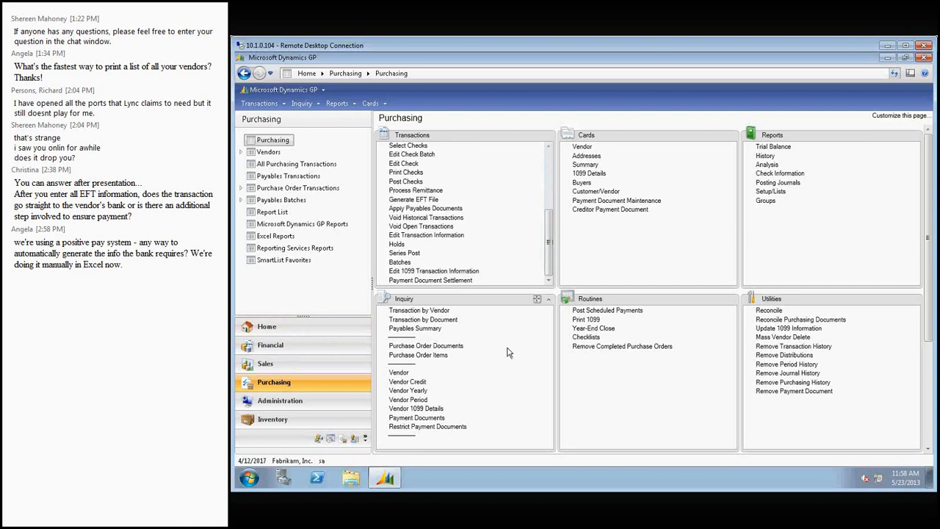
pyautogui.hotkey('ctrl', '2')
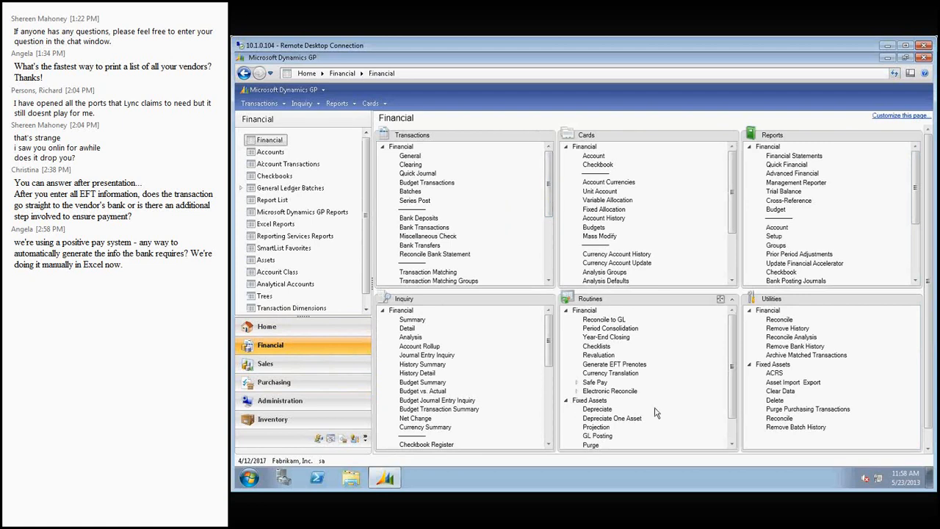
pyautogui.click(595, 382)
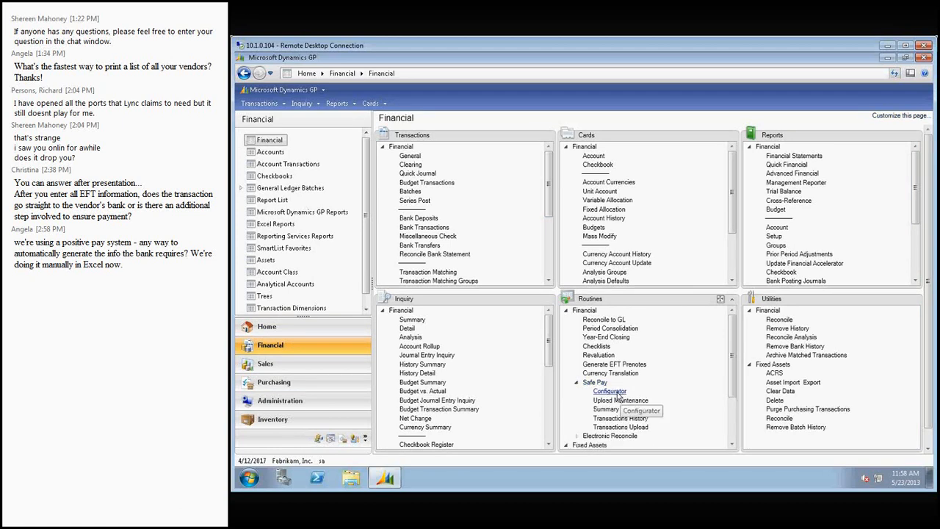